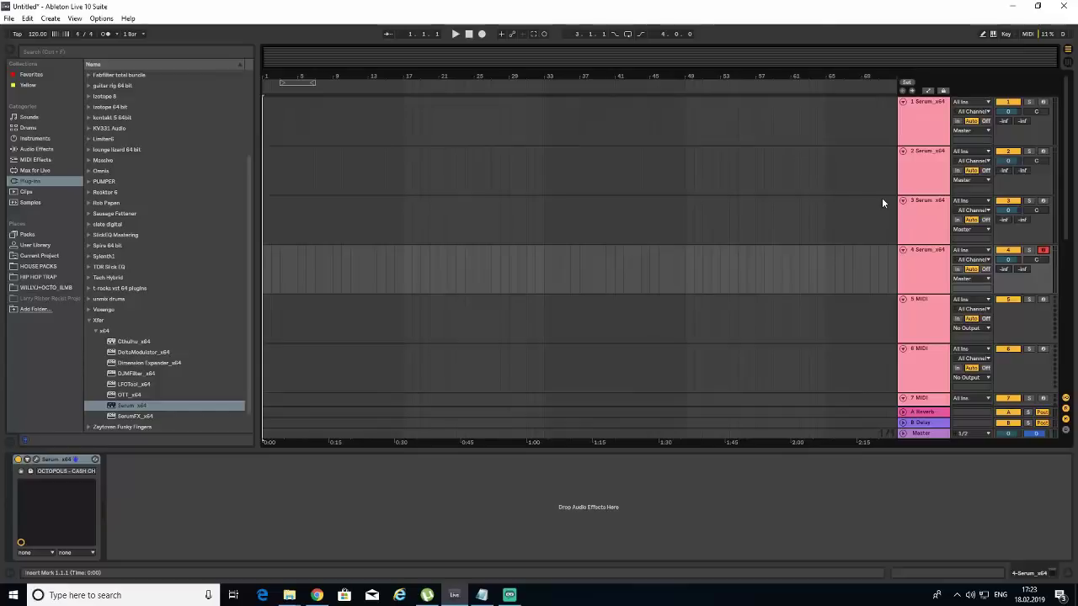
- Select the first Serum track in the arrangement
{"action": "left_click", "coordinate": [926, 128]}
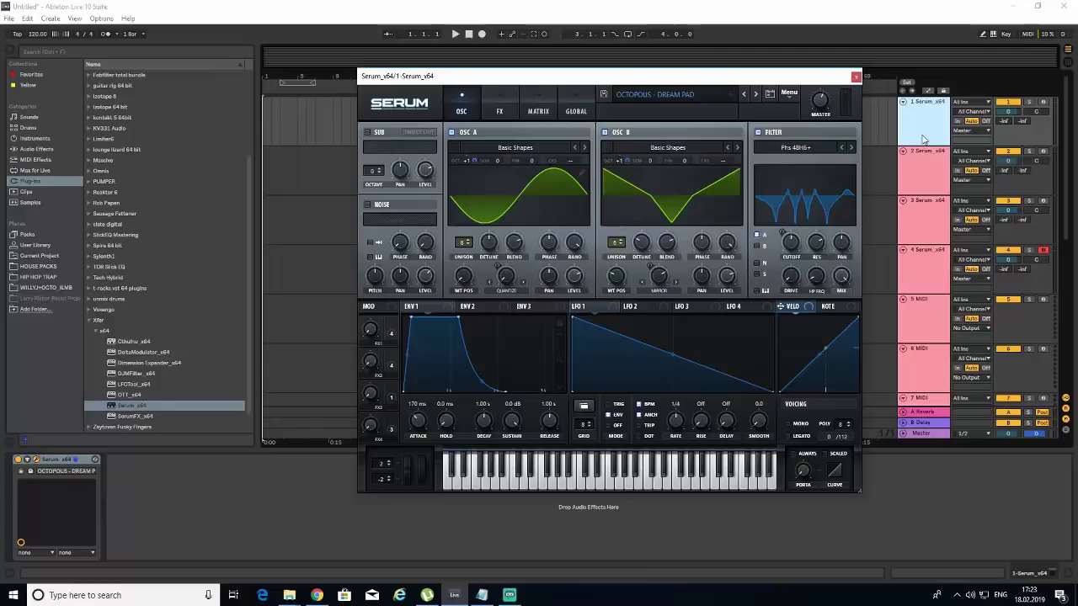
{"action": "left_click", "coordinate": [923, 139]}
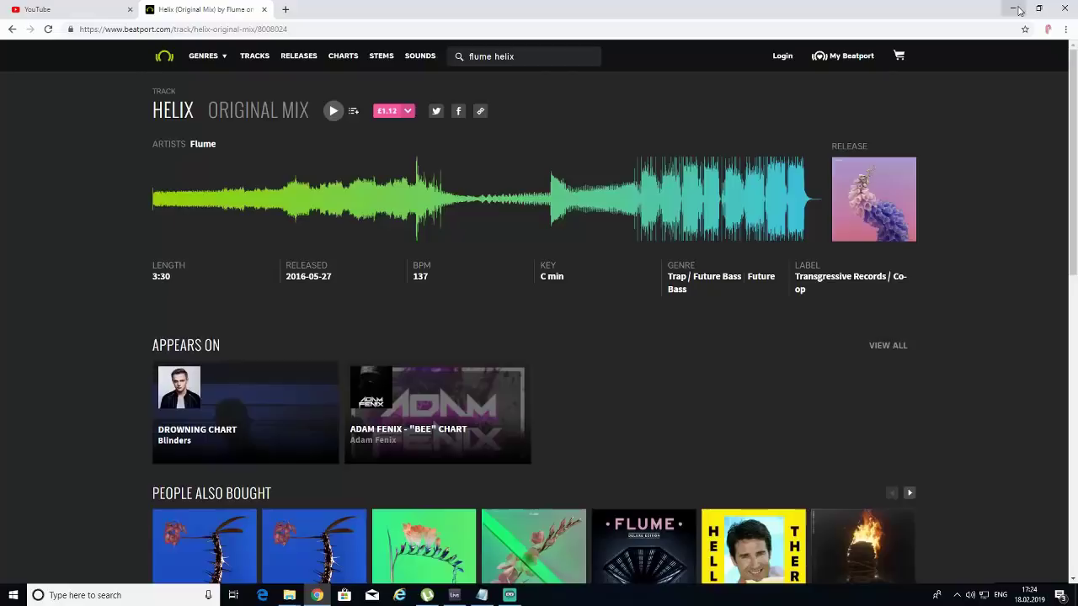
- Examine the C Minor notes on pianoscales.org's minor scales page in a new Chrome tab, and return to Ableton Live
{"action": "left_click", "coordinate": [1014, 9]}
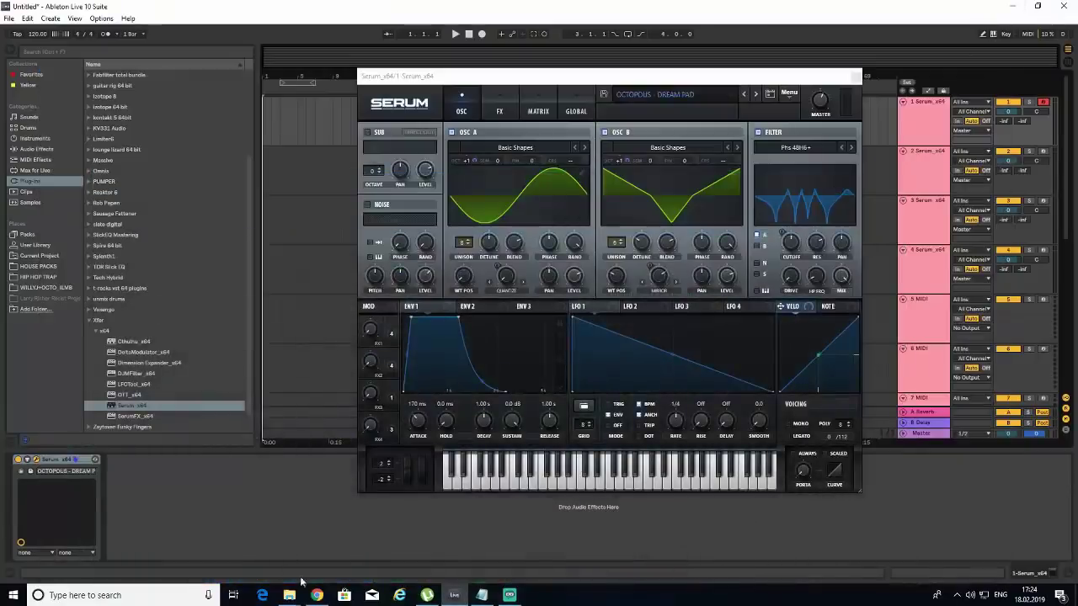
{"action": "left_click", "coordinate": [316, 595]}
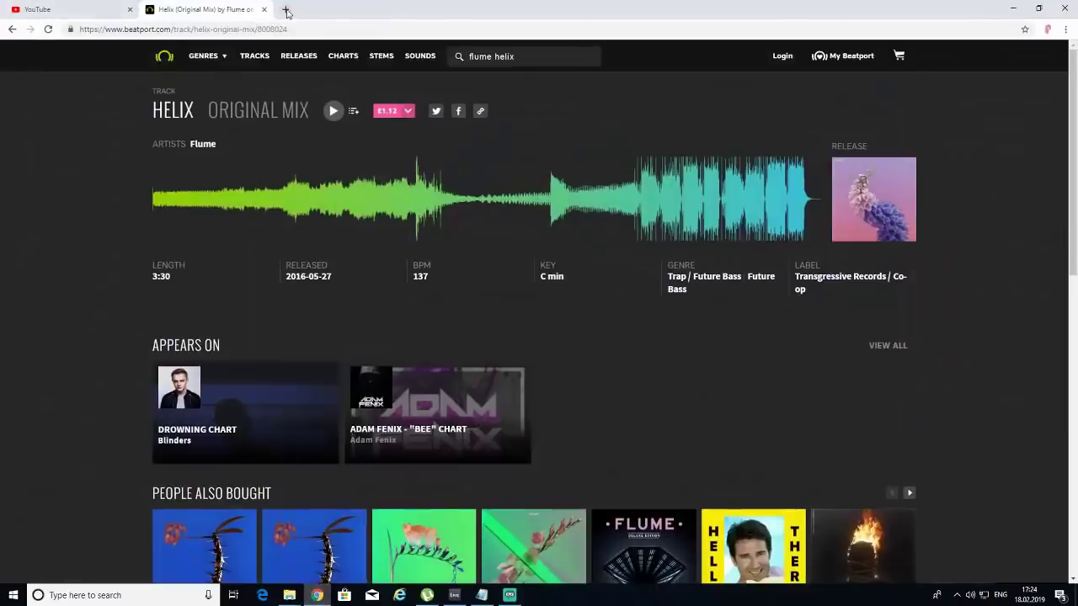
{"action": "left_click", "coordinate": [286, 10]}
{"action": "left_click", "coordinate": [517, 48]}
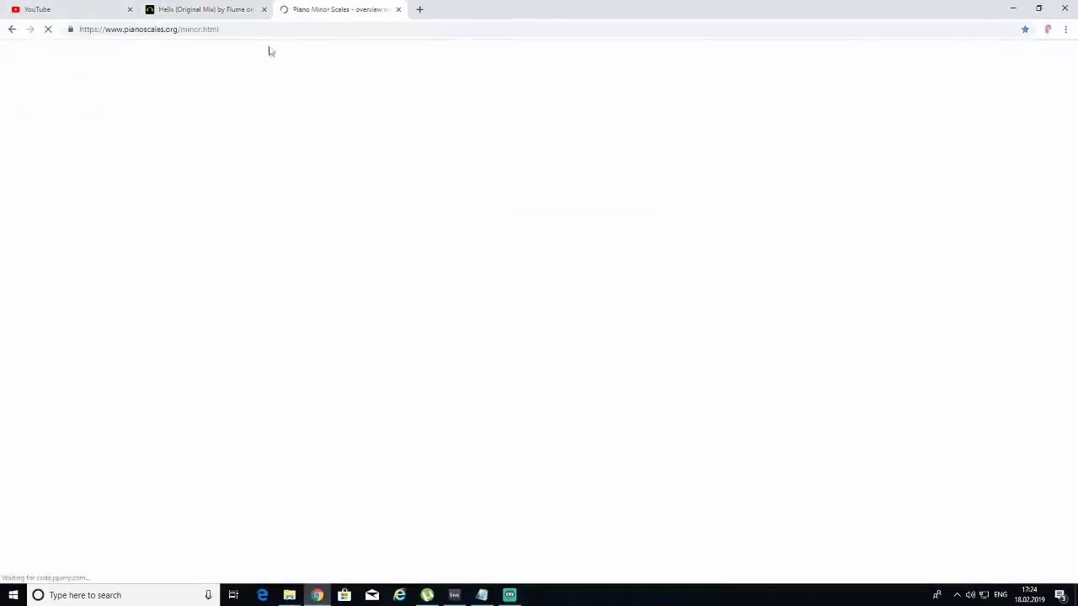
{"action": "scroll", "coordinate": [628, 433], "scroll_direction": "down", "scroll_amount": 2}
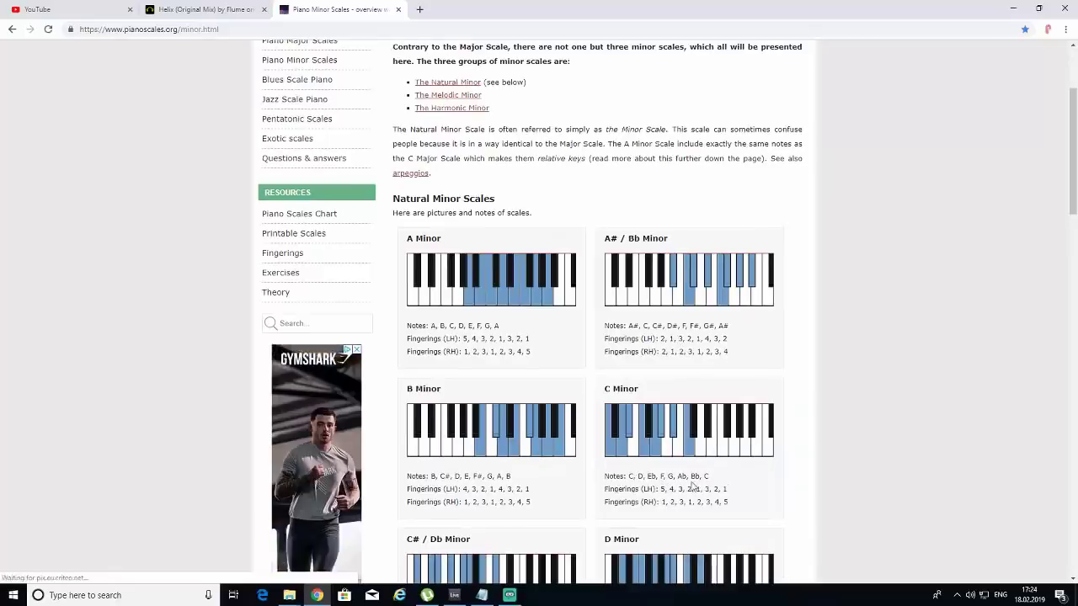
{"action": "left_click", "coordinate": [1012, 6]}
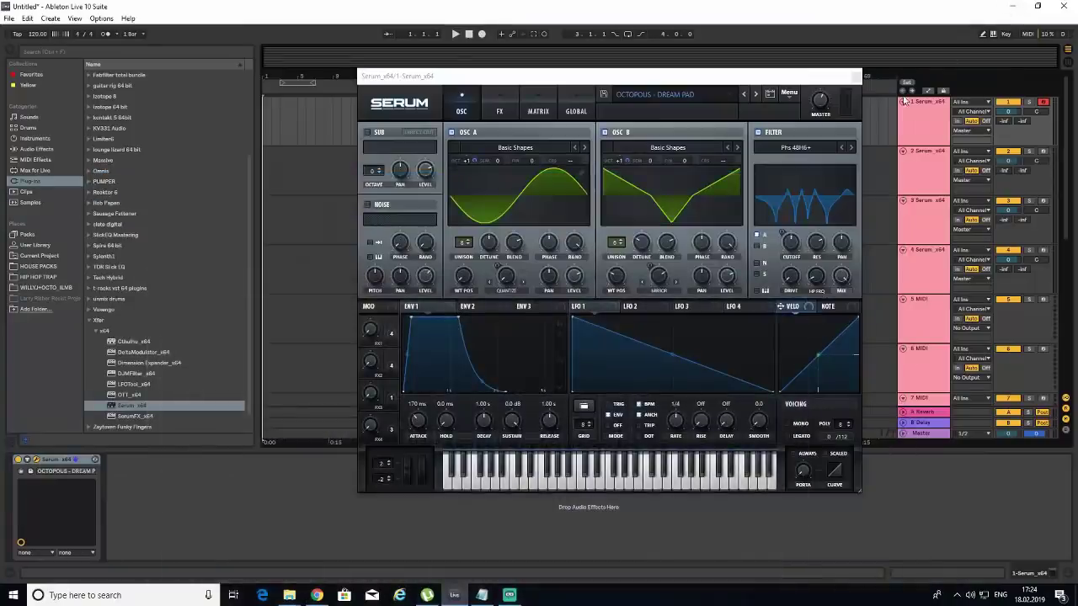
- Insert an empty four-bar MIDI clip at bar 1 on the first Serum track, keeping the synth window clear of its note editor
{"action": "left_click_drag", "start_coordinate": [818, 74], "coordinate": [860, 277]}
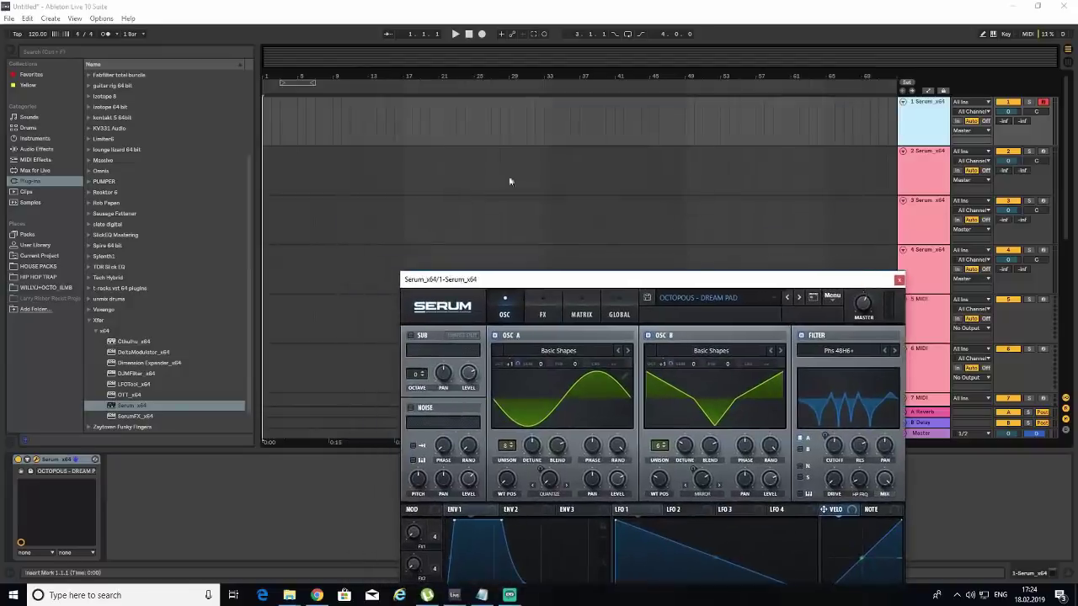
{"action": "left_click_drag", "start_coordinate": [301, 126], "coordinate": [262, 126]}
{"action": "right_click", "coordinate": [297, 126]}
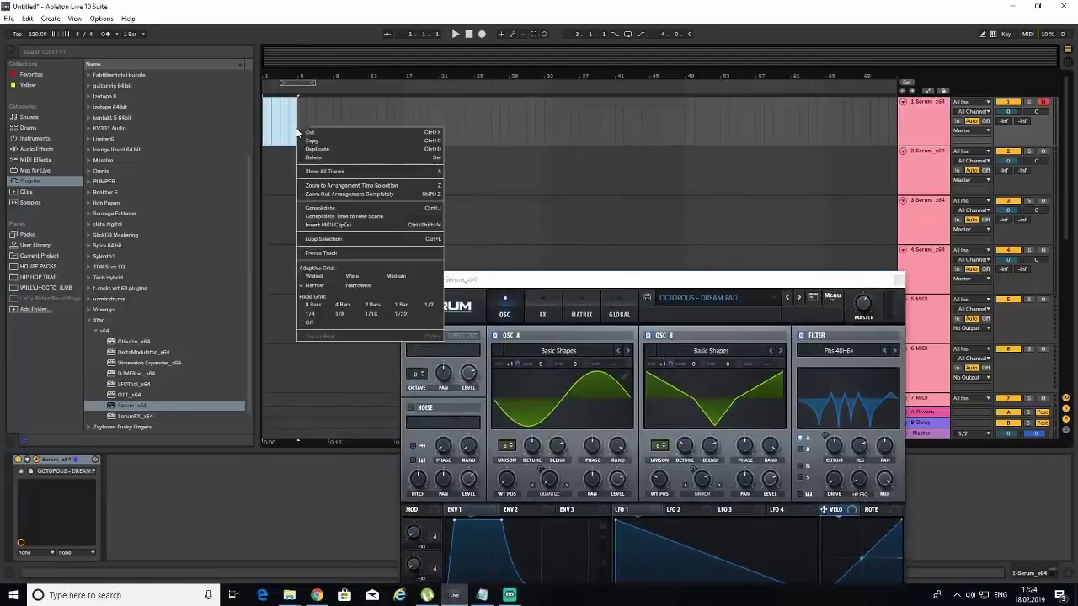
{"action": "left_click", "coordinate": [316, 227]}
{"action": "left_click_drag", "start_coordinate": [746, 281], "coordinate": [870, 474]}
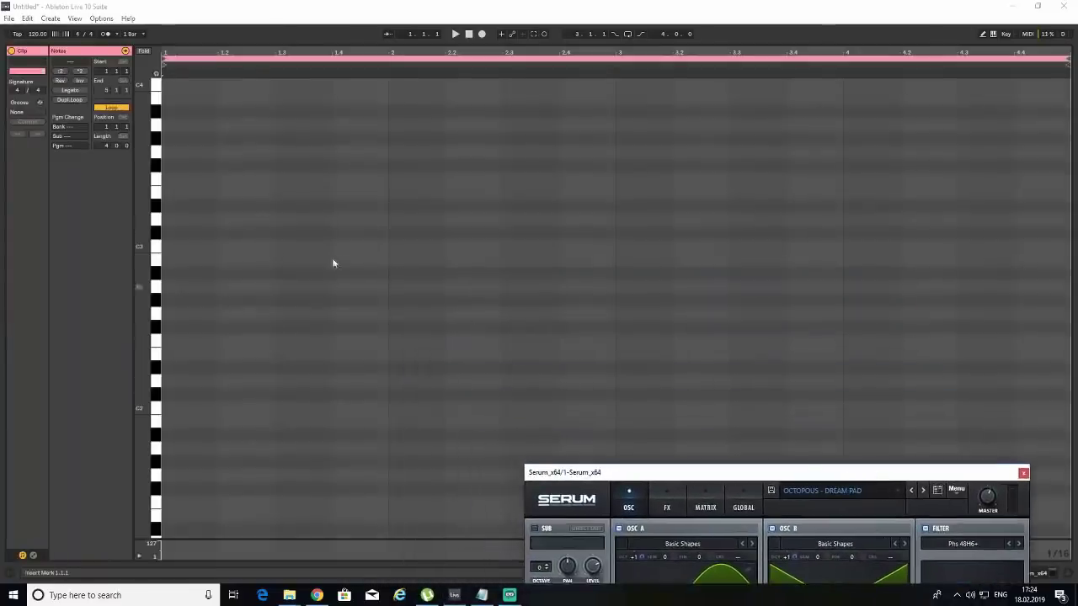
{"action": "double_click", "coordinate": [170, 245]}
{"action": "left_click_drag", "start_coordinate": [180, 246], "coordinate": [388, 258]}
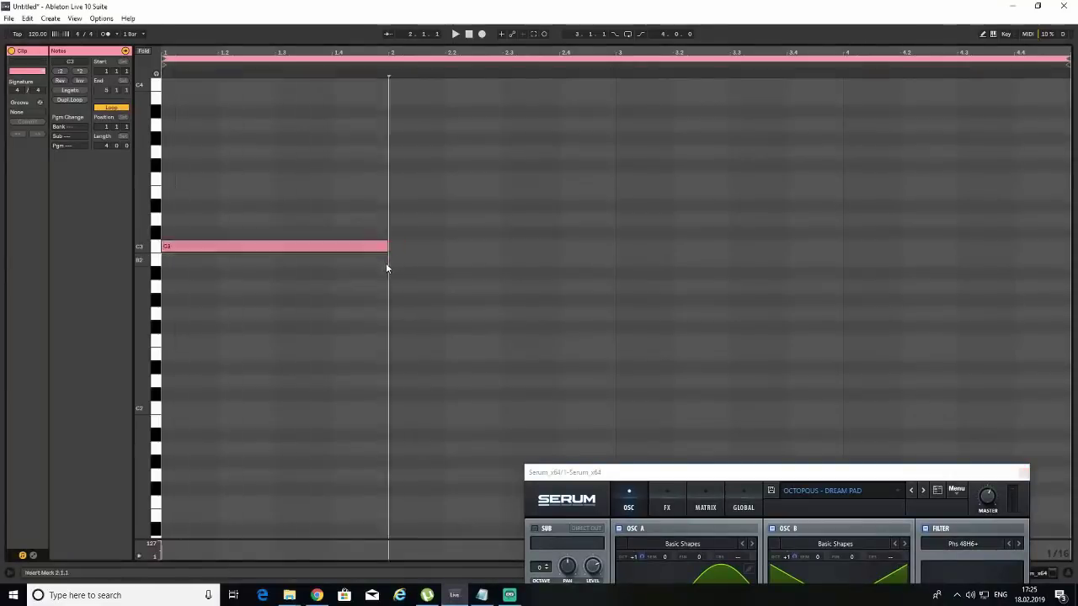
{"action": "key", "text": "Delete"}
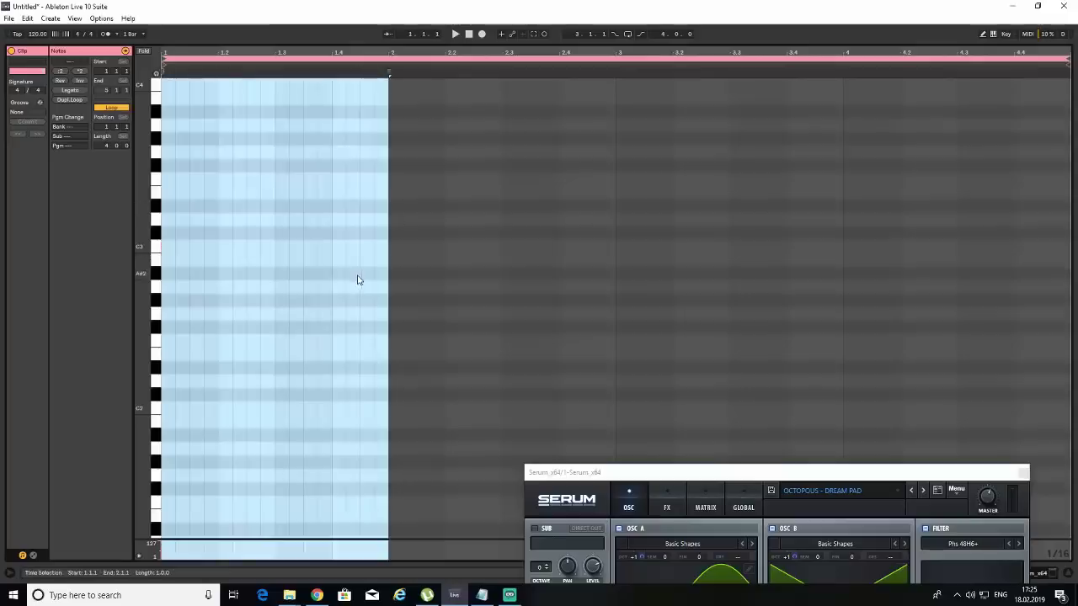
{"action": "left_click", "coordinate": [387, 245]}
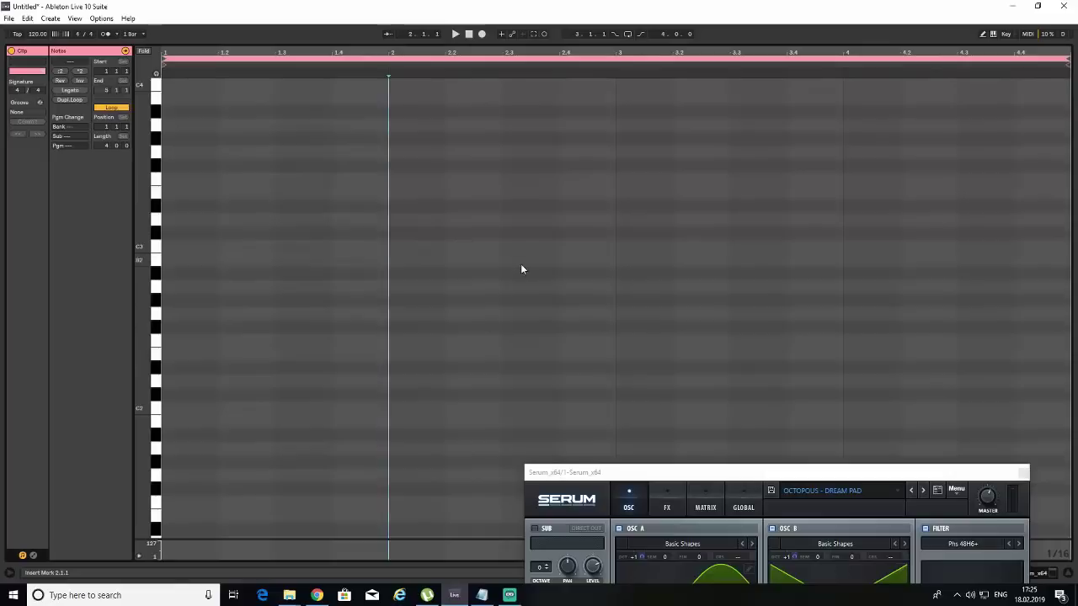
- Record a short MIDI melody from bar 1 onto the first Serum track
{"action": "left_click", "coordinate": [1067, 569]}
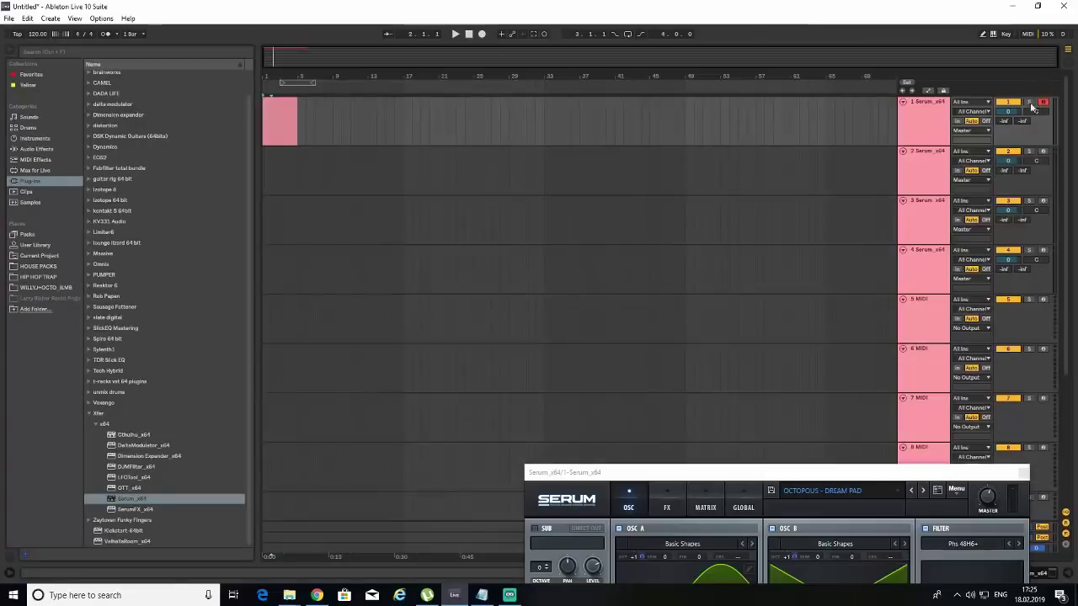
{"action": "left_click", "coordinate": [913, 106]}
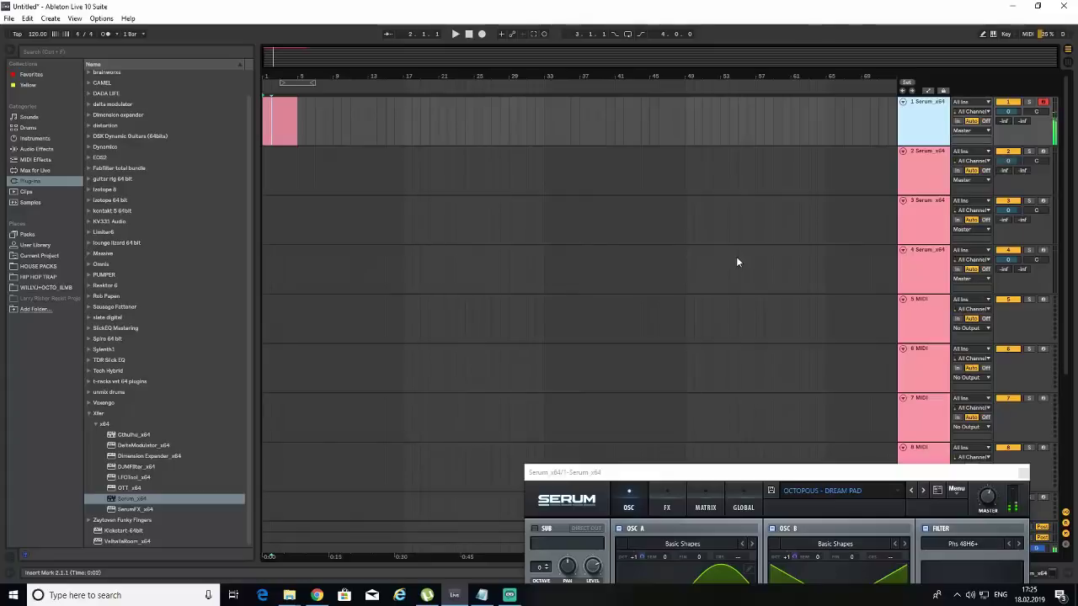
{"action": "left_click", "coordinate": [482, 34]}
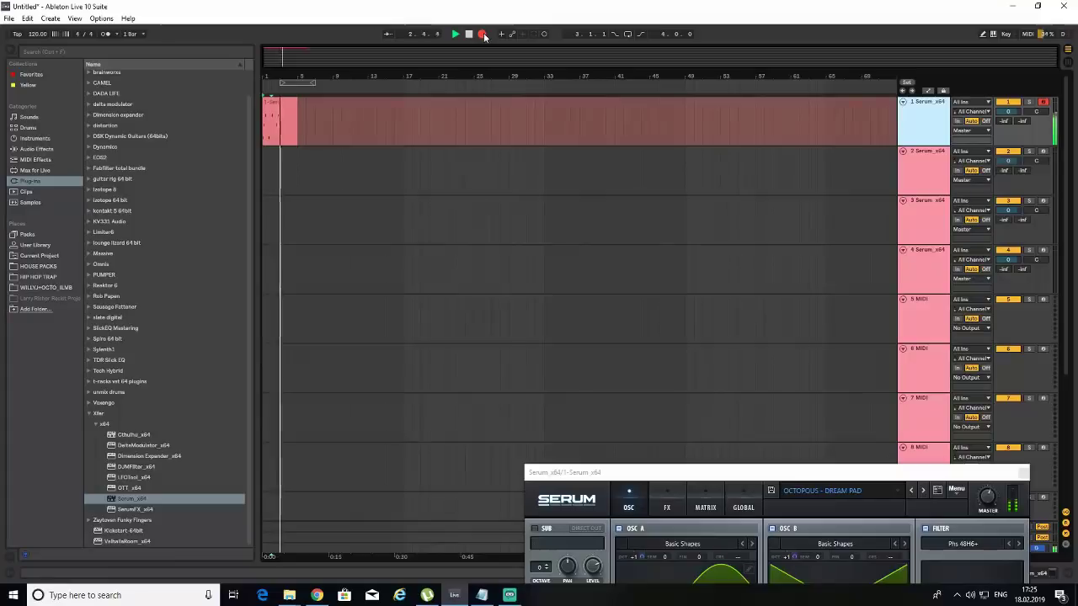
{"action": "left_click", "coordinate": [483, 34]}
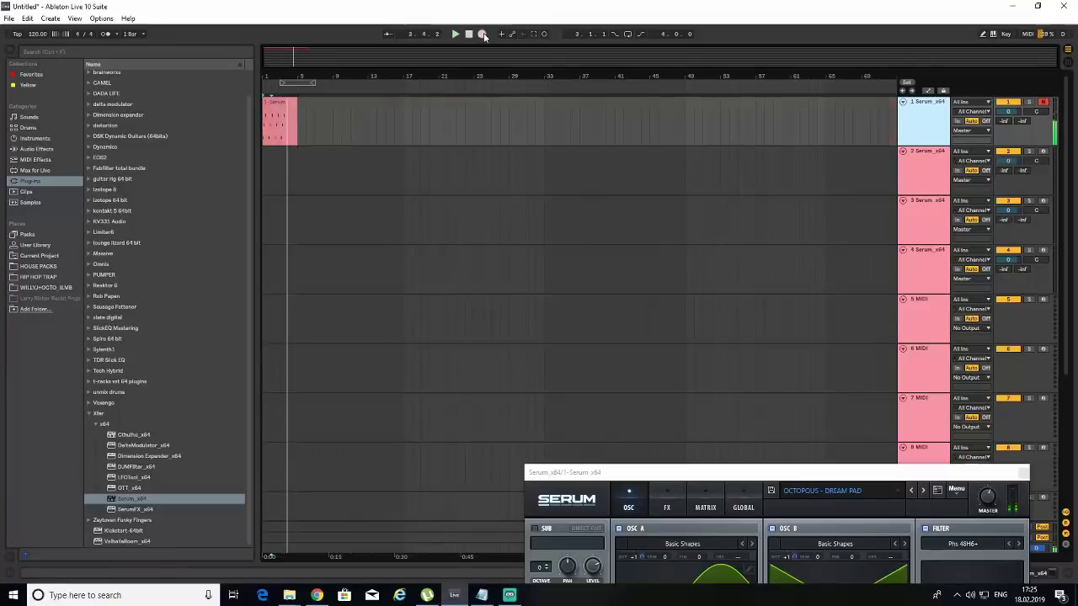
- Open the recorded clip on the first Serum track in the note editor and play it back
{"action": "left_click", "coordinate": [289, 106]}
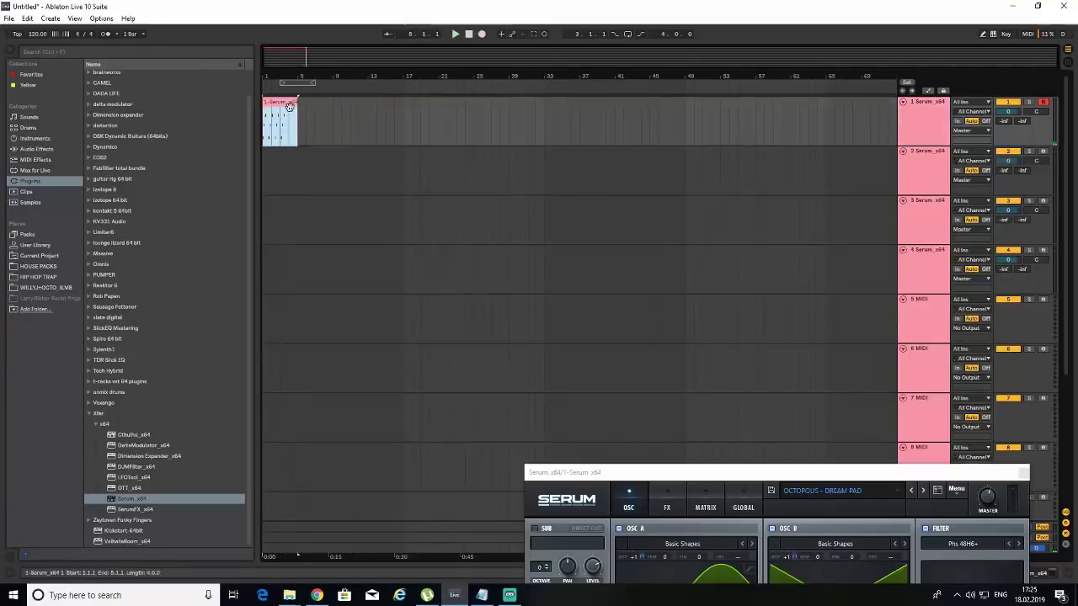
{"action": "double_click", "coordinate": [289, 107]}
{"action": "right_click", "coordinate": [417, 131]}
{"action": "left_click", "coordinate": [421, 136]}
{"action": "key", "text": "space"}
{"action": "scroll", "coordinate": [369, 155], "scroll_direction": "down", "scroll_amount": 1}
{"action": "key", "text": "space"}
{"action": "scroll", "coordinate": [340, 171], "scroll_direction": "up", "scroll_amount": 2}
- Copy the A#3 note of bar 1 to F3 at 1.4.1 and delete the G3 and A#3 notes following it
{"action": "left_click_drag", "start_coordinate": [247, 167], "coordinate": [342, 244], "text": "ctrl"}
{"action": "key", "text": "space"}
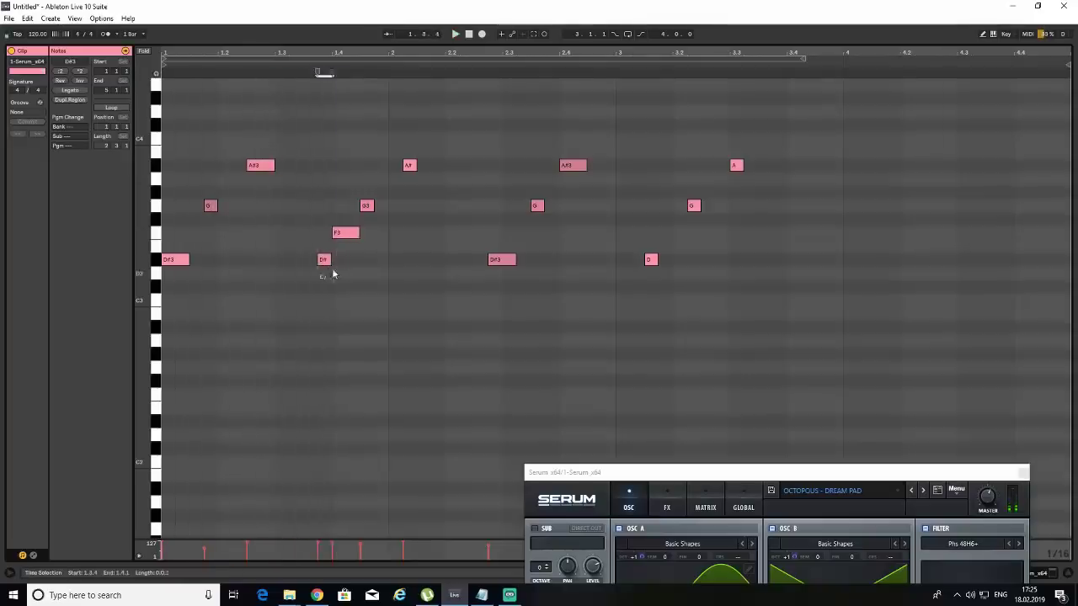
{"action": "left_click", "coordinate": [373, 260]}
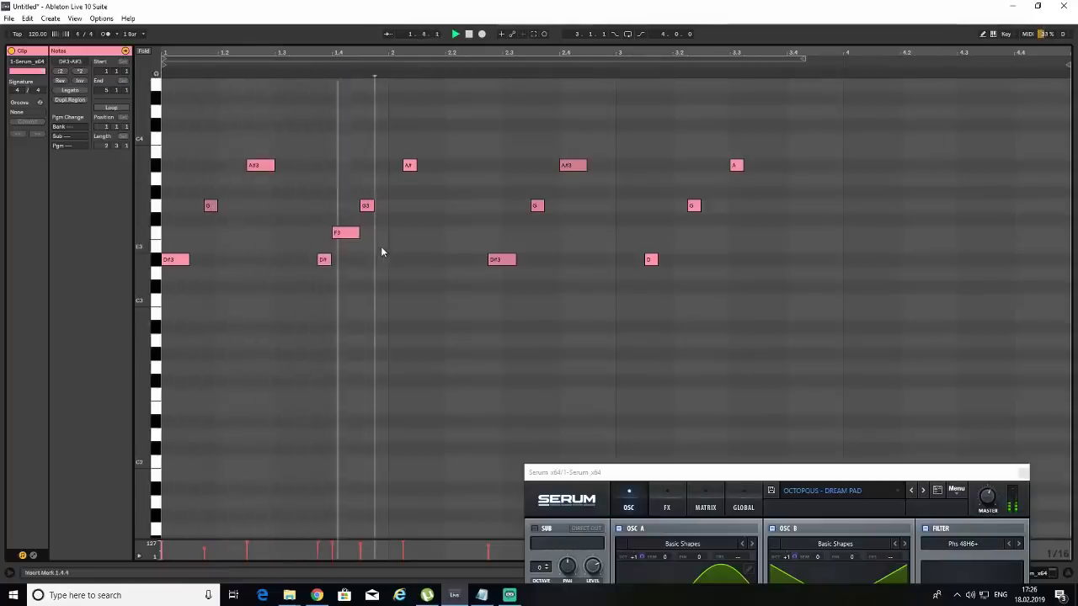
{"action": "left_click_drag", "start_coordinate": [368, 221], "coordinate": [424, 148]}
{"action": "key", "text": "Delete"}
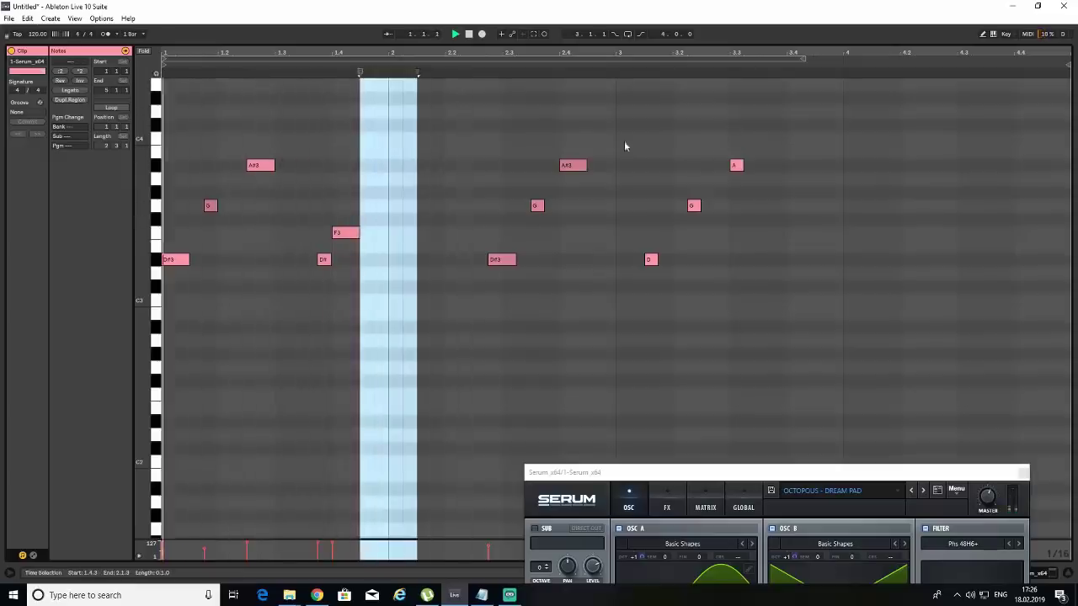
- Copy the F3 note to D#3 at 2.1.1 and delete every recorded note after it
{"action": "left_click", "coordinate": [348, 221]}
{"action": "left_click_drag", "start_coordinate": [344, 233], "coordinate": [398, 267]}
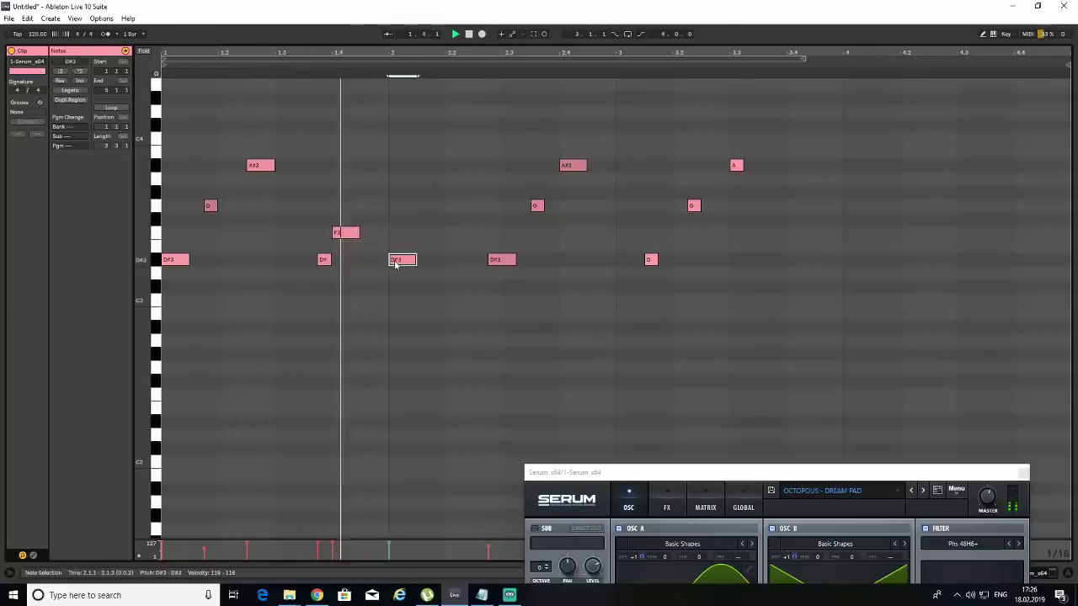
{"action": "left_click_drag", "start_coordinate": [494, 285], "coordinate": [823, 140]}
{"action": "key", "text": "space"}
{"action": "key", "text": "Delete"}
- Shift the short D#3 note to 1.4.1 and the F3 note to 1.4.3, and play the phrase
{"action": "key", "text": "ctrl+a"}
{"action": "left_click", "coordinate": [373, 291]}
{"action": "left_click_drag", "start_coordinate": [327, 265], "coordinate": [369, 233]}
{"action": "key", "text": "space"}
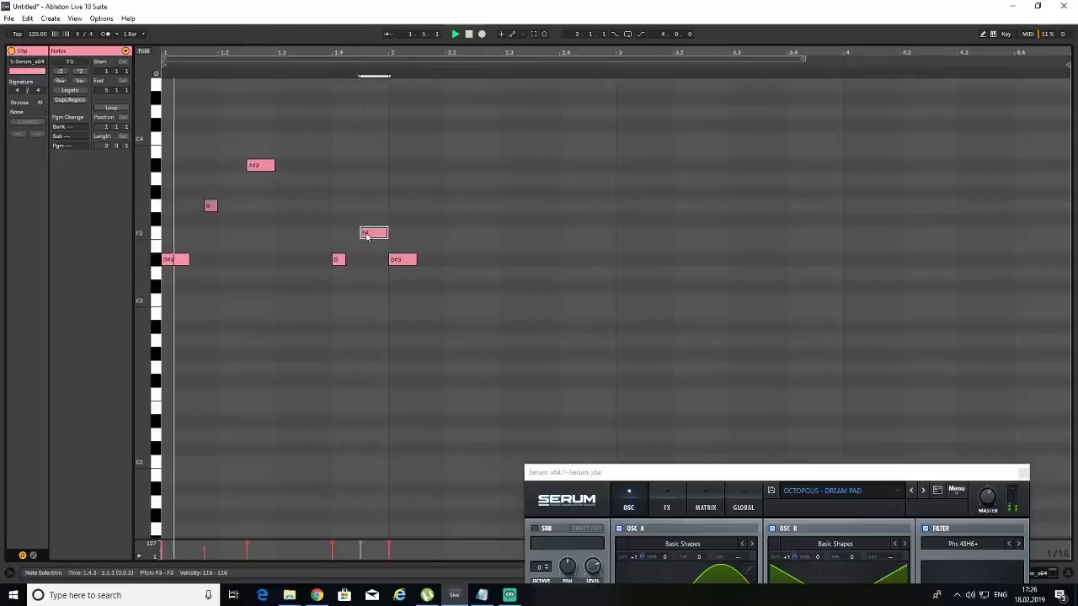
- Move the A#3 note to D4 at 1.2.1 and the G3 note to 1.1.3
{"action": "left_click_drag", "start_coordinate": [263, 168], "coordinate": [238, 113]}
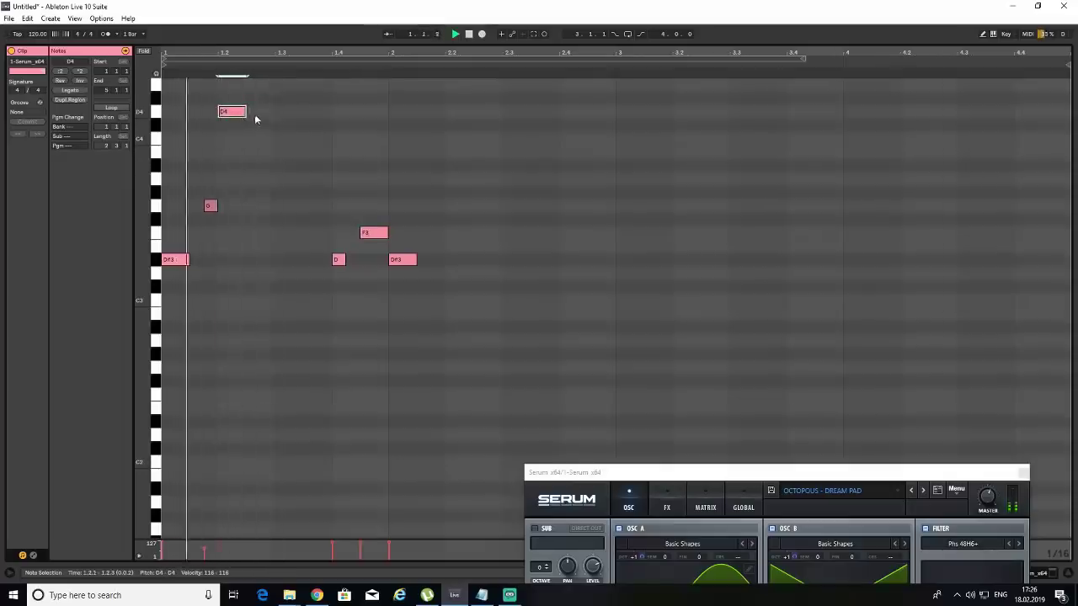
{"action": "left_click_drag", "start_coordinate": [209, 207], "coordinate": [194, 210]}
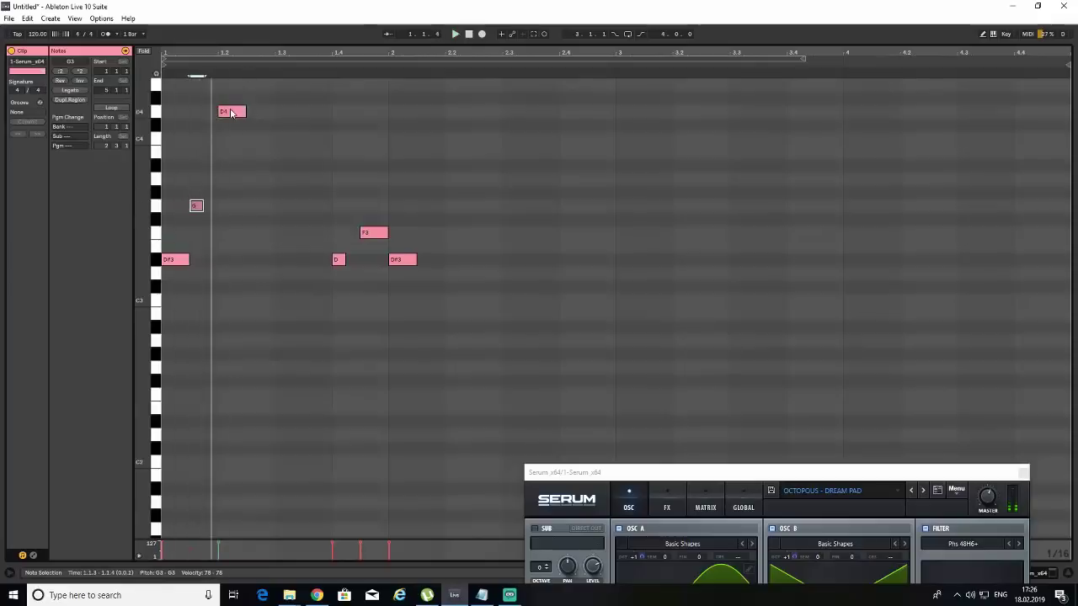
{"action": "key", "text": "space"}
- Add a D#4 note at 1.2.3 by duplicating the G3 note, and play the phrase
{"action": "key", "text": "ctrl+d"}
{"action": "left_click_drag", "start_coordinate": [211, 208], "coordinate": [263, 104]}
{"action": "key", "text": "space"}
{"action": "key", "text": "space"}
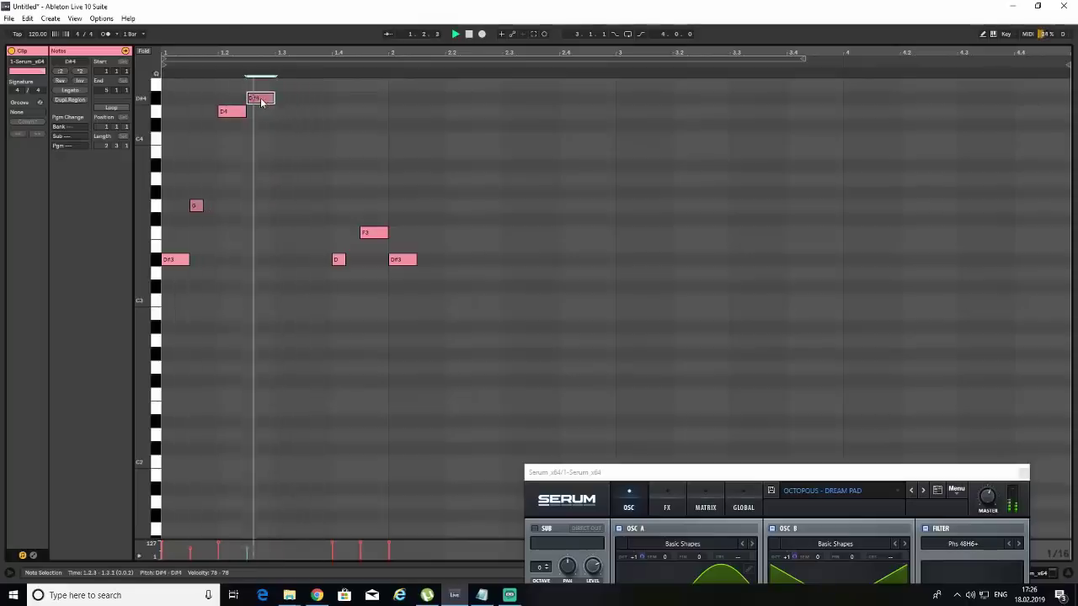
- Delete the notes from 1.4.1 onward and repeat the remaining four-note phrase at the start of bars 2, 3 and 4
{"action": "key", "text": "Delete"}
{"action": "left_click_drag", "start_coordinate": [459, 198], "coordinate": [406, 261]}
{"action": "key", "text": "ctrl+a"}
{"action": "key", "text": "ctrl+d"}
{"action": "key", "text": "space"}
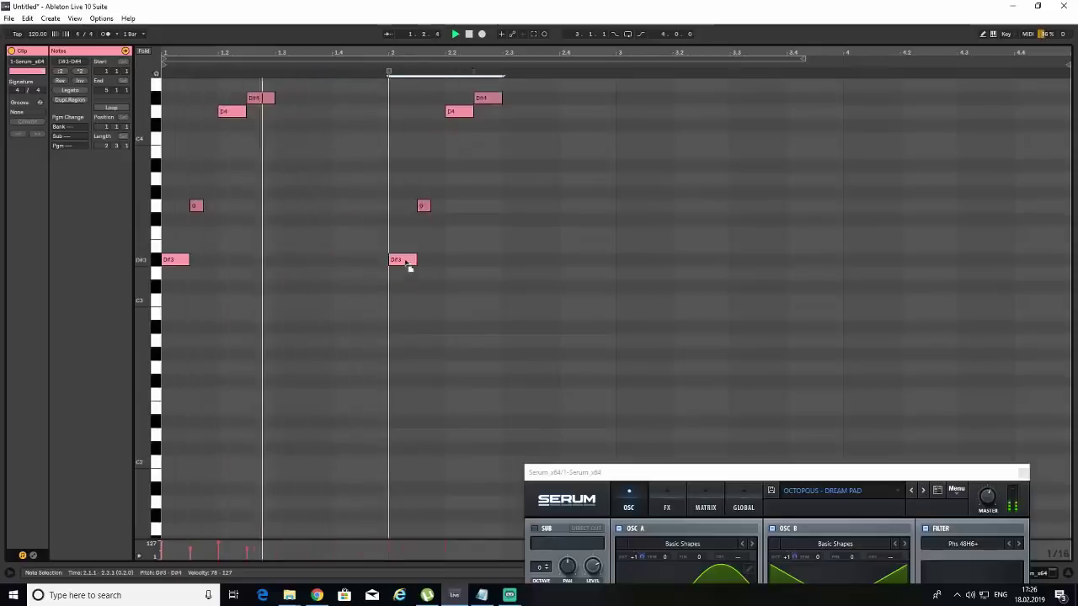
{"action": "key", "text": "ctrl+d"}
{"action": "left_click_drag", "start_coordinate": [517, 264], "coordinate": [637, 270]}
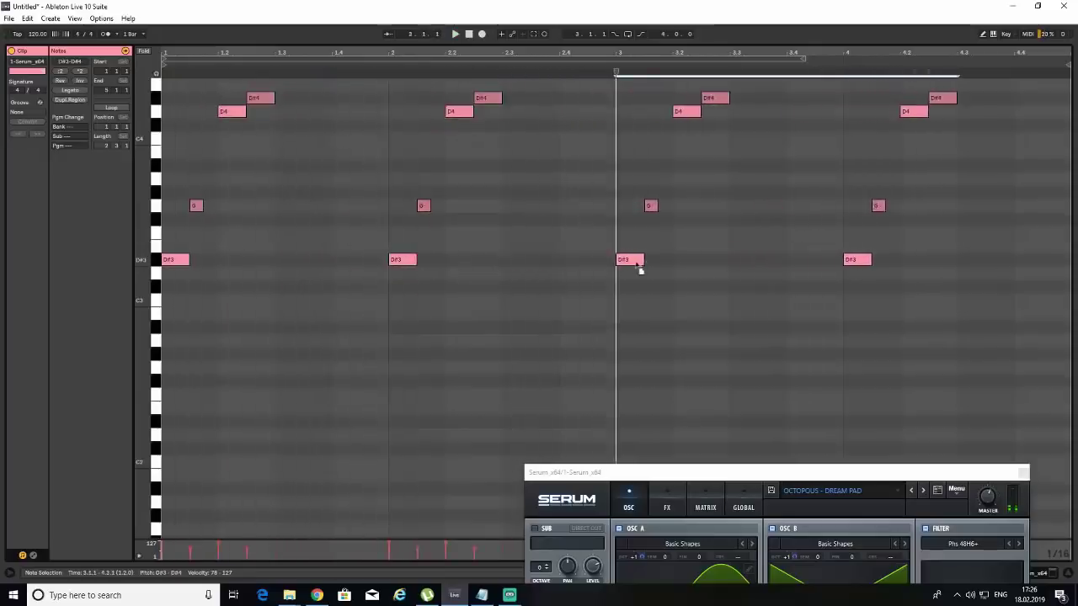
- Add a D4 note at 1.4.1, copy it to 2.4.1 and 3.4.1, and return to the arrangement
{"action": "left_click", "coordinate": [396, 263]}
{"action": "left_click_drag", "start_coordinate": [396, 262], "coordinate": [348, 183]}
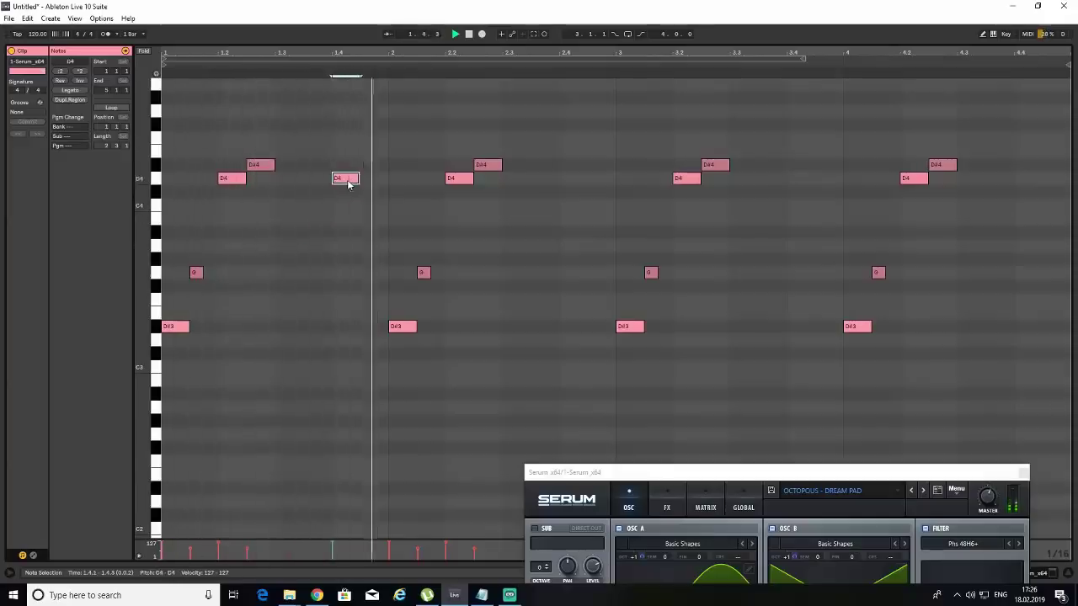
{"action": "left_click", "coordinate": [559, 181]}
{"action": "key", "text": "ctrl+v"}
{"action": "left_click", "coordinate": [786, 177]}
{"action": "key", "text": "ctrl+v"}
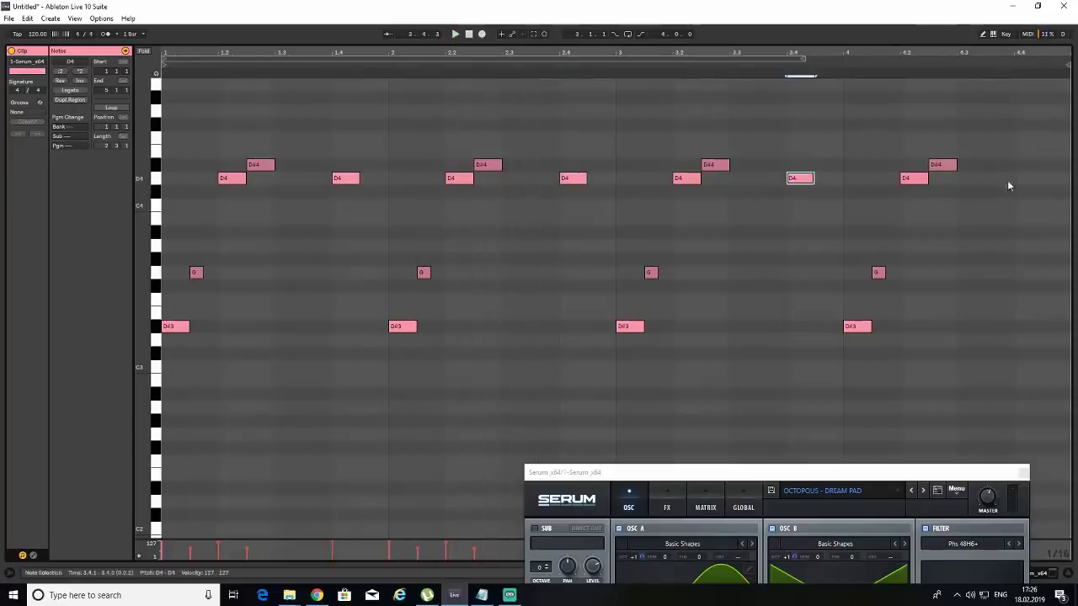
{"action": "left_click", "coordinate": [1068, 575]}
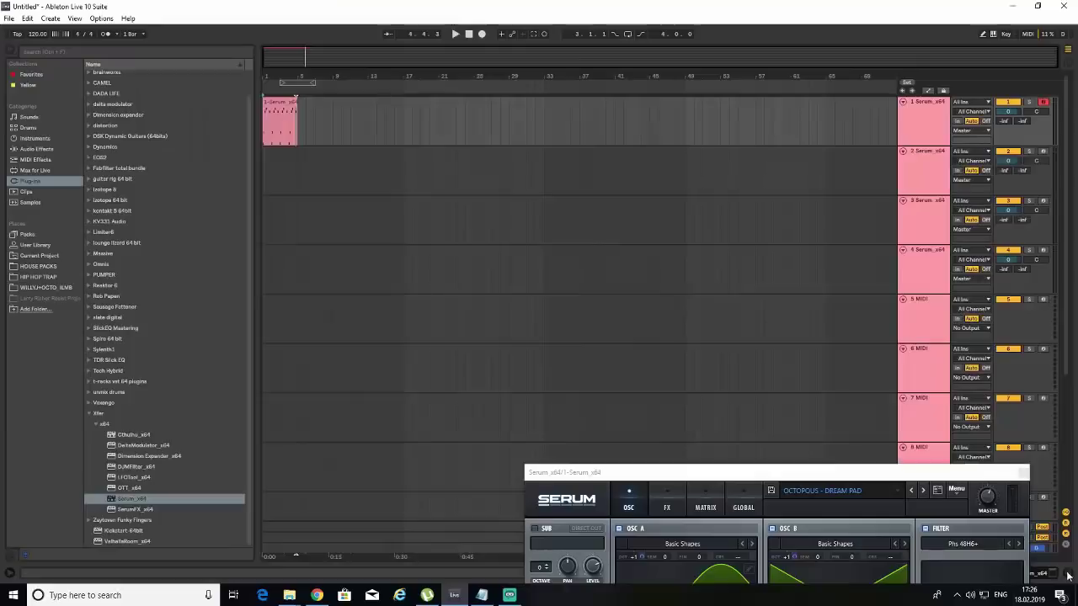
- Duplicate the melody clip three times in a row so that it fills bars 1 to 16
{"action": "left_click", "coordinate": [282, 116]}
{"action": "key", "text": "ctrl+d"}
{"action": "key", "text": "ctrl+d"}
{"action": "key", "text": "ctrl+d"}
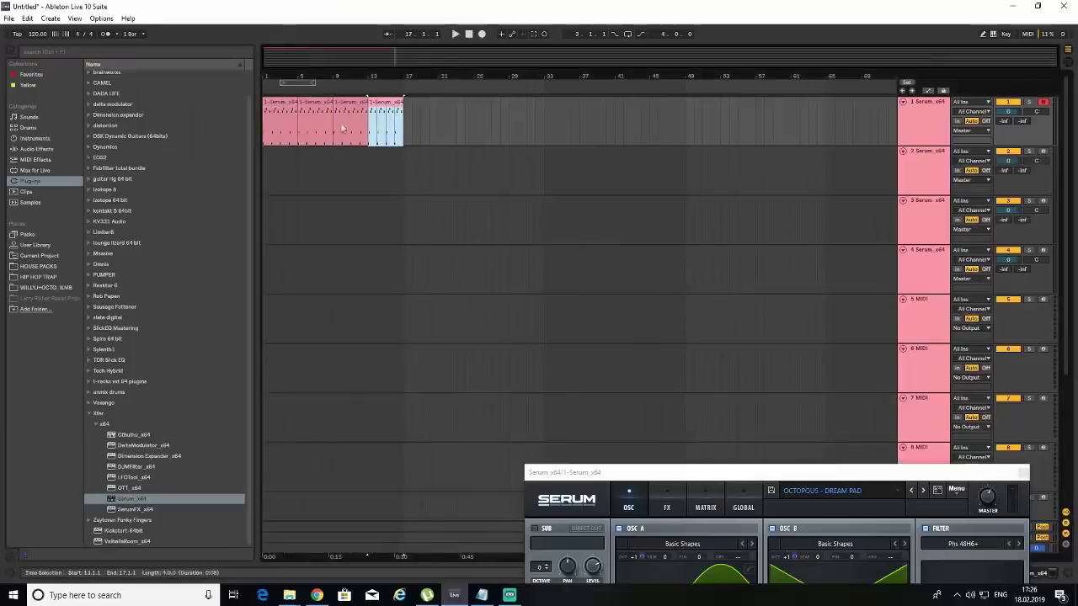
- Arm the second Serum track and review the effects and oscillators of its WAKE UP BASS patch
{"action": "left_click", "coordinate": [1040, 152]}
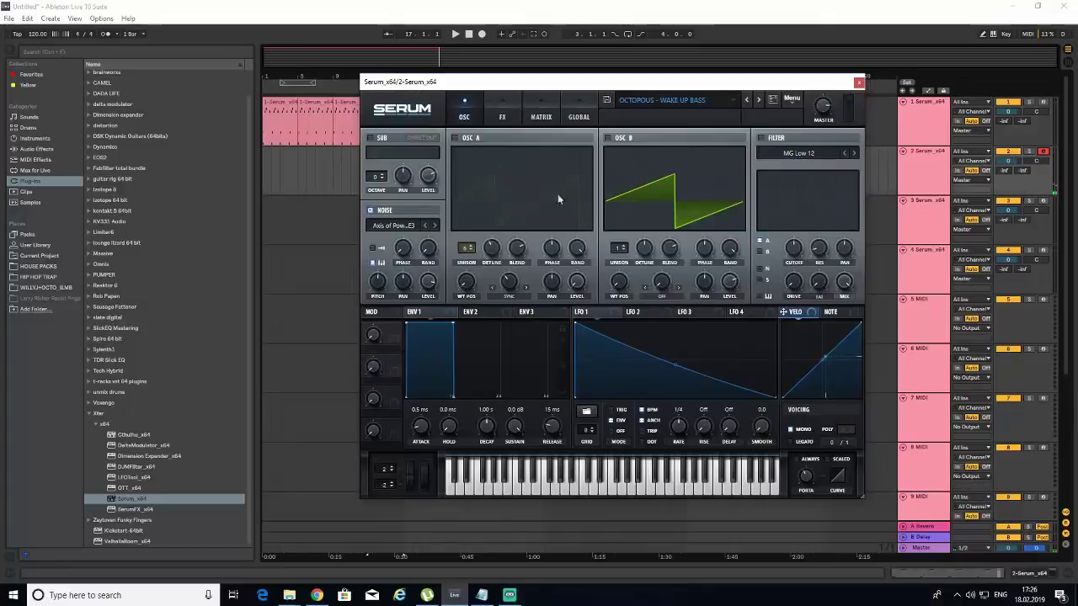
{"action": "left_click", "coordinate": [509, 117]}
{"action": "left_click", "coordinate": [478, 115]}
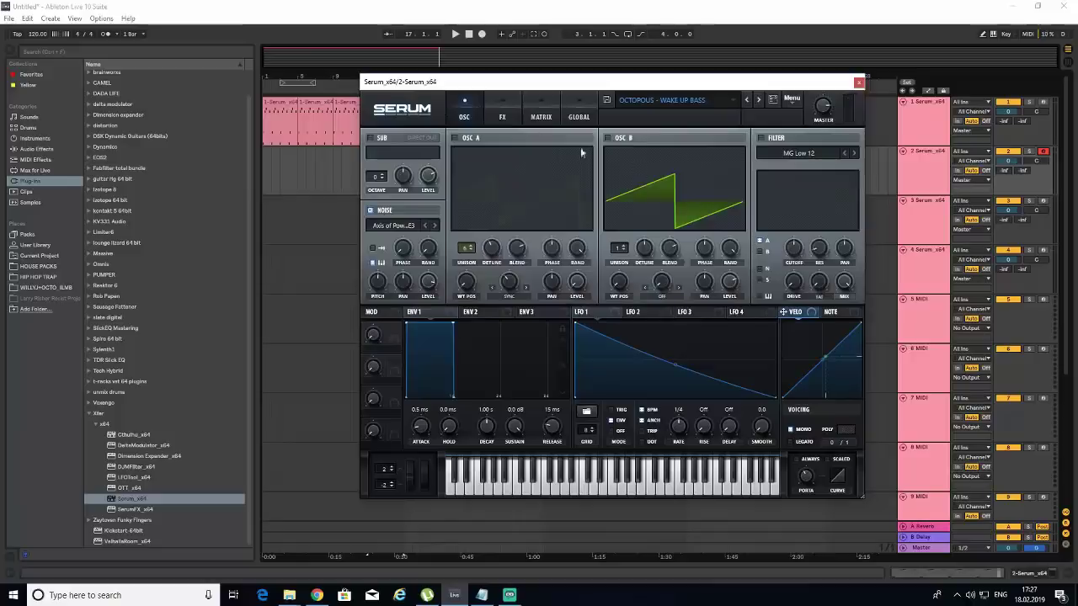
{"action": "left_click", "coordinate": [858, 84]}
- Record a four-bar bass part on the second Serum track from bar 1 and trim the clip to end at 5.1.1
{"action": "left_click", "coordinate": [296, 160]}
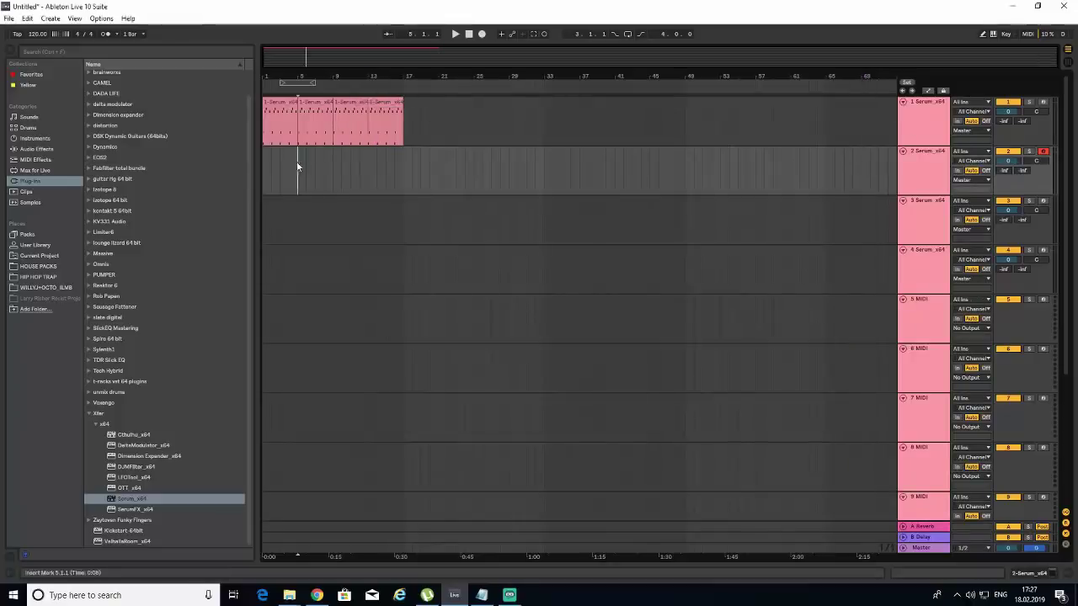
{"action": "left_click", "coordinate": [263, 170]}
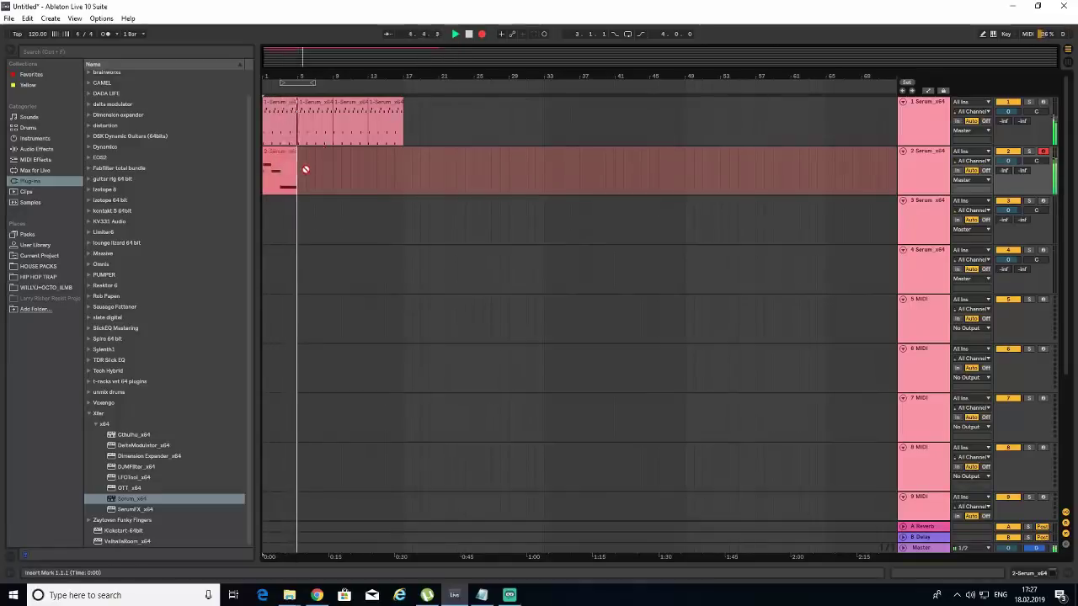
{"action": "key", "text": "space"}
{"action": "left_click_drag", "start_coordinate": [300, 153], "coordinate": [297, 152]}
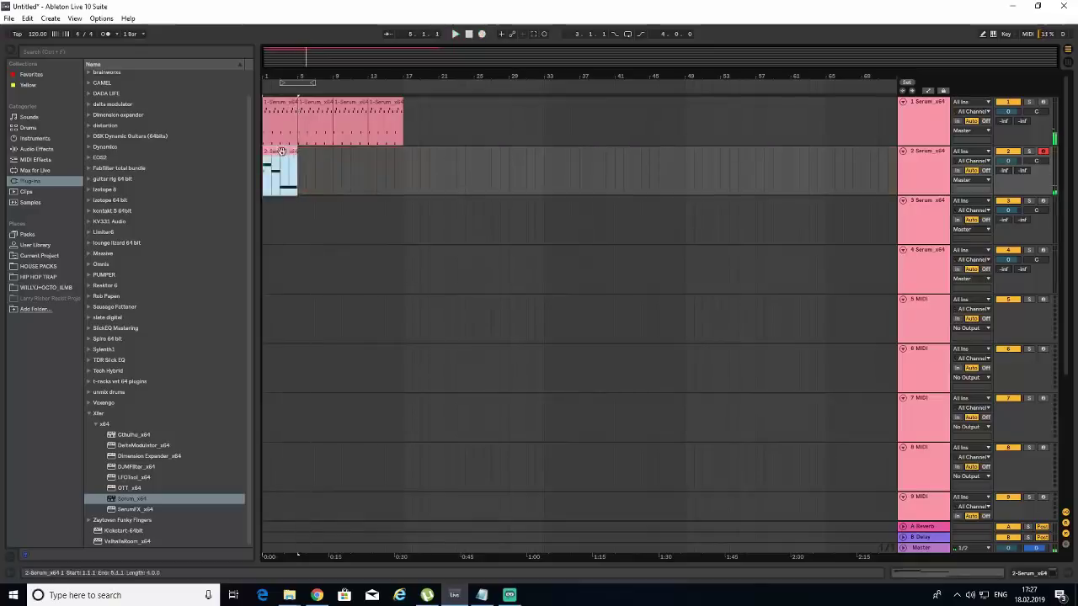
- Open the recorded bass clip and fit its D3 note to bar 1 and its C3 note to bar 2
{"action": "double_click", "coordinate": [285, 153]}
{"action": "right_click", "coordinate": [285, 153]}
{"action": "left_click", "coordinate": [295, 158]}
{"action": "scroll", "coordinate": [289, 147], "scroll_direction": "up", "scroll_amount": 1}
{"action": "double_click", "coordinate": [191, 139]}
{"action": "left_click", "coordinate": [208, 112]}
{"action": "left_click_drag", "start_coordinate": [209, 116], "coordinate": [196, 111]}
{"action": "key", "text": "space"}
{"action": "left_click_drag", "start_coordinate": [376, 113], "coordinate": [386, 111]}
{"action": "left_click_drag", "start_coordinate": [628, 138], "coordinate": [615, 138]}
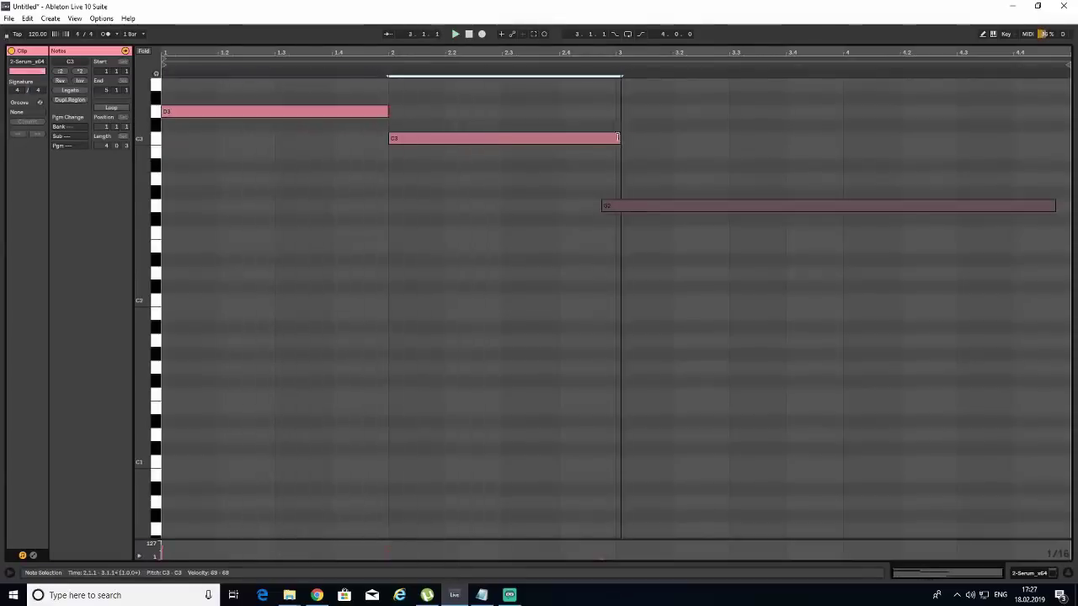
- Raise the bass note in bar 2 from C3 to D#3 while the clip plays
{"action": "scroll", "coordinate": [505, 193], "scroll_direction": "up", "scroll_amount": 2}
{"action": "left_click_drag", "start_coordinate": [394, 240], "coordinate": [405, 197]}
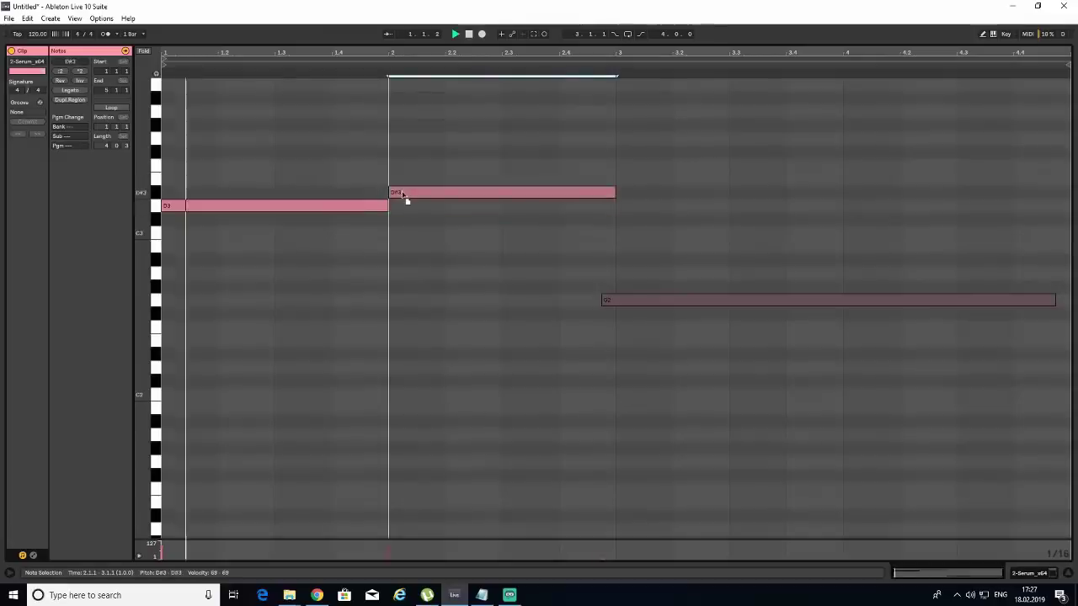
{"action": "left_click", "coordinate": [388, 229]}
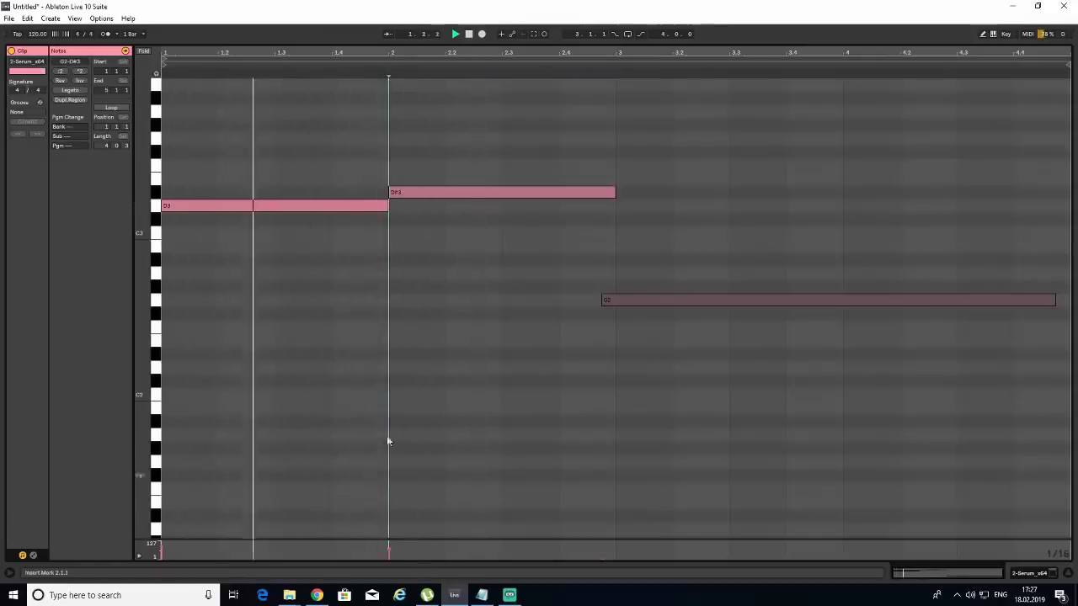
- Shorten the D3 and D#3 notes to end at 1.4.4 and 2.4.4, and move the G2 note to start at 3.1.1
{"action": "left_click", "coordinate": [386, 209]}
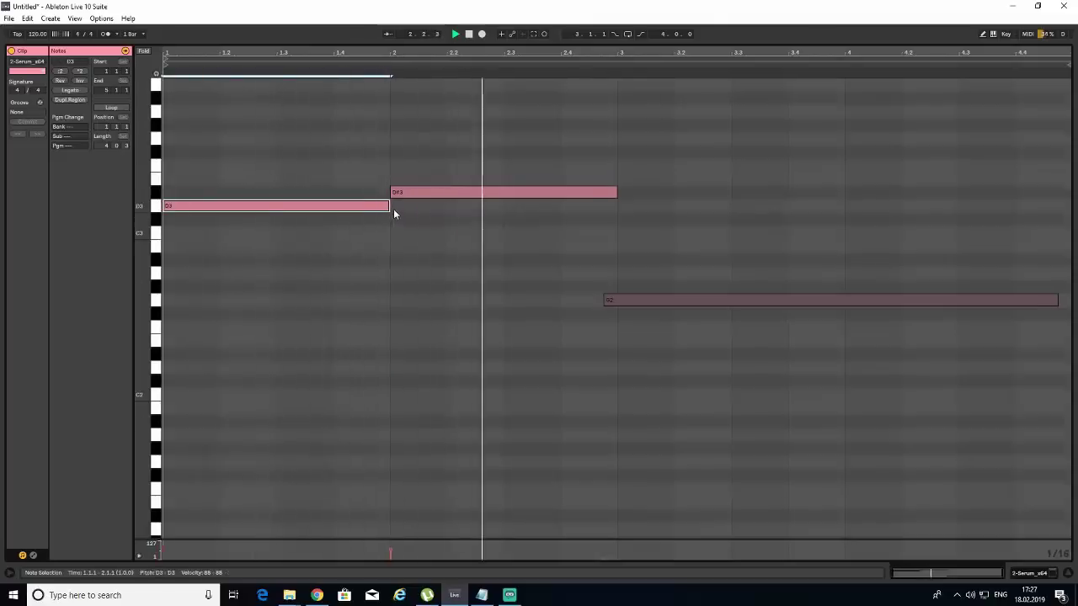
{"action": "left_click_drag", "start_coordinate": [393, 213], "coordinate": [376, 210]}
{"action": "left_click", "coordinate": [390, 553]}
{"action": "left_click", "coordinate": [447, 382]}
{"action": "left_click_drag", "start_coordinate": [648, 299], "coordinate": [657, 303]}
{"action": "left_click_drag", "start_coordinate": [617, 194], "coordinate": [602, 195]}
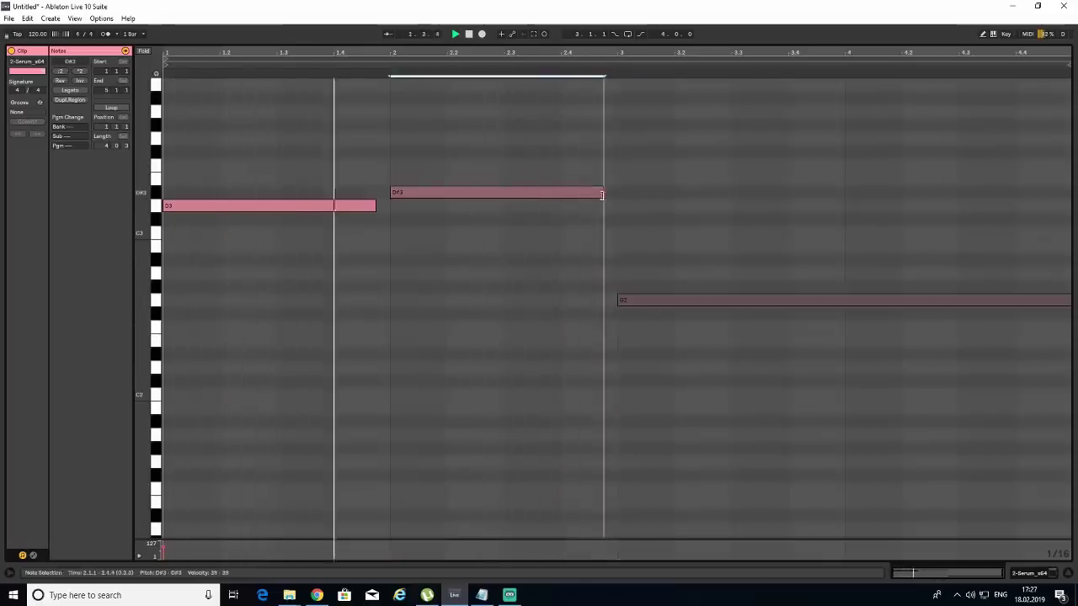
- Raise the velocity of the G2 note and play the bass phrase from the start
{"action": "left_click", "coordinate": [618, 559]}
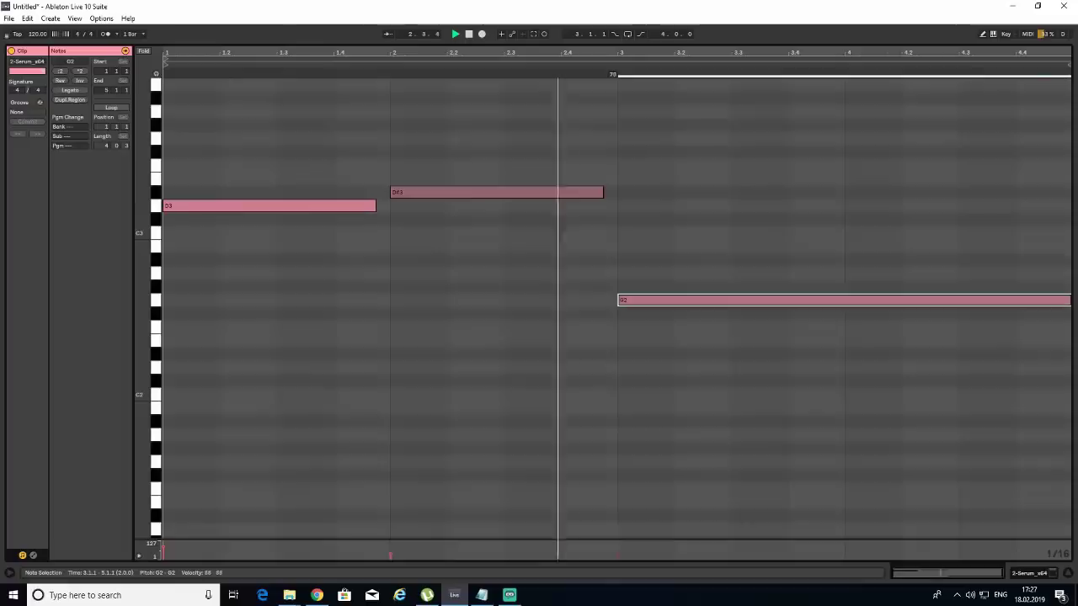
{"action": "left_click", "coordinate": [610, 342]}
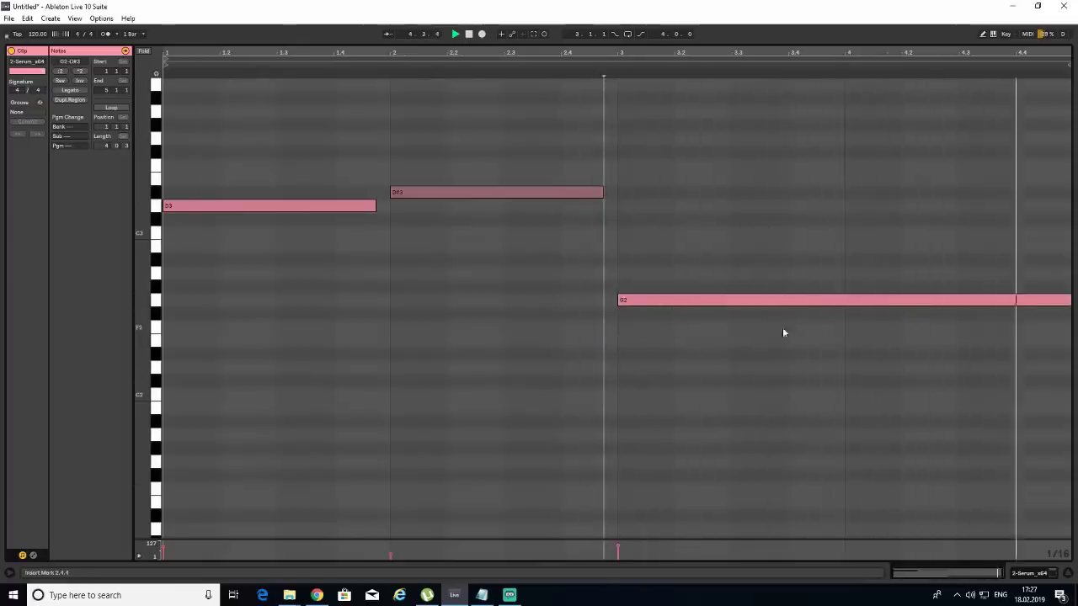
{"action": "key", "text": "space"}
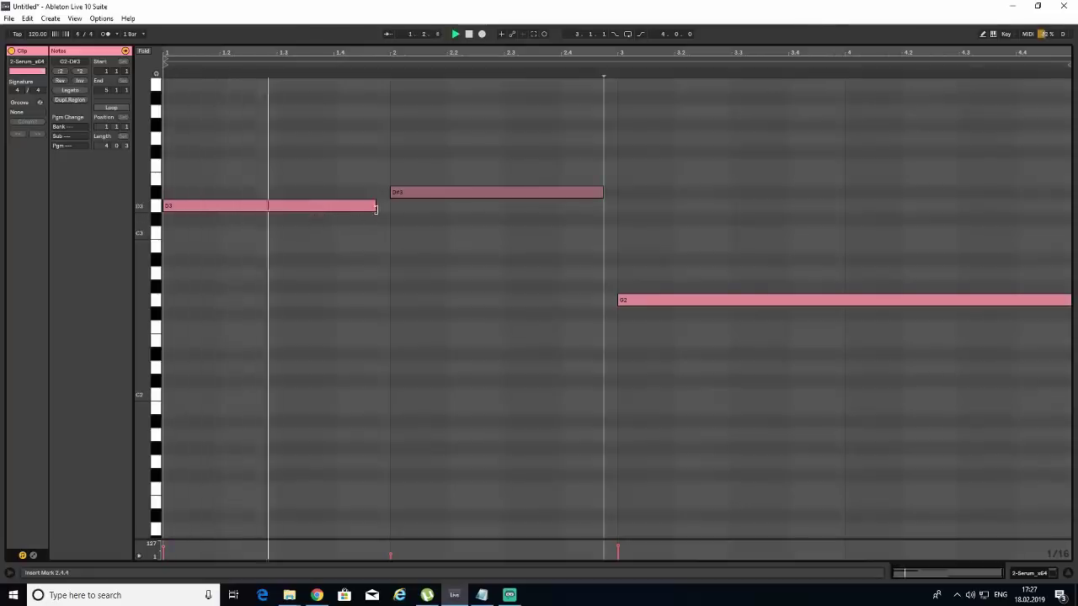
{"action": "left_click", "coordinate": [394, 223]}
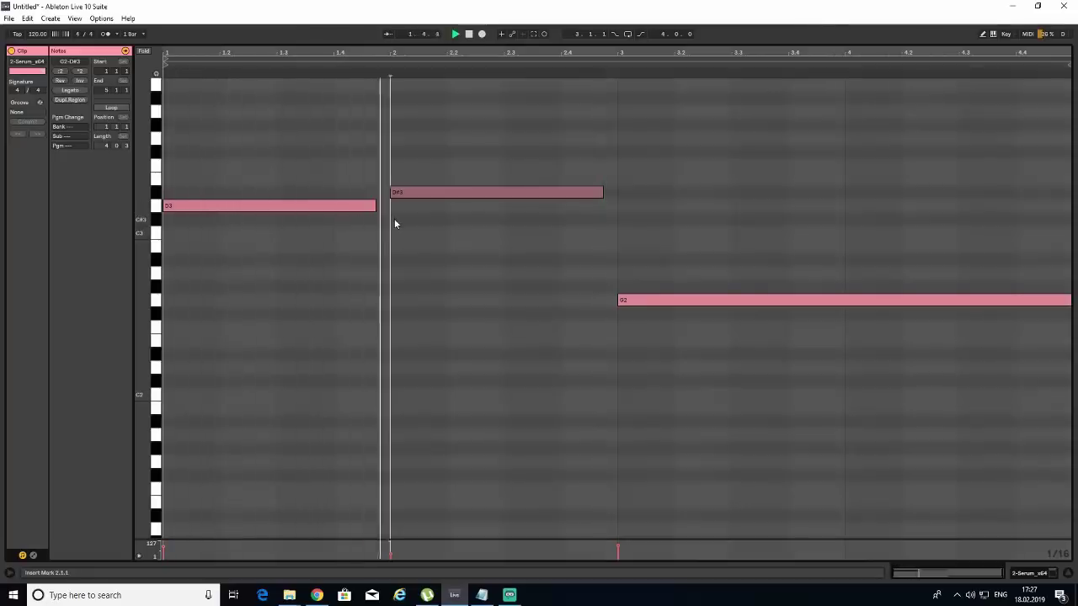
- Shorten the D#3 note to end at 2.3.3 and duplicate it as an F3 note that ends at 2.4.4
{"action": "left_click", "coordinate": [1067, 572]}
{"action": "double_click", "coordinate": [284, 113]}
{"action": "key", "text": "space"}
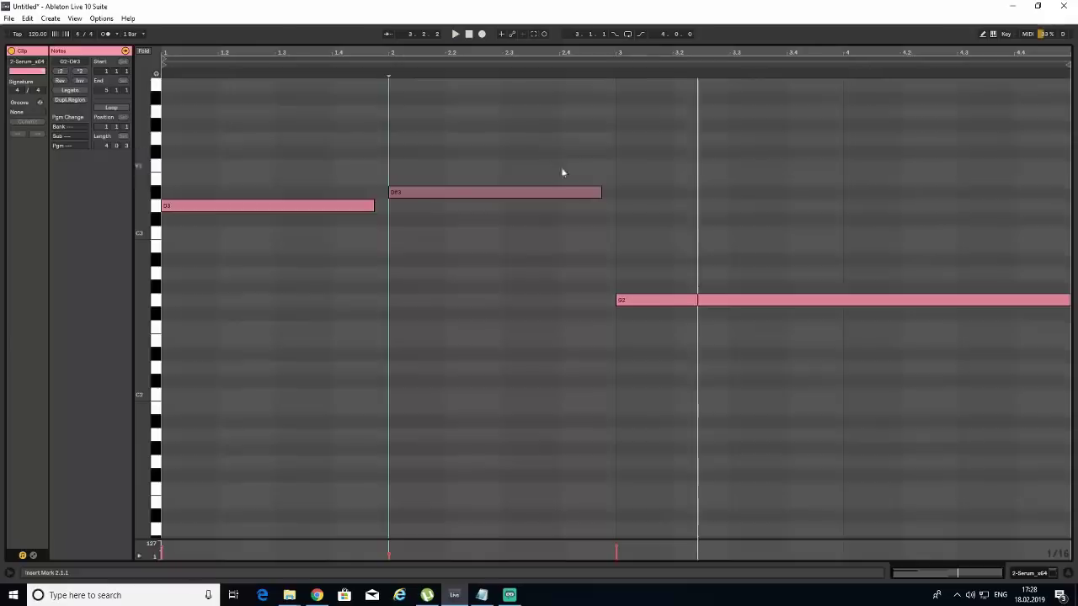
{"action": "left_click_drag", "start_coordinate": [601, 192], "coordinate": [596, 170]}
{"action": "key", "text": "ctrl+d"}
{"action": "key", "text": "space"}
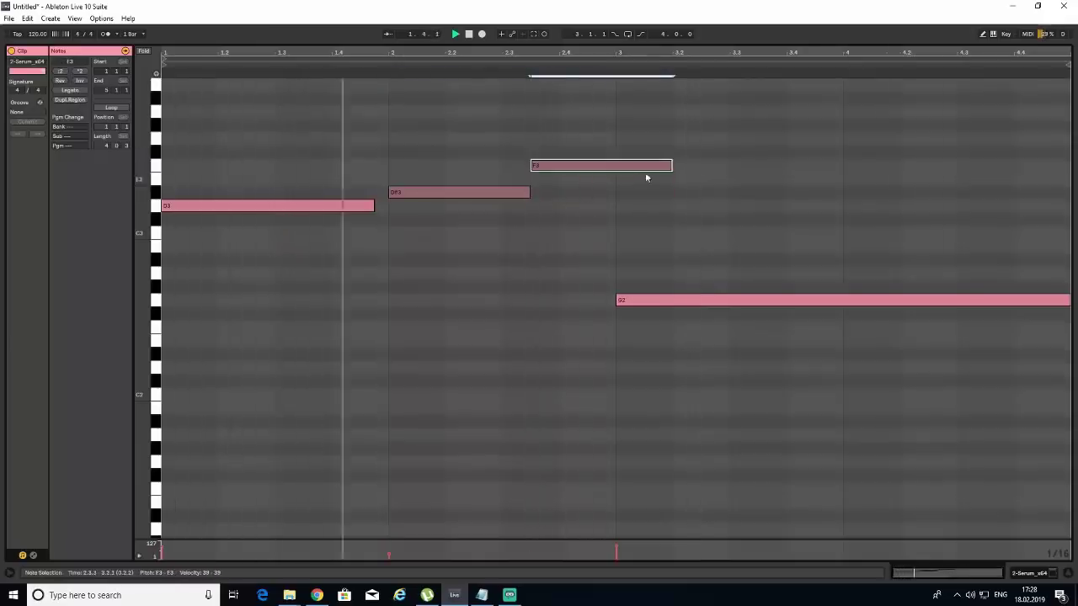
{"action": "left_click_drag", "start_coordinate": [674, 167], "coordinate": [601, 167]}
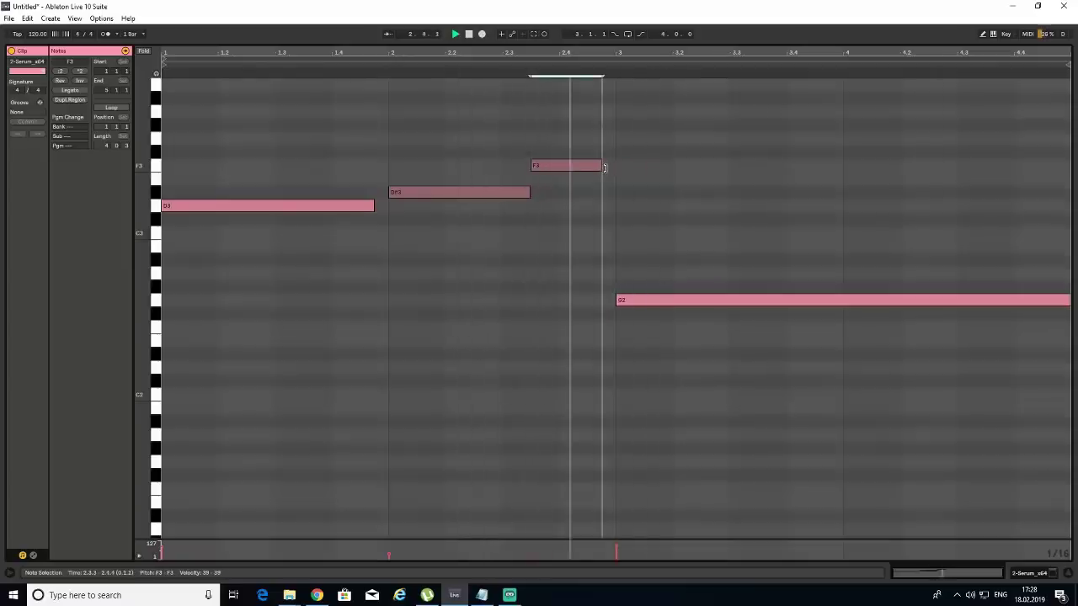
- Move the F3 note to start at 2.4.1 and trim it to end at 3.1.1, keeping D#3 ending at 2.3.3
{"action": "left_click_drag", "start_coordinate": [529, 192], "coordinate": [515, 193]}
{"action": "left_click", "coordinate": [533, 204]}
{"action": "left_click", "coordinate": [557, 199]}
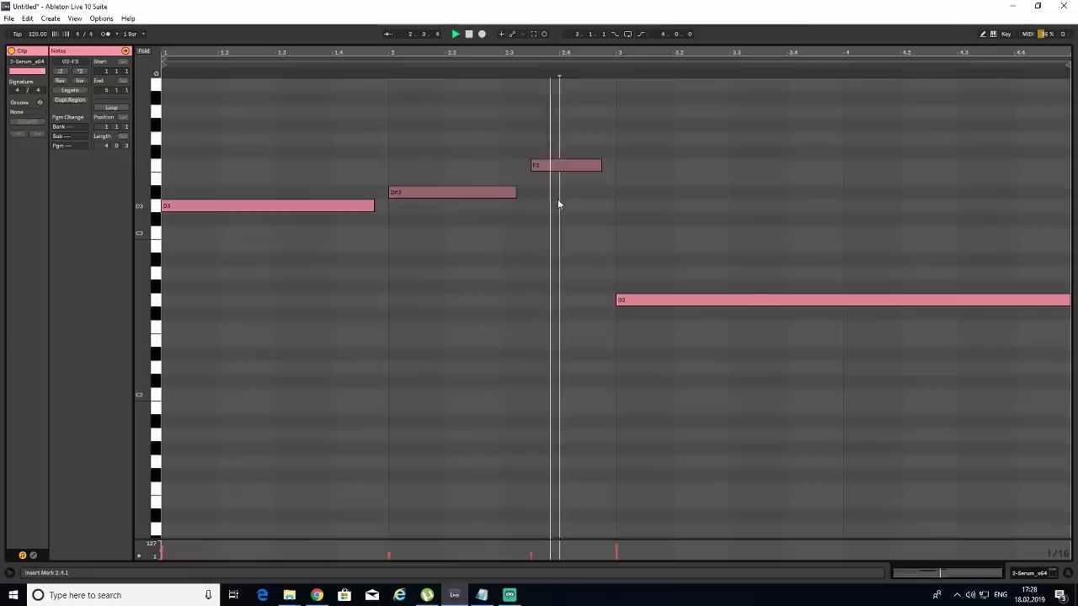
{"action": "left_click_drag", "start_coordinate": [562, 165], "coordinate": [590, 166]}
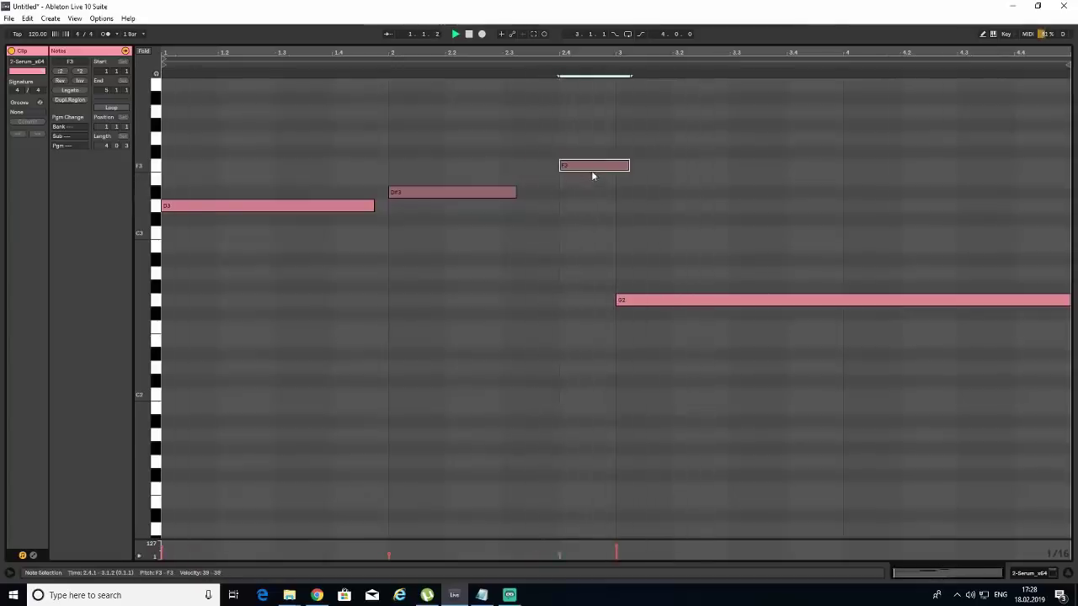
{"action": "left_click_drag", "start_coordinate": [515, 193], "coordinate": [530, 193]}
{"action": "left_click", "coordinate": [556, 219]}
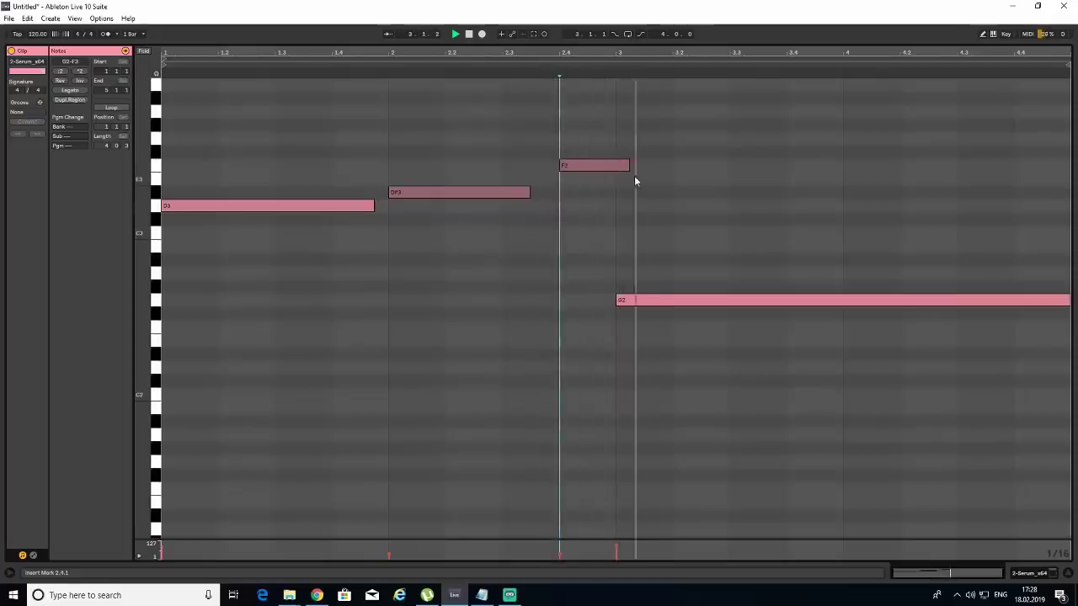
{"action": "left_click_drag", "start_coordinate": [629, 168], "coordinate": [616, 169]}
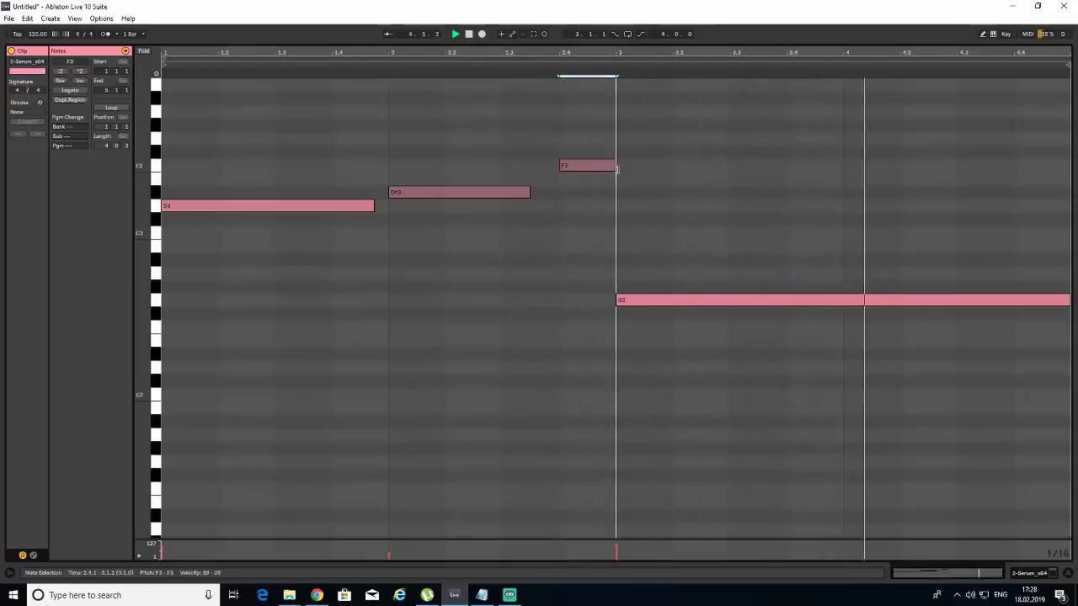
- Return to the arrangement and duplicate the bass clip three times to fill bars 5 to 16
{"action": "left_click", "coordinate": [1068, 573]}
{"action": "left_click", "coordinate": [288, 104]}
{"action": "key", "text": "ctrl+d"}
{"action": "key", "text": "ctrl+d"}
{"action": "key", "text": "ctrl+d"}
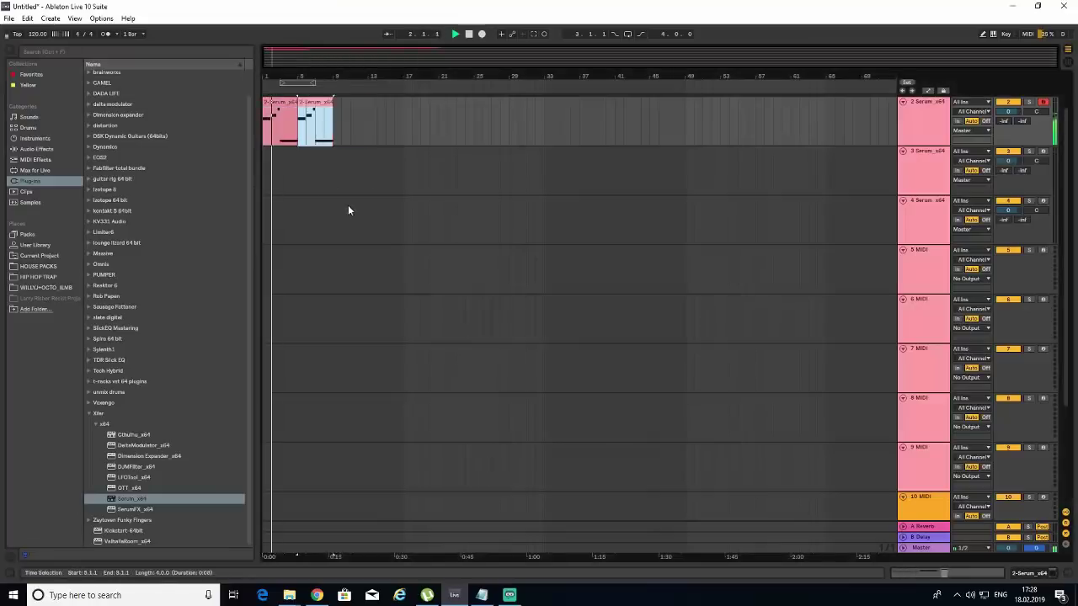
{"action": "scroll", "coordinate": [363, 213], "scroll_direction": "up", "scroll_amount": 1}
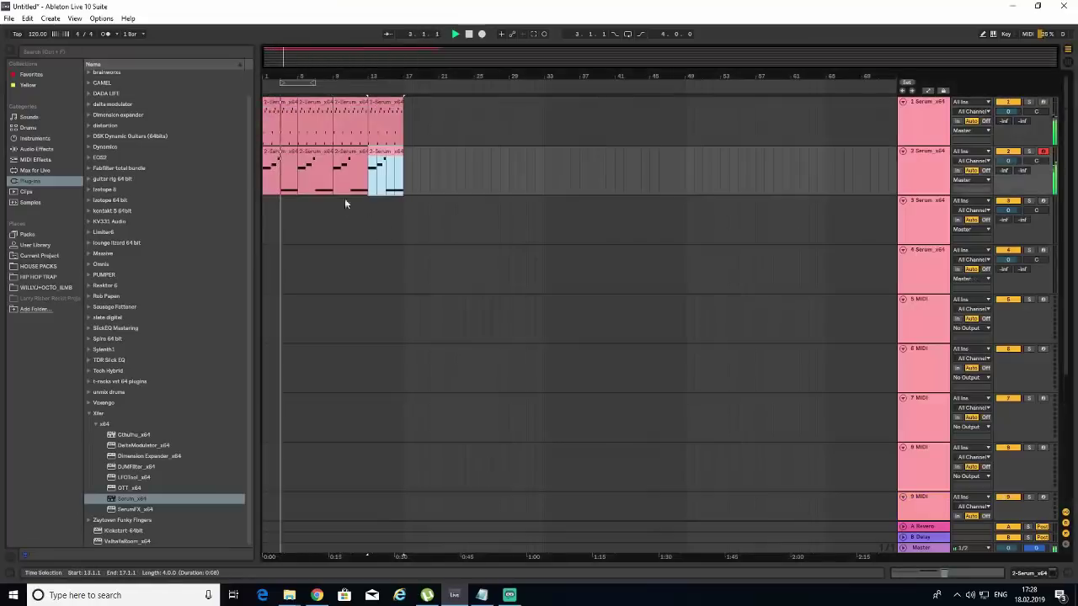
- Try the first bass clip's F3 note from 2.3.4 to 3.1.1 and return to the arrangement
{"action": "double_click", "coordinate": [270, 149]}
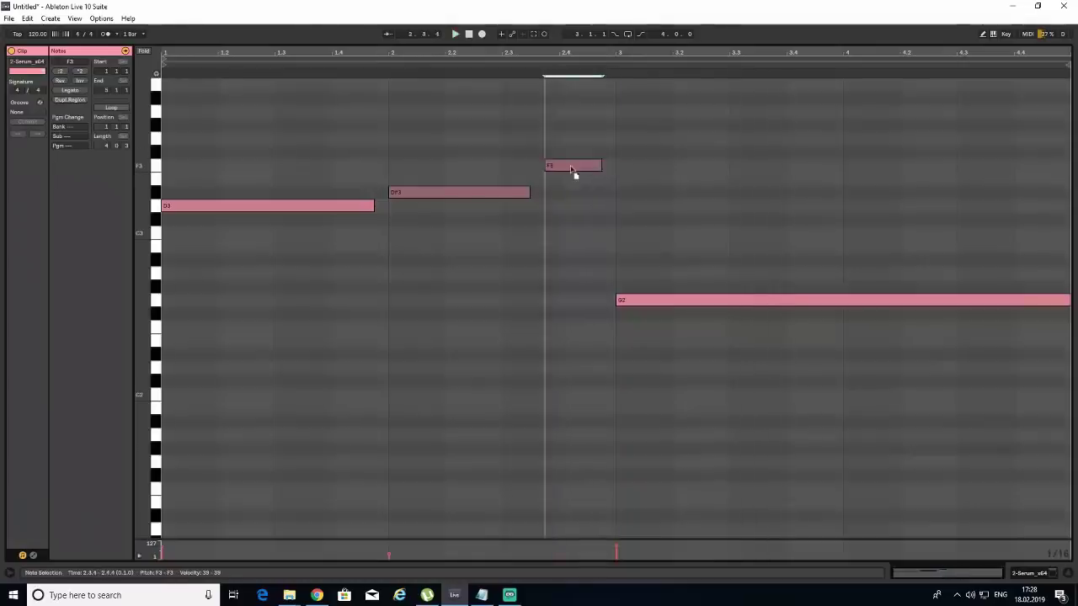
{"action": "key", "text": "shift+Right"}
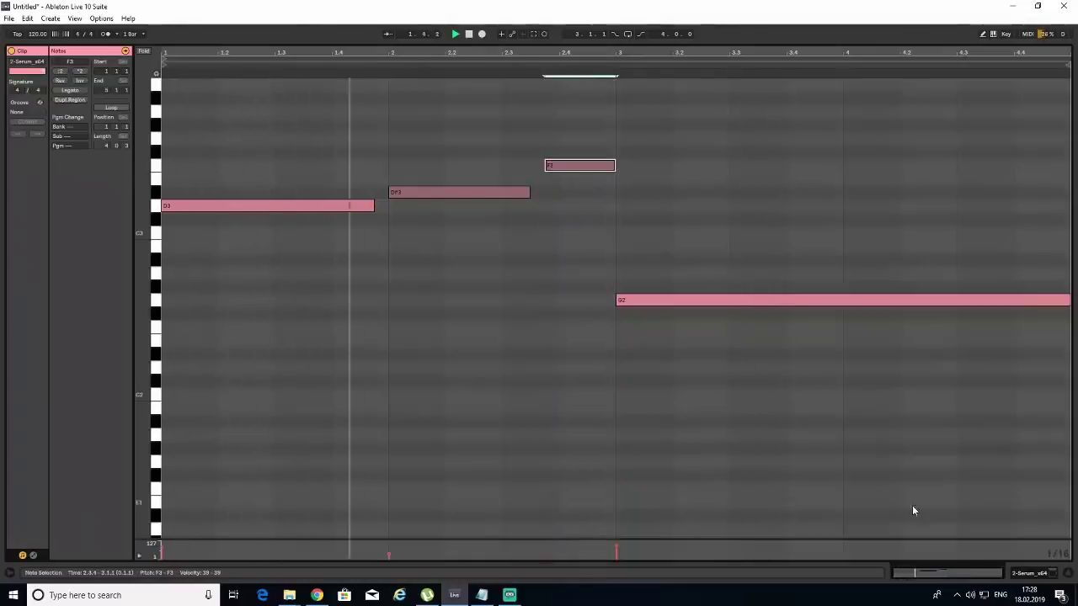
{"action": "left_click", "coordinate": [1068, 573]}
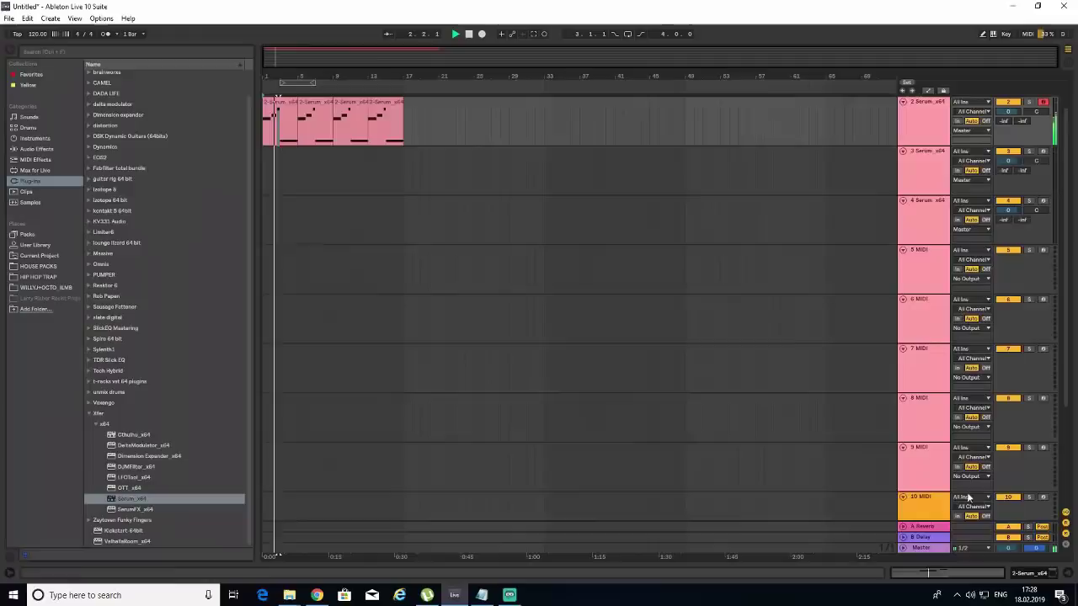
- Reopen the first bass clip and try the F3 note directly after D#3, spanning 2.3.3 to 3.1.1
{"action": "left_click", "coordinate": [290, 106]}
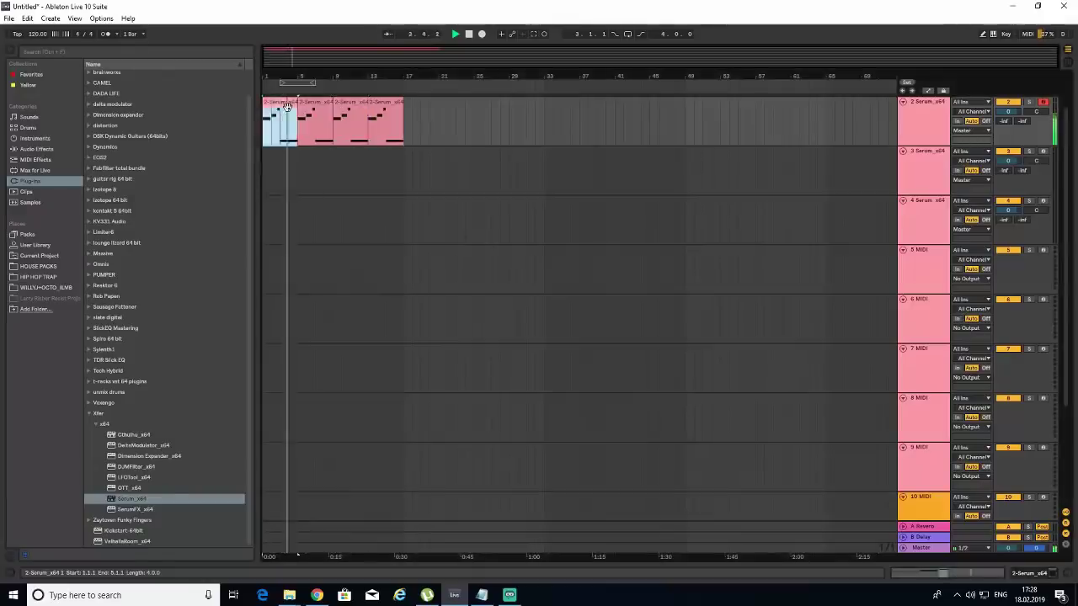
{"action": "key", "text": "ctrl+alt+l"}
{"action": "left_click_drag", "start_coordinate": [587, 165], "coordinate": [615, 166]}
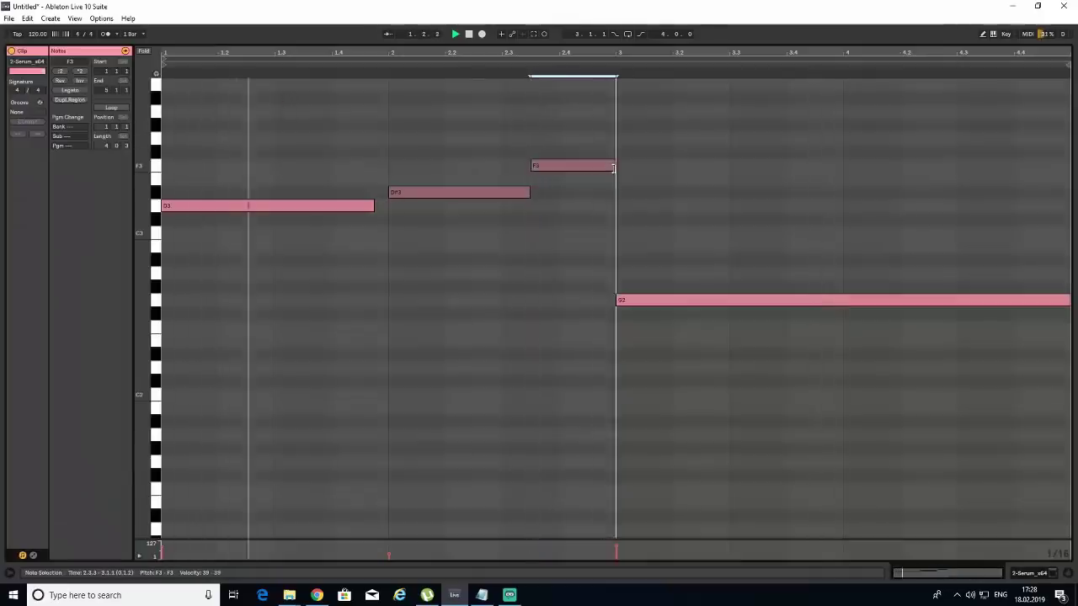
{"action": "mouse_move", "coordinate": [531, 192]}
{"action": "left_mouse_down"}
{"action": "mouse_move", "coordinate": [516, 193]}
{"action": "mouse_move", "coordinate": [541, 196]}
{"action": "mouse_move", "coordinate": [529, 194]}
{"action": "left_mouse_up"}
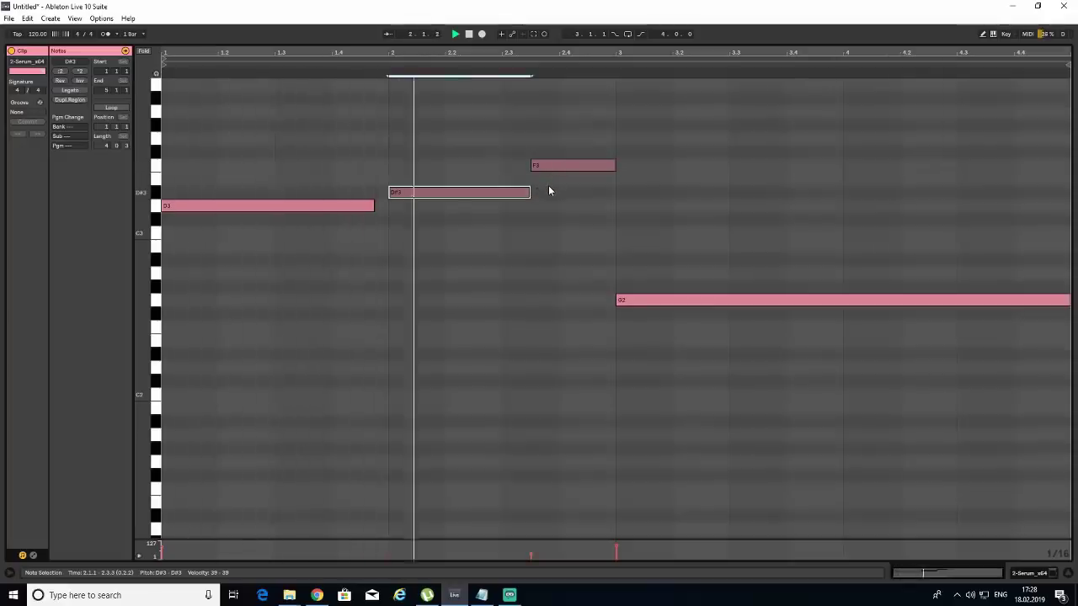
- Move the F3 note to 2.4.1, extend D#3 to meet it, and end F3 at 2.4.4
{"action": "left_click_drag", "start_coordinate": [538, 166], "coordinate": [558, 192]}
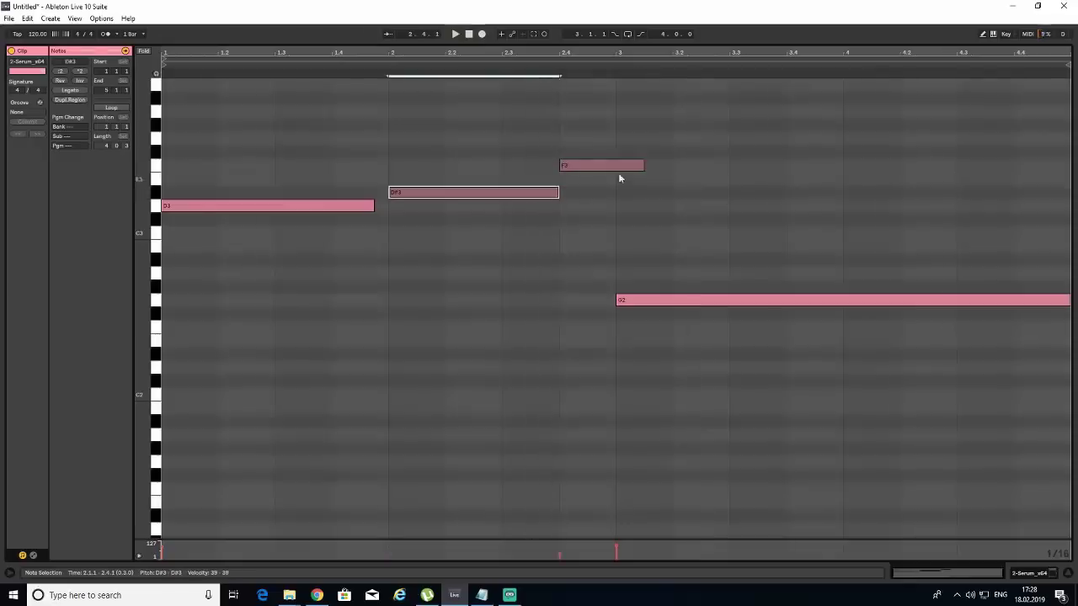
{"action": "left_click_drag", "start_coordinate": [641, 165], "coordinate": [617, 167]}
{"action": "left_click", "coordinate": [617, 176]}
{"action": "key", "text": "space"}
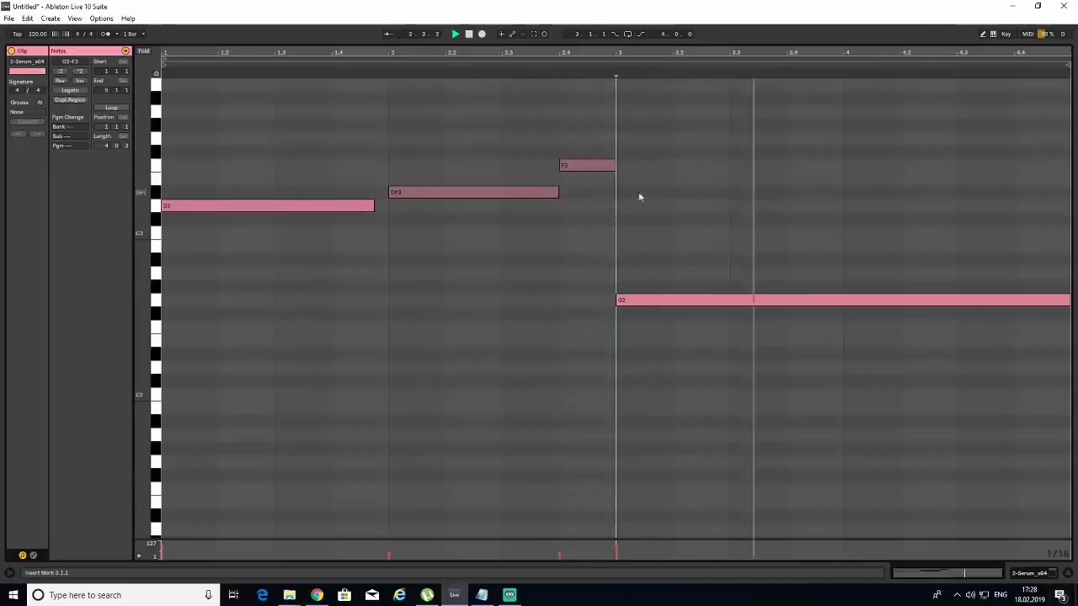
{"action": "left_click_drag", "start_coordinate": [616, 167], "coordinate": [601, 167]}
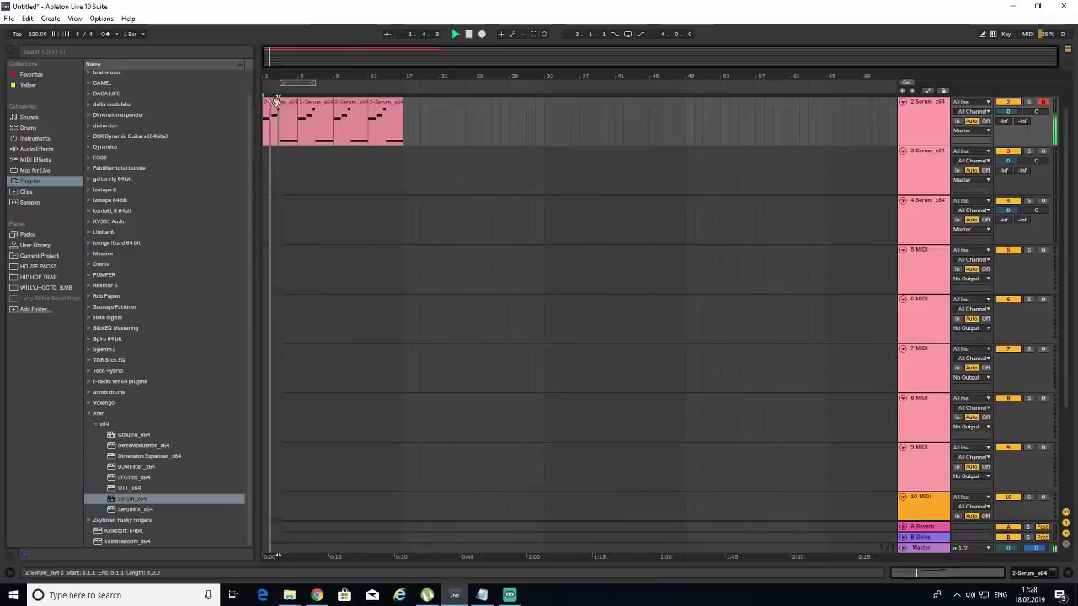
- Duplicate the edited first bass clip three times over the older copies in bars 5 to 16
{"action": "key", "text": "ctrl+d"}
{"action": "key", "text": "ctrl+d"}
{"action": "key", "text": "ctrl+d"}
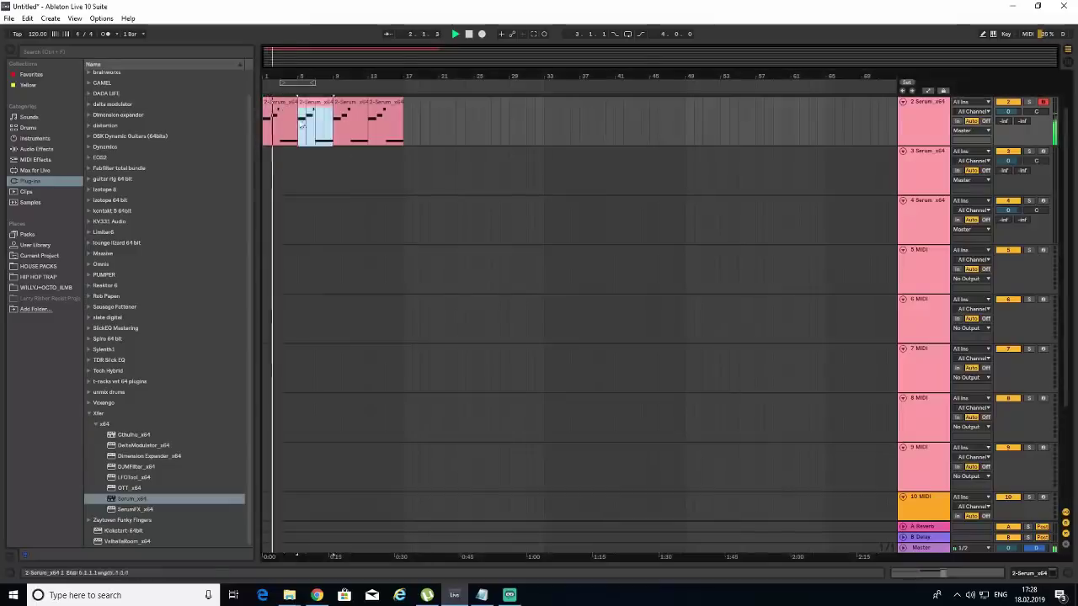
{"action": "scroll", "coordinate": [437, 233], "scroll_direction": "up", "scroll_amount": 1}
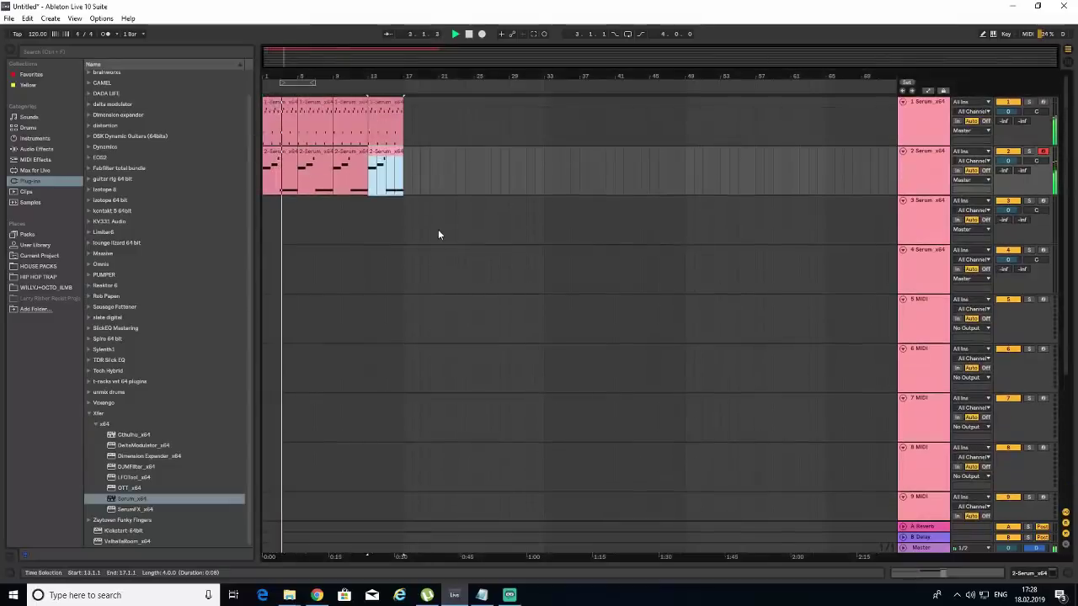
- Duplicate the first bass clip four times in a row again and delete the extra copy at bars 17 to 20
{"action": "left_click", "coordinate": [277, 153]}
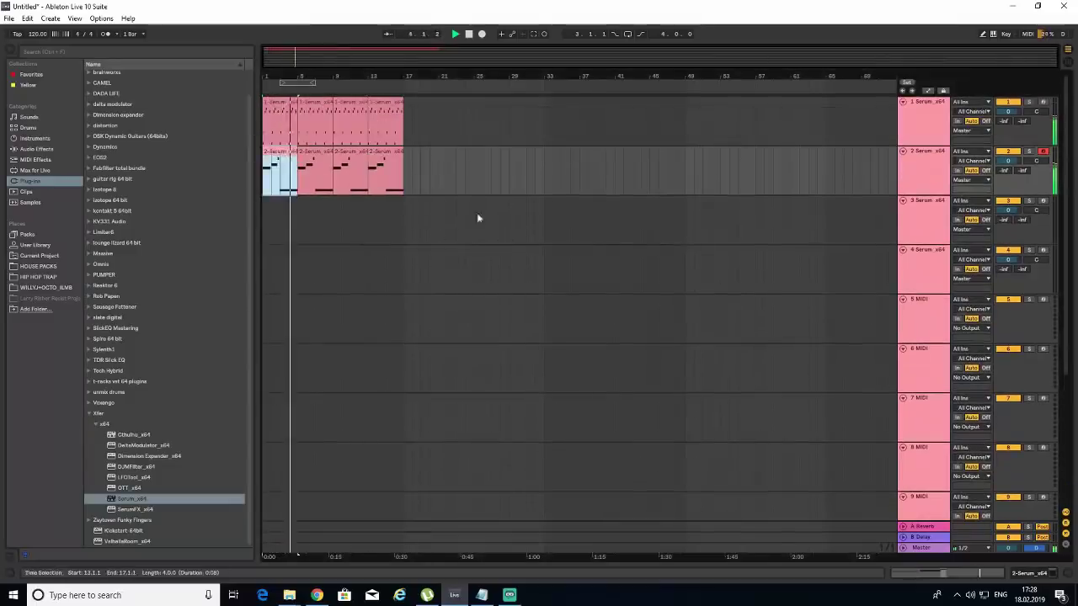
{"action": "key", "text": "ctrl+d"}
{"action": "key", "text": "ctrl+d"}
{"action": "key", "text": "ctrl+d"}
{"action": "key", "text": "ctrl+d"}
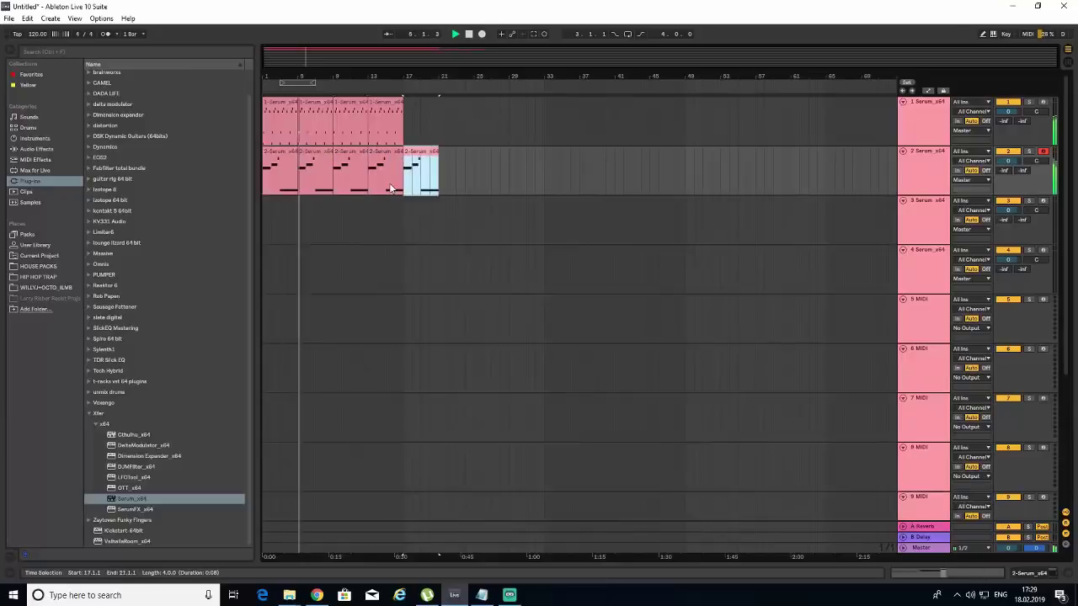
{"action": "key", "text": "Delete"}
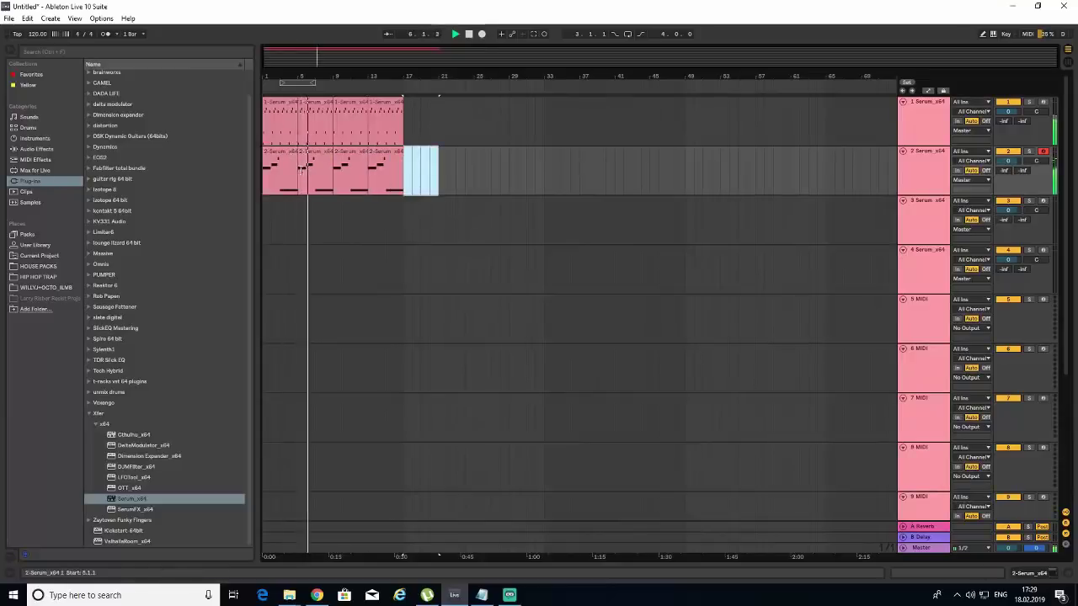
- In the second bass clip, extend the D3 note to 2.1.1 and the F3 note to 3.1.1
{"action": "double_click", "coordinate": [300, 169]}
{"action": "left_click_drag", "start_coordinate": [373, 205], "coordinate": [387, 206]}
{"action": "left_click_drag", "start_coordinate": [601, 168], "coordinate": [615, 168]}
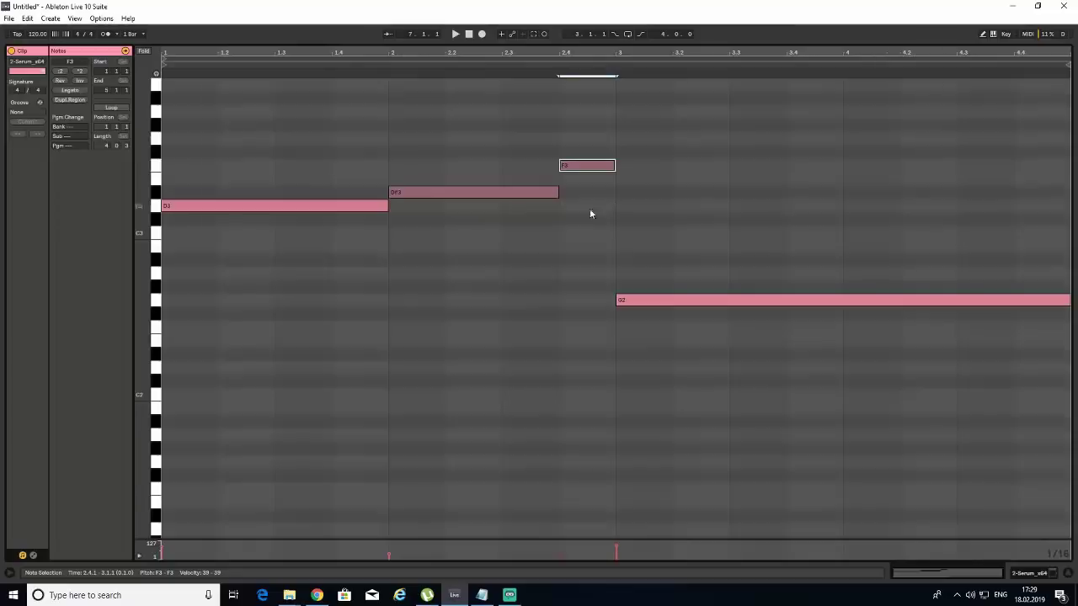
{"action": "key", "text": "space"}
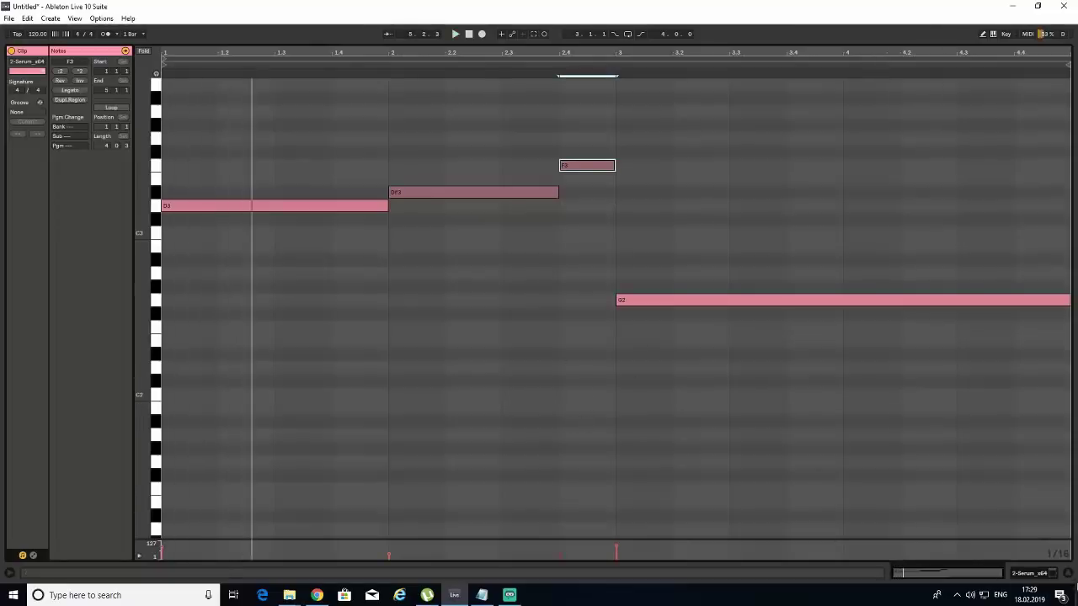
{"action": "left_click", "coordinate": [1067, 575]}
{"action": "key", "text": "space"}
{"action": "left_click", "coordinate": [264, 139]}
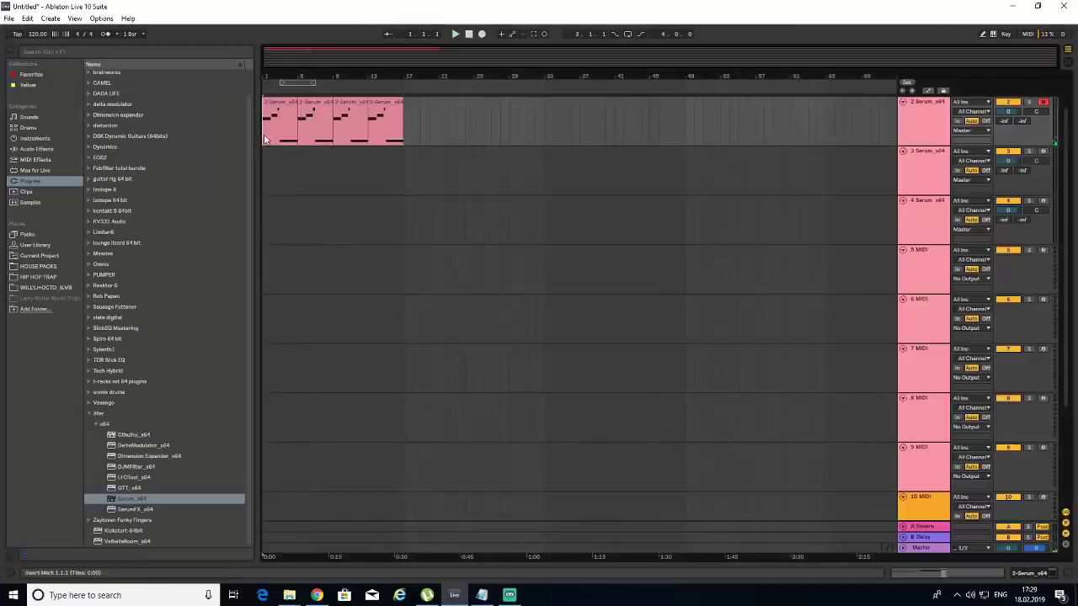
{"action": "scroll", "coordinate": [331, 209], "scroll_direction": "up", "scroll_amount": 1}
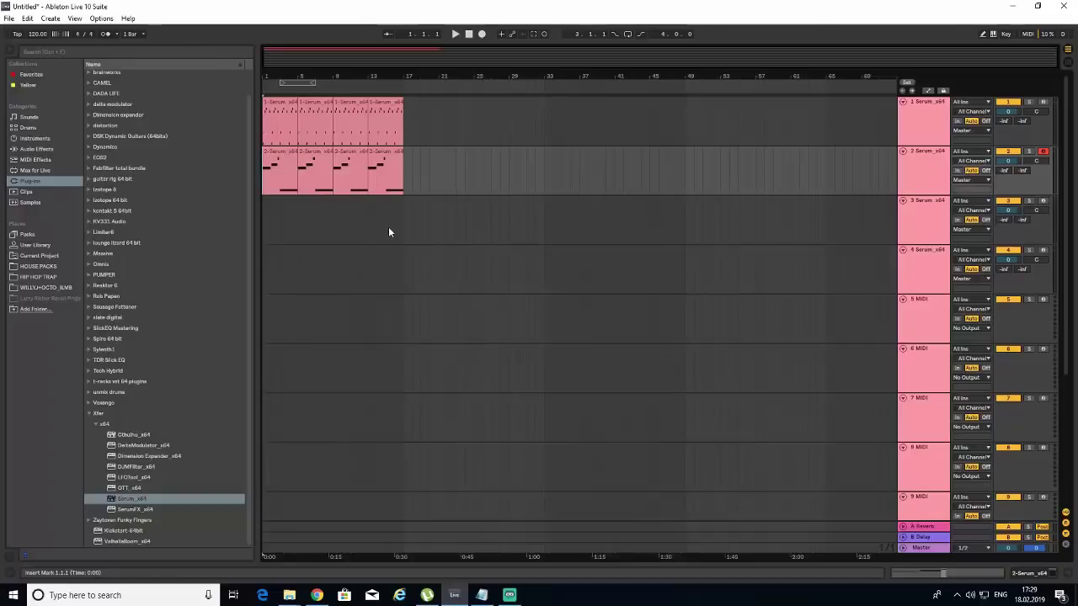
- Duplicate the first two bass clips over bars 9 to 16 and play the arrangement from the start
{"action": "left_click", "coordinate": [320, 175]}
{"action": "left_click", "coordinate": [282, 175], "text": "shift"}
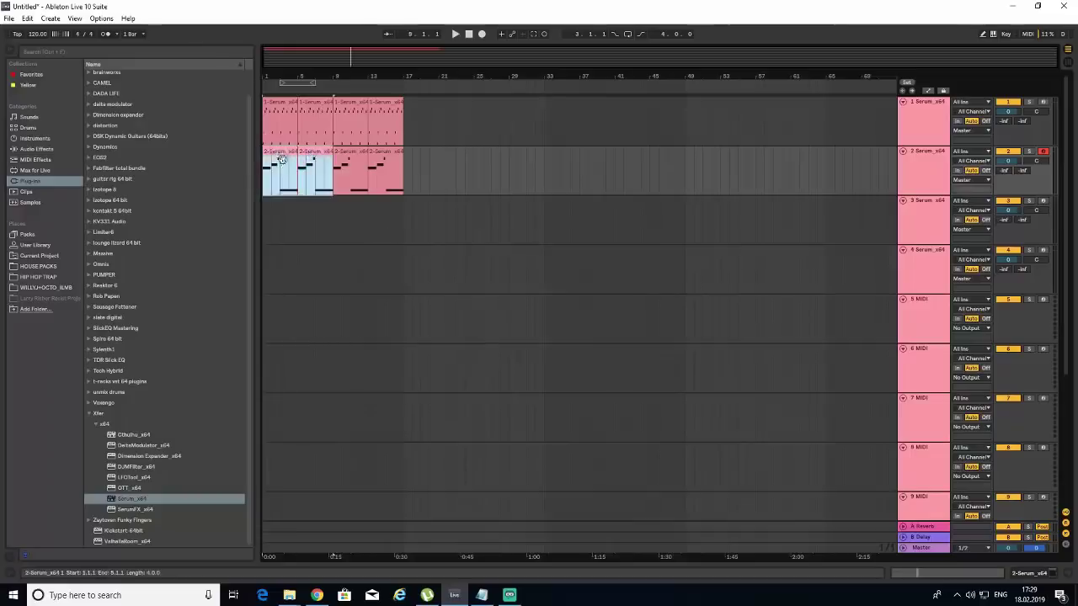
{"action": "key", "text": "ctrl+d"}
{"action": "left_click", "coordinate": [262, 186]}
{"action": "key", "text": "space"}
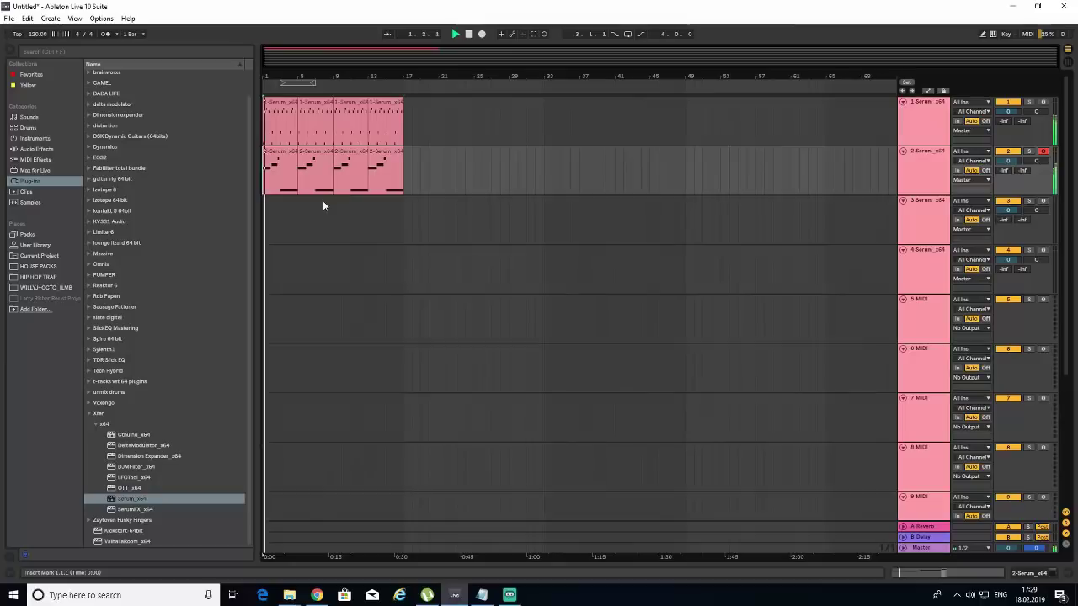
- Check the Gates to Heaven Lead patch in track 3's Serum and arm that track
{"action": "left_click", "coordinate": [341, 216]}
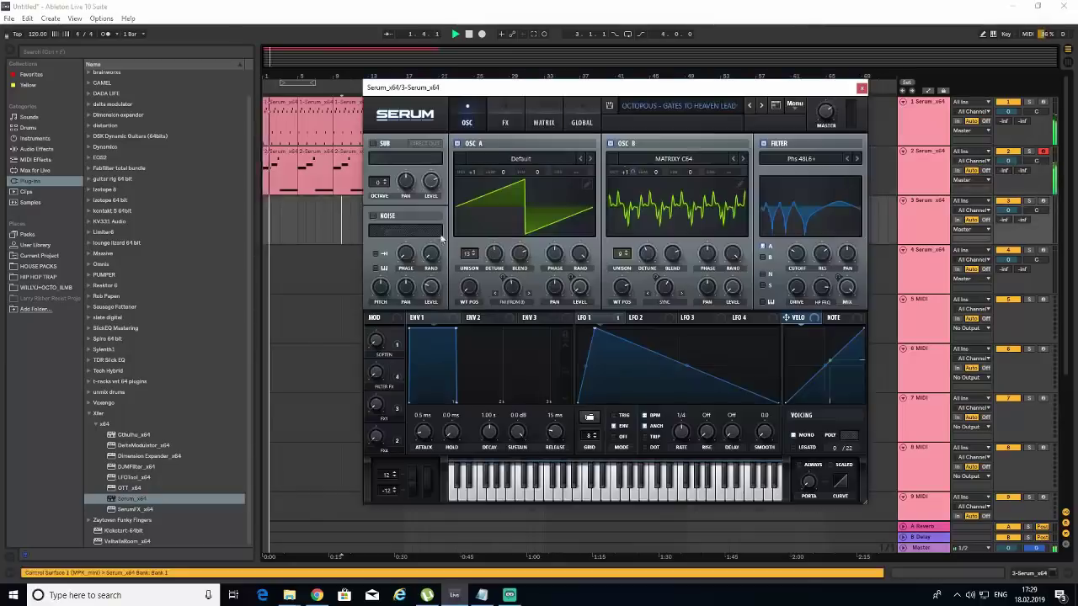
{"action": "left_click", "coordinate": [862, 88]}
{"action": "left_click", "coordinate": [1042, 201]}
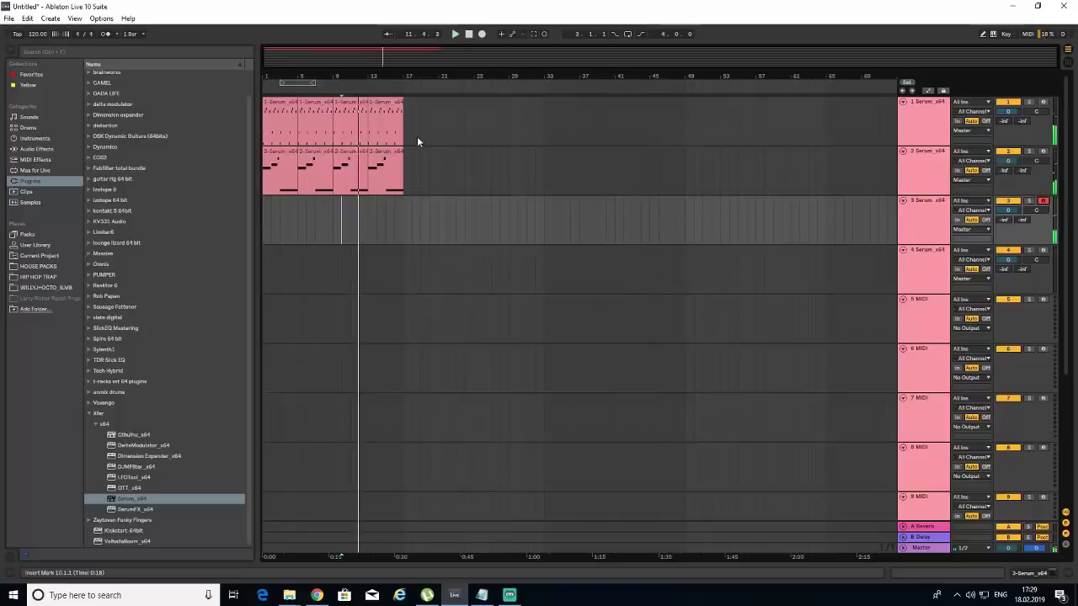
- Insert an empty four-bar MIDI clip at bar 9 on track 3 and duplicate it to bars 13 to 16
{"action": "left_click_drag", "start_coordinate": [333, 217], "coordinate": [369, 219]}
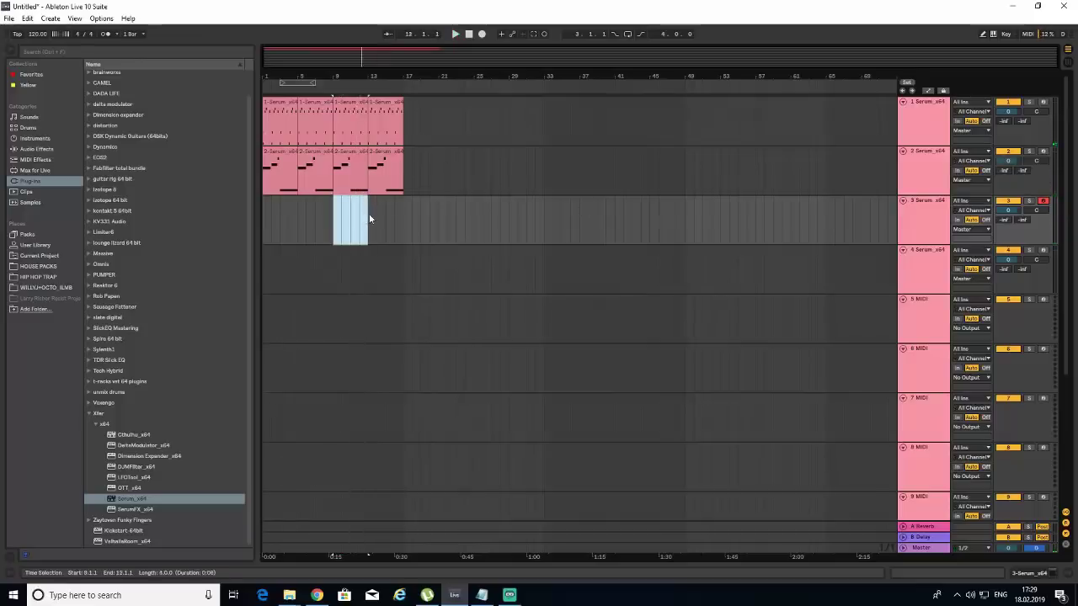
{"action": "right_click", "coordinate": [356, 218]}
{"action": "left_click", "coordinate": [382, 316]}
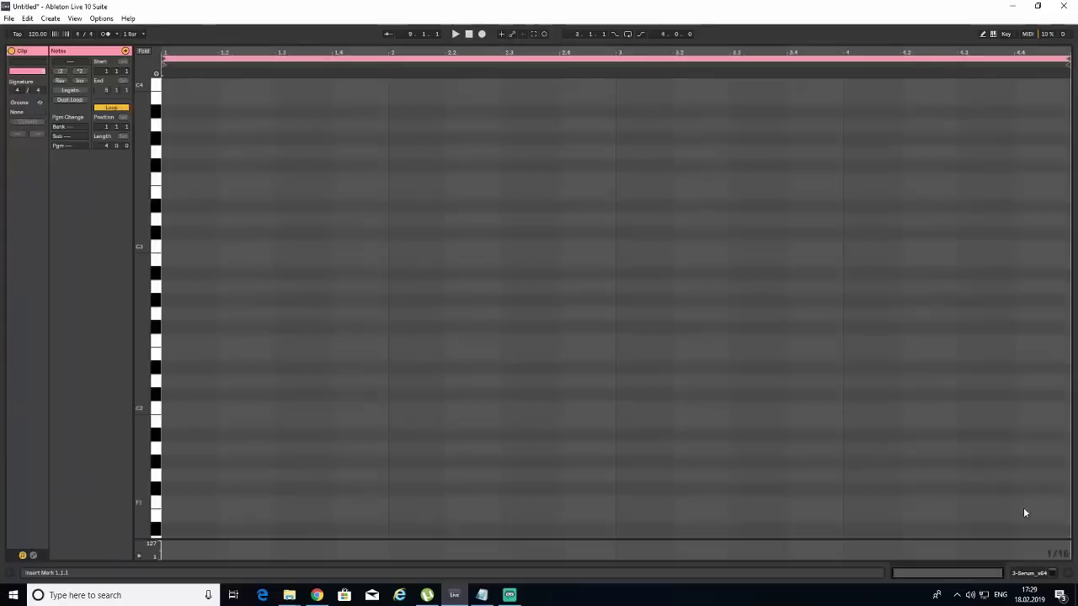
{"action": "left_click", "coordinate": [1068, 573]}
{"action": "key", "text": "ctrl+d"}
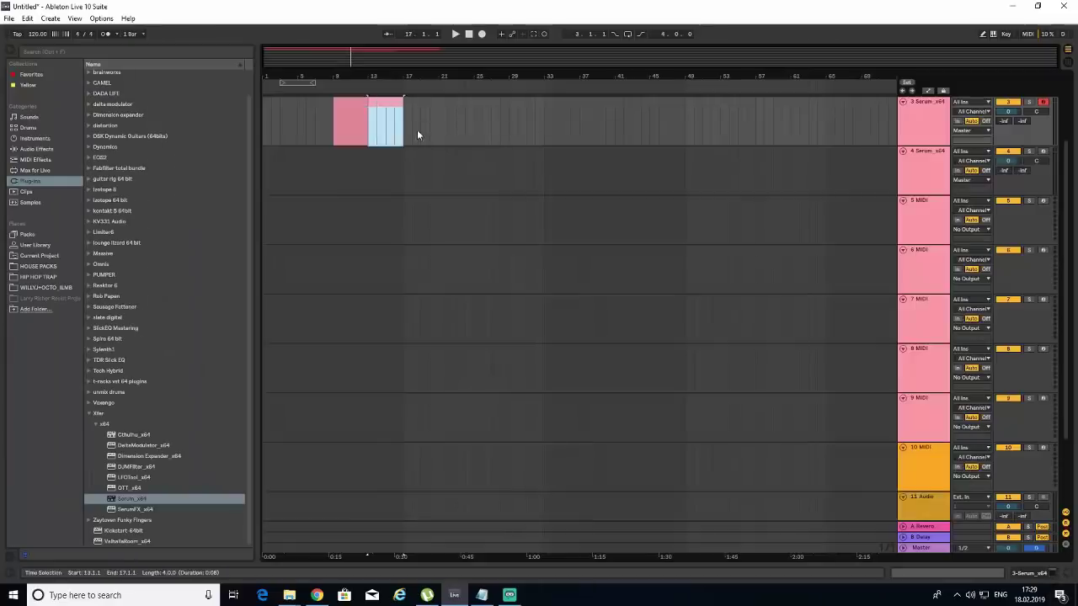
- Audition track 4's sound, arm track 3 again, and play the arrangement from bar 9
{"action": "scroll", "coordinate": [426, 143], "scroll_direction": "up", "scroll_amount": 2}
{"action": "left_click", "coordinate": [332, 226]}
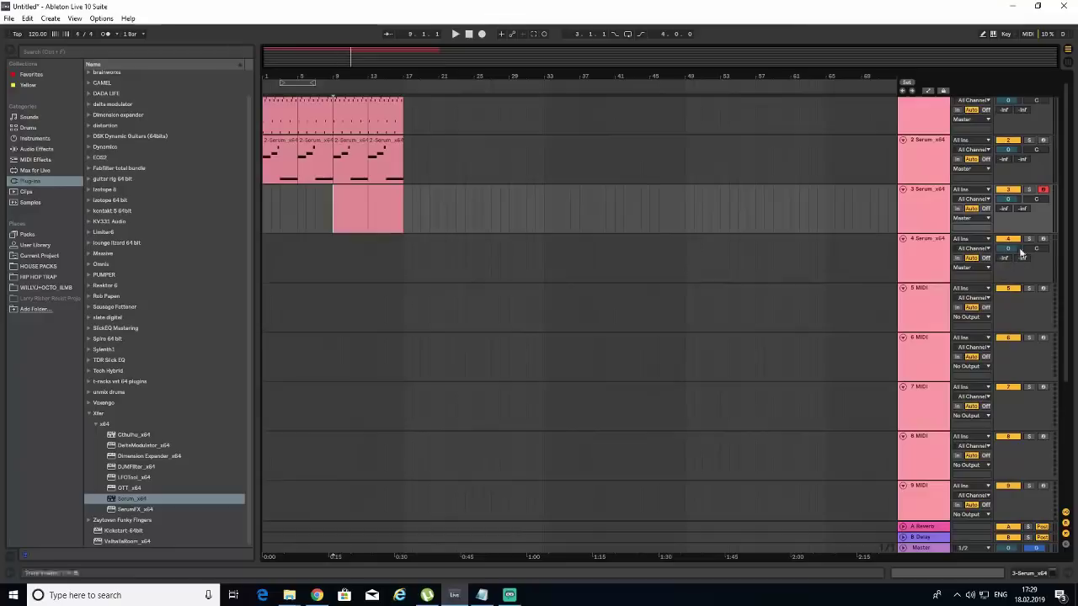
{"action": "left_click", "coordinate": [1043, 239]}
{"action": "left_click", "coordinate": [934, 203]}
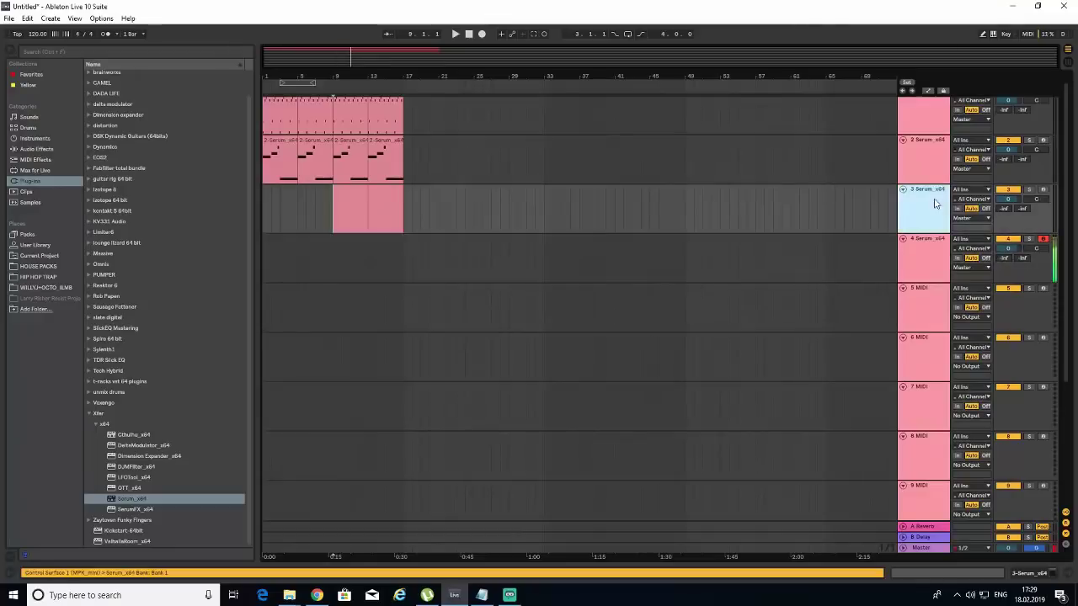
{"action": "left_click", "coordinate": [1043, 191]}
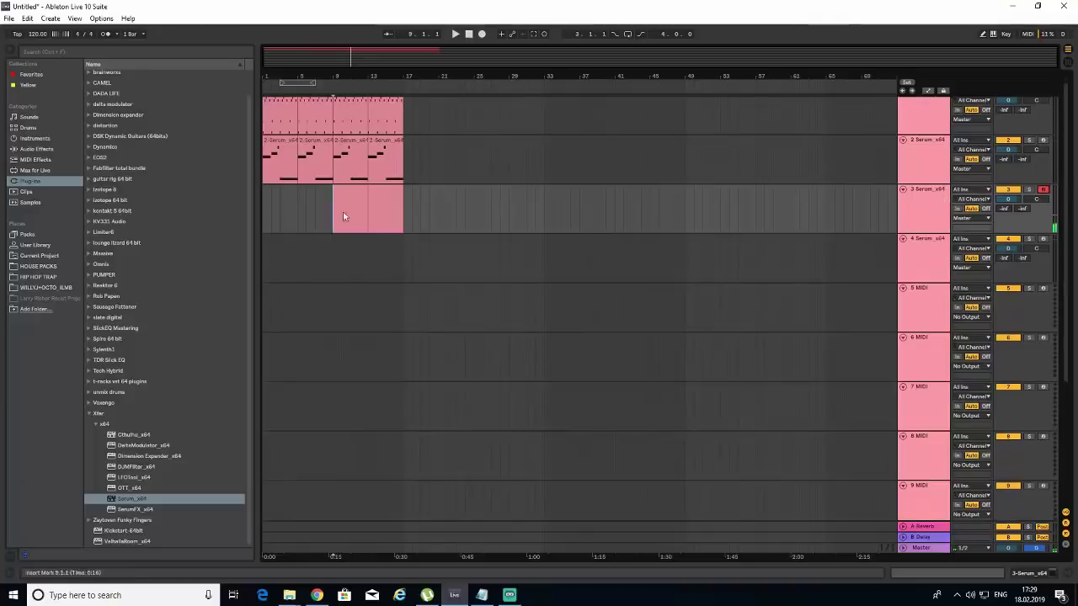
{"action": "left_click", "coordinate": [455, 35]}
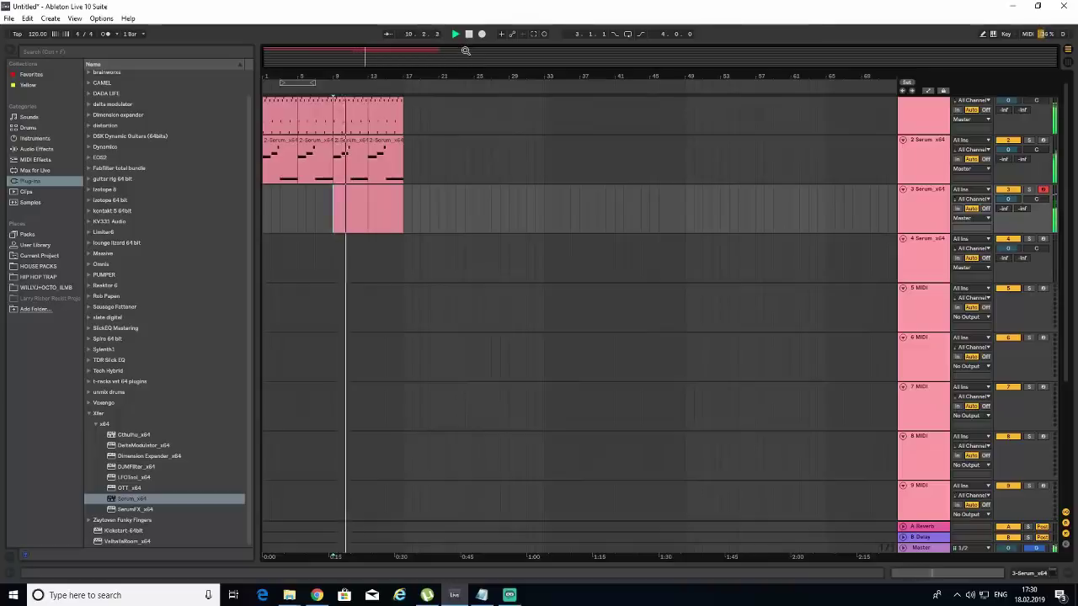
- Try using a copy of the bass clip on track 3 at bars 9 to 12
{"action": "left_click", "coordinate": [353, 106]}
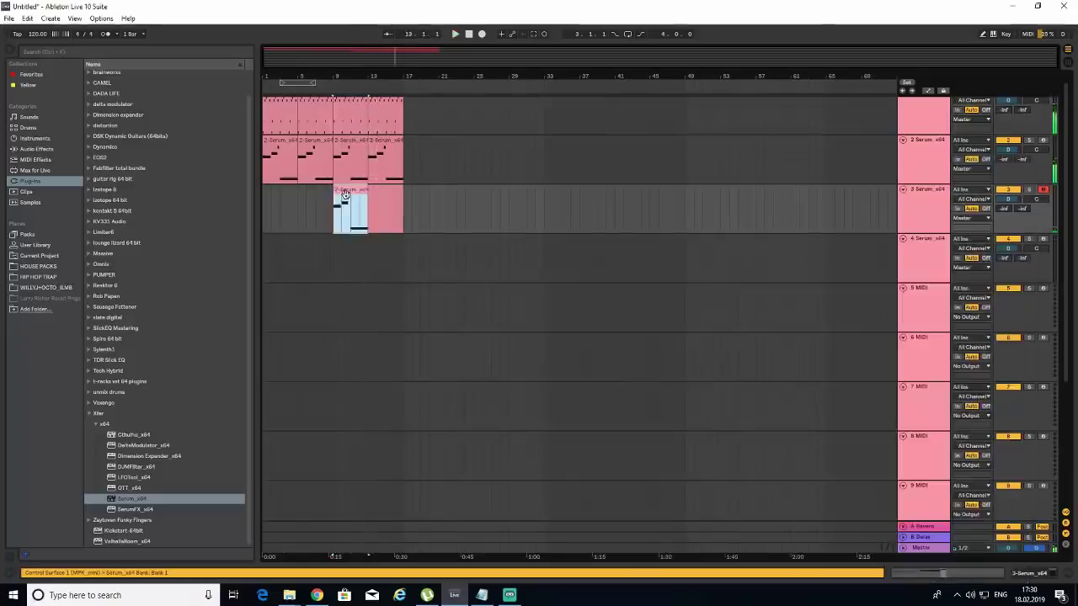
{"action": "double_click", "coordinate": [345, 194]}
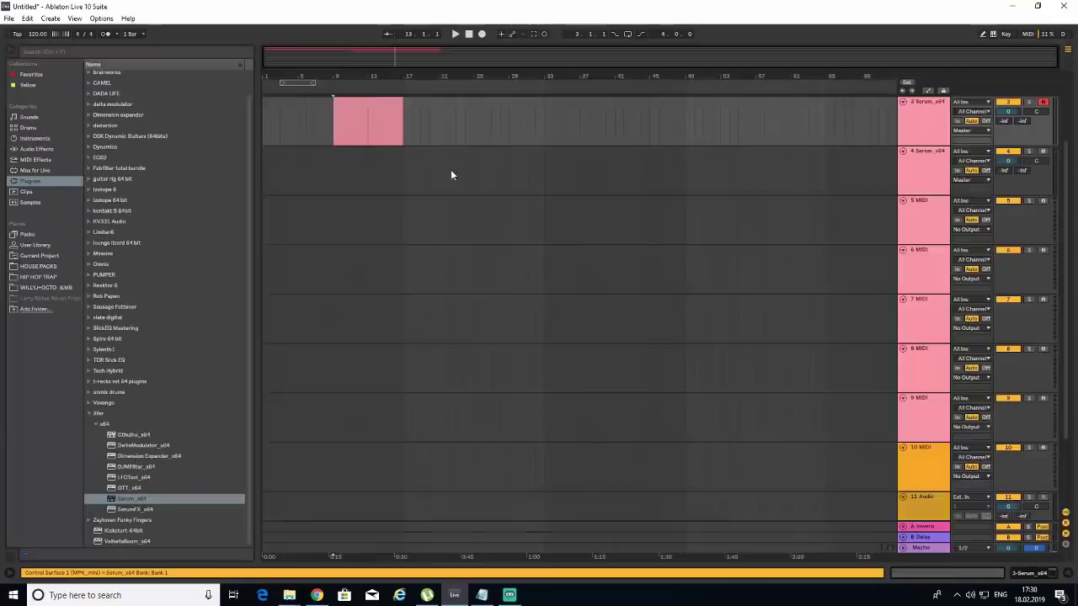
{"action": "left_click", "coordinate": [345, 113]}
{"action": "left_click", "coordinate": [349, 224]}
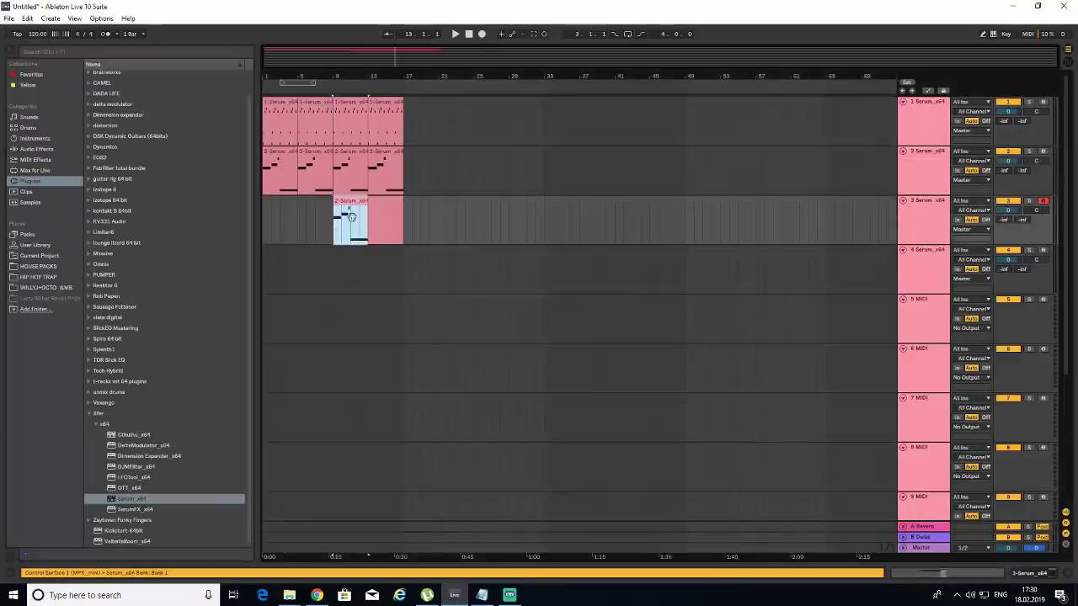
- Copy the melody clip at bars 9 to 12 onto track 3 and delete all its notes except the opening D#3
{"action": "left_click", "coordinate": [344, 111]}
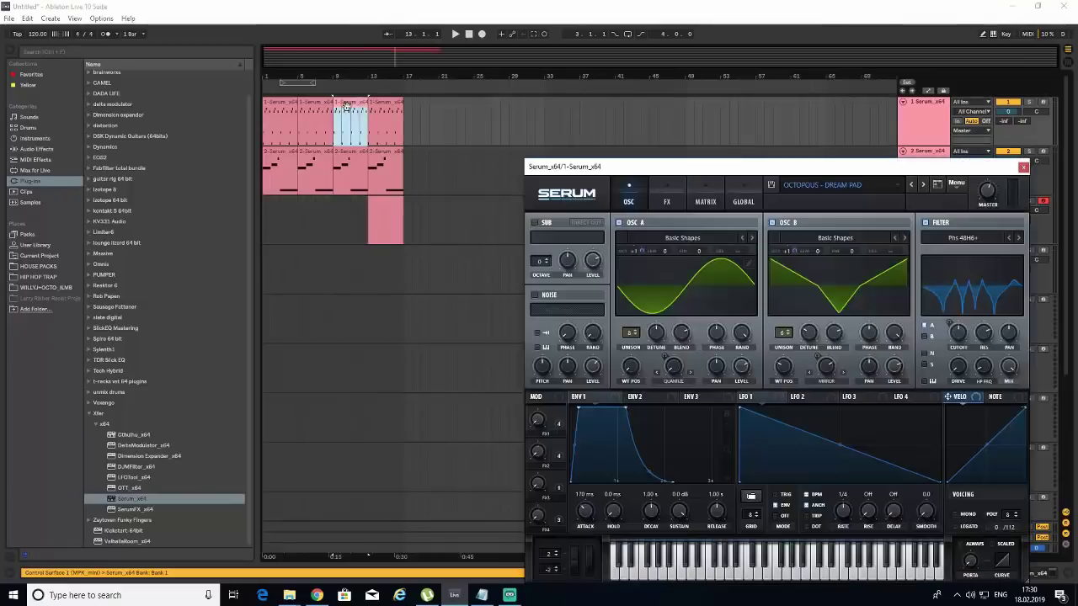
{"action": "left_click", "coordinate": [332, 224]}
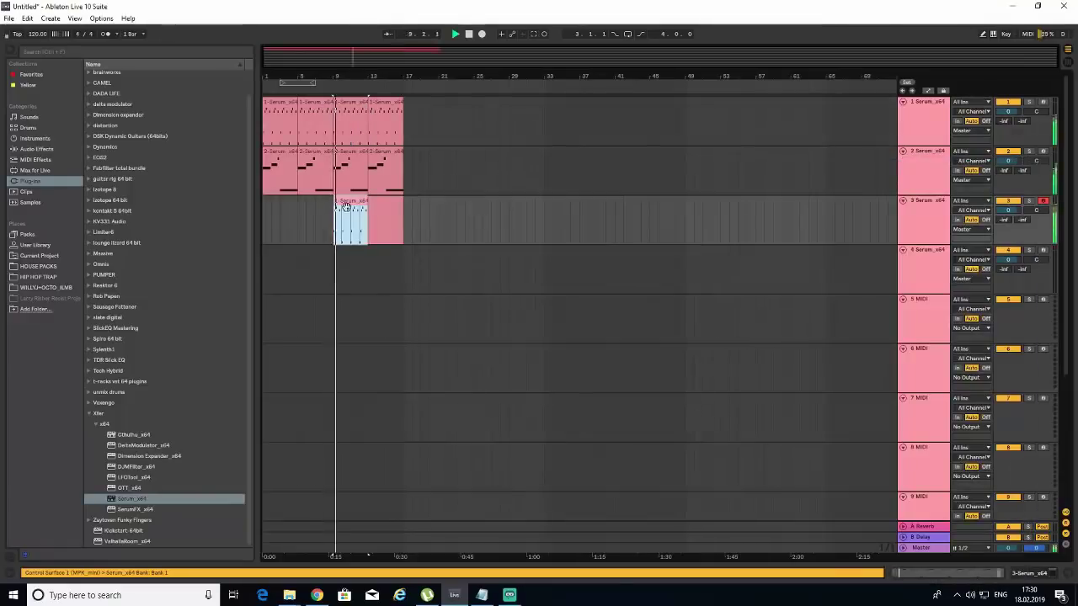
{"action": "double_click", "coordinate": [345, 207]}
{"action": "left_click_drag", "start_coordinate": [1017, 127], "coordinate": [188, 356]}
{"action": "key", "text": "Delete"}
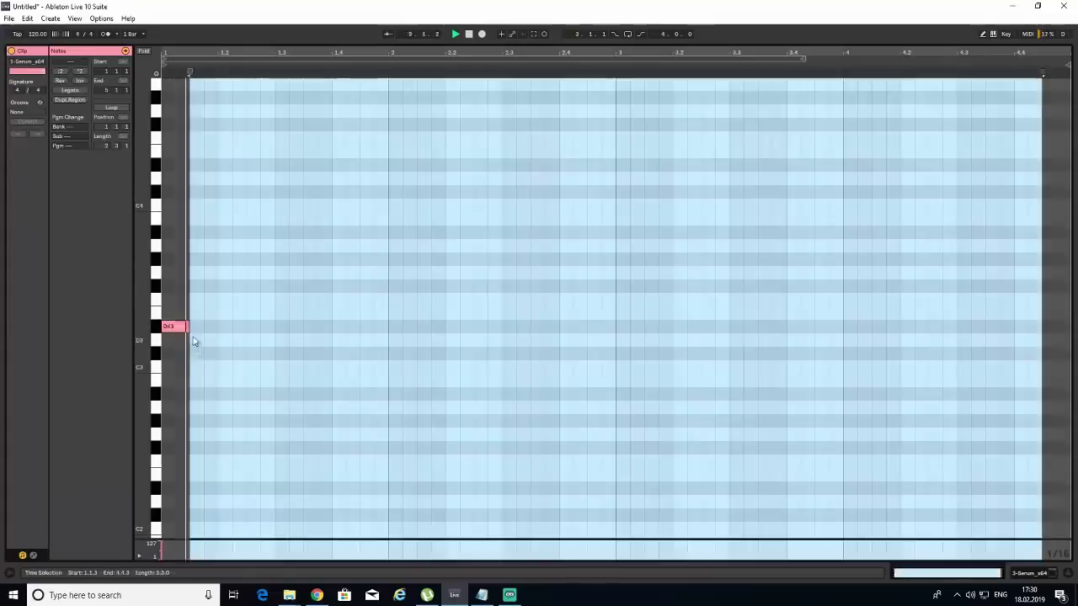
- Raise the remaining D#3 note one octave to D#4 and extend it to two beats, ending at 1.3.1
{"action": "left_click", "coordinate": [187, 324]}
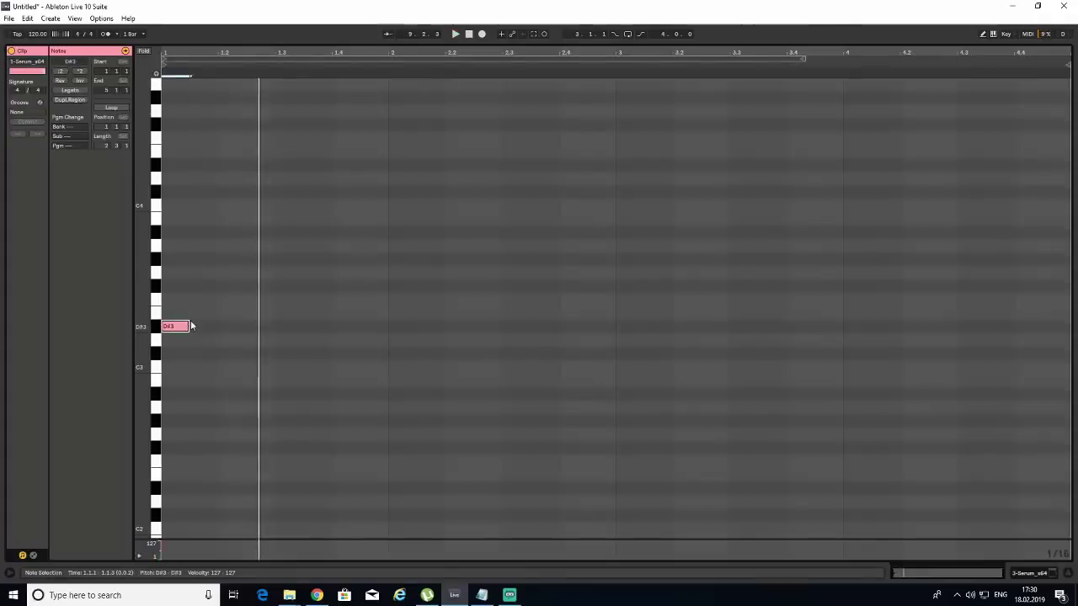
{"action": "key", "text": "shift+Up"}
{"action": "left_click_drag", "start_coordinate": [188, 166], "coordinate": [291, 181]}
- Duplicate the two-beat note to make D4 at 1.3.1, F4 at 2.1.1 and D4 at 2.3.1
{"action": "key", "text": "ctrl+d"}
{"action": "key", "text": "ctrl+d"}
{"action": "left_click_drag", "start_coordinate": [413, 186], "coordinate": [421, 142]}
{"action": "key", "text": "ctrl+d"}
{"action": "left_click_drag", "start_coordinate": [527, 141], "coordinate": [551, 187]}
- Duplicate the D4 note onward to form G4 at 3.1.1 and D4 at 3.3.1
{"action": "key", "text": "ctrl+d"}
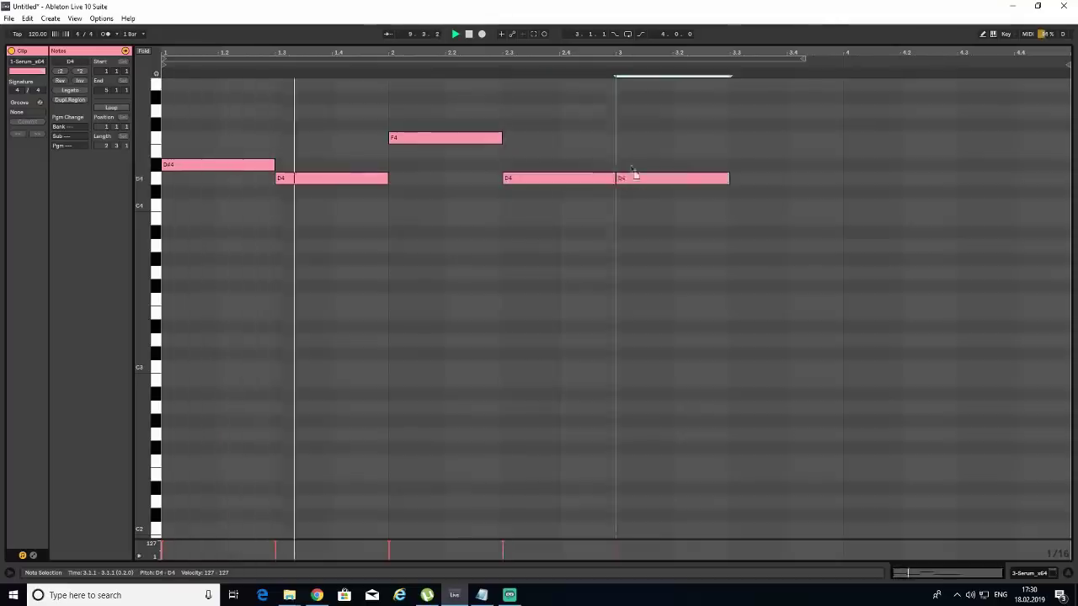
{"action": "left_click_drag", "start_coordinate": [632, 178], "coordinate": [632, 113]}
{"action": "key", "text": "ctrl+d"}
{"action": "left_click_drag", "start_coordinate": [760, 119], "coordinate": [761, 189]}
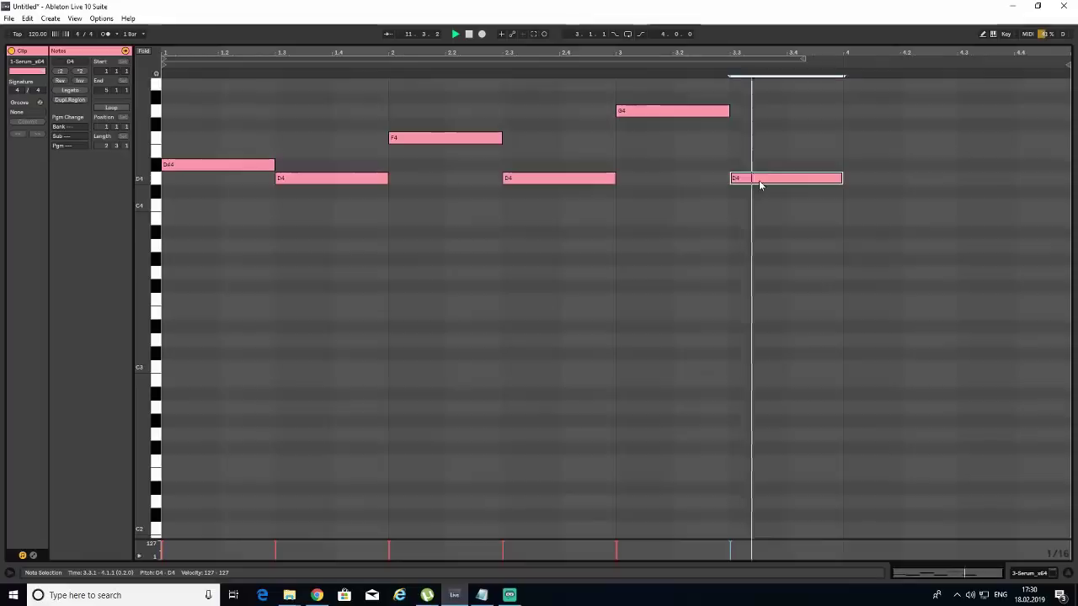
- Complete the lead melody with duplicated two-beat notes, G4 at 4.1.1 and C4 at 4.3.1
{"action": "key", "text": "ctrl+d"}
{"action": "left_click_drag", "start_coordinate": [867, 179], "coordinate": [867, 97]}
{"action": "key", "text": "ctrl+d"}
{"action": "left_click_drag", "start_coordinate": [985, 97], "coordinate": [991, 217]}
{"action": "left_click", "coordinate": [958, 222]}
{"action": "mouse_move", "coordinate": [891, 99]}
{"action": "left_mouse_down"}
{"action": "mouse_move", "coordinate": [893, 126]}
{"action": "mouse_move", "coordinate": [885, 116]}
{"action": "left_mouse_up"}
{"action": "left_click", "coordinate": [842, 155]}
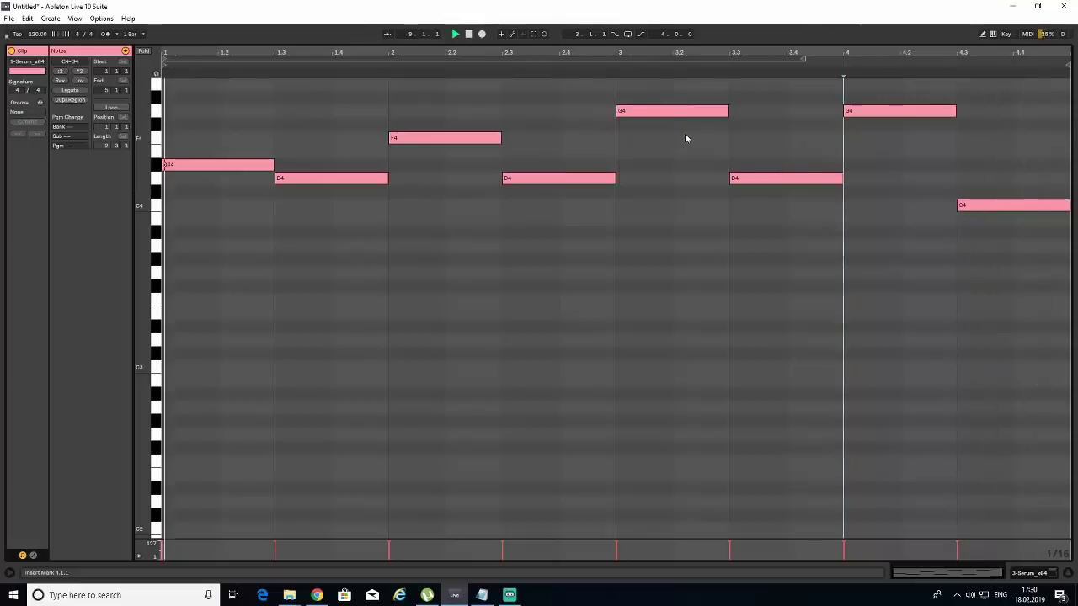
- Try A#3 for the D4 at 3.3.1 and D#4 for the G4 at 3.1.1, restoring each note's pitch
{"action": "left_click_drag", "start_coordinate": [741, 180], "coordinate": [740, 241]}
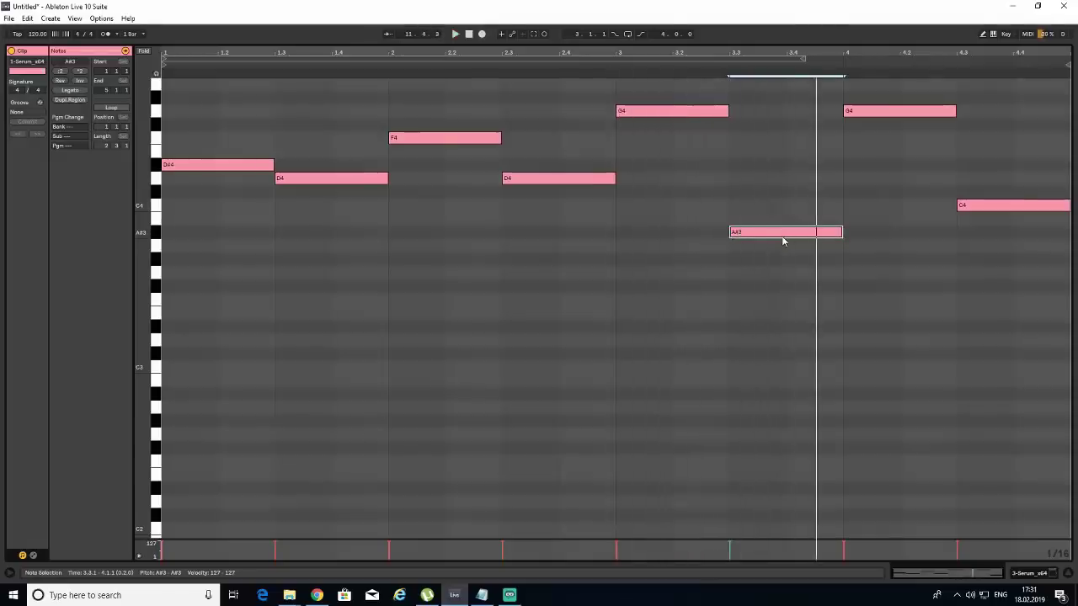
{"action": "key", "text": "ctrl+z"}
{"action": "left_click", "coordinate": [643, 115]}
{"action": "left_click_drag", "start_coordinate": [647, 126], "coordinate": [646, 174]}
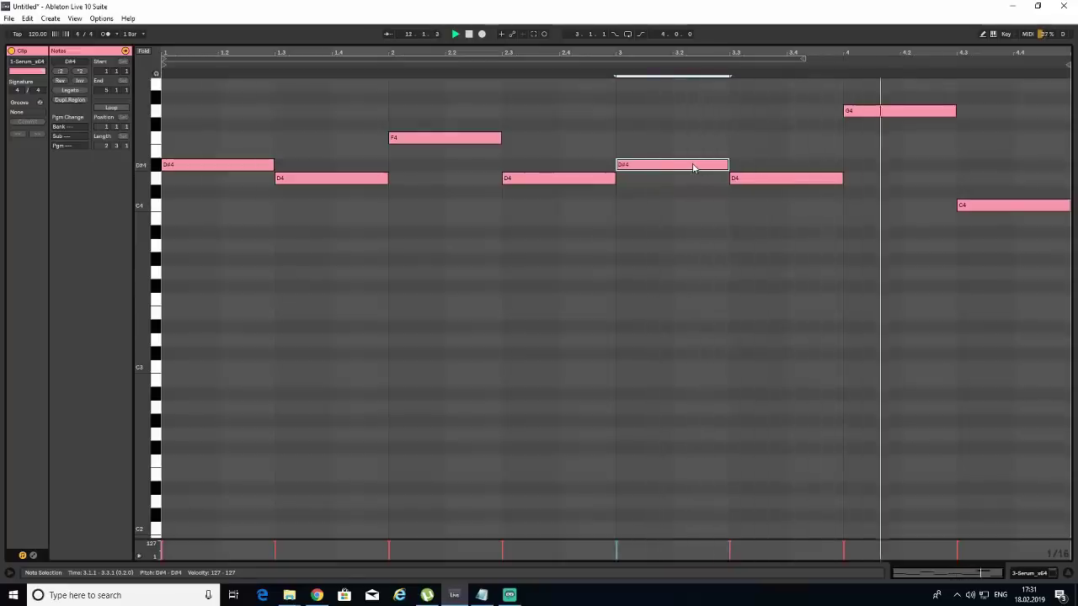
{"action": "key", "text": "Up"}
{"action": "key", "text": "Up"}
{"action": "key", "text": "Up"}
{"action": "key", "text": "Up"}
- Raise the last note at 4.3.1 to D4 and show track 3's device chain
{"action": "left_click_drag", "start_coordinate": [968, 206], "coordinate": [986, 179]}
{"action": "left_click", "coordinate": [1035, 574]}
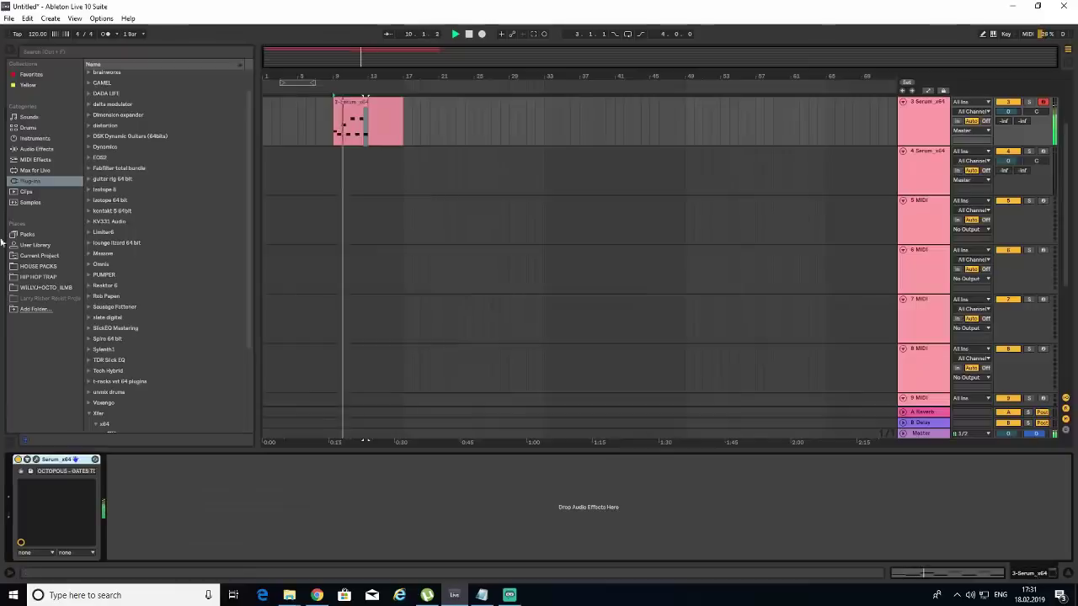
- Add EQ Eight after Serum on track 3 and lower the frequency of its band 8
{"action": "left_click", "coordinate": [30, 138]}
{"action": "left_click", "coordinate": [32, 149]}
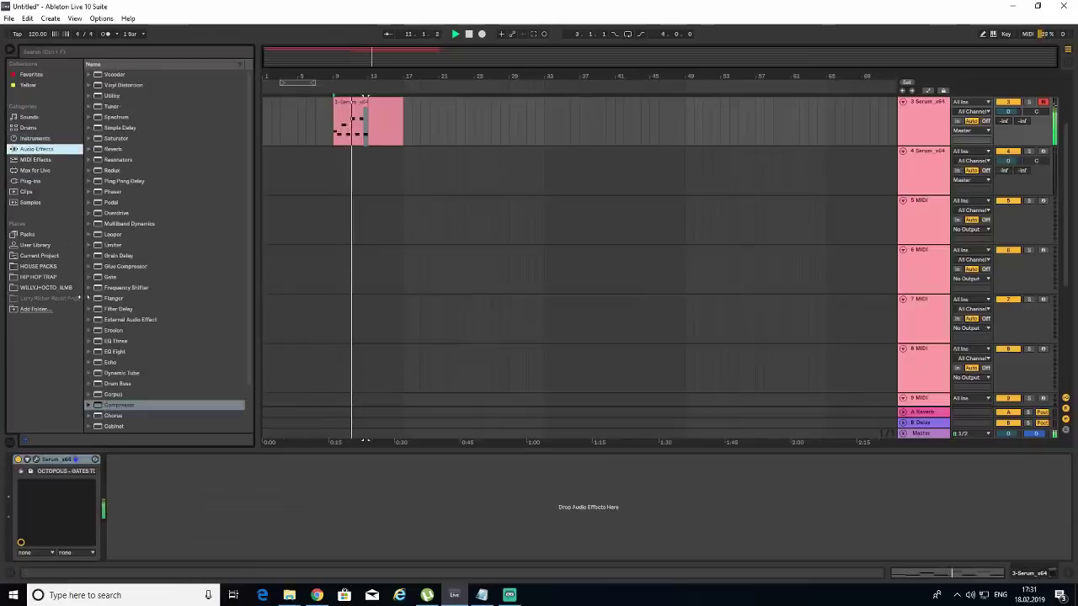
{"action": "scroll", "coordinate": [184, 393], "scroll_direction": "down", "scroll_amount": 3}
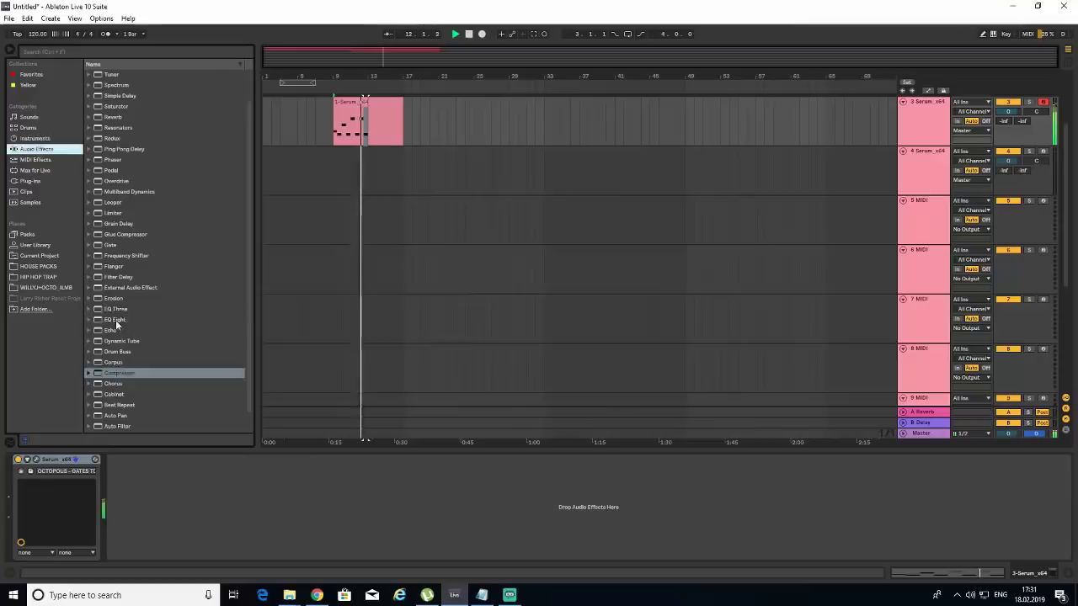
{"action": "left_click_drag", "start_coordinate": [117, 324], "coordinate": [198, 514]}
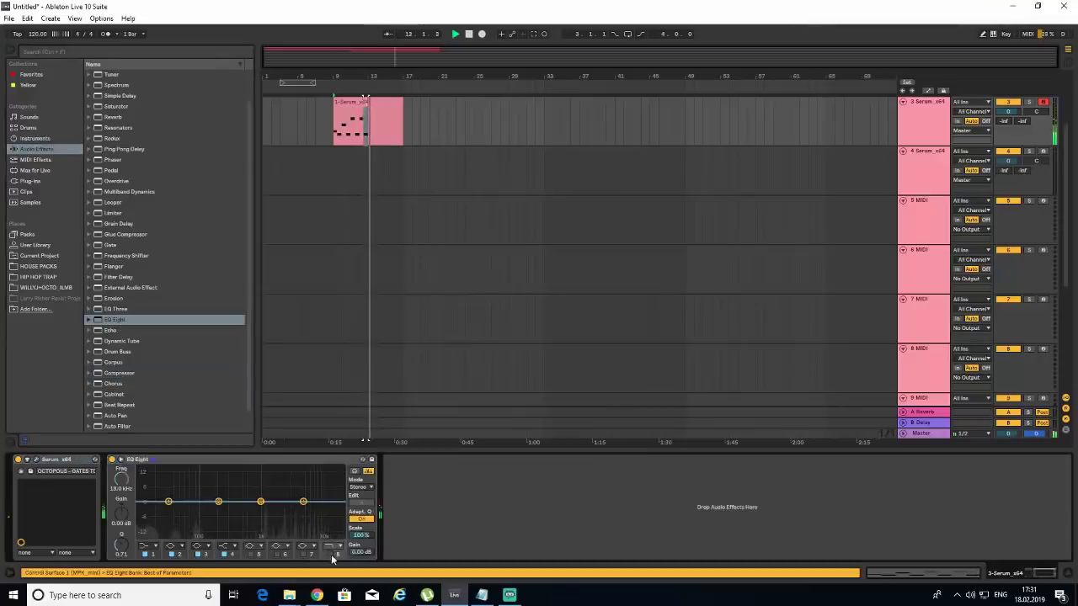
{"action": "left_click_drag", "start_coordinate": [337, 514], "coordinate": [286, 502]}
- Reopen the lead clip and raise its first note to F4, comparing it with the previous pitch
{"action": "double_click", "coordinate": [353, 115]}
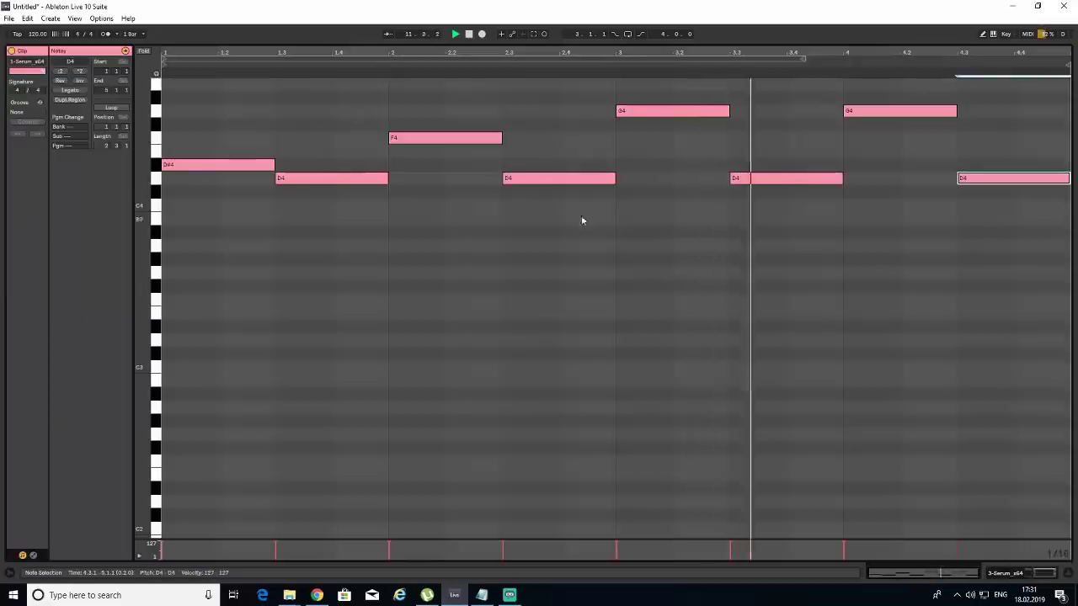
{"action": "left_click_drag", "start_coordinate": [228, 166], "coordinate": [230, 144]}
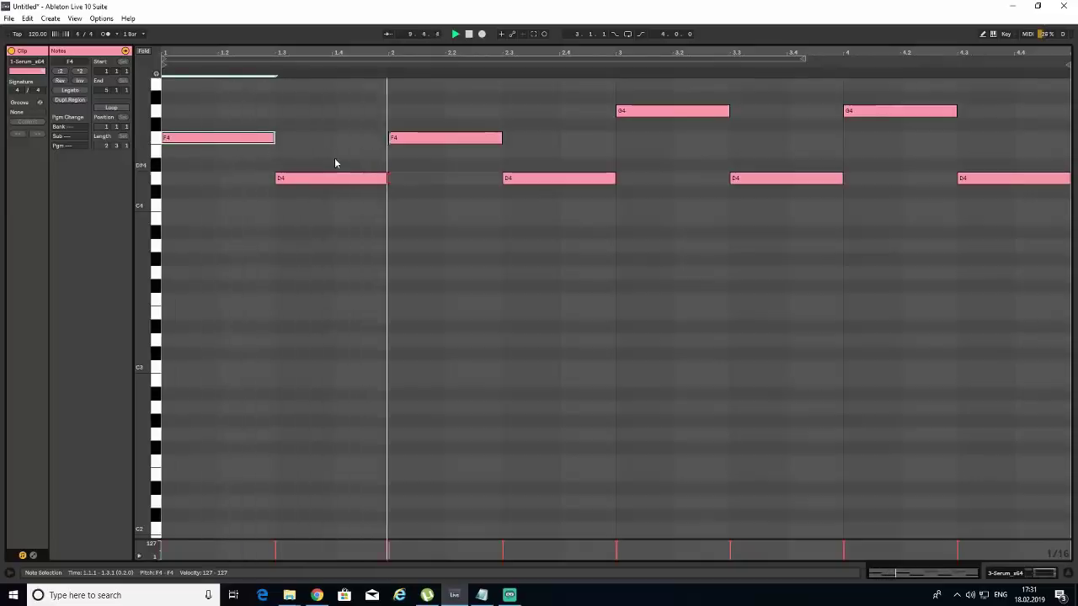
{"action": "key", "text": "ctrl+z"}
{"action": "key", "text": "ctrl+y"}
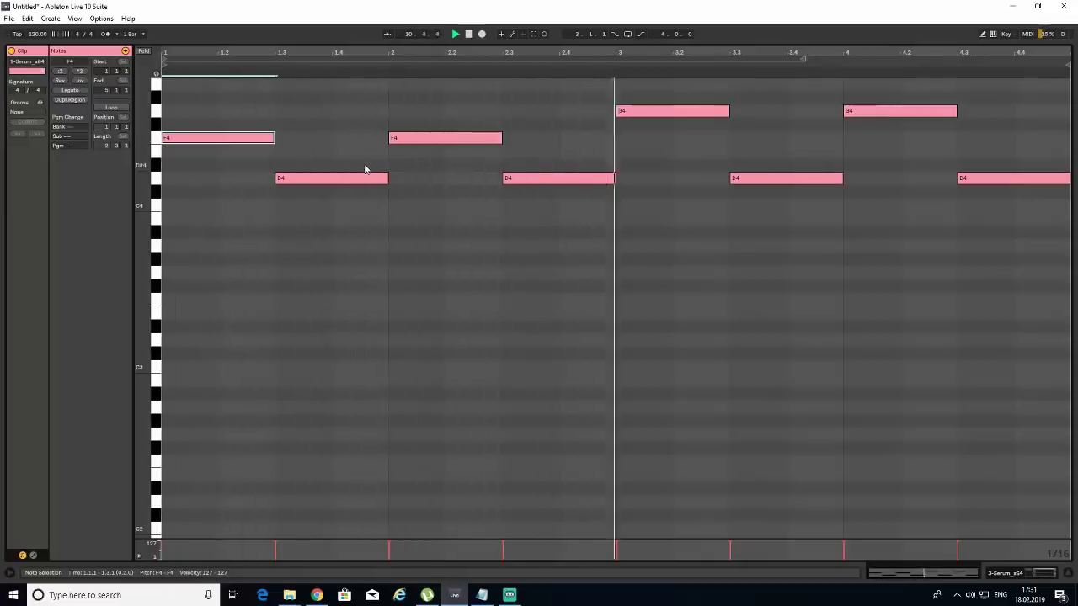
{"action": "left_click", "coordinate": [688, 253]}
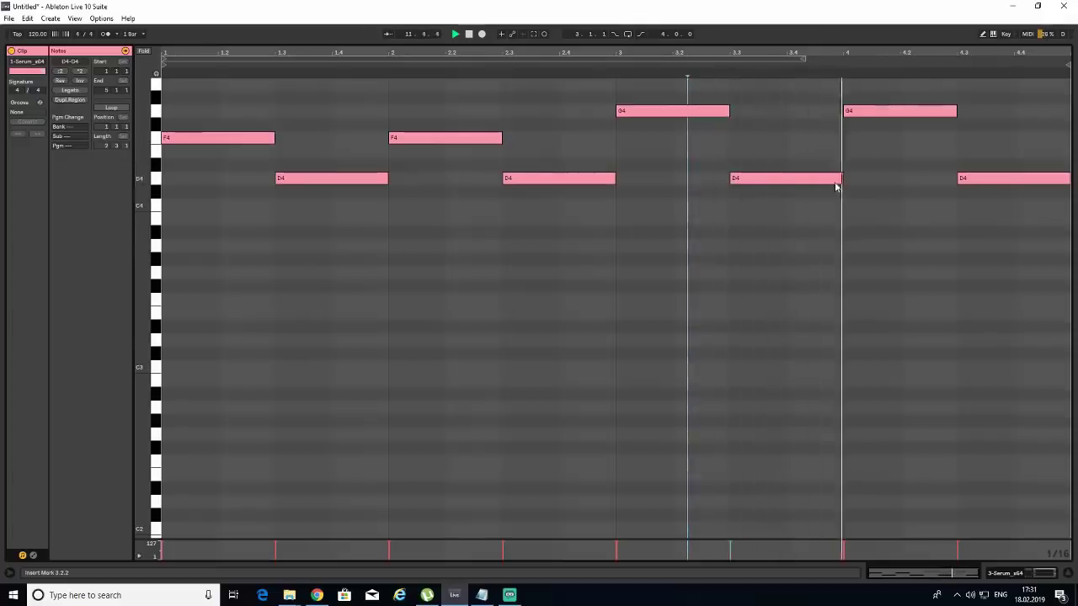
- Lower the G4 notes at bars 3 and 4 to F4 and the F4 notes at bars 1 and 2 to D#4
{"action": "left_click_drag", "start_coordinate": [892, 98], "coordinate": [633, 146]}
{"action": "mouse_move", "coordinate": [524, 109]}
{"action": "left_mouse_down"}
{"action": "mouse_move", "coordinate": [212, 163]}
{"action": "mouse_move", "coordinate": [211, 152]}
{"action": "mouse_move", "coordinate": [217, 163]}
{"action": "left_mouse_up"}
{"action": "left_click", "coordinate": [267, 198]}
{"action": "left_click_drag", "start_coordinate": [280, 201], "coordinate": [548, 183]}
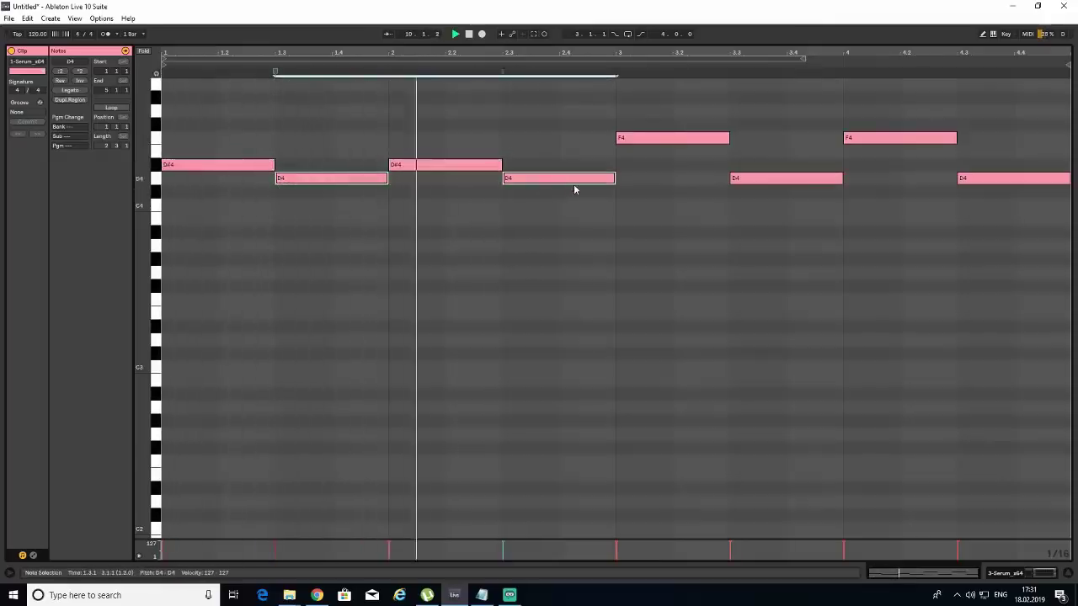
{"action": "left_click", "coordinate": [617, 226]}
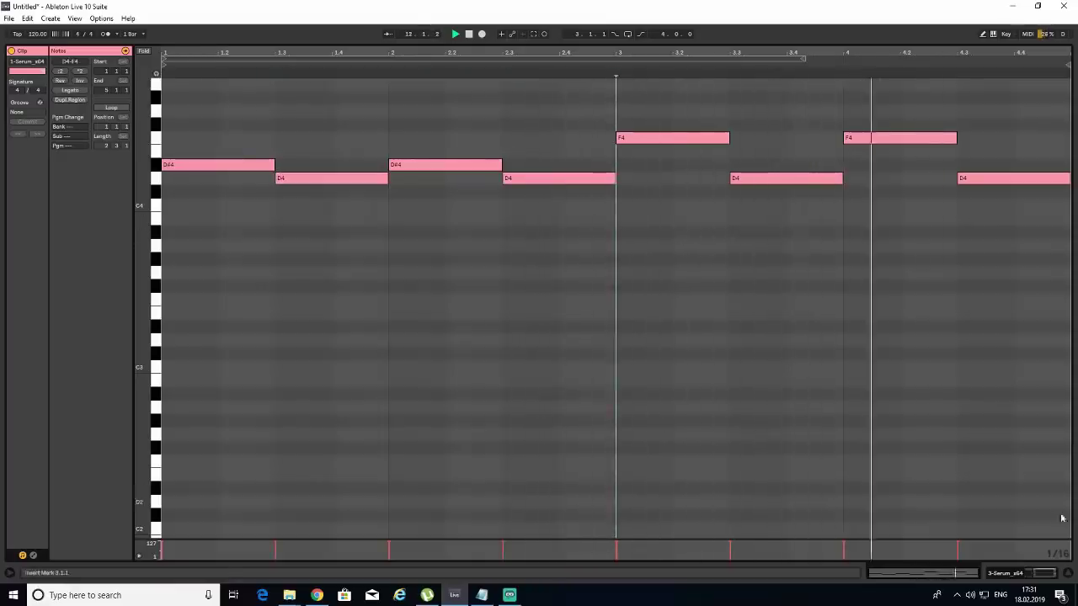
- Return to the arrangement and duplicate the lead clip at bar 9 so a copy starts at bar 13
{"action": "left_click", "coordinate": [1068, 573]}
{"action": "left_click", "coordinate": [348, 102]}
{"action": "key", "text": "ctrl+d"}
{"action": "left_click", "coordinate": [410, 134]}
{"action": "scroll", "coordinate": [421, 126], "scroll_direction": "up", "scroll_amount": 4}
{"action": "scroll", "coordinate": [431, 214], "scroll_direction": "down", "scroll_amount": 1}
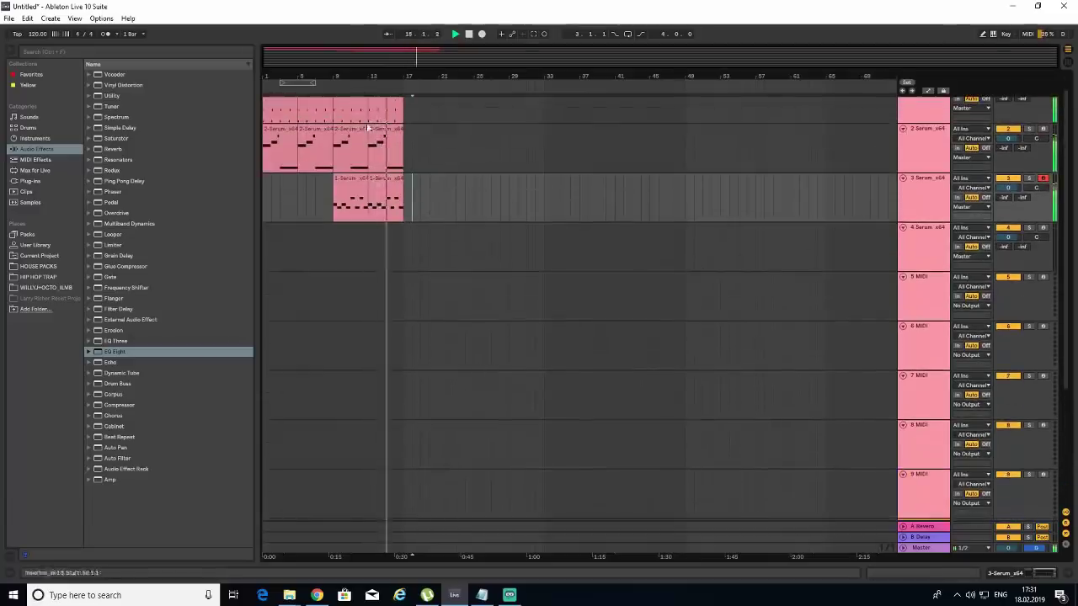
- Duplicate the bar 13 clips of tracks 1 to 3 together four times, extending the arrangement to bar 33
{"action": "scroll", "coordinate": [417, 126], "scroll_direction": "up", "scroll_amount": 2}
{"action": "left_click", "coordinate": [387, 102]}
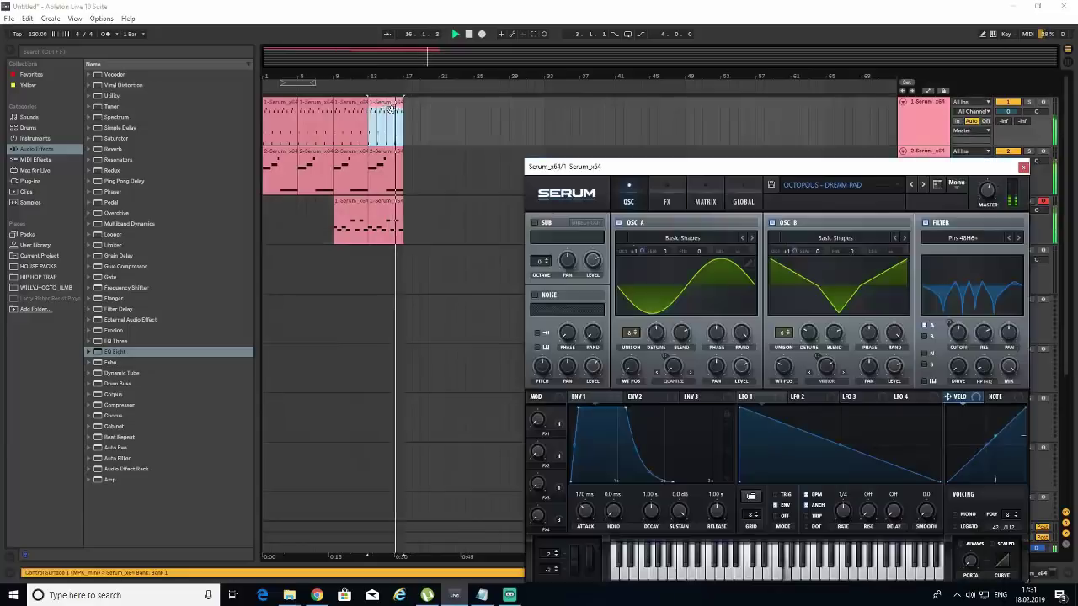
{"action": "left_click", "coordinate": [393, 202], "text": "shift"}
{"action": "key", "text": "ctrl+d"}
{"action": "key", "text": "ctrl+d"}
{"action": "key", "text": "ctrl+d"}
{"action": "key", "text": "ctrl+d"}
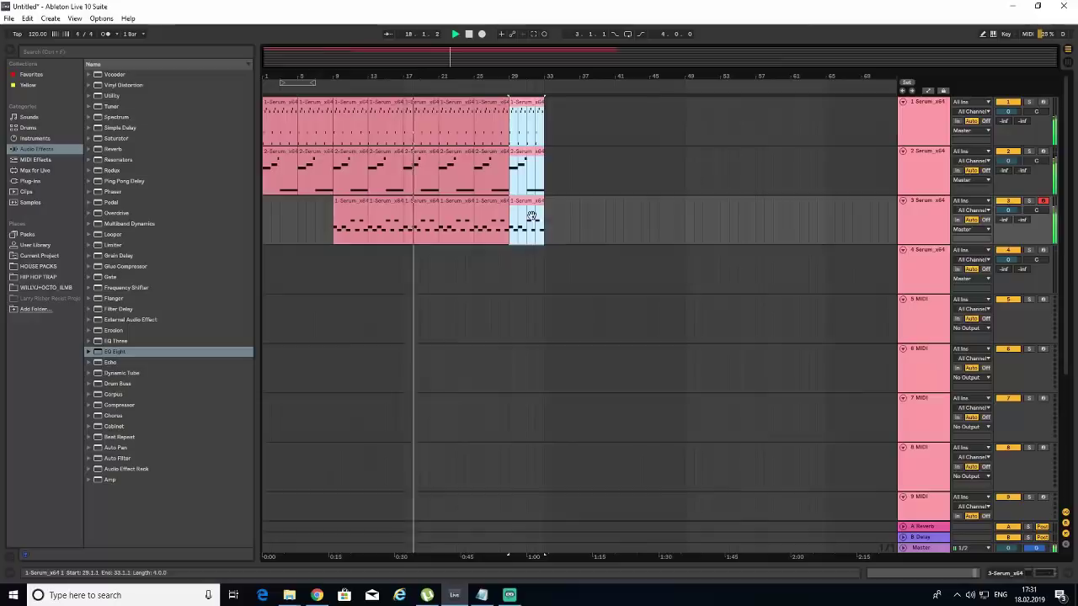
{"action": "left_click", "coordinate": [557, 221]}
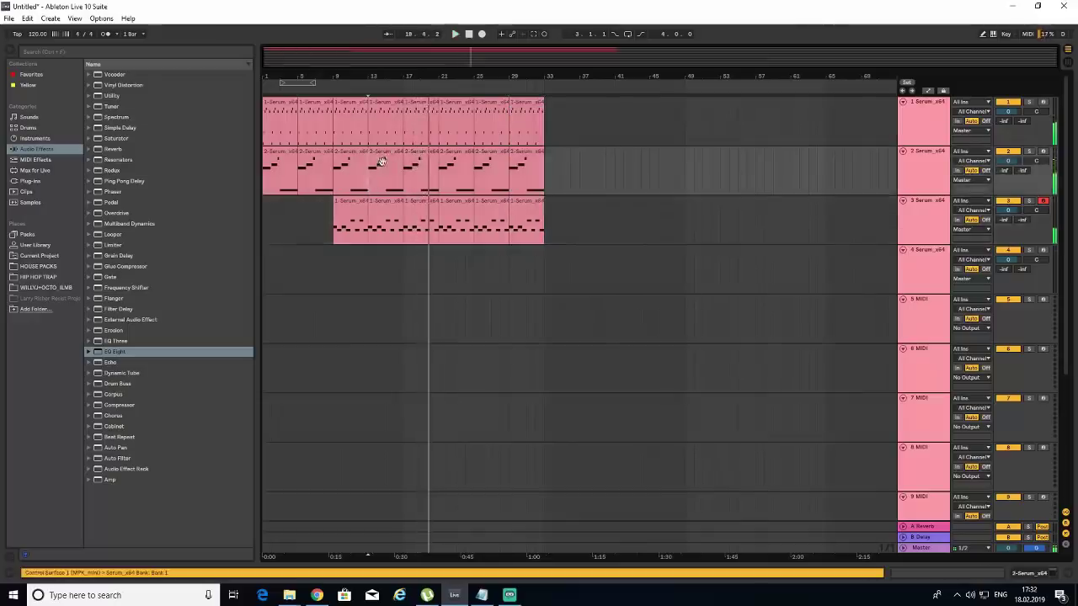
- Open the bass clip at bar 13 on track 2, select all its notes and return to the arrangement
{"action": "double_click", "coordinate": [383, 162]}
{"action": "left_click", "coordinate": [486, 393]}
{"action": "key", "text": "ctrl+a"}
{"action": "left_click", "coordinate": [1067, 574]}
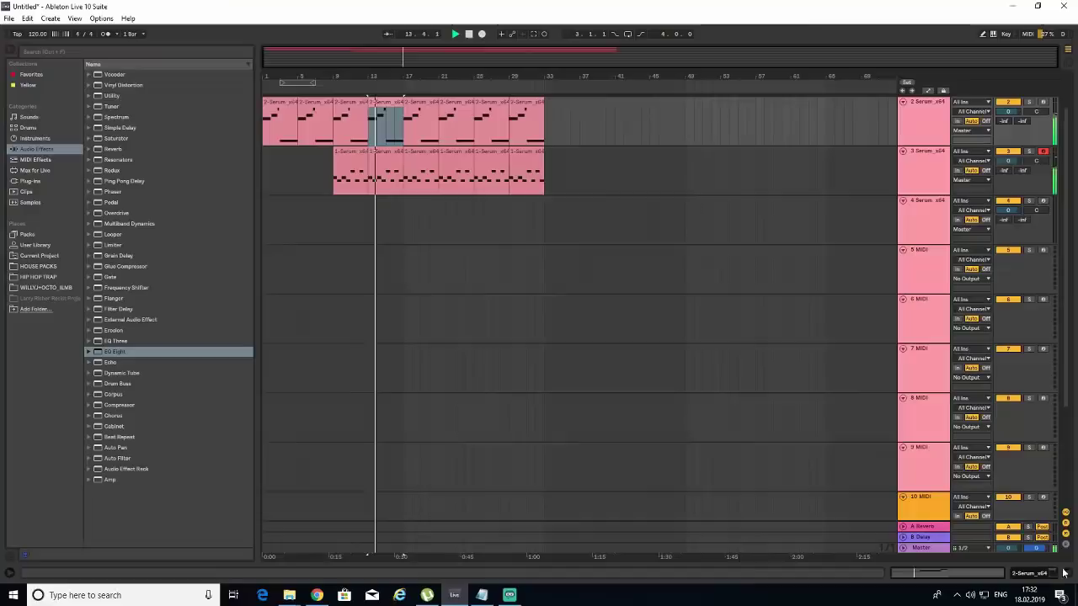
- Duplicate the bass clip at bar 13 four times over the following track 2 clips, up to bar 33
{"action": "left_click", "coordinate": [383, 112]}
{"action": "key", "text": "ctrl+d"}
{"action": "key", "text": "ctrl+d"}
{"action": "key", "text": "ctrl+d"}
{"action": "key", "text": "ctrl+d"}
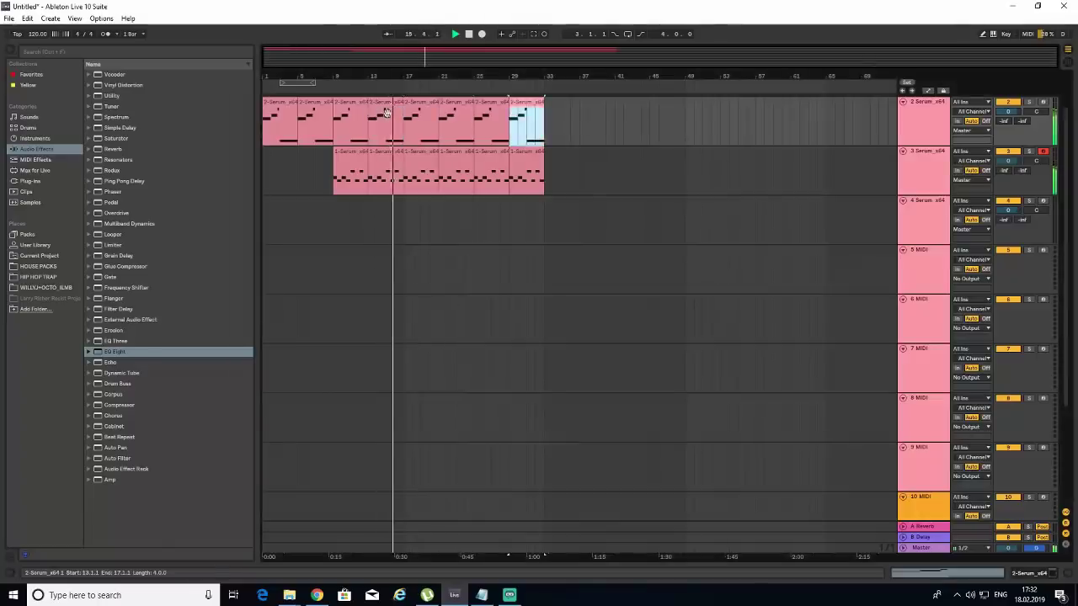
- Show the empty device chain of MIDI track 5 and add a Drum Rack to it
{"action": "scroll", "coordinate": [549, 277], "scroll_direction": "up", "scroll_amount": 1}
{"action": "left_click", "coordinate": [923, 241]}
{"action": "left_click", "coordinate": [926, 314]}
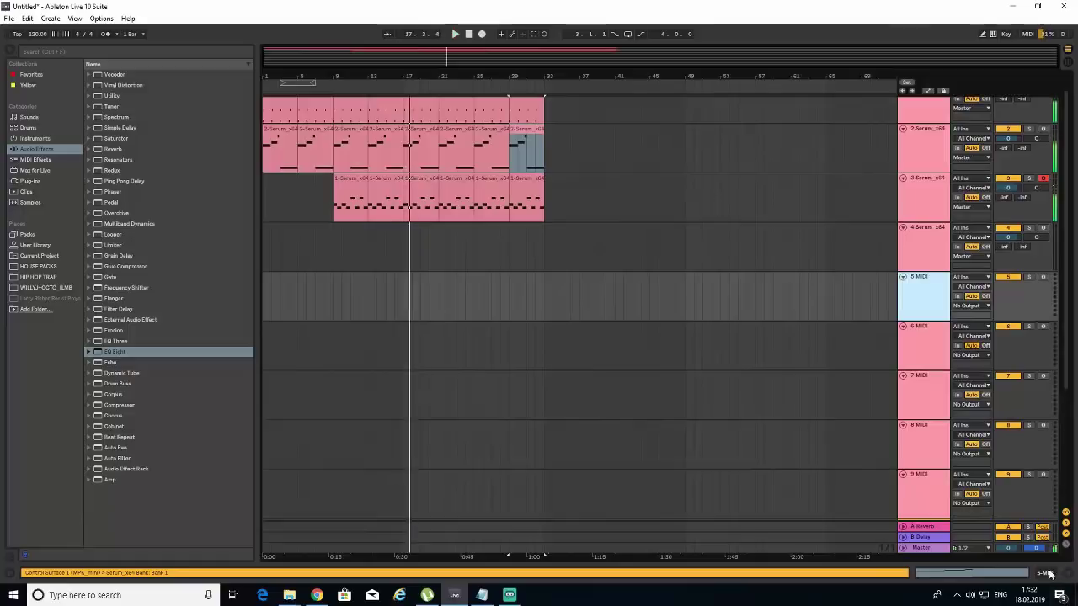
{"action": "double_click", "coordinate": [937, 280]}
{"action": "scroll", "coordinate": [531, 200], "scroll_direction": "up", "scroll_amount": 1}
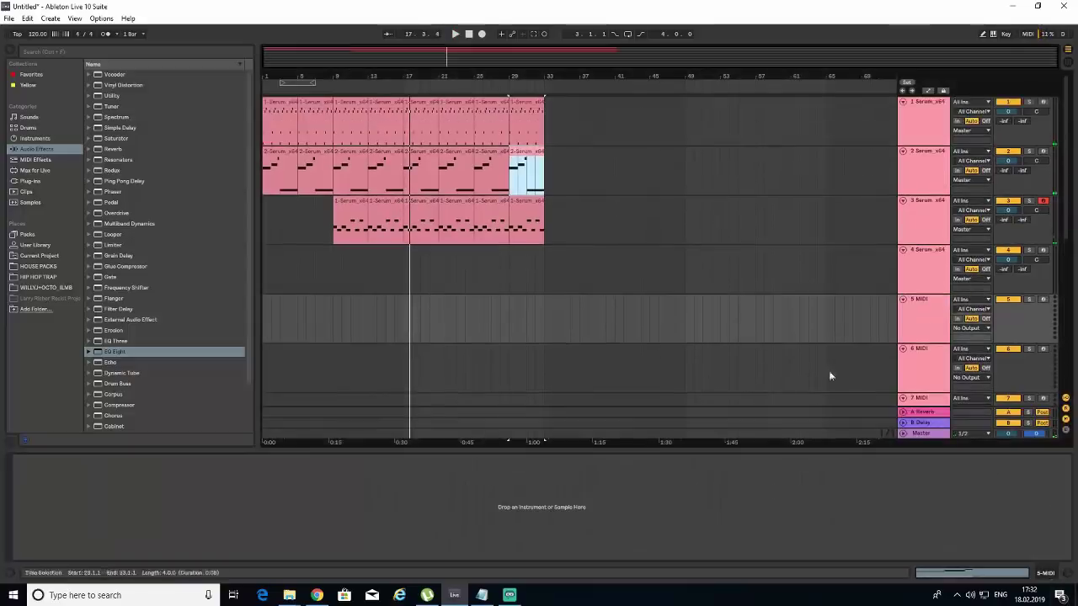
{"action": "left_click", "coordinate": [916, 325]}
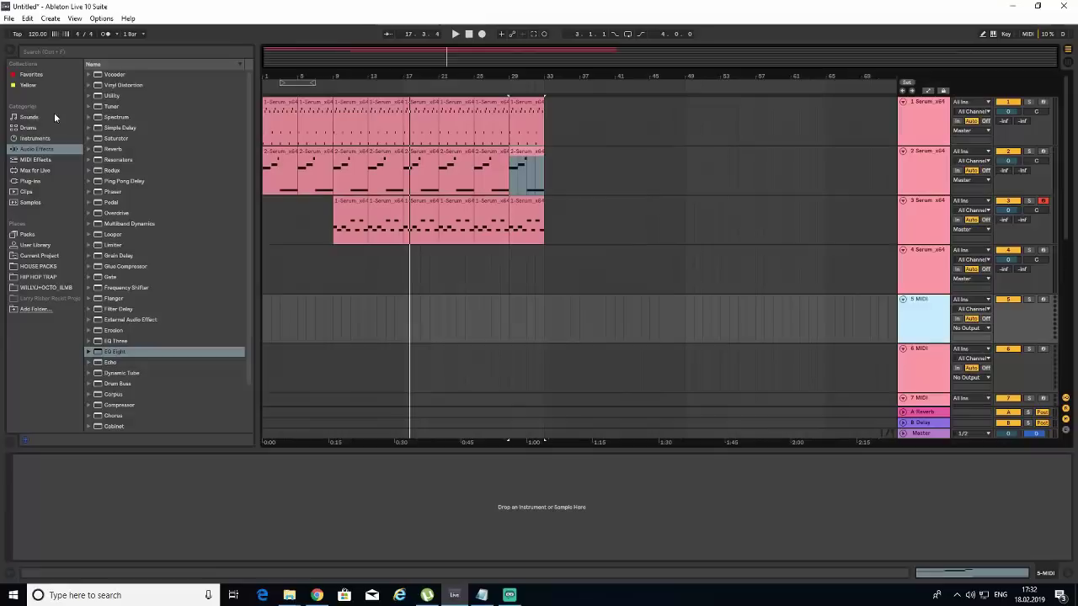
{"action": "left_click", "coordinate": [25, 127]}
{"action": "left_click", "coordinate": [115, 86]}
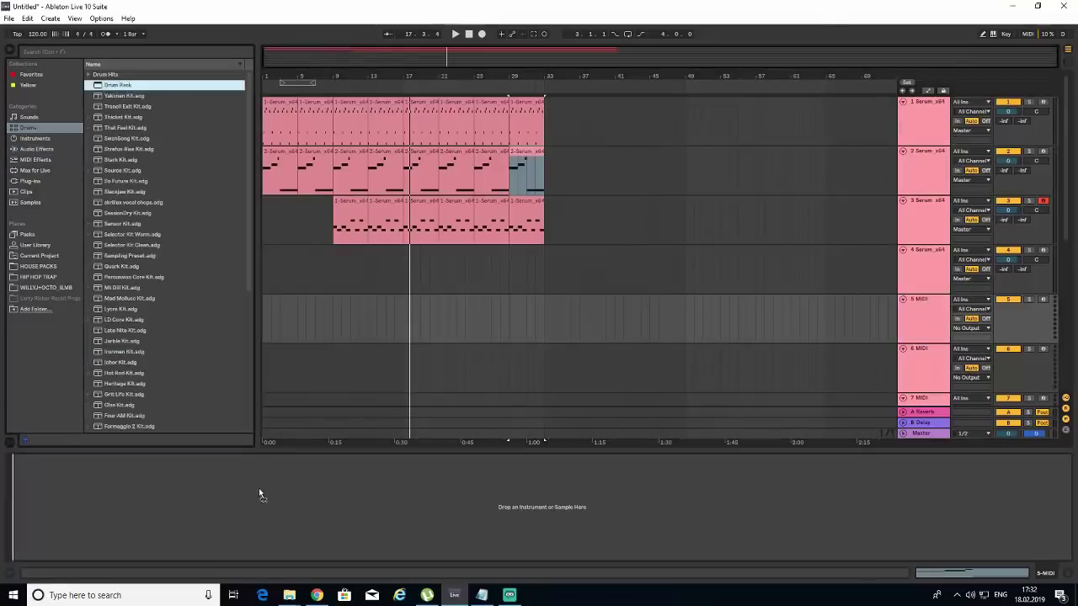
{"action": "left_click_drag", "start_coordinate": [258, 495], "coordinate": [272, 494]}
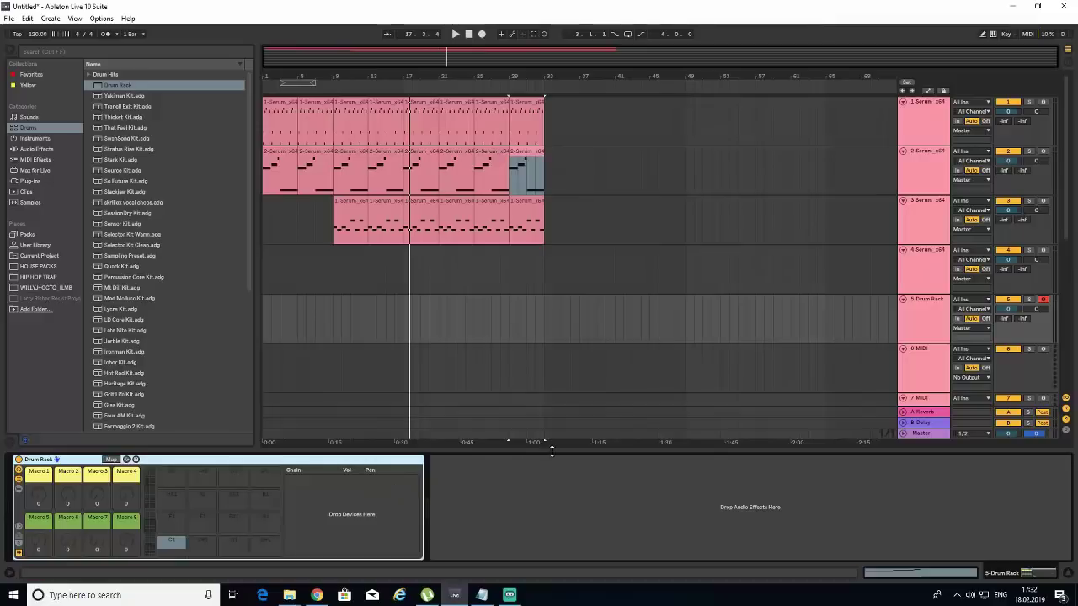
- Copy track 5's Drum Rack and paste it into the device chain of MIDI track 6
{"action": "left_click", "coordinate": [920, 311]}
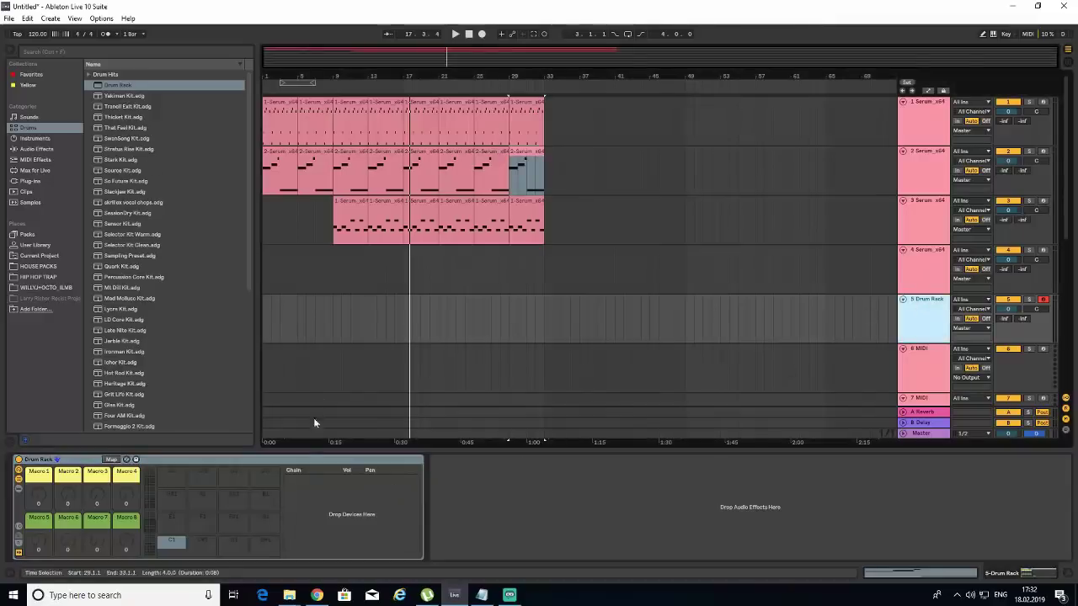
{"action": "left_click", "coordinate": [292, 461]}
{"action": "left_click", "coordinate": [923, 377]}
{"action": "left_click", "coordinate": [872, 503]}
{"action": "key", "text": "ctrl+v"}
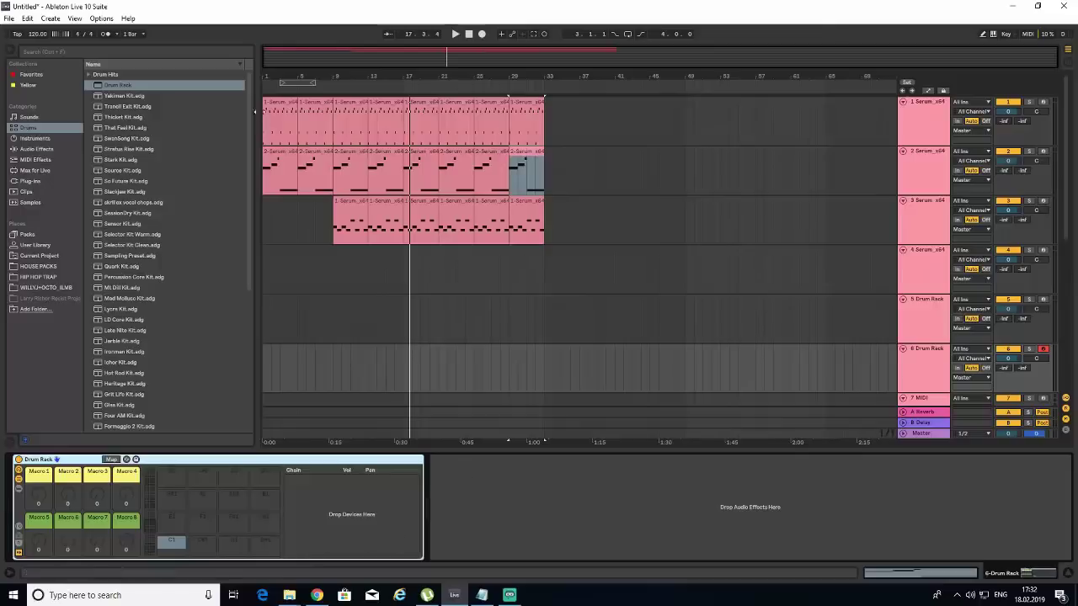
- Move the insert marker to the start of the arrangement and display track 5's empty Drum Rack
{"action": "left_click", "coordinate": [266, 128]}
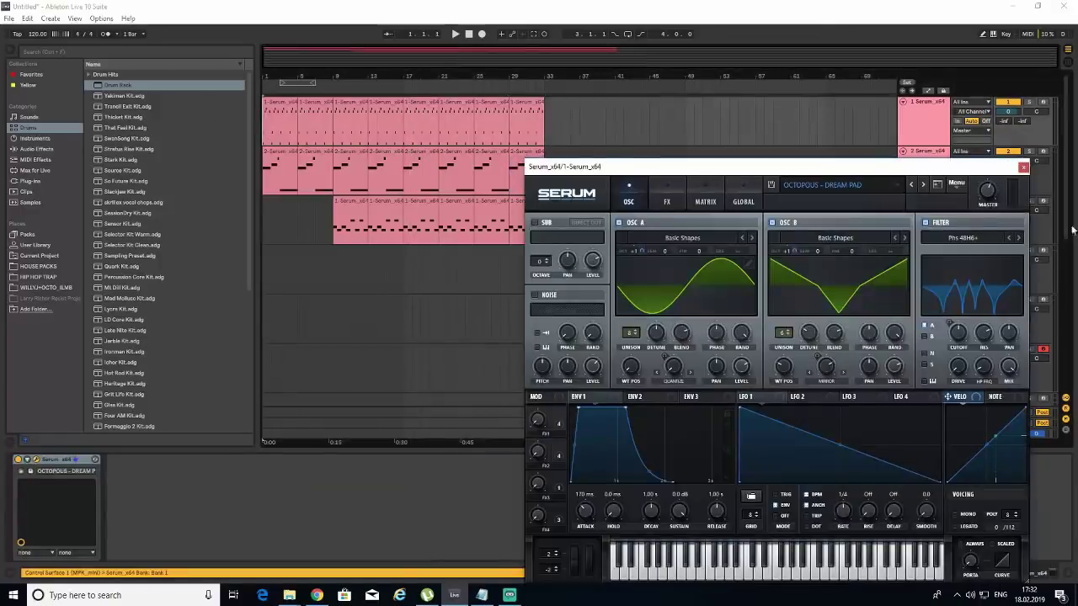
{"action": "left_click", "coordinate": [1022, 168]}
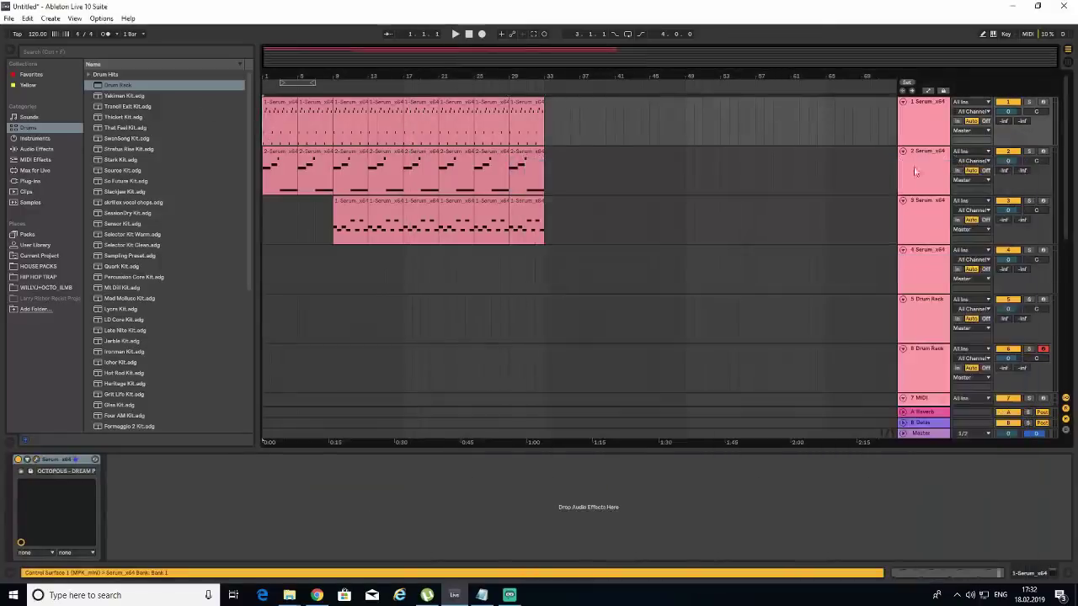
{"action": "left_click", "coordinate": [264, 192]}
{"action": "left_click", "coordinate": [930, 257]}
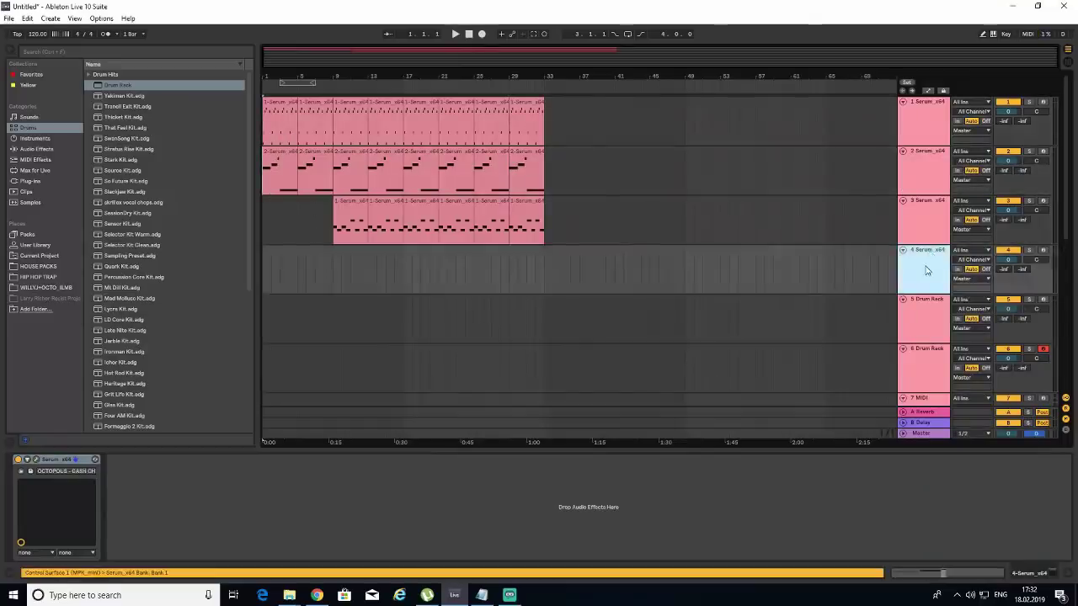
{"action": "left_click", "coordinate": [931, 307]}
{"action": "left_click", "coordinate": [925, 353]}
{"action": "left_click", "coordinate": [917, 336]}
- Look through the HIP HOP TRAP and HOUSE PACKS folders, including CR2 PACK, for a suitable drum sample pack
{"action": "left_click", "coordinate": [38, 277]}
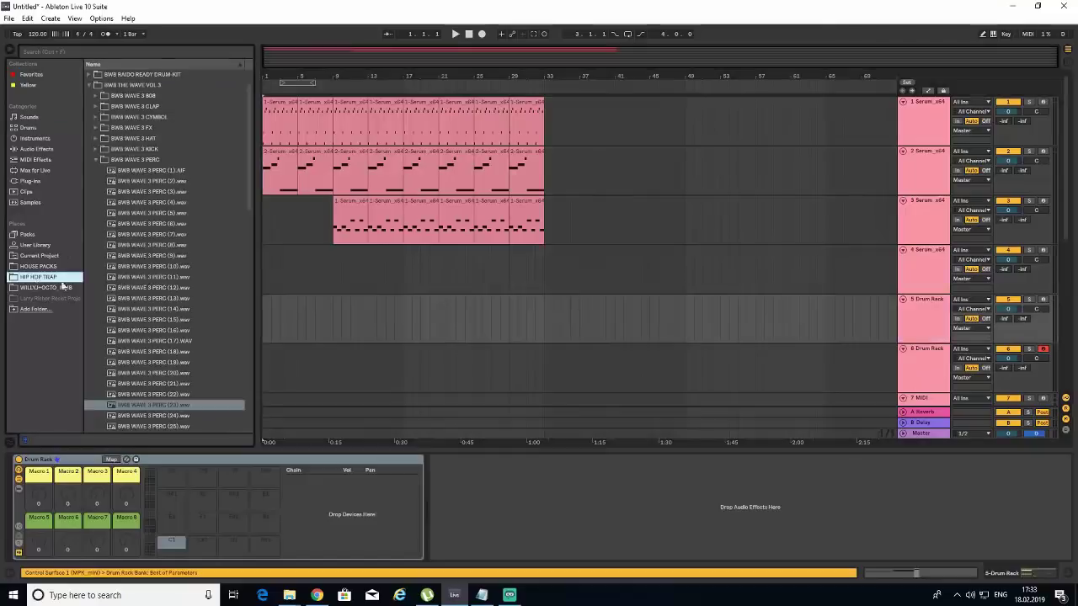
{"action": "left_click", "coordinate": [27, 266]}
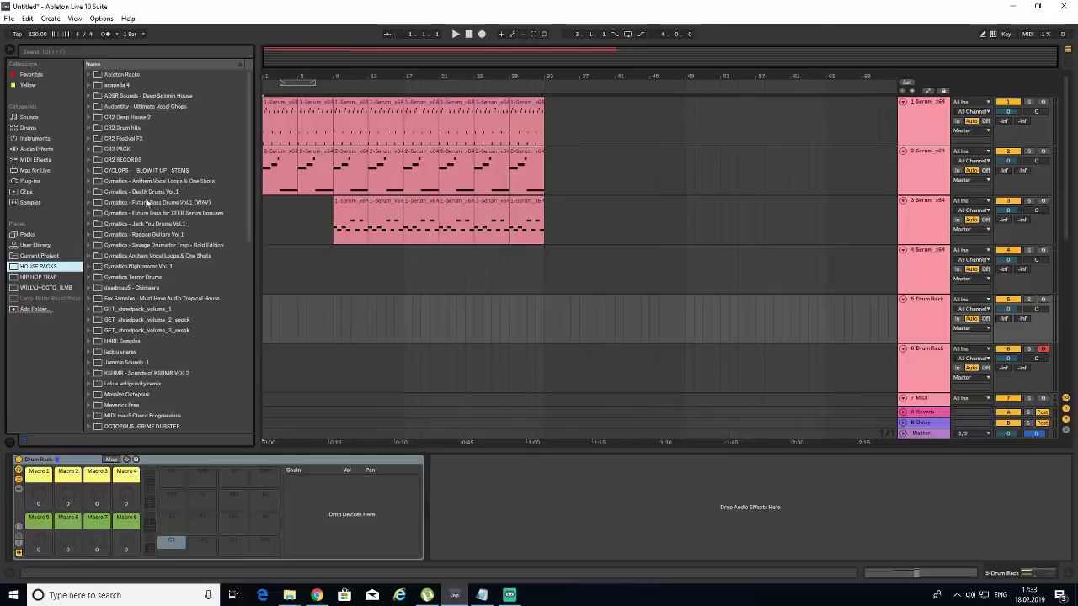
{"action": "double_click", "coordinate": [116, 149]}
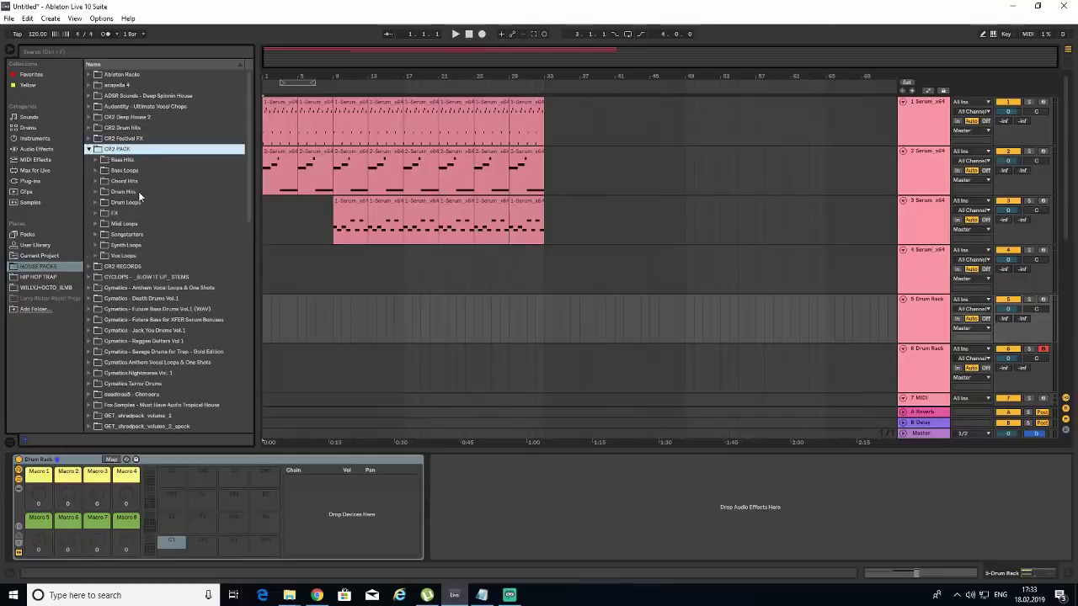
{"action": "double_click", "coordinate": [122, 159]}
{"action": "left_click", "coordinate": [96, 159]}
{"action": "left_click", "coordinate": [88, 149]}
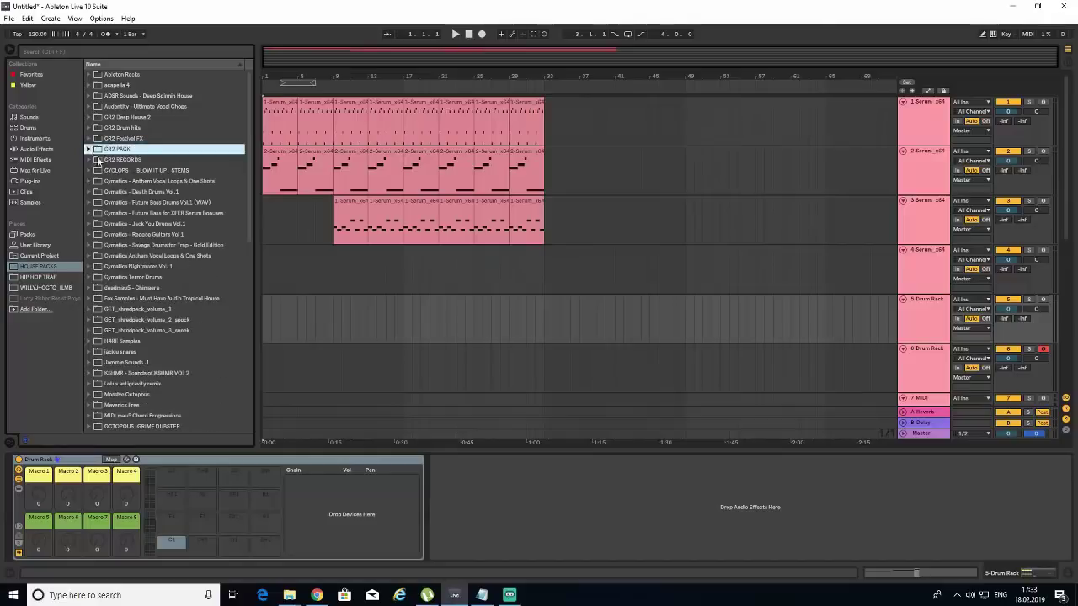
{"action": "left_click", "coordinate": [167, 224]}
{"action": "left_click", "coordinate": [168, 214]}
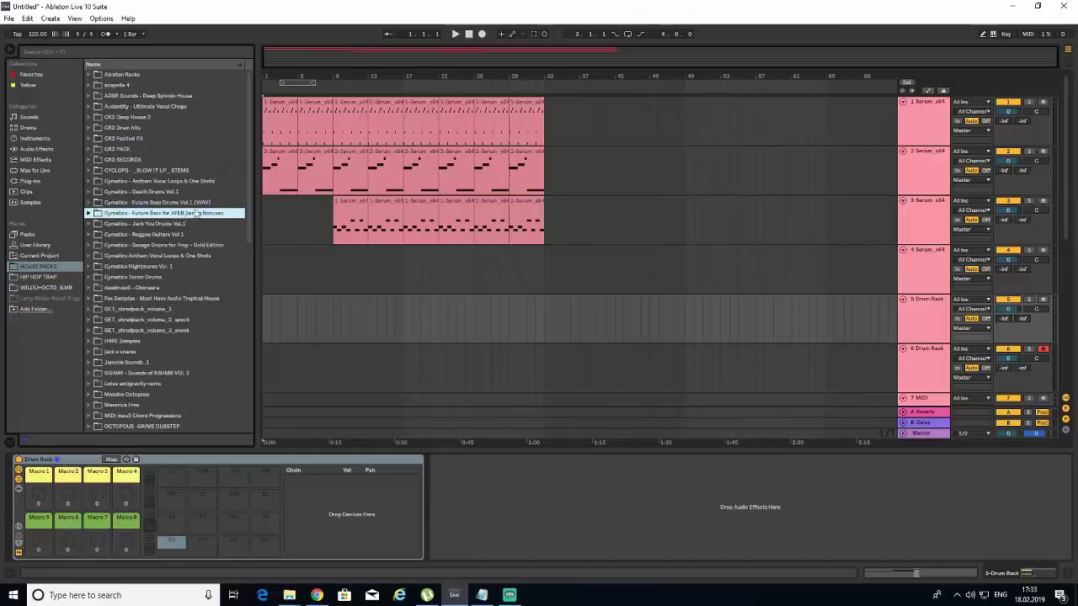
- Audition the kick samples from Kick 4 to Kick 25 in Cymatics - Future Bass Drums Vol.1 (WAV)
{"action": "double_click", "coordinate": [194, 204]}
{"action": "double_click", "coordinate": [116, 225]}
{"action": "left_click", "coordinate": [144, 268]}
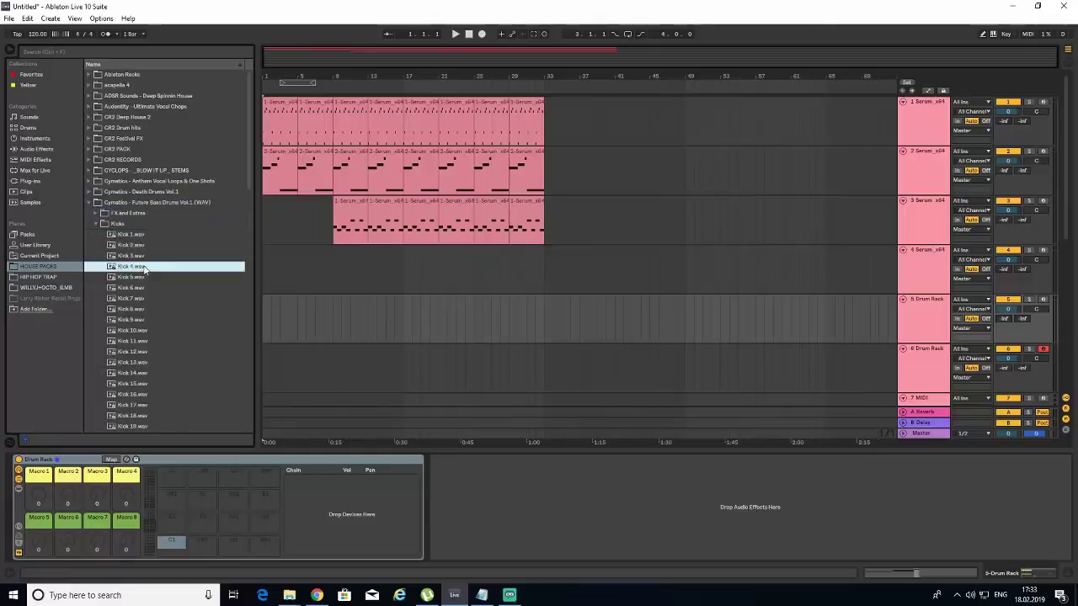
{"action": "key", "text": "Down"}
{"action": "key", "text": "Down"}
{"action": "key", "text": "Down"}
{"action": "key", "text": "Down"}
{"action": "key", "text": "Down"}
{"action": "key", "text": "Down"}
{"action": "key", "text": "Down"}
{"action": "key", "text": "Down"}
{"action": "key", "text": "Down"}
{"action": "key", "text": "Down"}
{"action": "key", "text": "Down"}
{"action": "key", "text": "Down"}
{"action": "key", "text": "Down"}
{"action": "key", "text": "Down"}
{"action": "key", "text": "Down"}
{"action": "key", "text": "Down"}
{"action": "key", "text": "Down"}
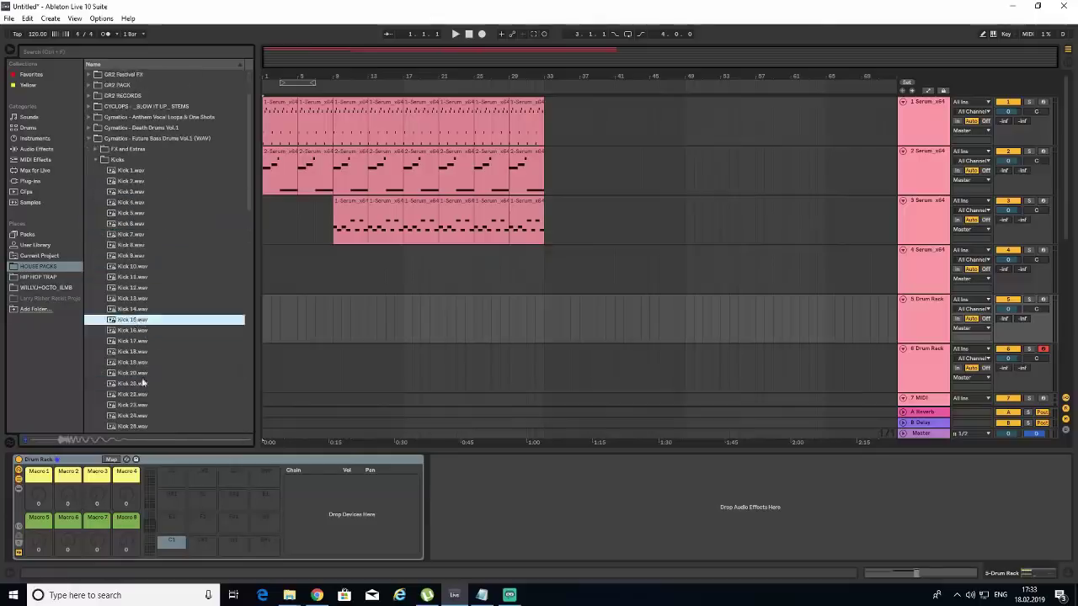
{"action": "key", "text": "Down"}
{"action": "key", "text": "Down"}
{"action": "key", "text": "Down"}
{"action": "key", "text": "Down"}
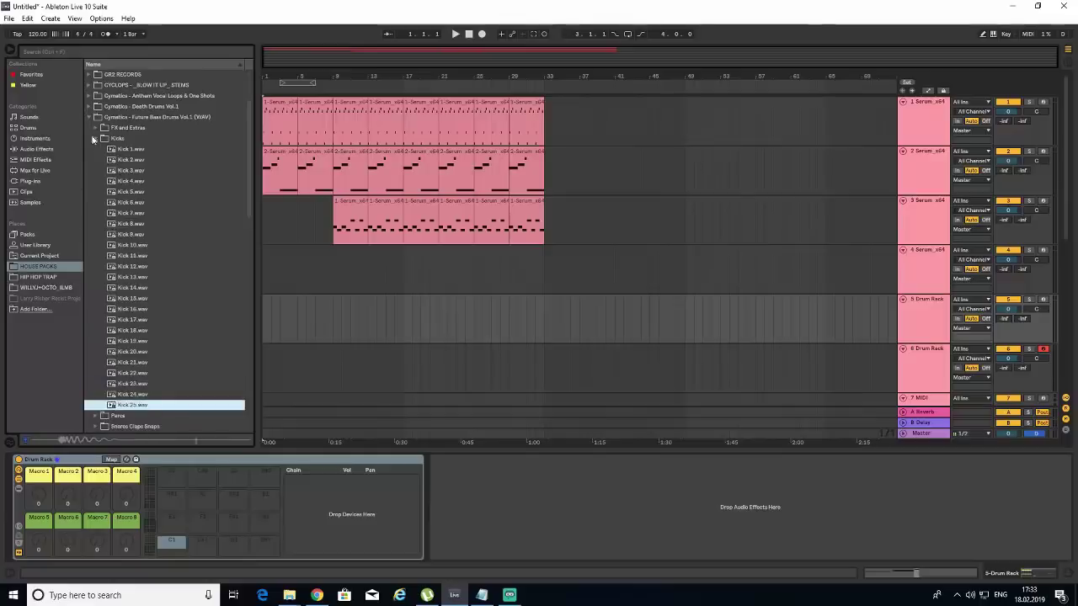
{"action": "left_click", "coordinate": [95, 138]}
- Open the Snares Claps Snaps folder of the Cymatics Future Bass Drums pack and audition its samples
{"action": "left_click", "coordinate": [119, 149]}
{"action": "double_click", "coordinate": [127, 159]}
{"action": "left_click", "coordinate": [151, 224]}
{"action": "left_click", "coordinate": [152, 268]}
{"action": "left_click", "coordinate": [166, 320]}
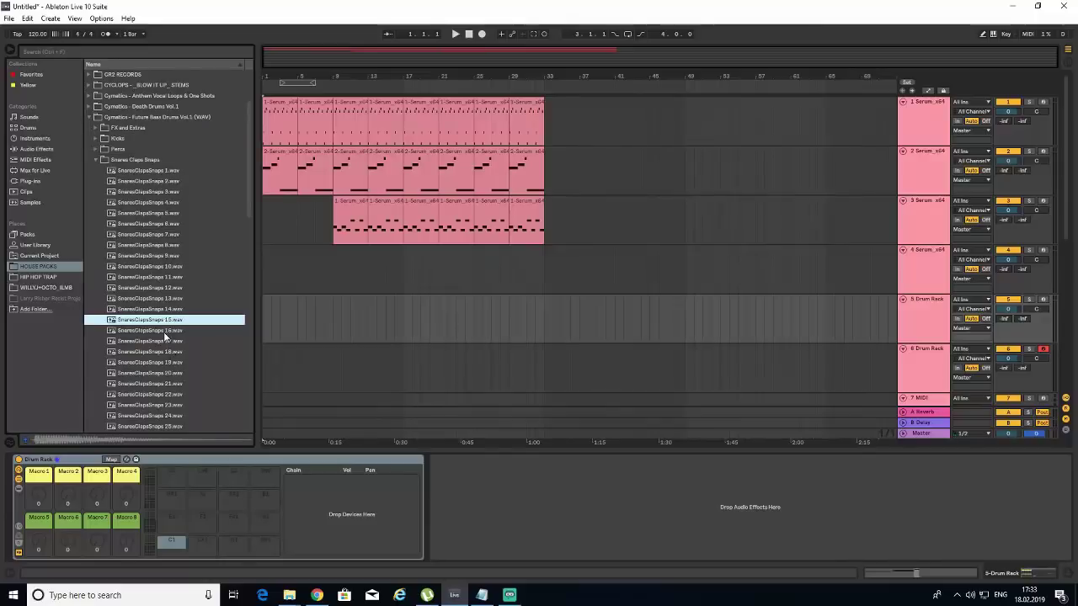
{"action": "left_click", "coordinate": [164, 332]}
{"action": "left_click", "coordinate": [165, 373]}
{"action": "left_click", "coordinate": [166, 395]}
{"action": "scroll", "coordinate": [176, 330], "scroll_direction": "down", "scroll_amount": 2}
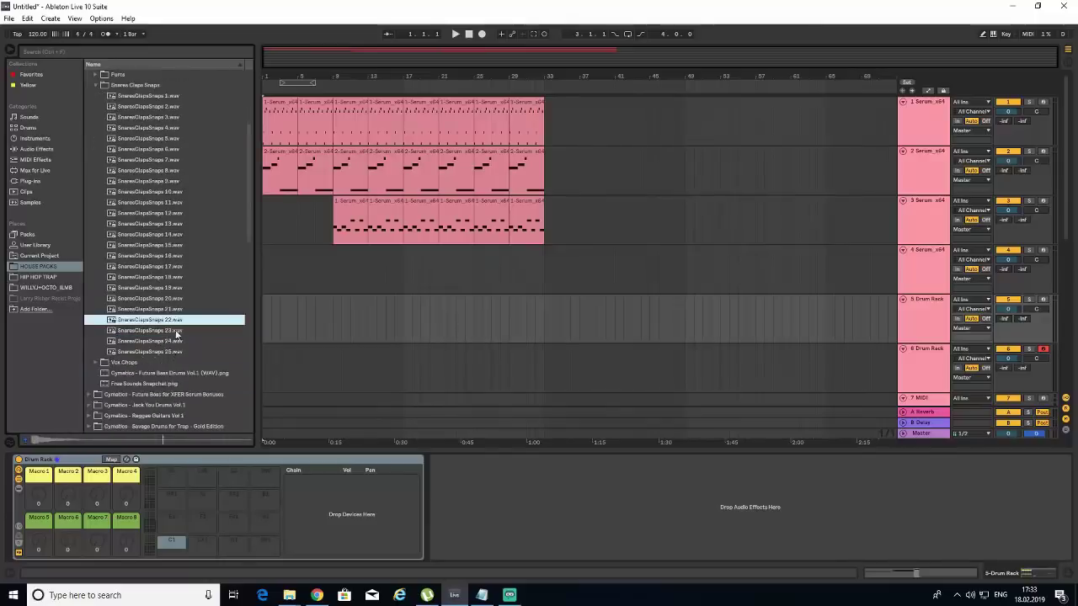
{"action": "left_click", "coordinate": [154, 352]}
{"action": "left_click", "coordinate": [154, 205]}
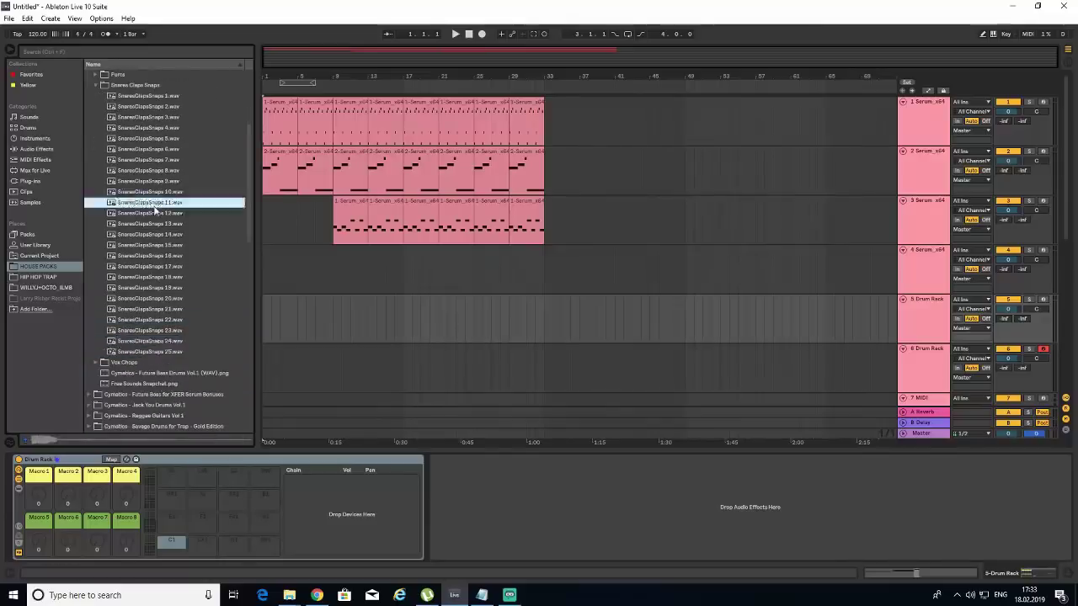
{"action": "left_click", "coordinate": [149, 171]}
{"action": "left_click", "coordinate": [151, 149]}
{"action": "left_click", "coordinate": [153, 139]}
{"action": "left_click", "coordinate": [151, 128]}
{"action": "left_click", "coordinate": [151, 117]}
{"action": "left_click", "coordinate": [149, 107]}
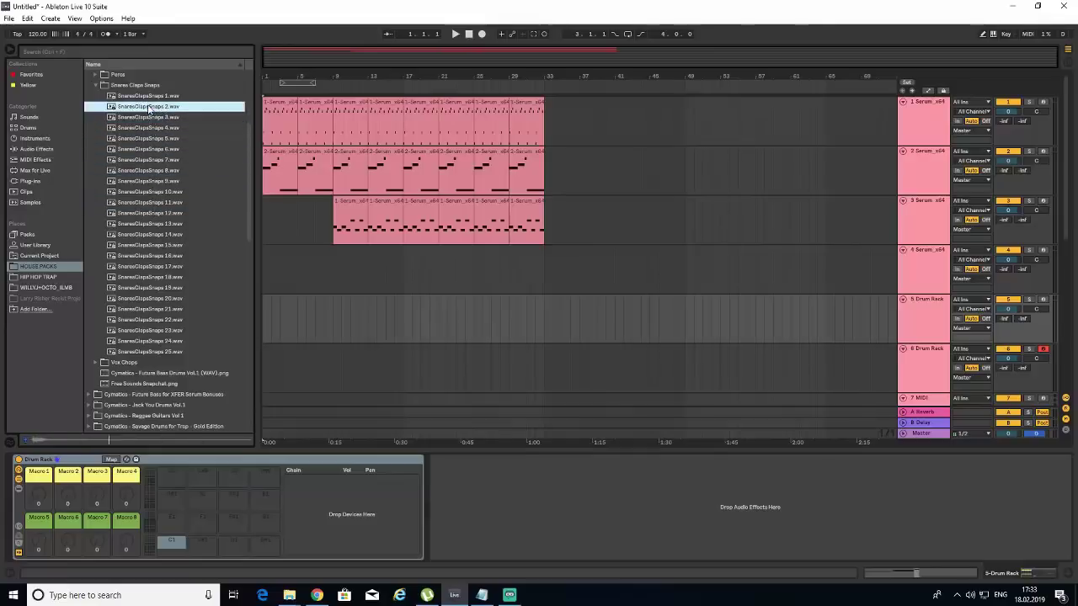
{"action": "left_click", "coordinate": [149, 96]}
{"action": "left_click", "coordinate": [164, 159]}
{"action": "left_click", "coordinate": [162, 172]}
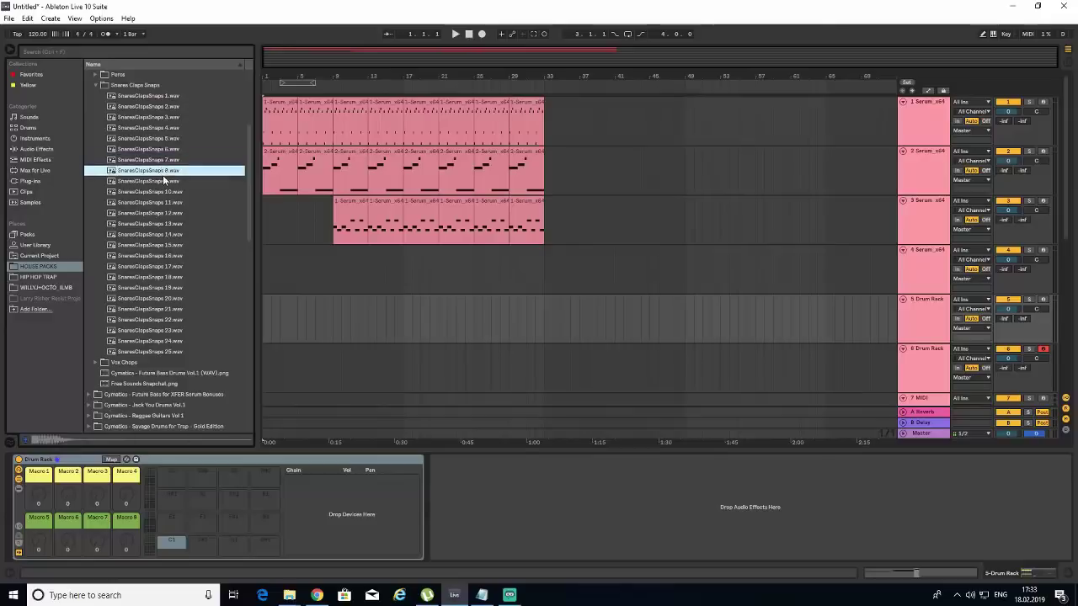
{"action": "left_click", "coordinate": [166, 192]}
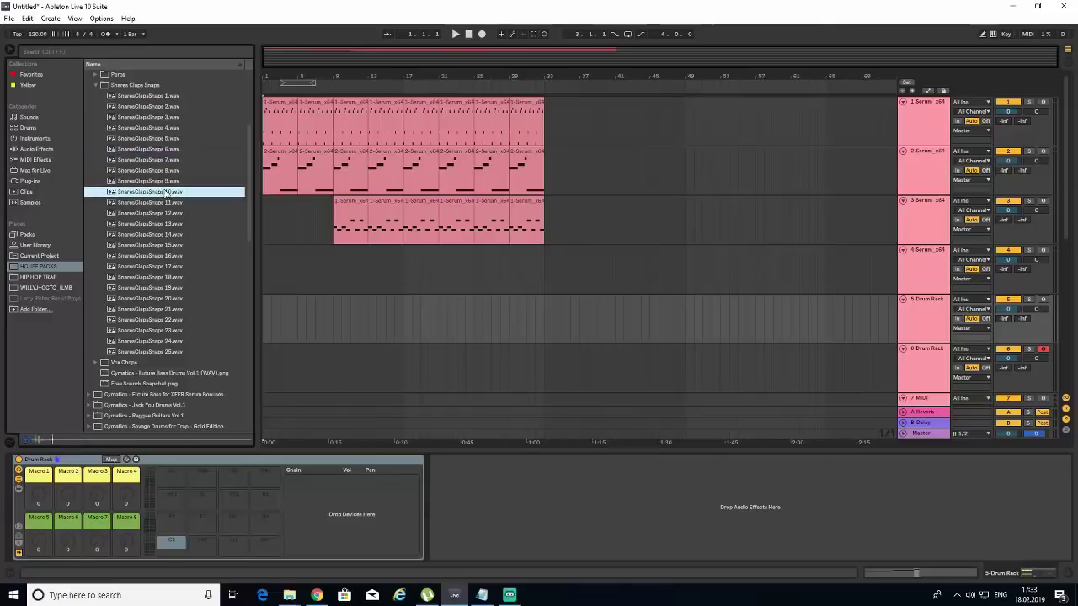
- Compare SnaresClapsSnaps 15, 17 and 18, and load SnaresClapsSnaps 15.wav onto the second pad in the top row of track 5's Drum Rack
{"action": "left_click", "coordinate": [167, 245]}
{"action": "left_click", "coordinate": [169, 266]}
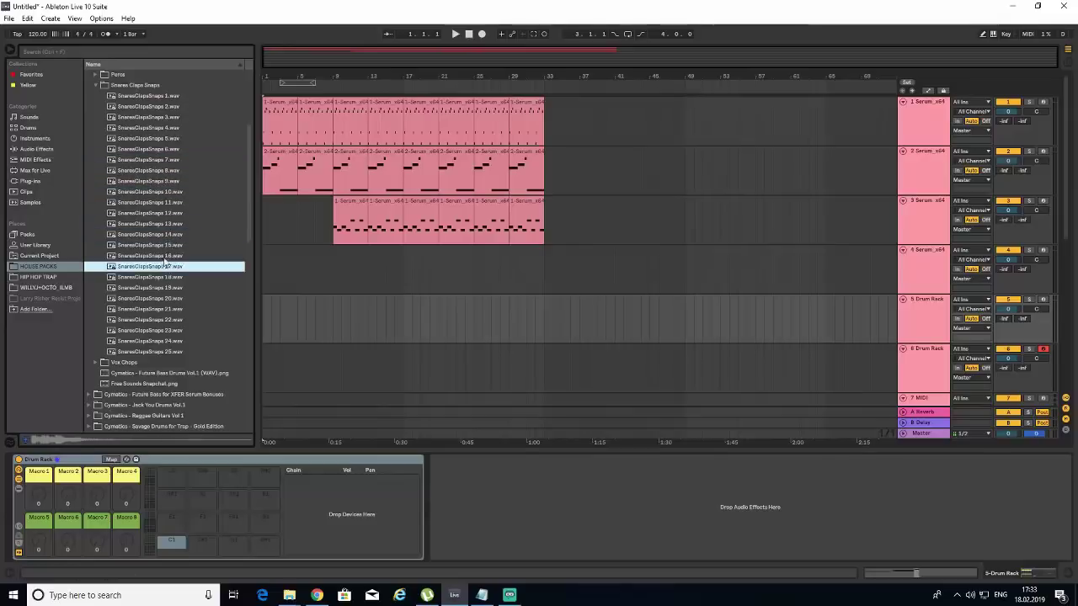
{"action": "left_click", "coordinate": [166, 277]}
{"action": "left_click", "coordinate": [155, 246]}
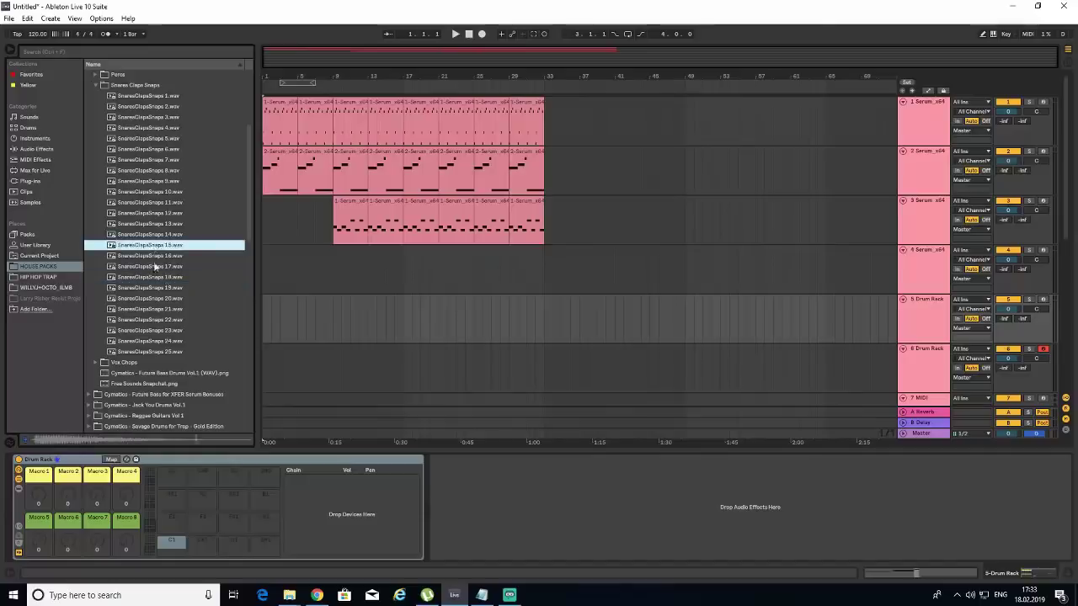
{"action": "left_click_drag", "start_coordinate": [200, 482], "coordinate": [200, 482]}
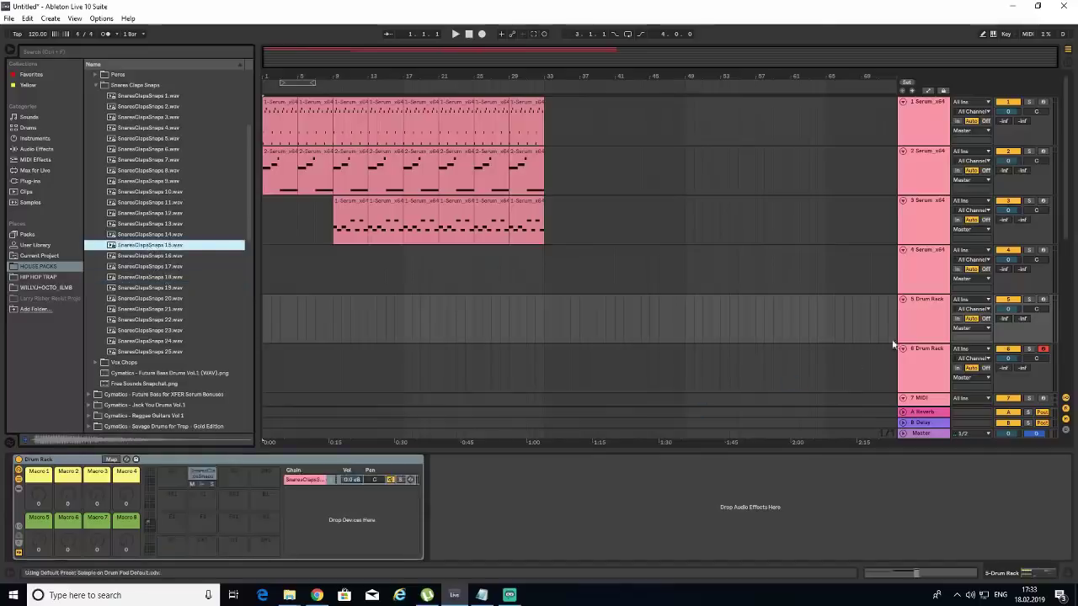
- Reopen the Kicks folder of the Cymatics Future Bass Drums pack and compare samples from Kick 3 to Kick 25
{"action": "left_click", "coordinate": [924, 276]}
{"action": "left_click", "coordinate": [95, 85]}
{"action": "scroll", "coordinate": [110, 109], "scroll_direction": "up", "scroll_amount": 1}
{"action": "double_click", "coordinate": [119, 98]}
{"action": "left_click", "coordinate": [138, 130]}
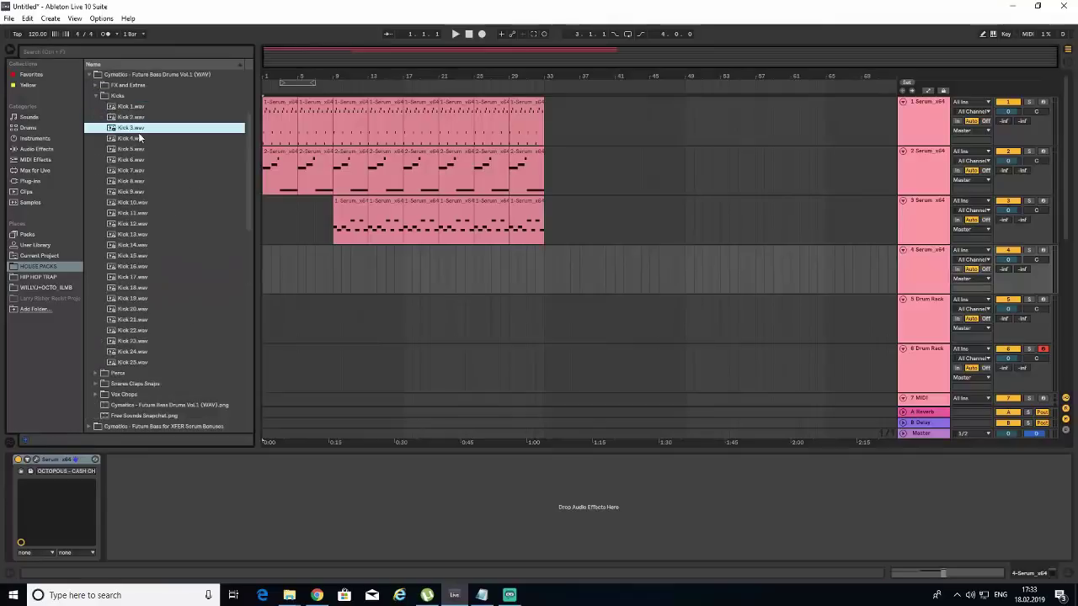
{"action": "left_click", "coordinate": [135, 202]}
{"action": "left_click", "coordinate": [128, 278]}
{"action": "left_click", "coordinate": [131, 341]}
{"action": "left_click", "coordinate": [135, 364]}
{"action": "left_click", "coordinate": [133, 342]}
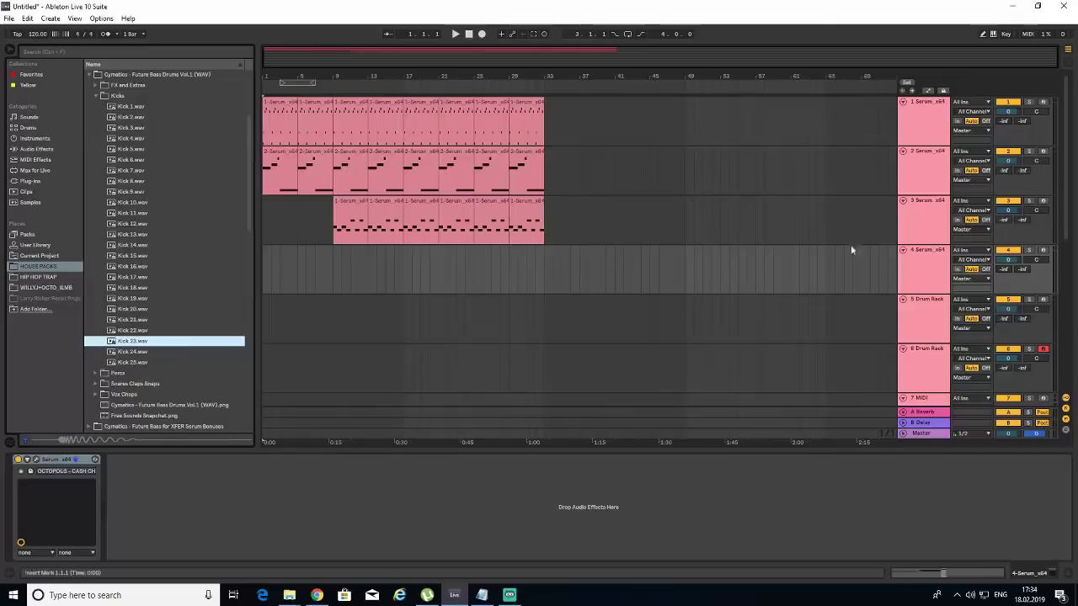
- Load Kick 23.wav onto the first top-row pad of track 5's Drum Rack, and arm track 6 together with track 5 to test both sounds
{"action": "left_click", "coordinate": [919, 263]}
{"action": "left_click", "coordinate": [923, 336]}
{"action": "left_click", "coordinate": [922, 370]}
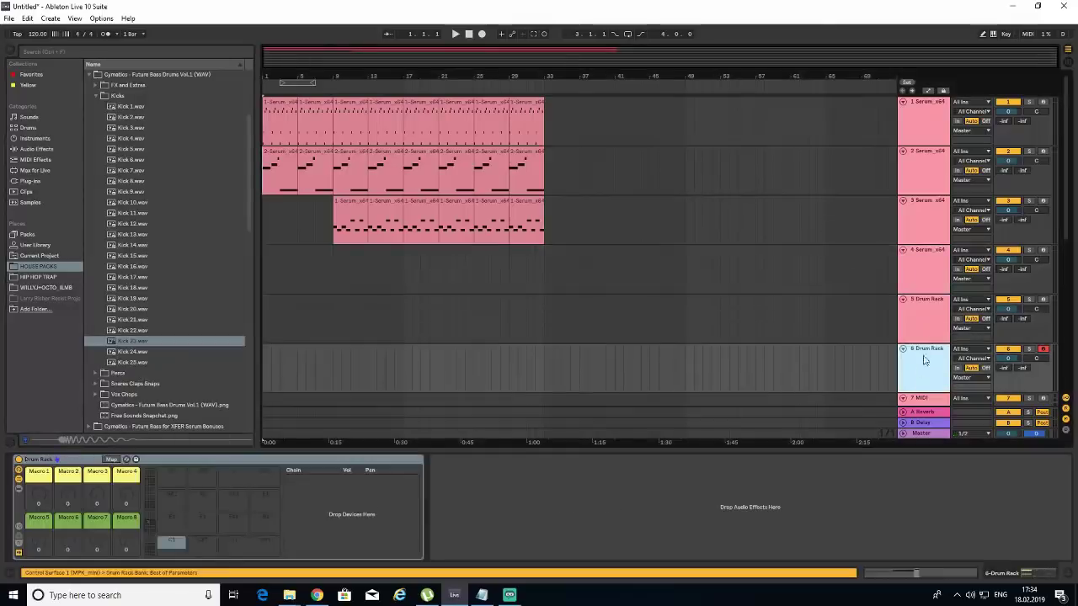
{"action": "left_click", "coordinate": [926, 313]}
{"action": "left_click", "coordinate": [126, 346]}
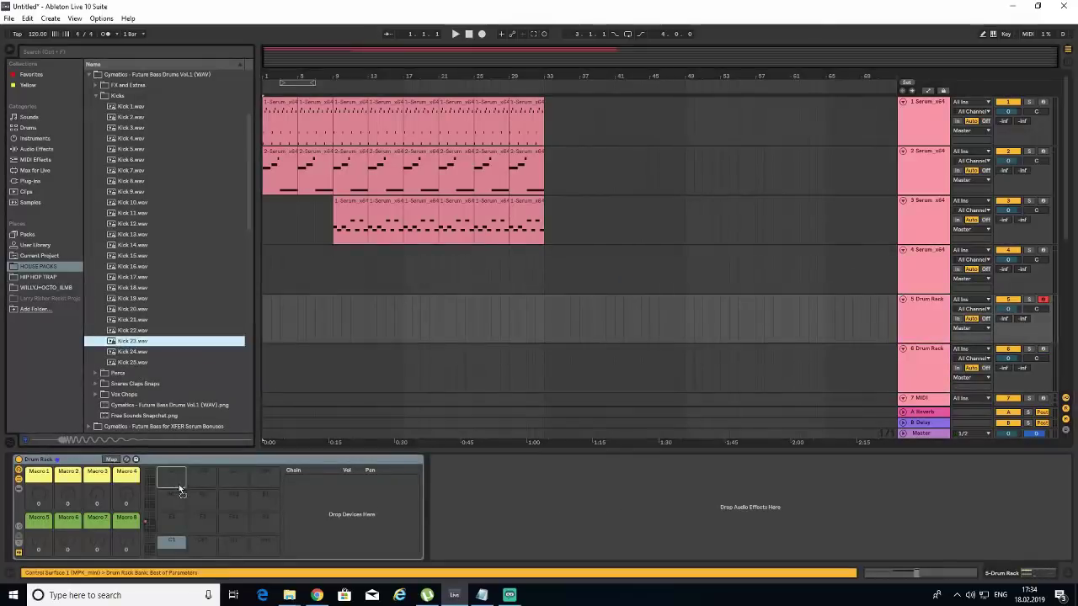
{"action": "left_click_drag", "start_coordinate": [179, 489], "coordinate": [177, 485]}
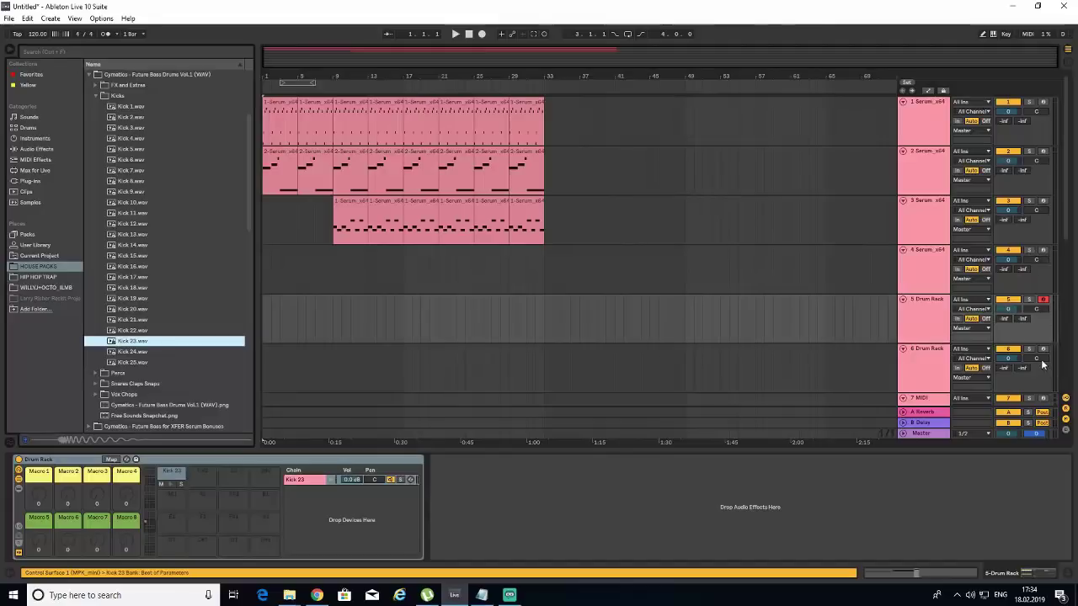
{"action": "left_click", "coordinate": [1043, 349]}
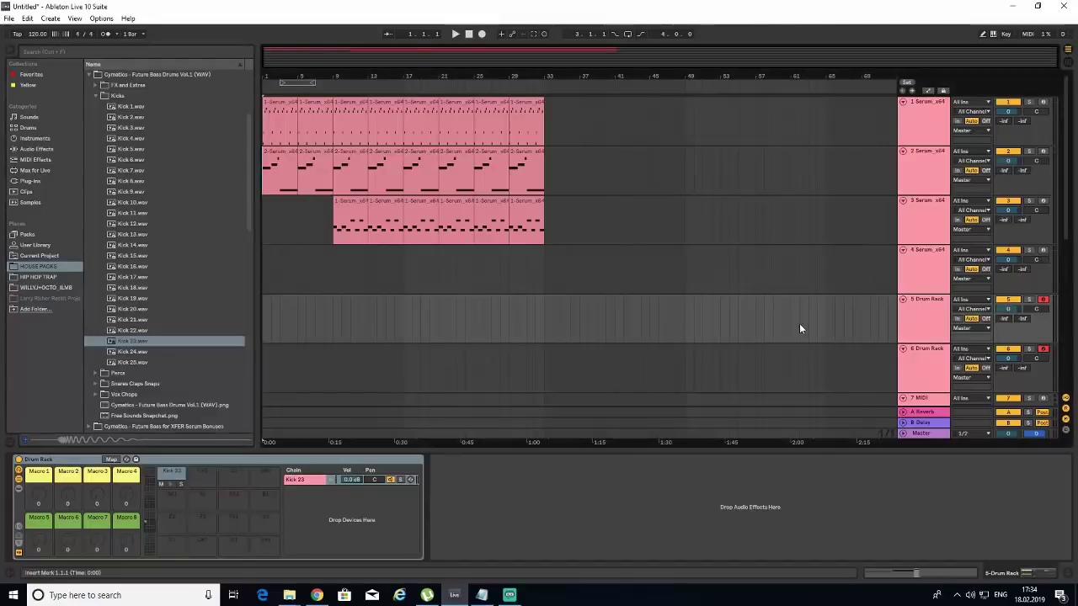
{"action": "key", "text": "a"}
{"action": "key", "text": "w"}
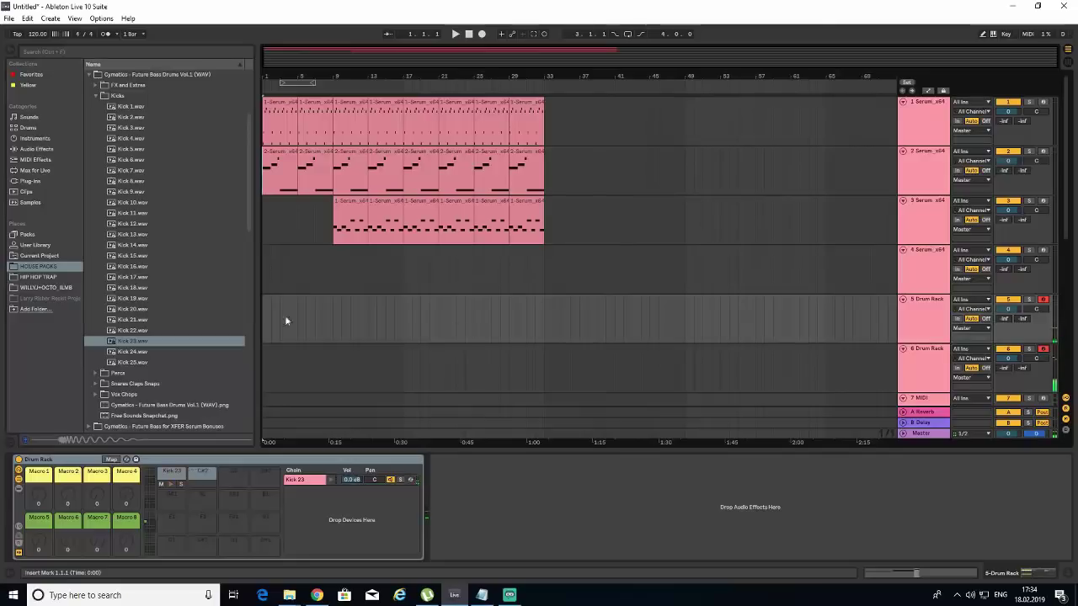
- Play the arrangement from bar 17 and record a kick and snare pattern of about four bars onto both Drum Rack tracks
{"action": "left_click", "coordinate": [438, 325]}
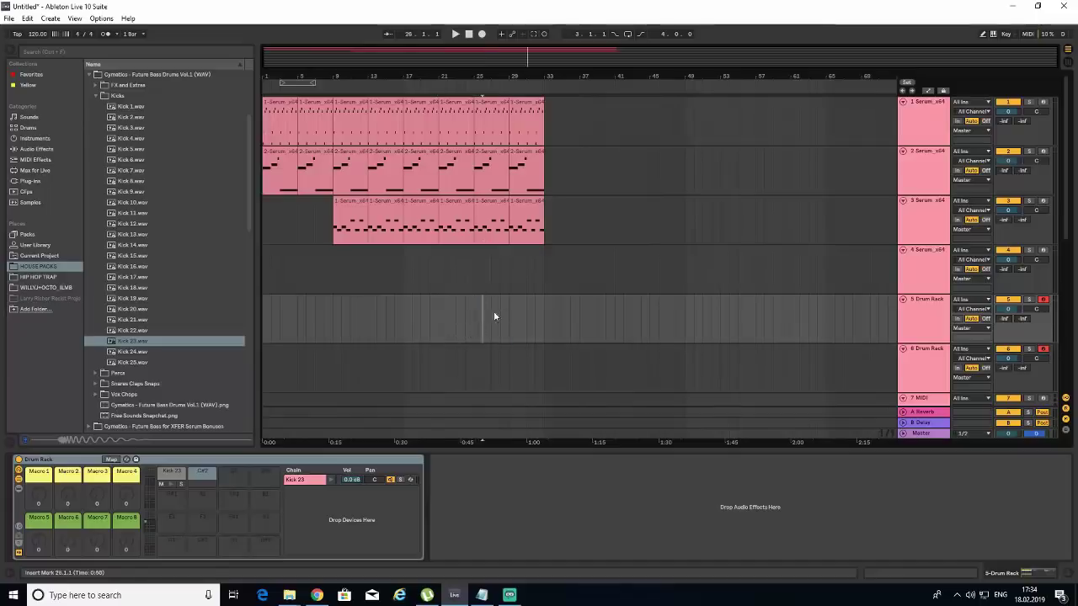
{"action": "left_click_drag", "start_coordinate": [479, 318], "coordinate": [542, 301]}
{"action": "left_click", "coordinate": [471, 316]}
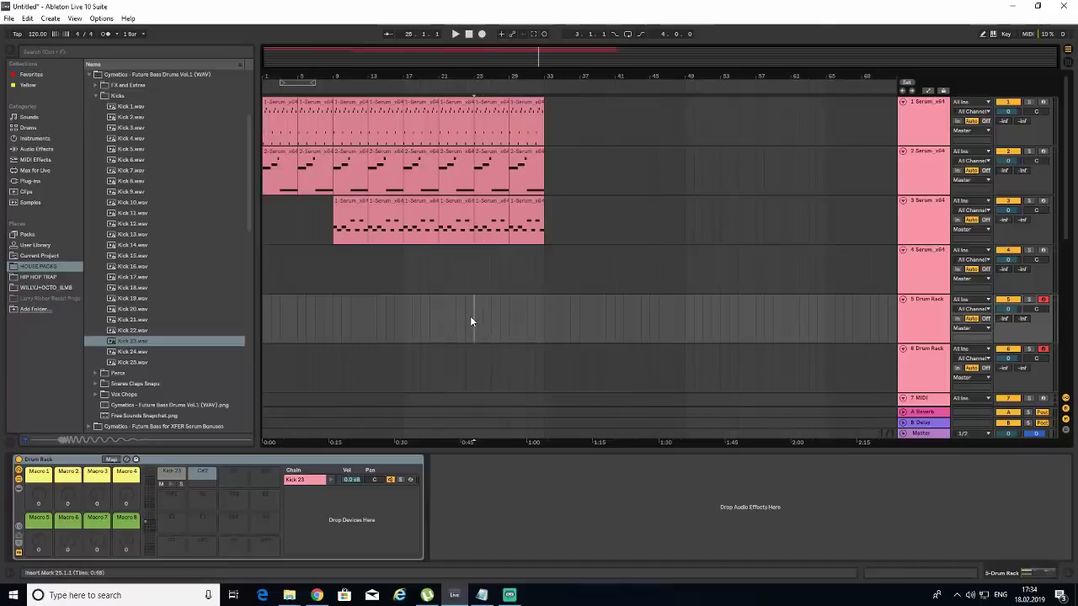
{"action": "left_click", "coordinate": [404, 318]}
{"action": "key", "text": "space"}
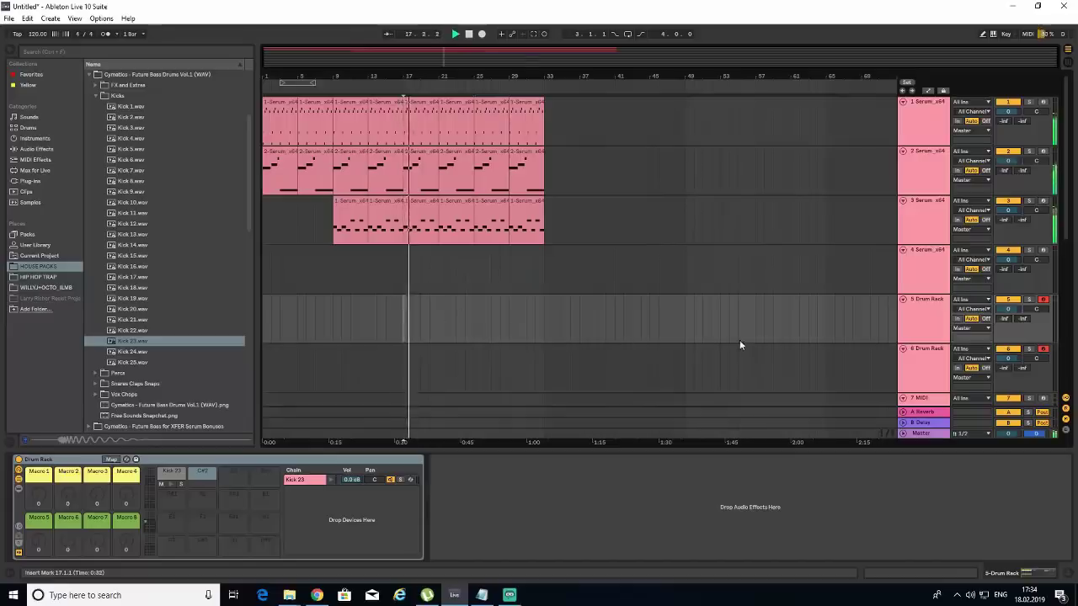
{"action": "left_click", "coordinate": [438, 318]}
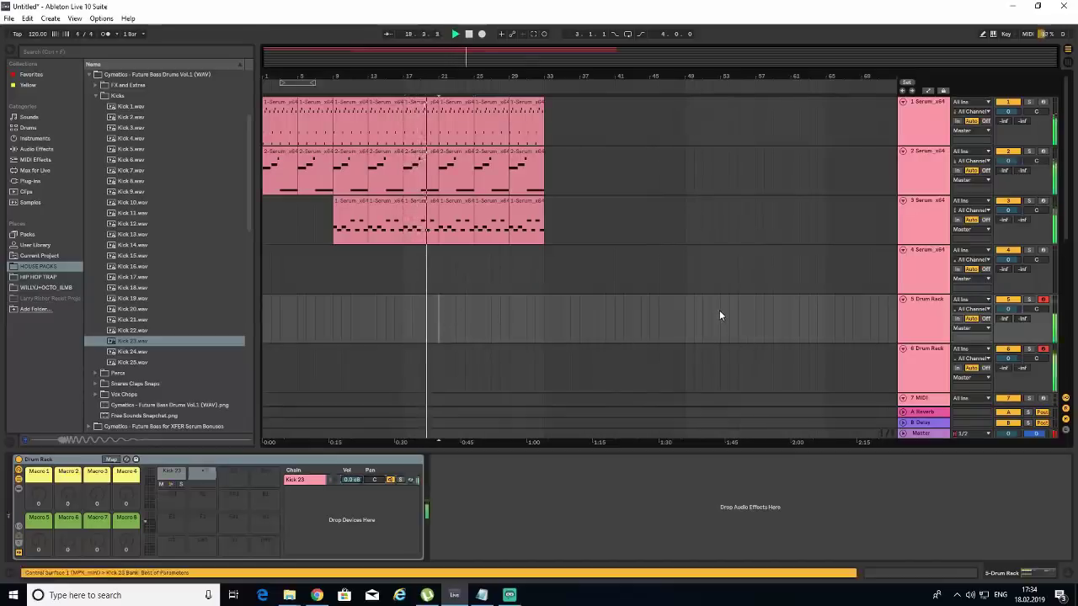
{"action": "left_click", "coordinate": [481, 34]}
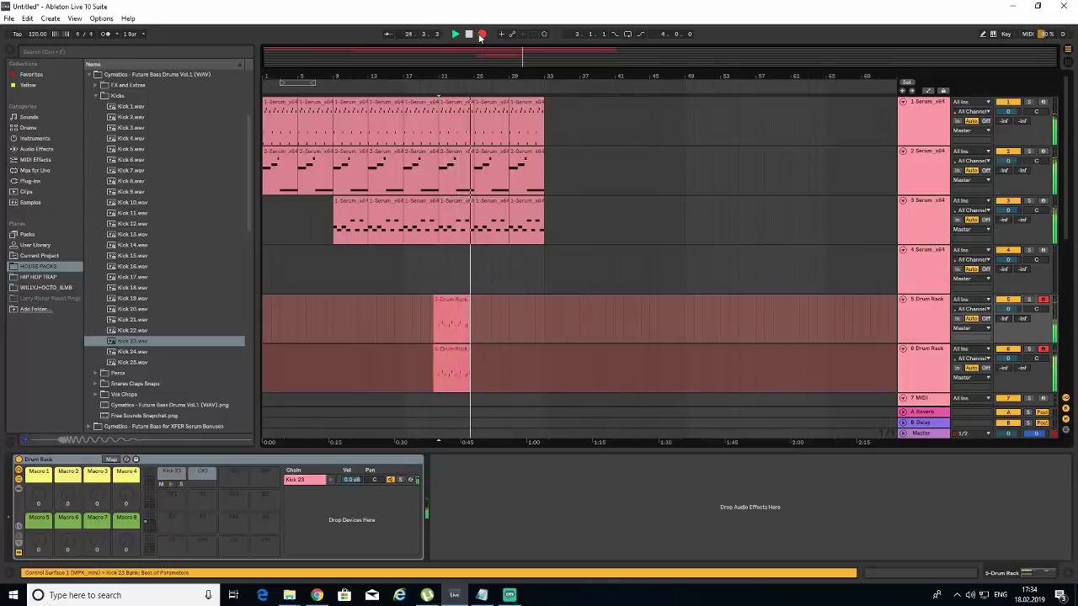
{"action": "left_click", "coordinate": [480, 35]}
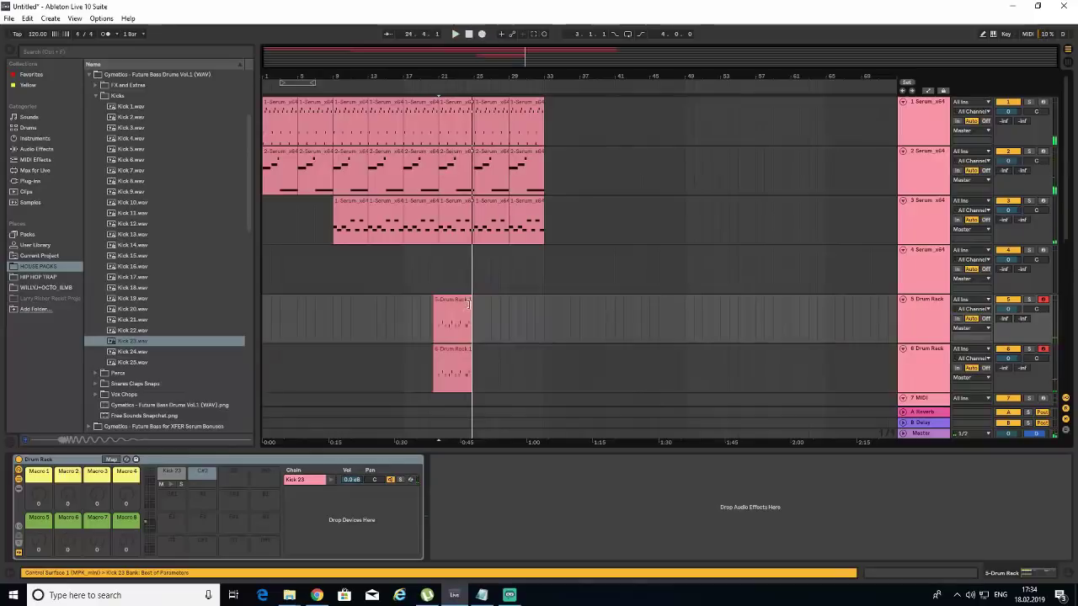
- Extend the recorded clips on tracks 5 and 6 to end at bar 25
{"action": "left_click_drag", "start_coordinate": [469, 306], "coordinate": [474, 304]}
{"action": "left_click_drag", "start_coordinate": [472, 349], "coordinate": [474, 349]}
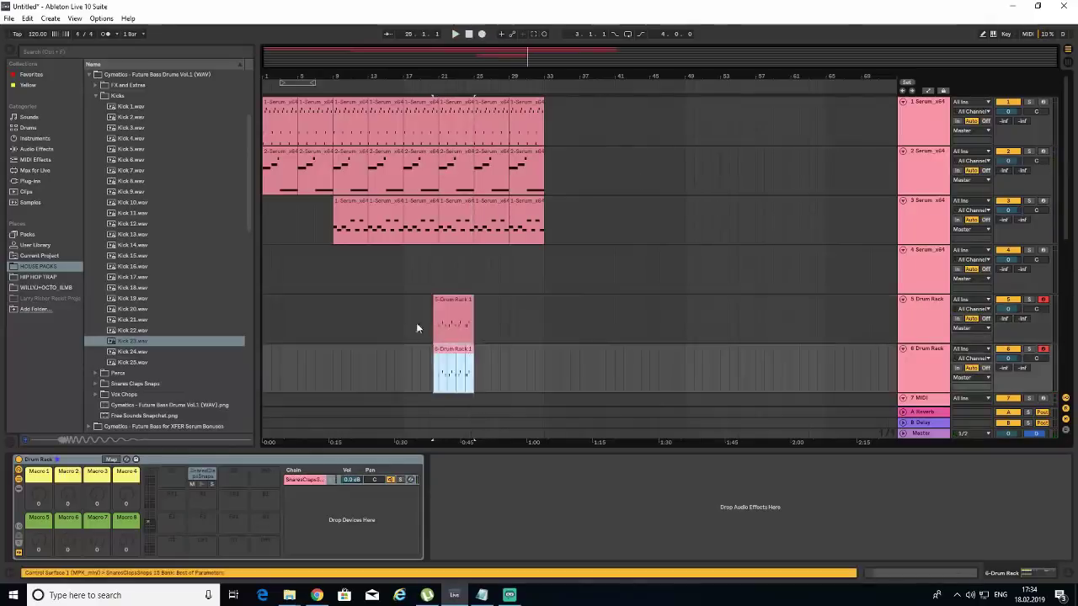
{"action": "left_click_drag", "start_coordinate": [418, 327], "coordinate": [432, 359]}
- Quantize the track 6 clip and move the snare hits in its bars 3, 4 and 5 onto beat three
{"action": "double_click", "coordinate": [449, 352]}
{"action": "right_click", "coordinate": [458, 279]}
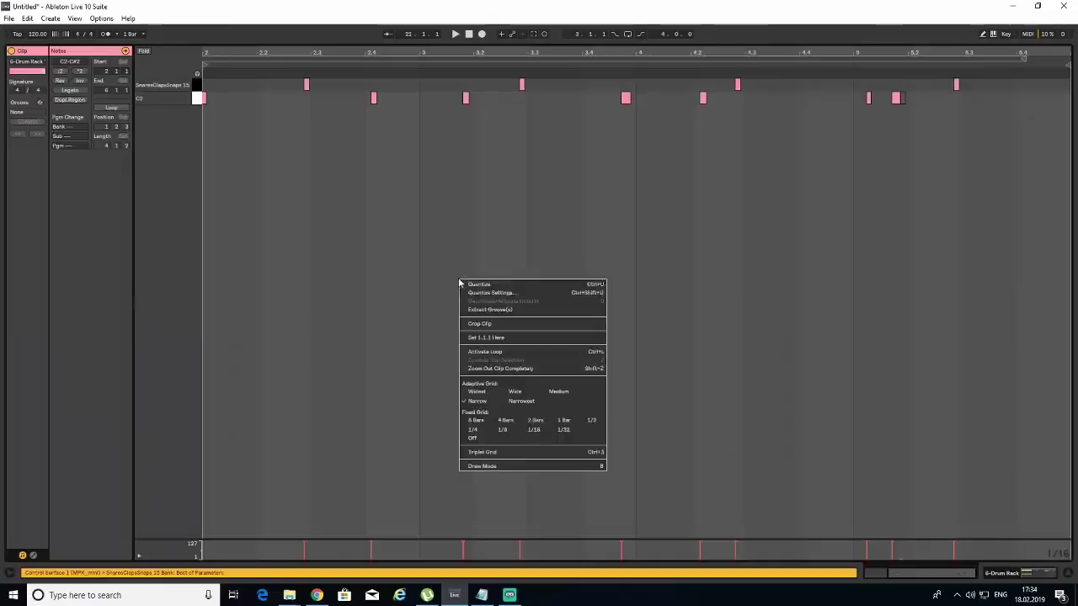
{"action": "left_click", "coordinate": [473, 286]}
{"action": "left_click", "coordinate": [379, 165]}
{"action": "left_click_drag", "start_coordinate": [521, 85], "coordinate": [535, 87]}
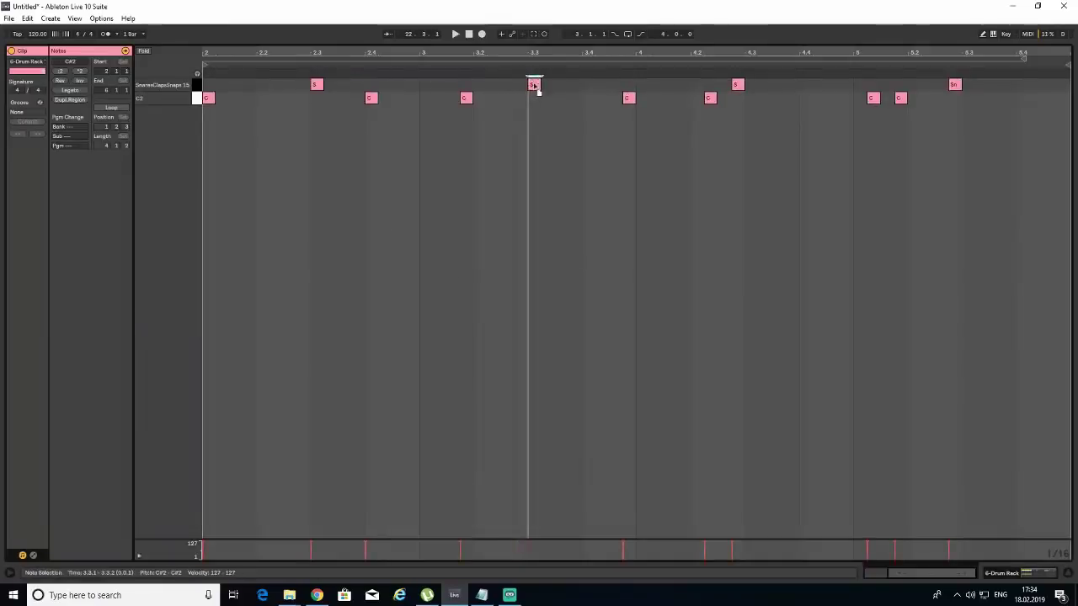
{"action": "left_click_drag", "start_coordinate": [737, 86], "coordinate": [751, 87]}
{"action": "left_click_drag", "start_coordinate": [957, 86], "coordinate": [968, 88]}
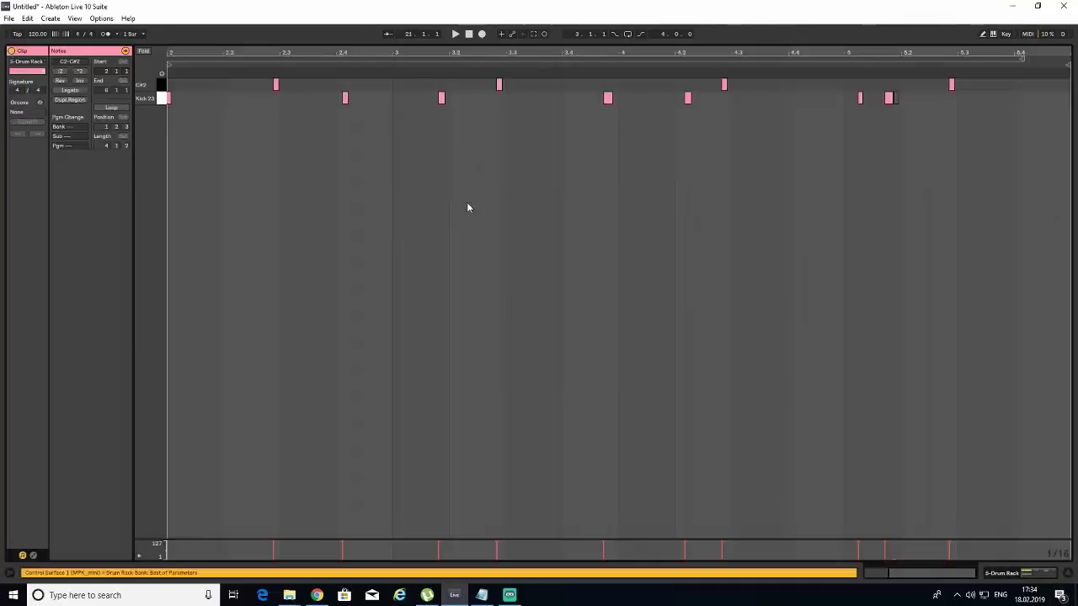
- Quantize the track 5 clip and move the kick just before beat 3.2 to 3.2.1
{"action": "left_click", "coordinate": [467, 208]}
{"action": "key", "text": "space"}
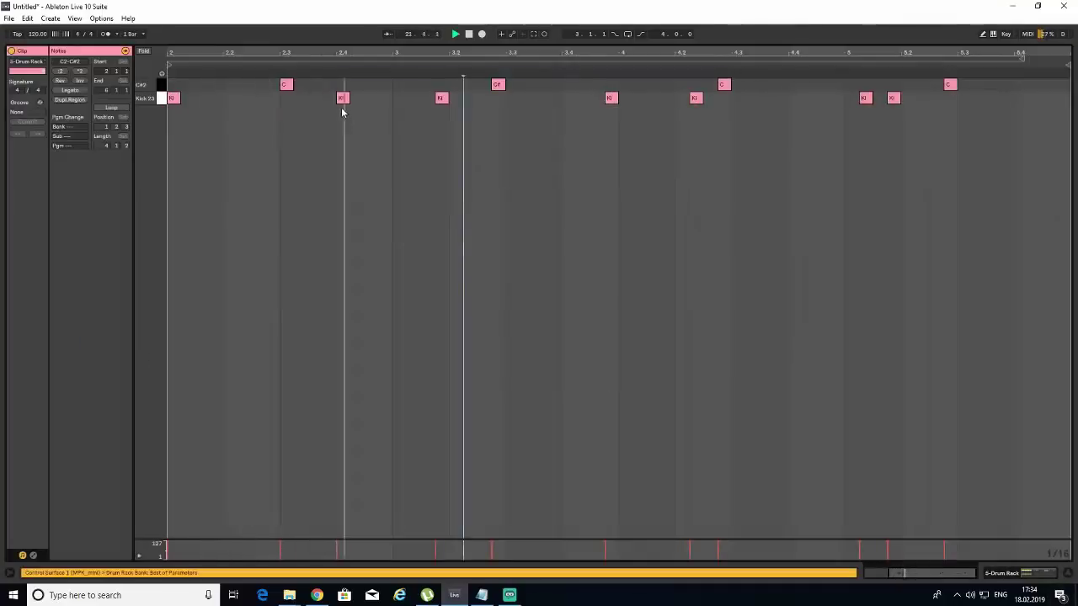
{"action": "left_click_drag", "start_coordinate": [442, 99], "coordinate": [457, 99]}
{"action": "key", "text": "space"}
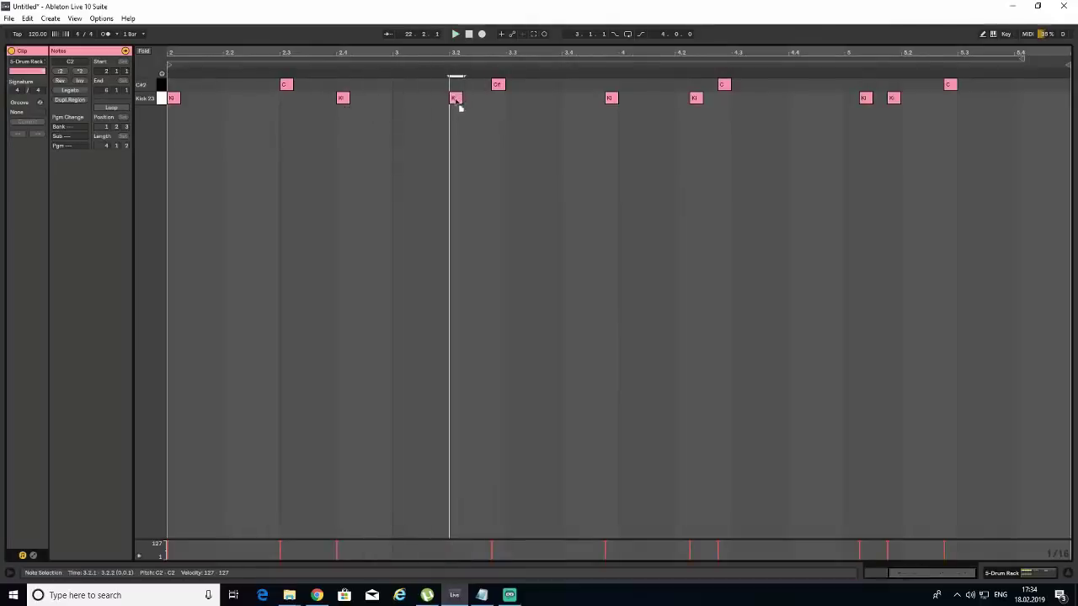
- Try moving the kick at 2.4 to 2.4.3 and adding another kick at the start of bar 3
{"action": "left_click_drag", "start_coordinate": [341, 100], "coordinate": [367, 101]}
{"action": "key", "text": "space"}
{"action": "left_click", "coordinate": [376, 121]}
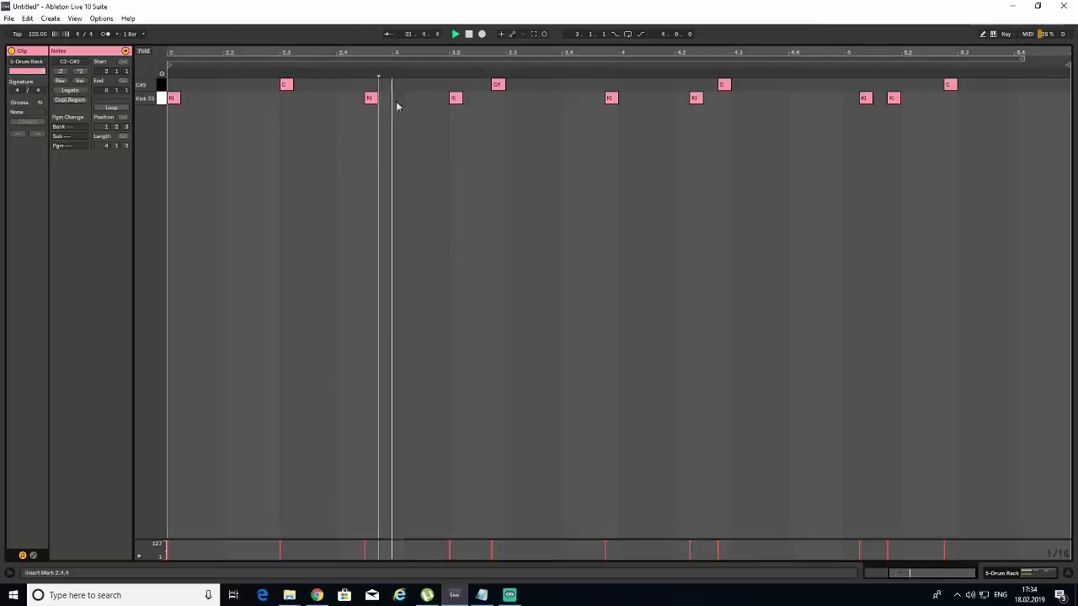
{"action": "double_click", "coordinate": [399, 99]}
{"action": "left_click", "coordinate": [395, 138]}
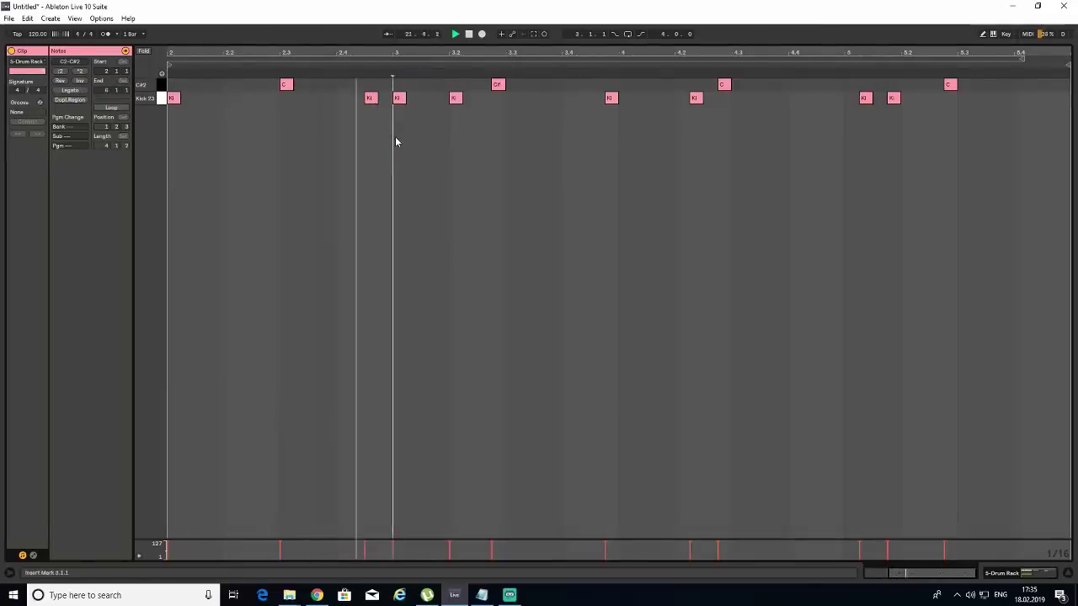
{"action": "key", "text": "ctrl+z"}
{"action": "key", "text": "ctrl+z"}
{"action": "key", "text": "space"}
{"action": "left_click", "coordinate": [336, 140]}
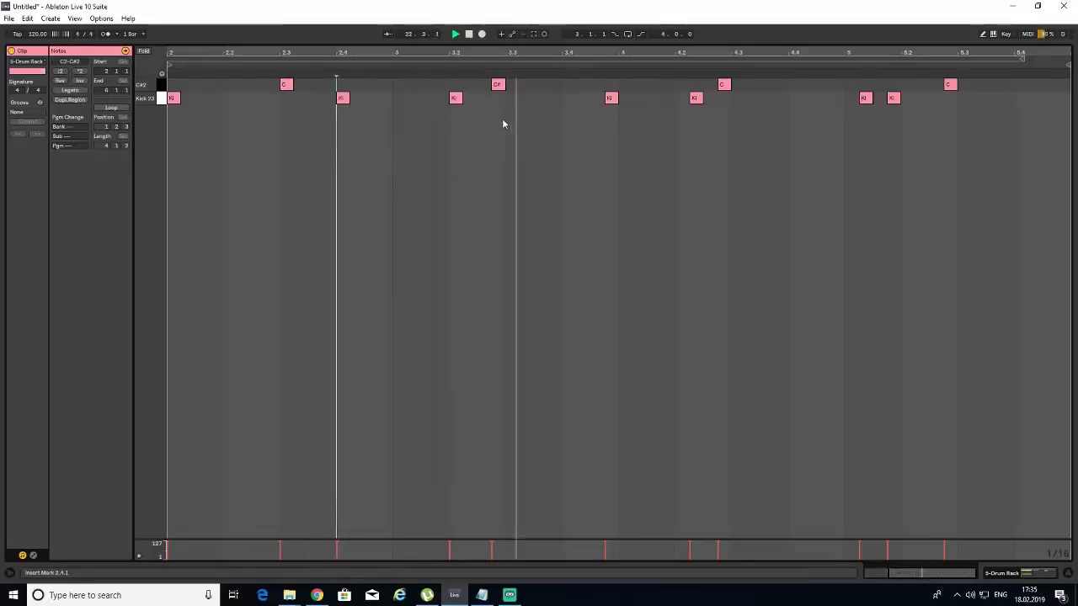
- Move track 5's kicks to 3.4.3, 4.2.1, 5.1.1 and 5.1.3, and shift the kick at 2.4 to 2.4.3
{"action": "left_click_drag", "start_coordinate": [610, 100], "coordinate": [596, 102]}
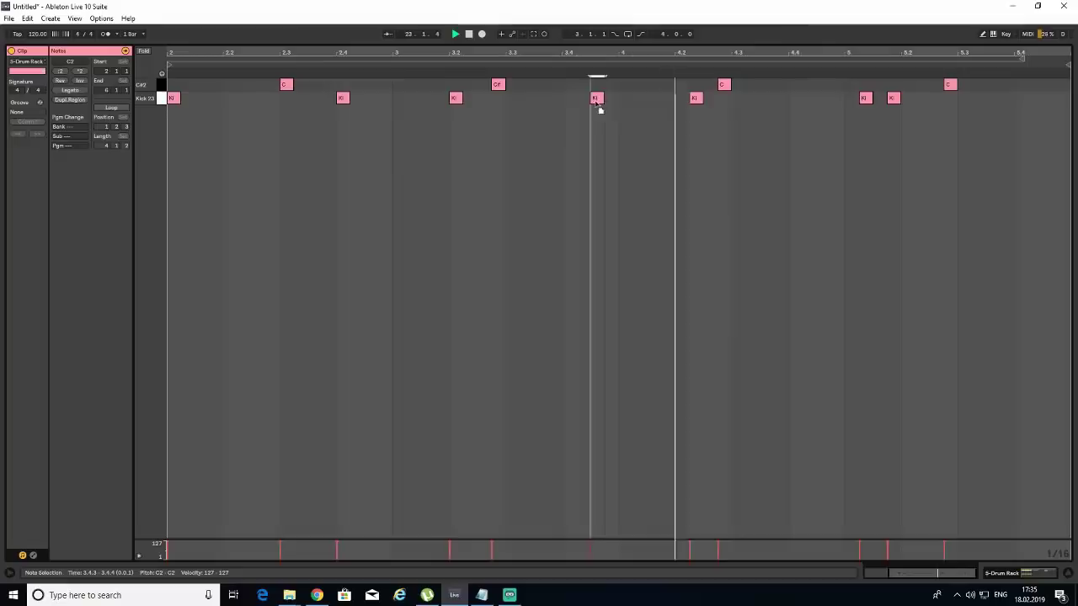
{"action": "left_click_drag", "start_coordinate": [697, 101], "coordinate": [685, 103]}
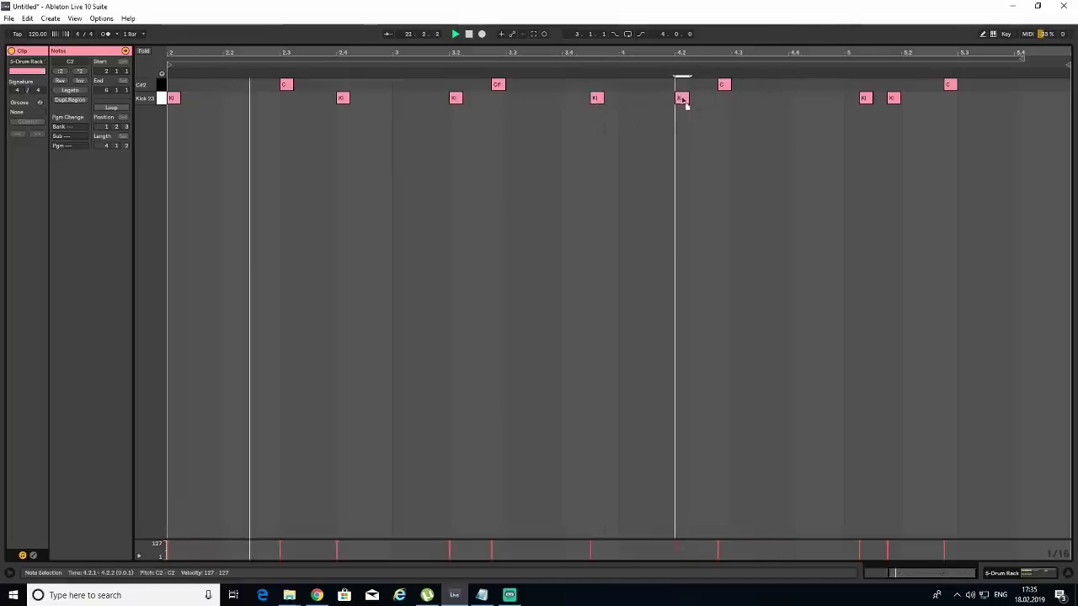
{"action": "left_click_drag", "start_coordinate": [858, 107], "coordinate": [880, 104]}
{"action": "left_click_drag", "start_coordinate": [345, 102], "coordinate": [375, 105]}
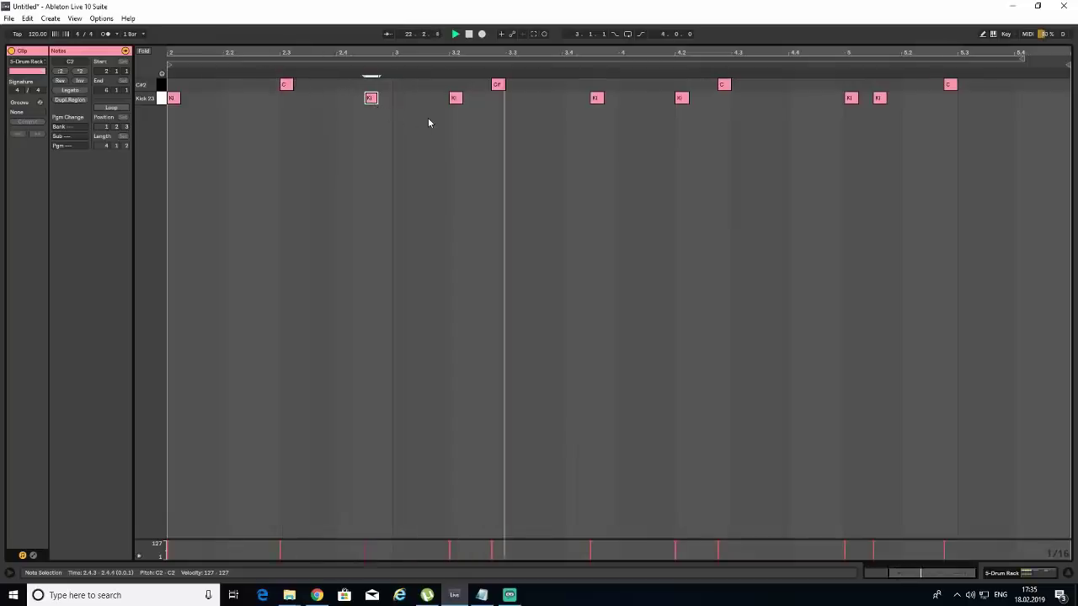
- Replace the kick at 3.2.1 with one at the start of bar 3, and move the 3.4.3 kick to 3.4.1
{"action": "left_click_drag", "start_coordinate": [596, 99], "coordinate": [626, 99]}
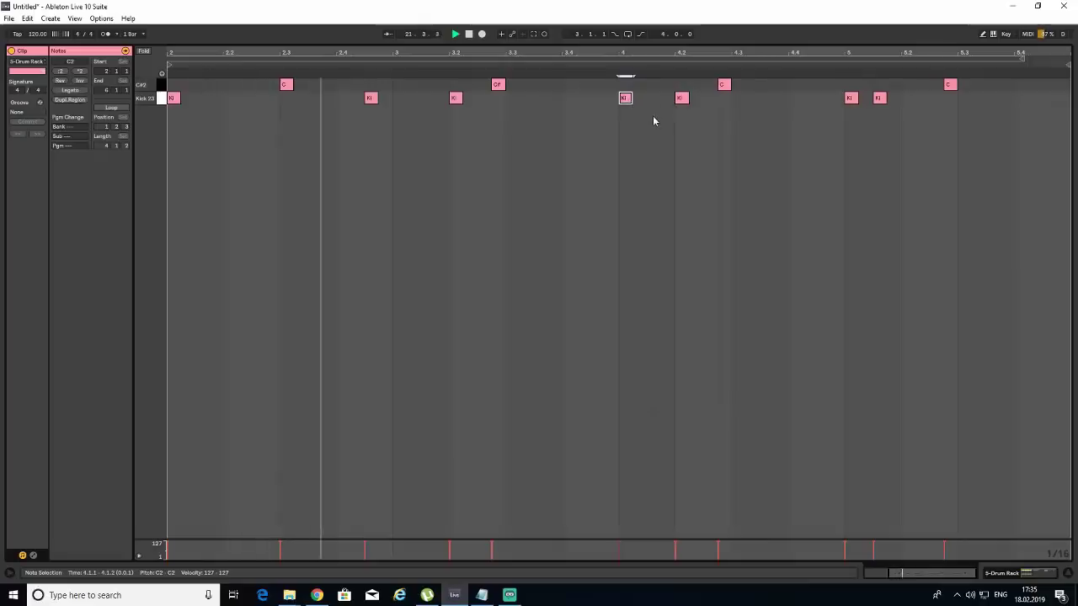
{"action": "double_click", "coordinate": [396, 99]}
{"action": "left_click", "coordinate": [455, 99]}
{"action": "key", "text": "Delete"}
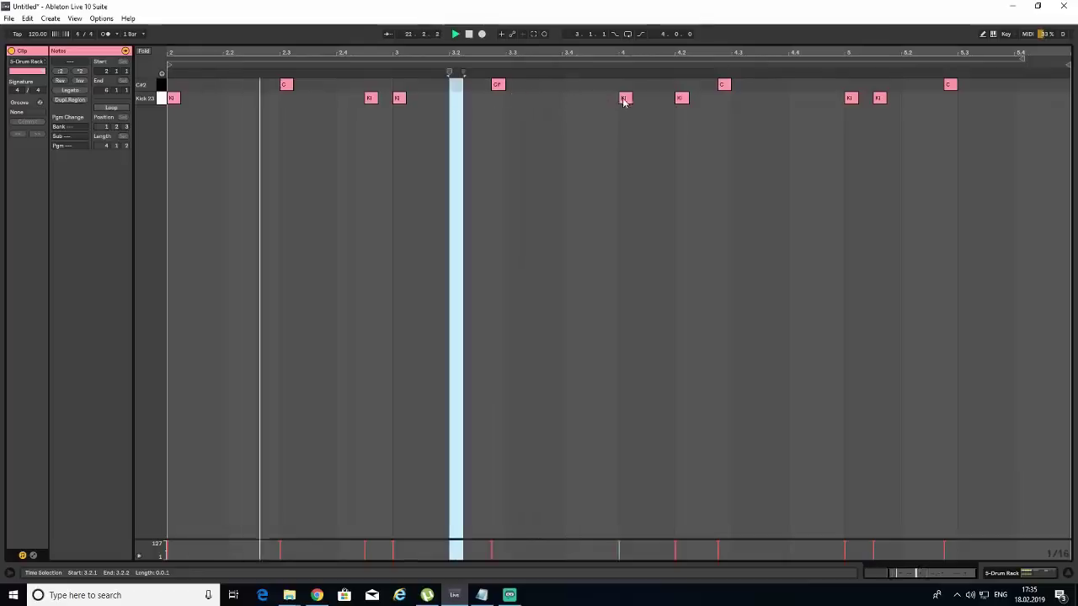
{"action": "left_click_drag", "start_coordinate": [625, 99], "coordinate": [569, 99]}
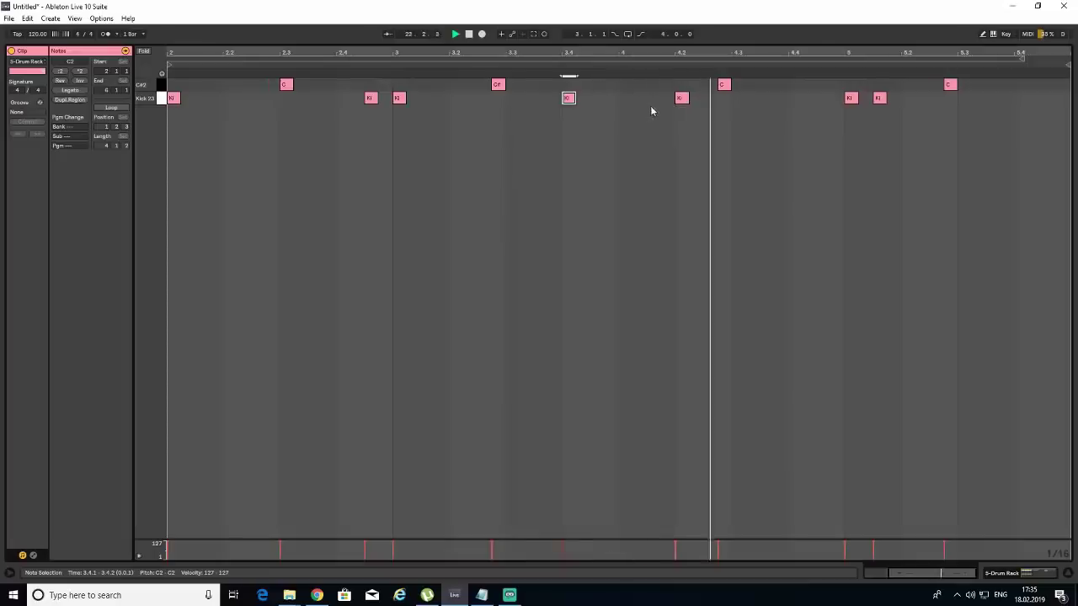
{"action": "left_click", "coordinate": [816, 103]}
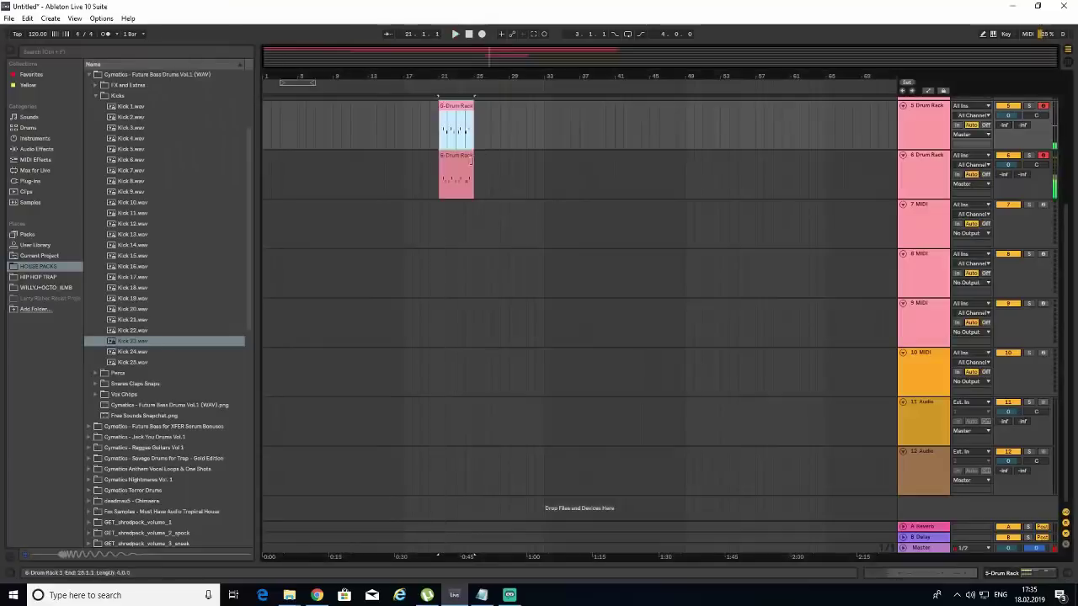
- Duplicate both Drum Rack clips twice so the drum pattern runs from bar 21 to bar 33
{"action": "left_click", "coordinate": [471, 160], "text": "shift"}
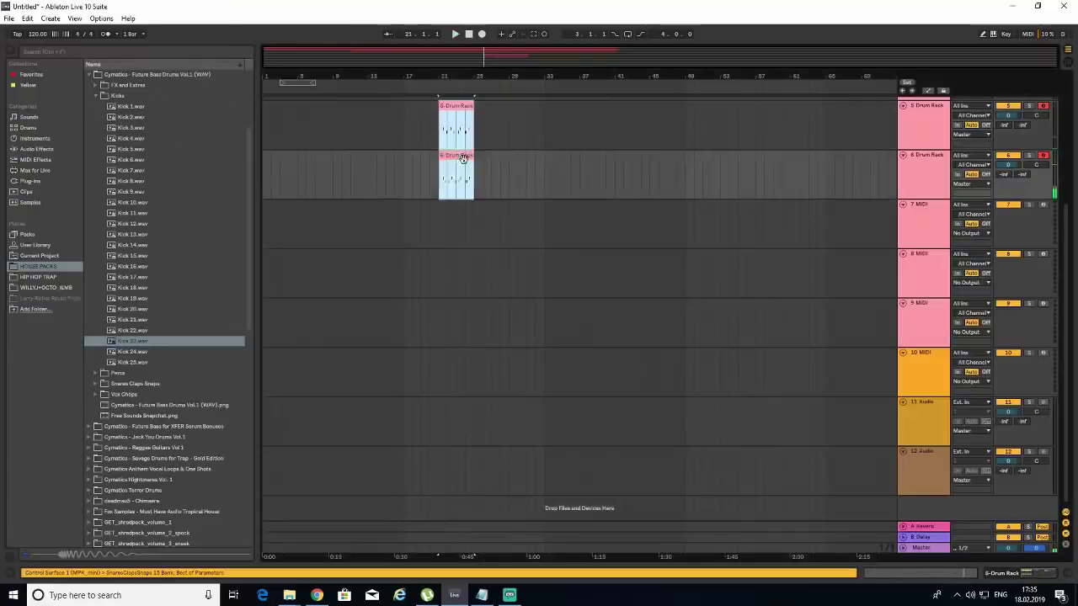
{"action": "key", "text": "ctrl+d"}
{"action": "key", "text": "ctrl+d"}
- Add the ValhallaRoom_x64 plug-in after the Drum Rack on track 6
{"action": "left_click", "coordinate": [915, 184]}
{"action": "left_click", "coordinate": [1026, 573]}
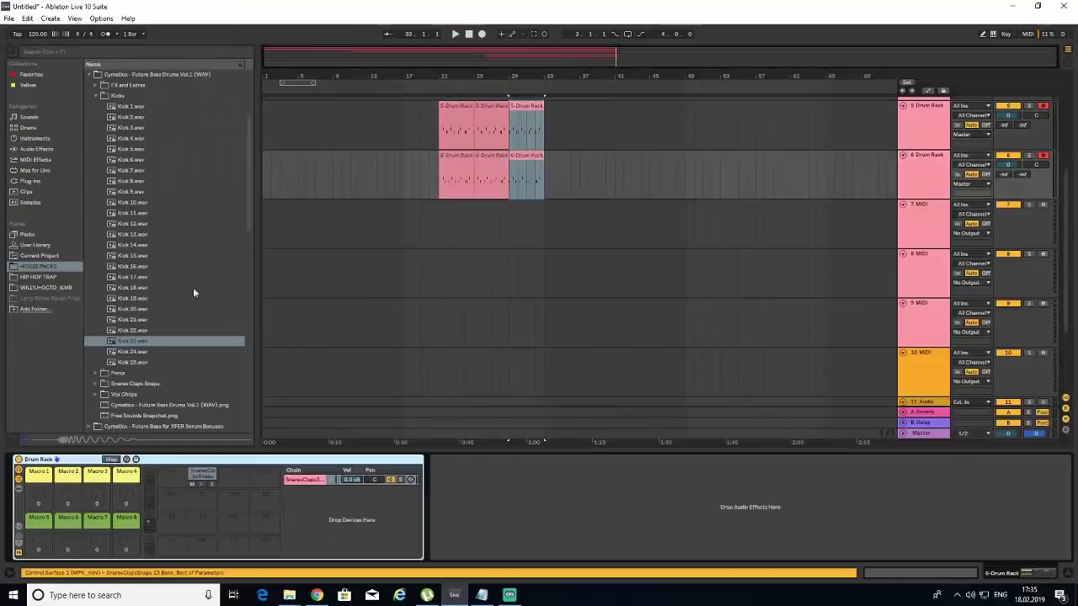
{"action": "left_click", "coordinate": [53, 180]}
{"action": "left_click", "coordinate": [214, 383]}
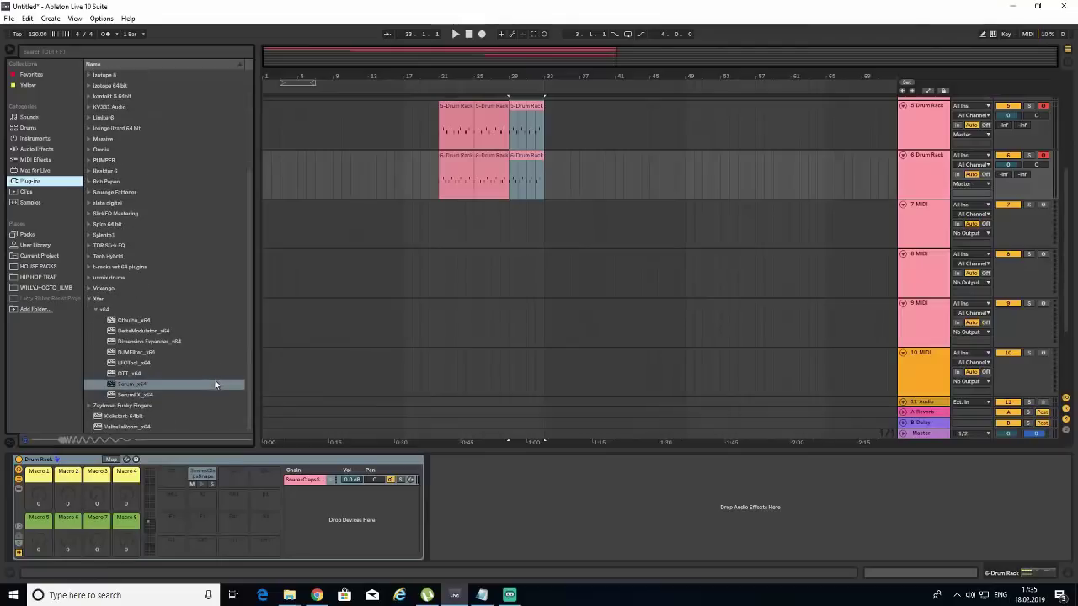
{"action": "double_click", "coordinate": [121, 427]}
- Set the snare reverb's mix to 31.3 % and its decay to 1.33 s in ValhallaRoom, and close the plug-in window
{"action": "left_click_drag", "start_coordinate": [553, 303], "coordinate": [551, 341]}
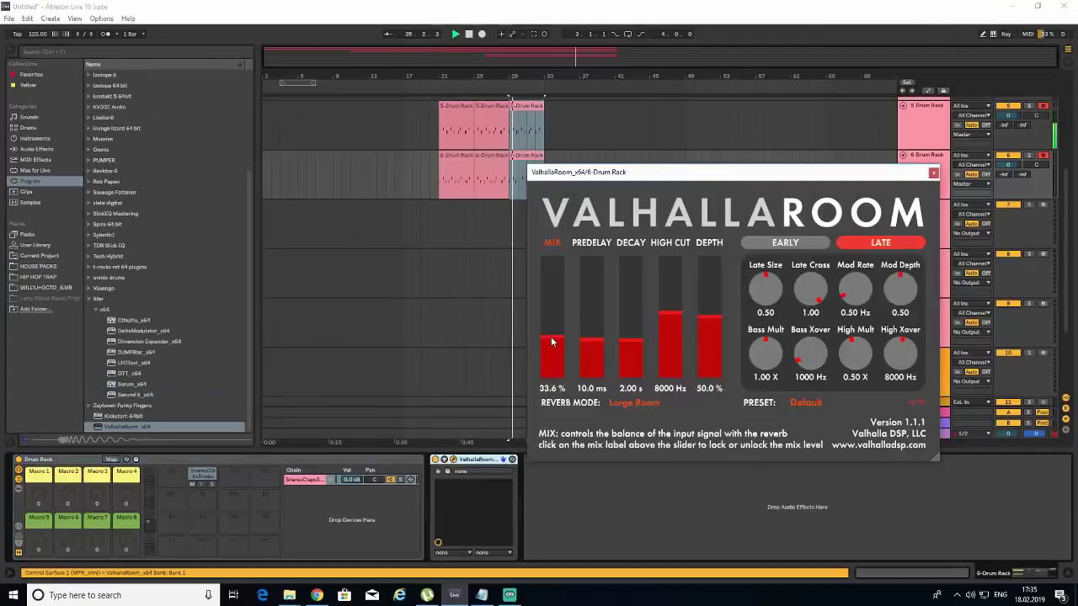
{"action": "left_click_drag", "start_coordinate": [629, 342], "coordinate": [626, 356]}
{"action": "left_click", "coordinate": [552, 345]}
{"action": "left_click_drag", "start_coordinate": [552, 346], "coordinate": [549, 335]}
{"action": "left_click_drag", "start_coordinate": [624, 358], "coordinate": [625, 344]}
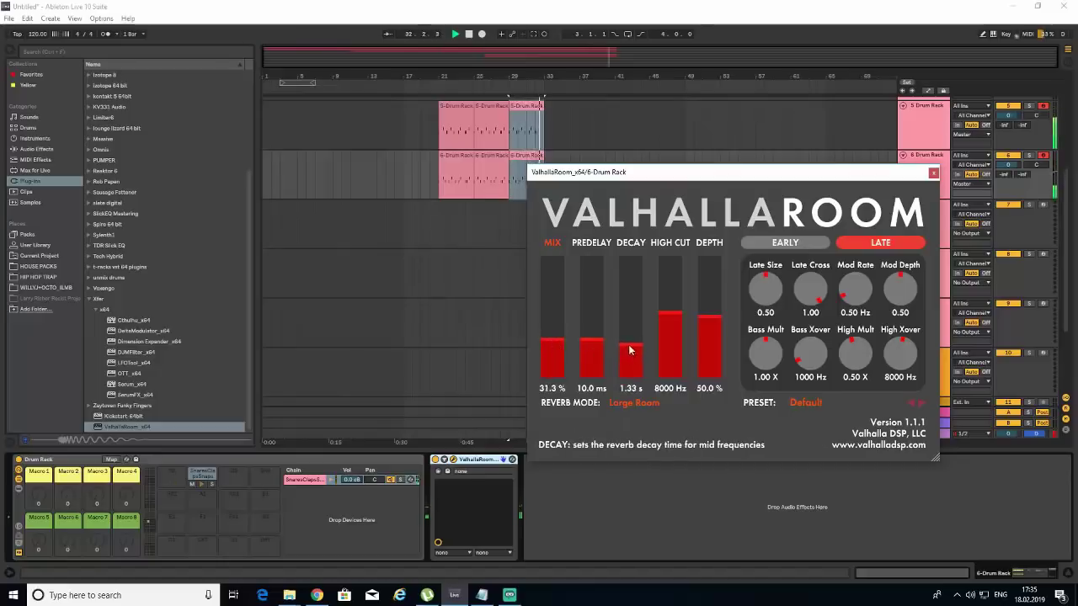
{"action": "left_click", "coordinate": [932, 173]}
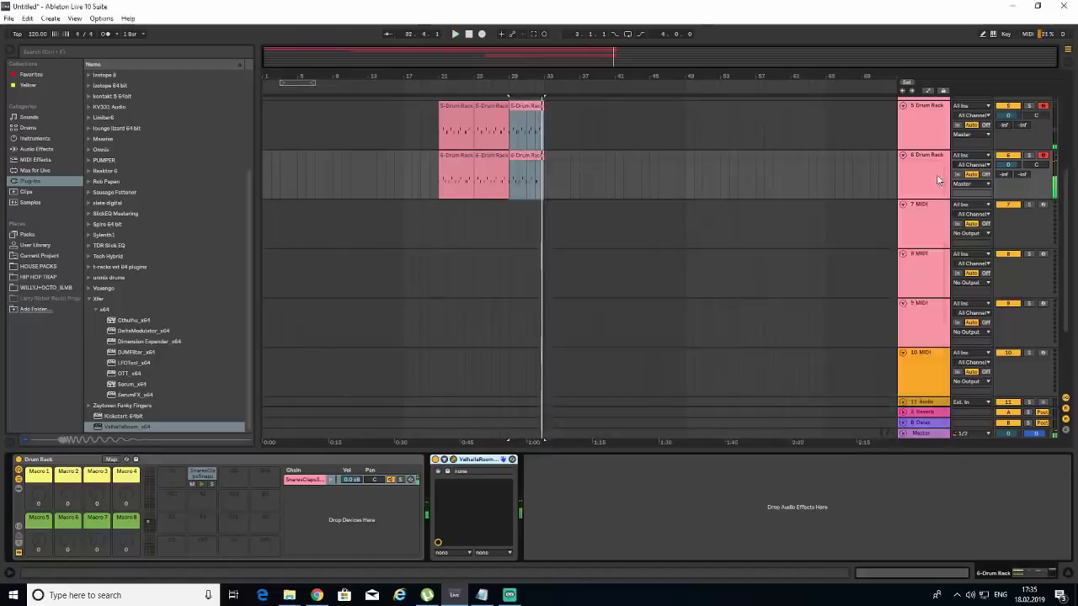
- Open the last Drum Rack clip on track 5, select the kick at 5.1.3 and play the pattern
{"action": "double_click", "coordinate": [533, 108]}
{"action": "left_click", "coordinate": [878, 98]}
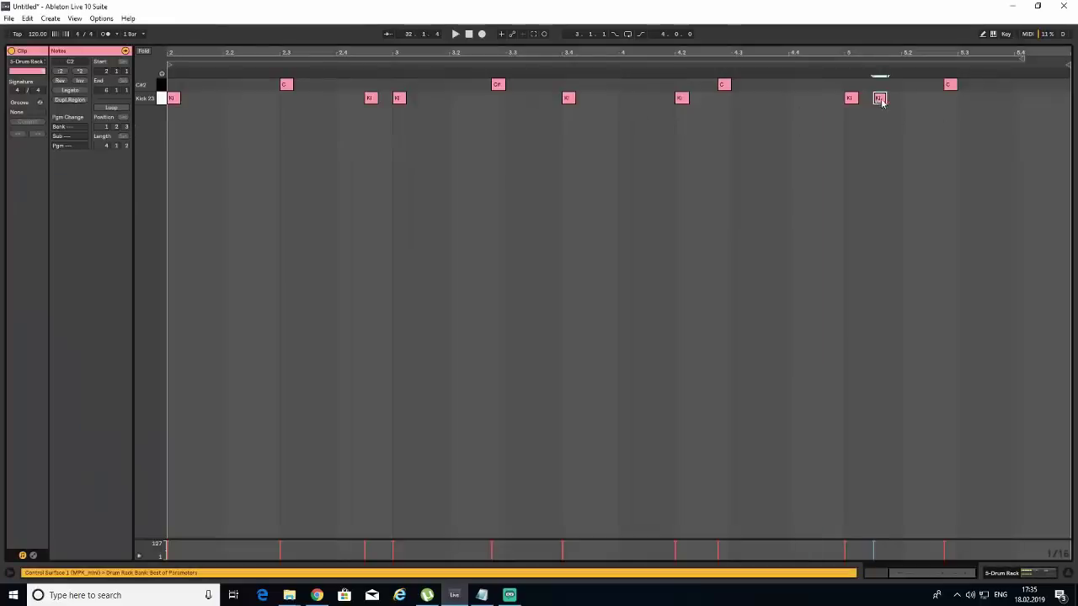
{"action": "key", "text": "space"}
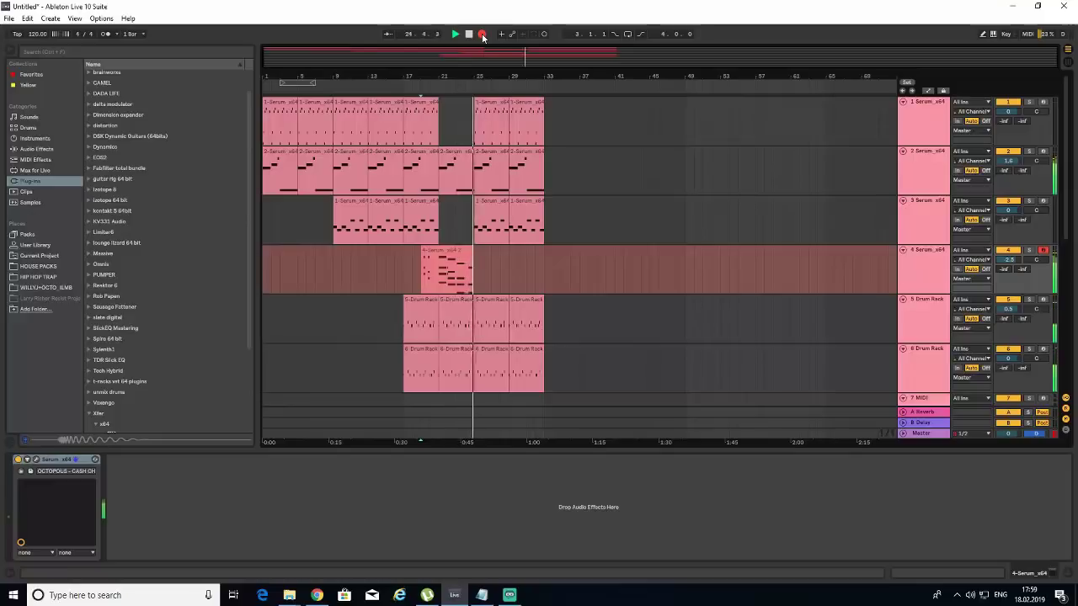
- Stop recording on the track 4 Serum and remove the part of the recorded clip before bar 21
{"action": "left_click", "coordinate": [482, 35]}
{"action": "left_click_drag", "start_coordinate": [396, 270], "coordinate": [438, 268]}
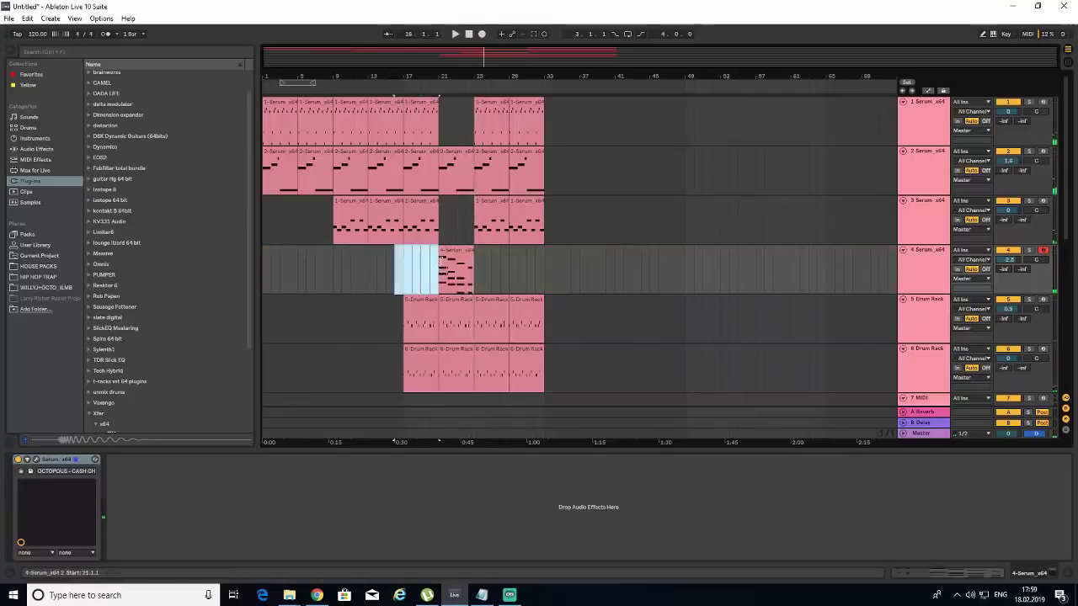
- Open the recorded Serum clip on track 4 and quantize its notes
{"action": "double_click", "coordinate": [441, 267]}
{"action": "right_click", "coordinate": [375, 336]}
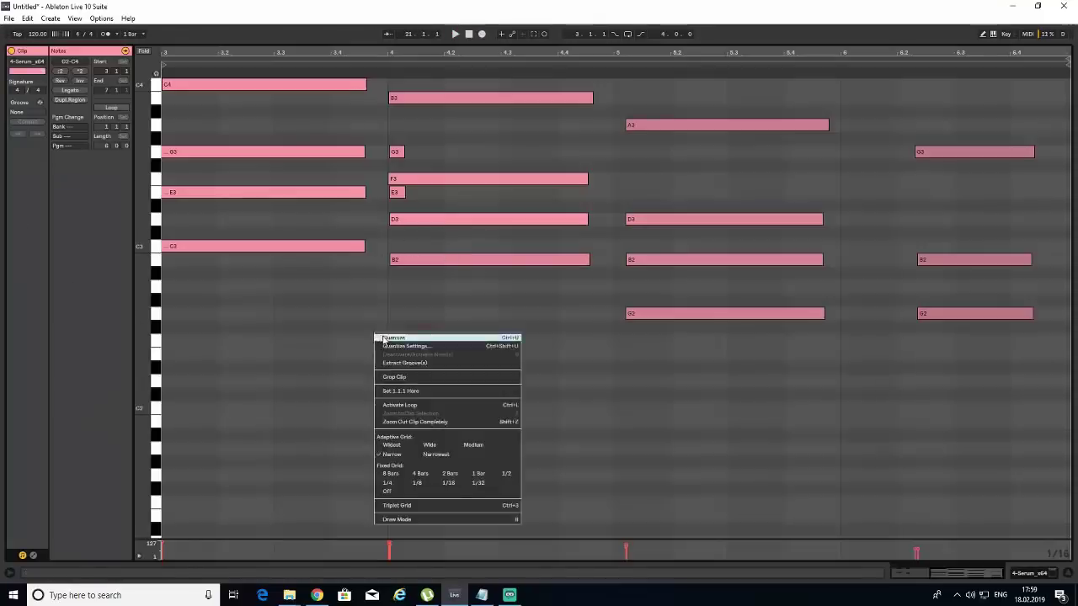
{"action": "left_click", "coordinate": [383, 339]}
- Try lowering the first chord's top note to B3 and listen to it
{"action": "scroll", "coordinate": [357, 248], "scroll_direction": "up", "scroll_amount": 1}
{"action": "key", "text": "space"}
{"action": "left_click_drag", "start_coordinate": [305, 186], "coordinate": [309, 200]}
{"action": "left_click", "coordinate": [311, 181]}
{"action": "key", "text": "space"}
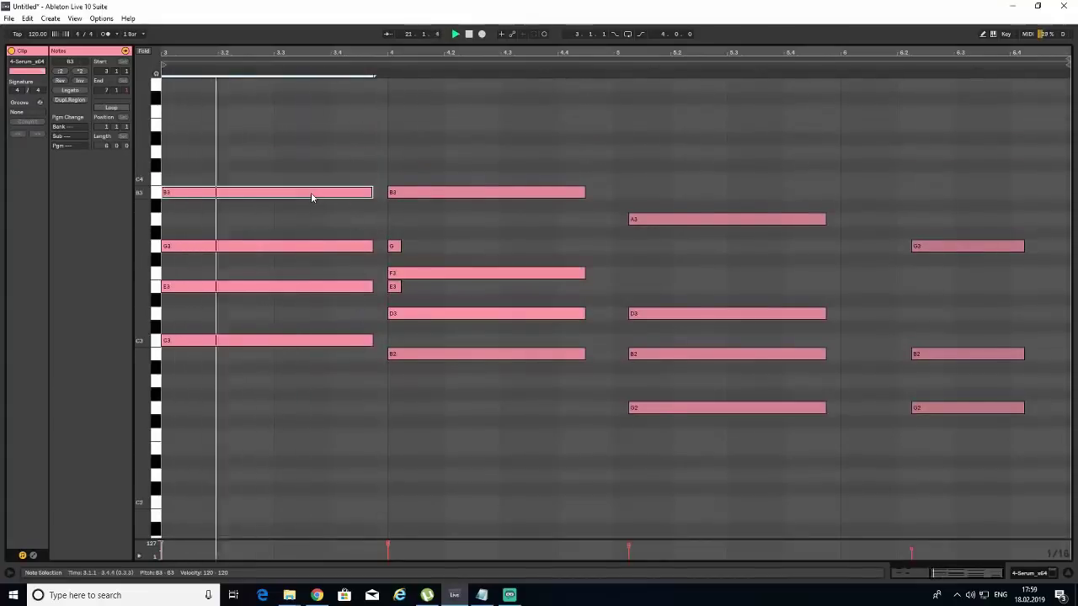
- Delete the short G3 and E3 notes at the start of bar 4 and play back the first chord
{"action": "left_click", "coordinate": [398, 288]}
{"action": "key", "text": "Delete"}
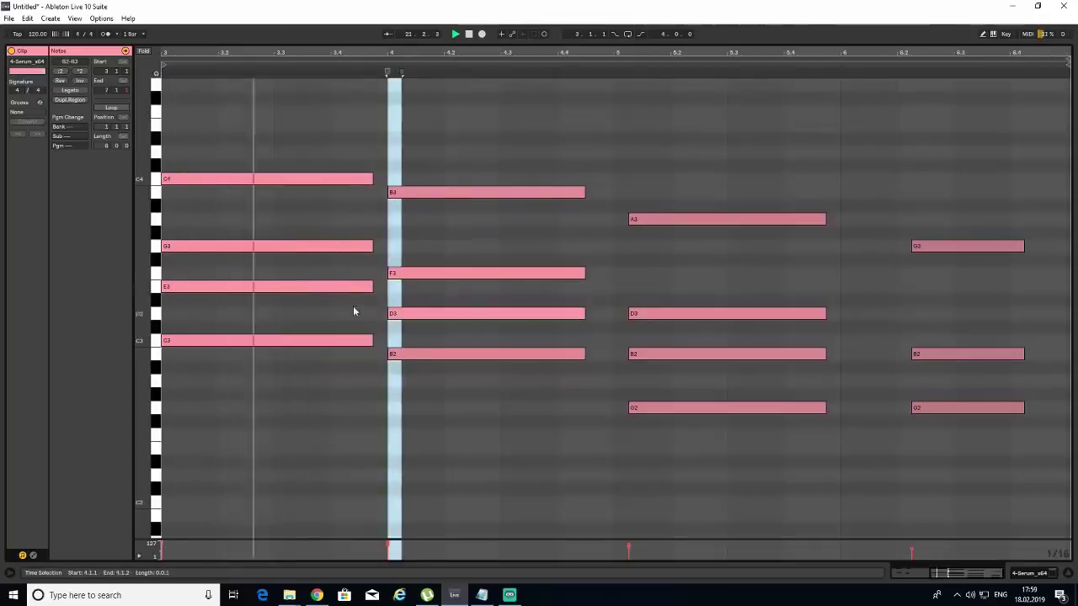
{"action": "left_click", "coordinate": [356, 285]}
{"action": "key", "text": "space"}
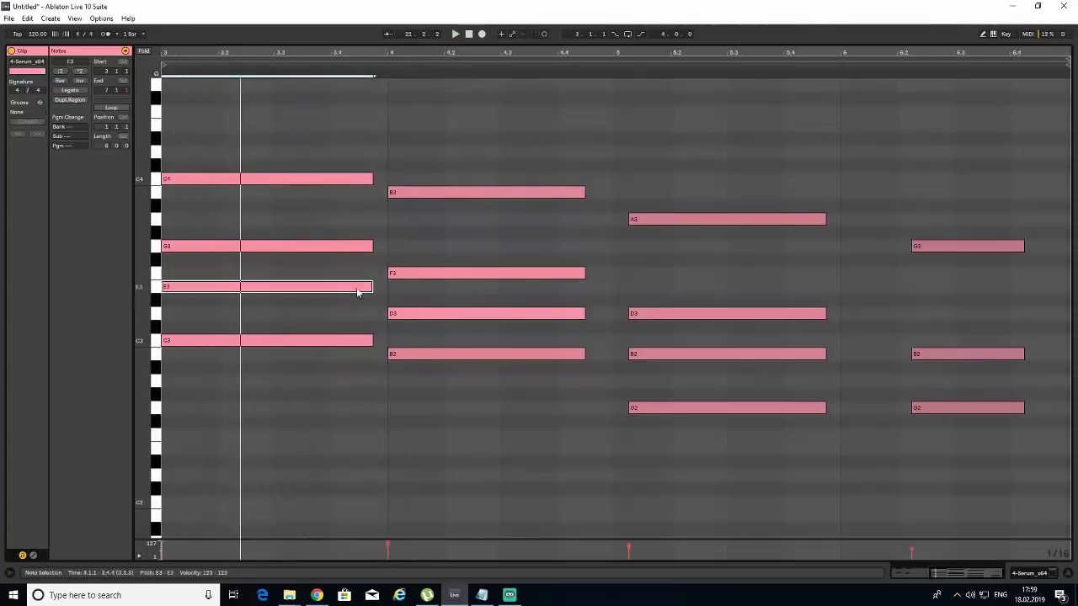
- Extend the first chord's notes to the start of bar 4 and lower its C3 to B2
{"action": "key", "text": "space"}
{"action": "mouse_move", "coordinate": [350, 250]}
{"action": "left_mouse_down"}
{"action": "mouse_move", "coordinate": [356, 222]}
{"action": "mouse_move", "coordinate": [356, 249]}
{"action": "left_mouse_up"}
{"action": "key", "text": "space"}
{"action": "left_click_drag", "start_coordinate": [337, 338], "coordinate": [386, 178]}
{"action": "key", "text": "space"}
{"action": "left_click", "coordinate": [409, 192]}
{"action": "key", "text": "space"}
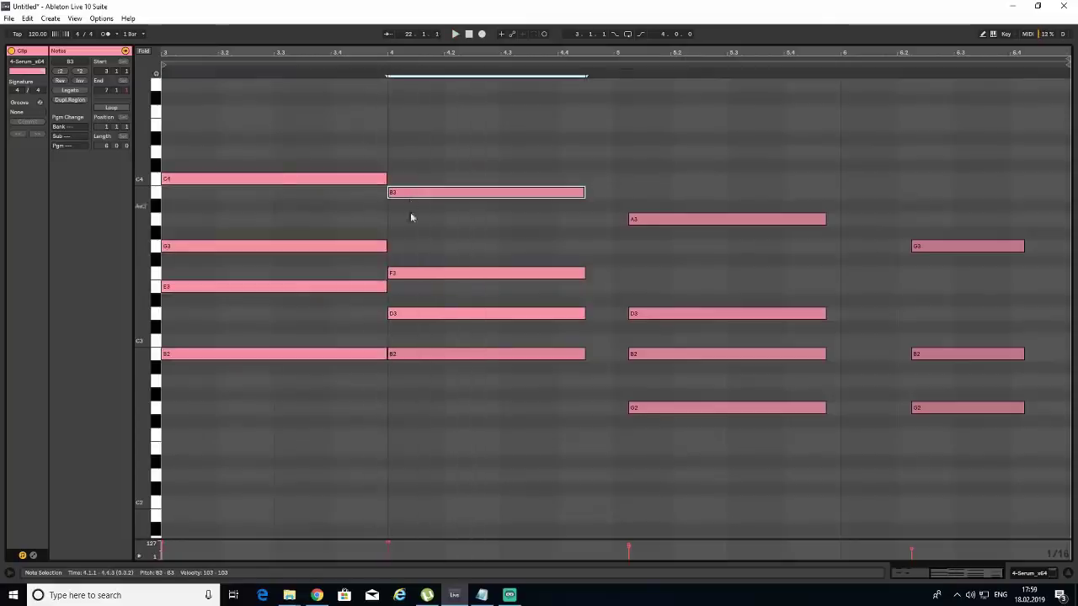
- Lower the first chord's E3 to D#3 and play it back
{"action": "left_click", "coordinate": [241, 311]}
{"action": "key", "text": "space"}
{"action": "left_click_drag", "start_coordinate": [250, 290], "coordinate": [252, 300]}
{"action": "key", "text": "space"}
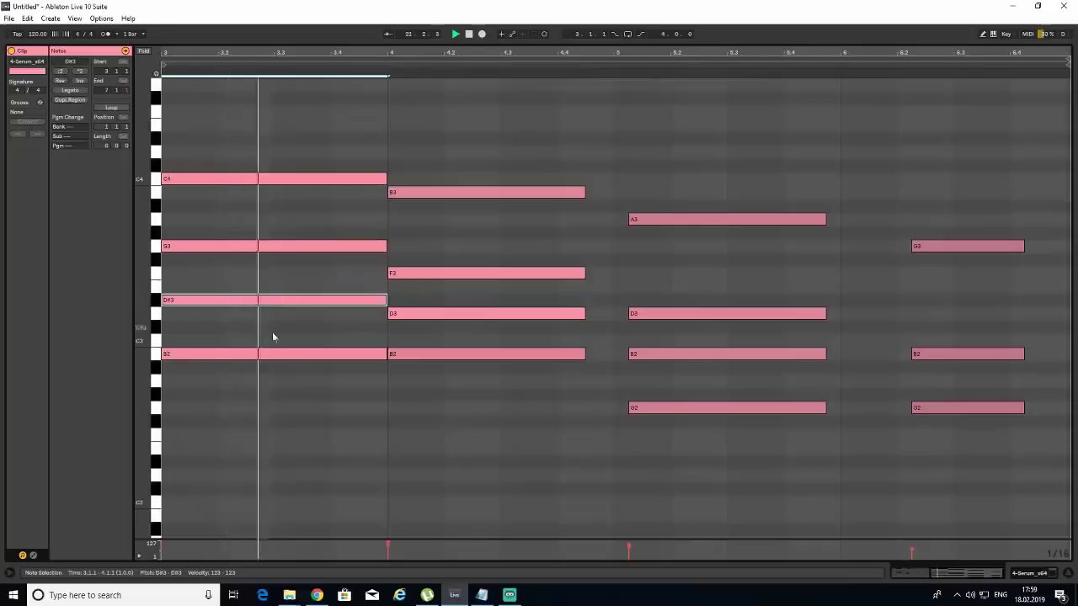
- Try the first chord's bottom note at A#2, and set it to C3
{"action": "left_click_drag", "start_coordinate": [287, 358], "coordinate": [289, 370]}
{"action": "key", "text": "space"}
{"action": "key", "text": "space"}
{"action": "left_click_drag", "start_coordinate": [362, 368], "coordinate": [360, 345]}
{"action": "key", "text": "space"}
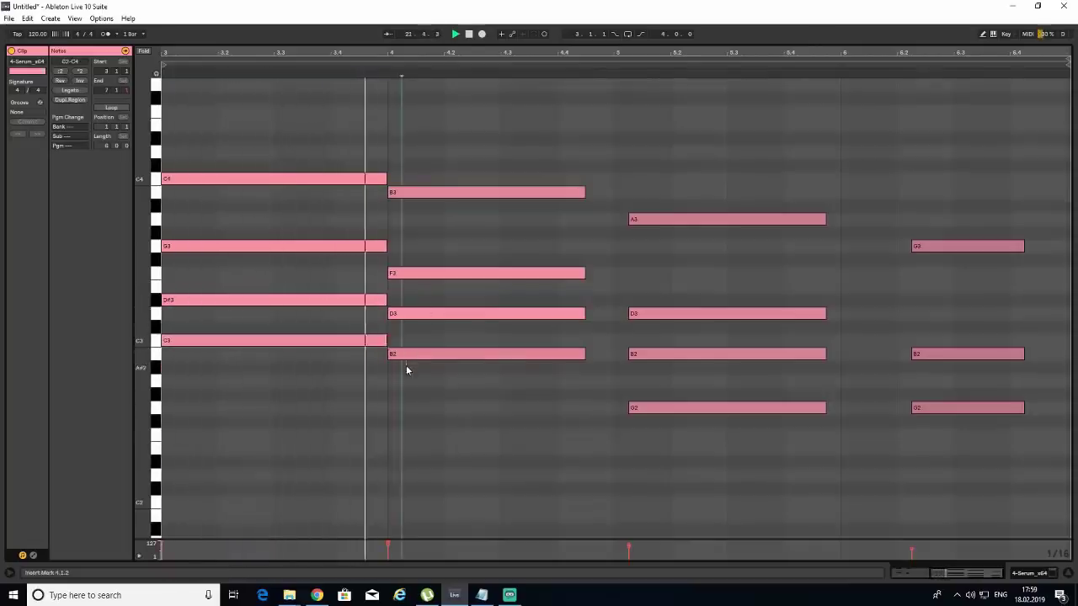
- Lower the bar 4 chord's bottom note to A#2 and its top note to A#3
{"action": "left_click_drag", "start_coordinate": [402, 354], "coordinate": [403, 368]}
{"action": "left_click_drag", "start_coordinate": [403, 193], "coordinate": [404, 208]}
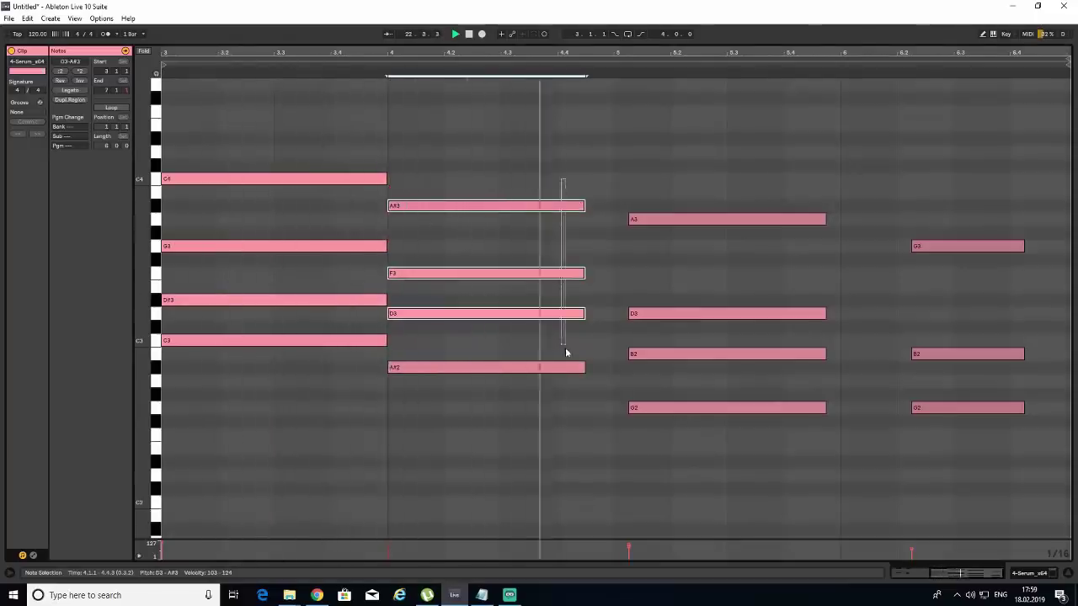
{"action": "key", "text": "space"}
- Extend all notes of the bar 4 chord to the start of bar 5
{"action": "left_click", "coordinate": [587, 371]}
{"action": "left_click_drag", "start_coordinate": [574, 383], "coordinate": [613, 204]}
{"action": "left_click", "coordinate": [515, 173]}
{"action": "key", "text": "space"}
- Try raising the bar 4 chord's top note to C4, and undo it
{"action": "left_click_drag", "start_coordinate": [398, 207], "coordinate": [402, 179]}
{"action": "left_click", "coordinate": [383, 219]}
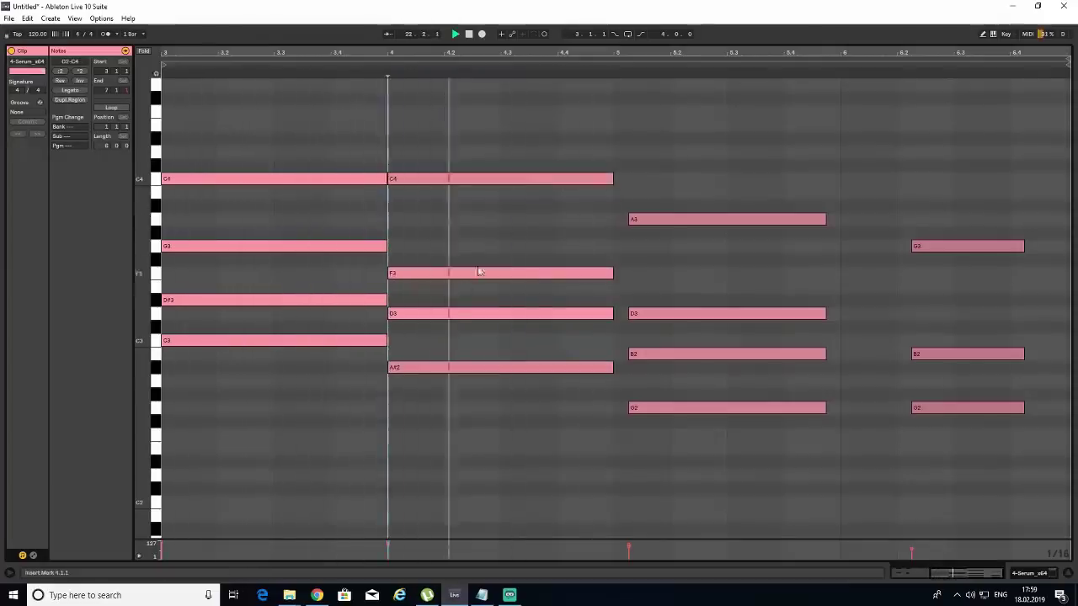
{"action": "key", "text": "ctrl+z"}
- Set the two lowest notes of the bar 4 chord to B2 and D#3
{"action": "left_click_drag", "start_coordinate": [406, 365], "coordinate": [397, 300]}
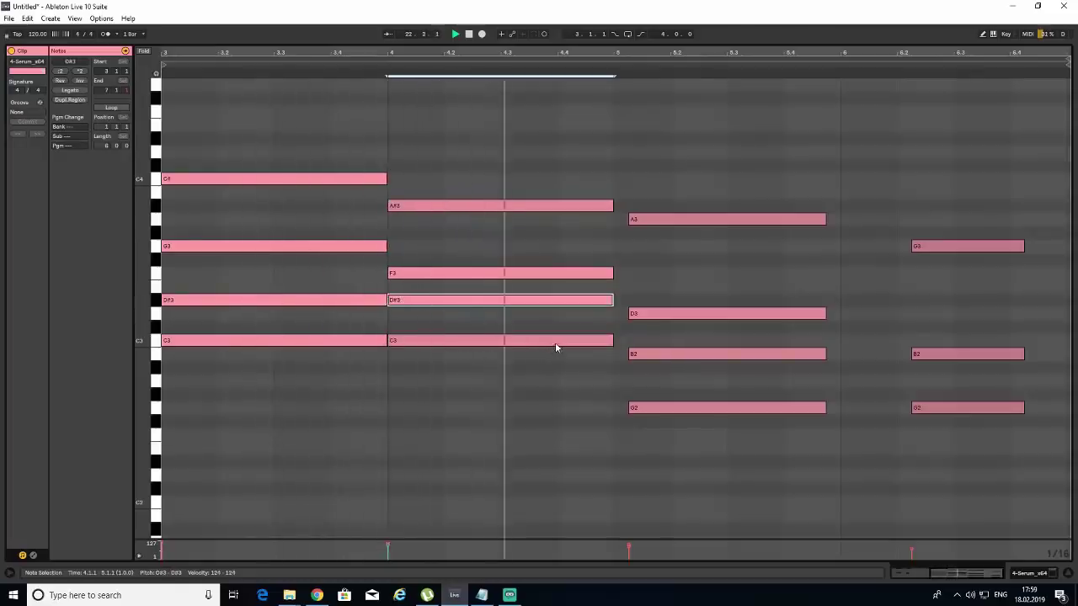
{"action": "left_click_drag", "start_coordinate": [555, 343], "coordinate": [556, 357]}
- Move the third chord to start exactly at bar 5 and lower its B2 to A#2
{"action": "left_click_drag", "start_coordinate": [654, 458], "coordinate": [635, 225]}
{"action": "left_click", "coordinate": [627, 243]}
{"action": "left_click_drag", "start_coordinate": [625, 354], "coordinate": [628, 373]}
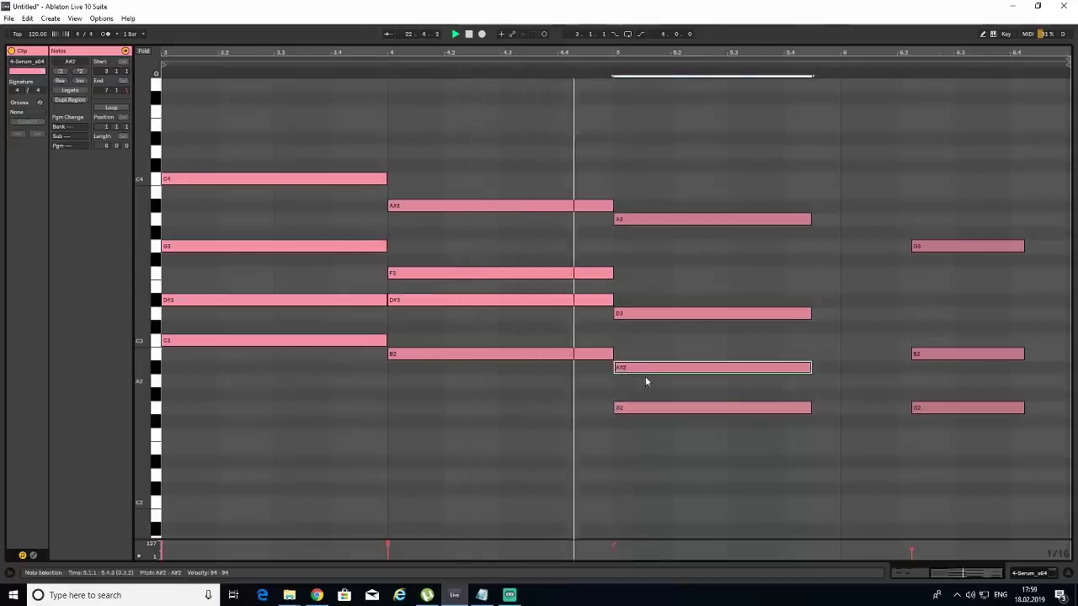
- Extend the bar 5 chord to the start of bar 6 and lower its top note to G#3
{"action": "left_click_drag", "start_coordinate": [733, 477], "coordinate": [840, 410]}
{"action": "left_click", "coordinate": [797, 232]}
{"action": "key", "text": "space"}
- Move the last chord to the start of bar 6, and lower the bar 5 chord's top note to G3
{"action": "left_click_drag", "start_coordinate": [909, 450], "coordinate": [878, 253]}
{"action": "left_click", "coordinate": [839, 266]}
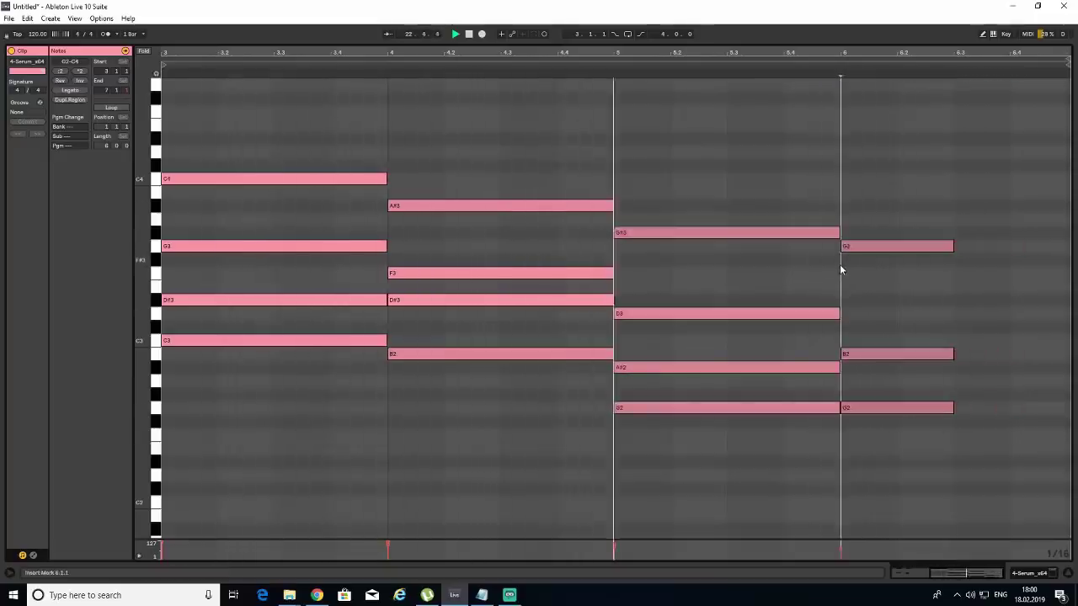
{"action": "left_click_drag", "start_coordinate": [623, 233], "coordinate": [630, 250]}
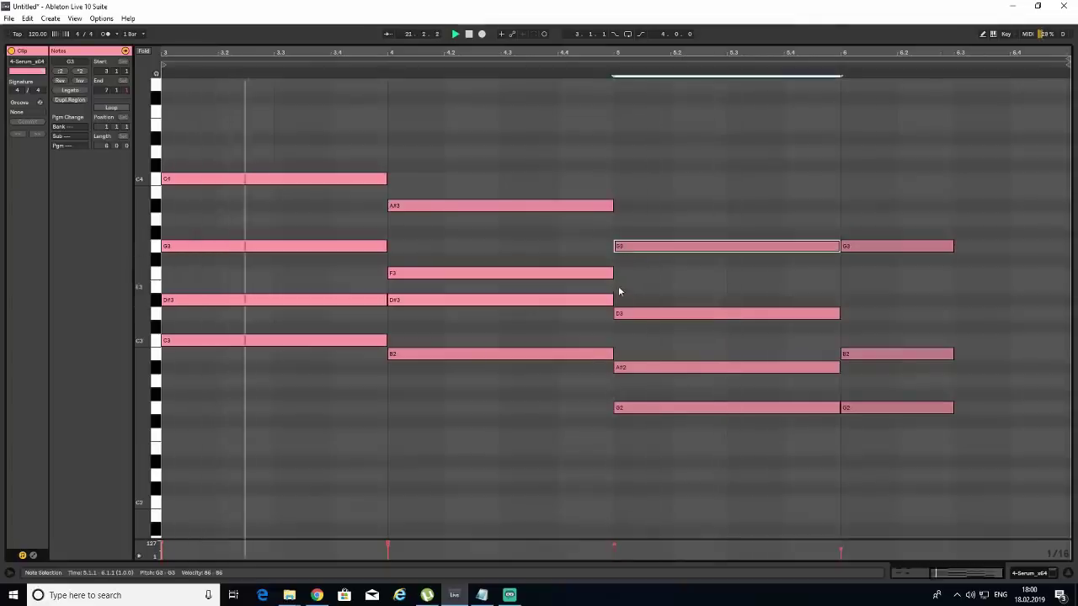
{"action": "left_click", "coordinate": [385, 234]}
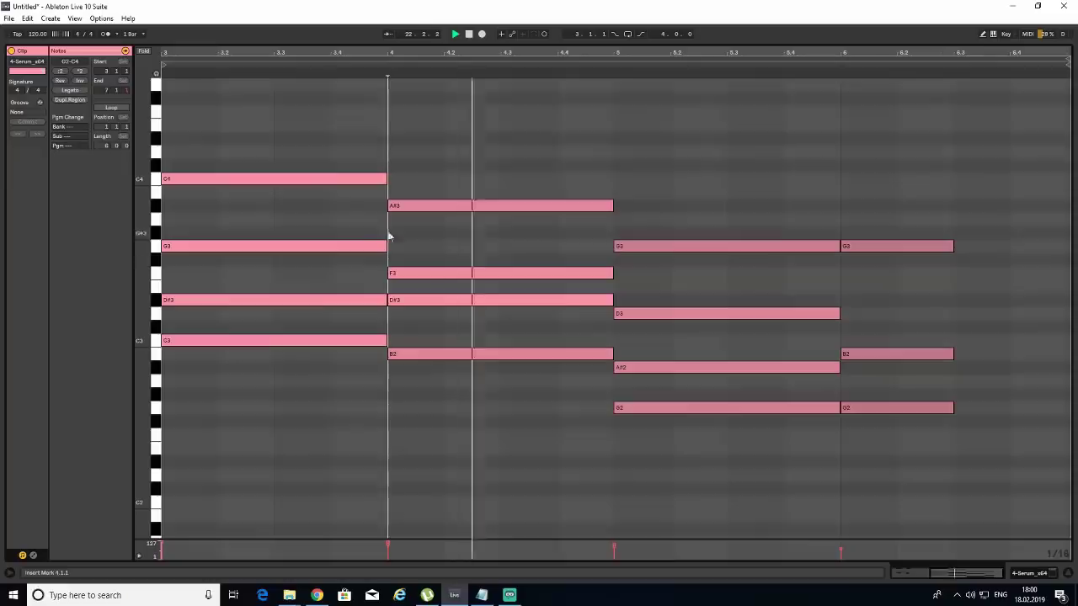
- Lower the last chord's G3 to F3, its B2 to A#2 and its G2 to F2
{"action": "left_click_drag", "start_coordinate": [854, 202], "coordinate": [894, 409]}
{"action": "left_click", "coordinate": [869, 333]}
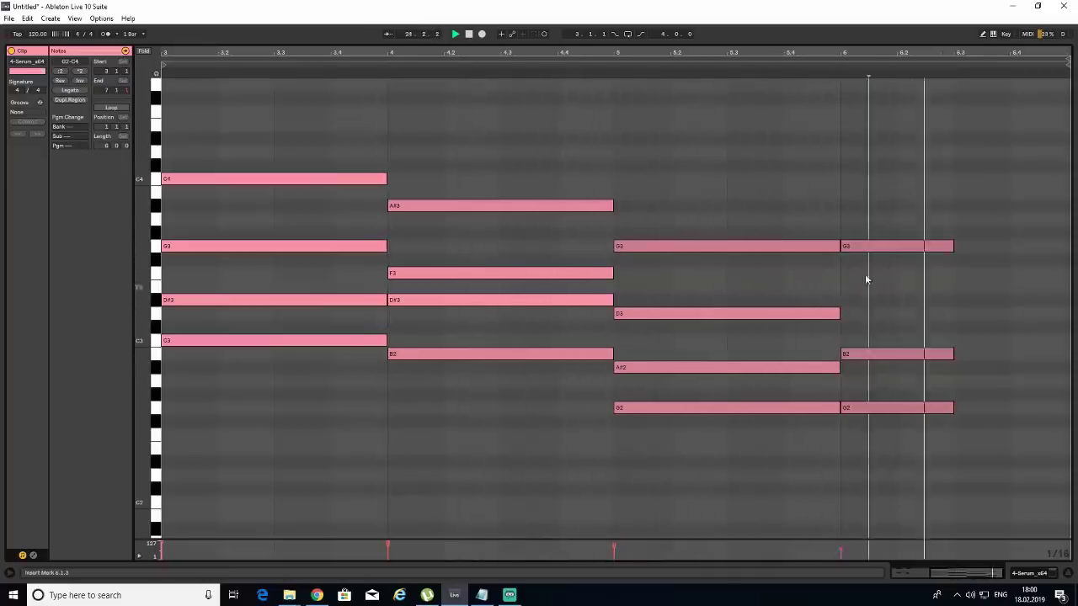
{"action": "left_click_drag", "start_coordinate": [870, 247], "coordinate": [870, 273]}
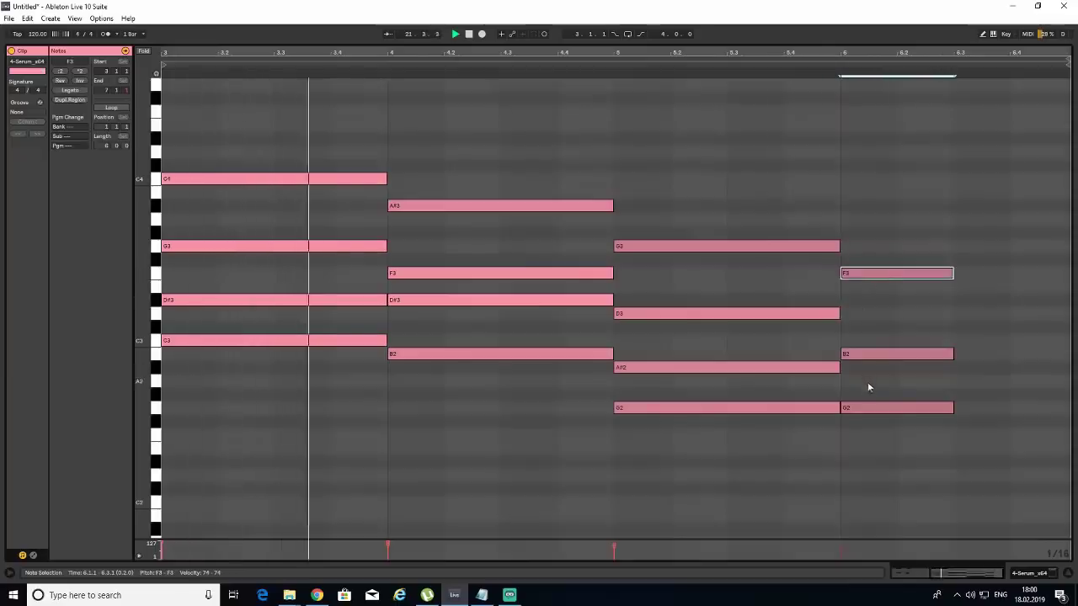
{"action": "mouse_move", "coordinate": [861, 357]}
{"action": "left_mouse_down"}
{"action": "mouse_move", "coordinate": [859, 378]}
{"action": "mouse_move", "coordinate": [858, 367]}
{"action": "left_mouse_up"}
{"action": "left_click", "coordinate": [852, 410]}
- Extend the last chord's notes to bar 7 and add a D3 note of the same length
{"action": "left_click_drag", "start_coordinate": [854, 418], "coordinate": [1052, 275]}
{"action": "left_click", "coordinate": [880, 274]}
{"action": "key", "text": "ctrl+d"}
{"action": "left_click_drag", "start_coordinate": [1035, 276], "coordinate": [806, 315]}
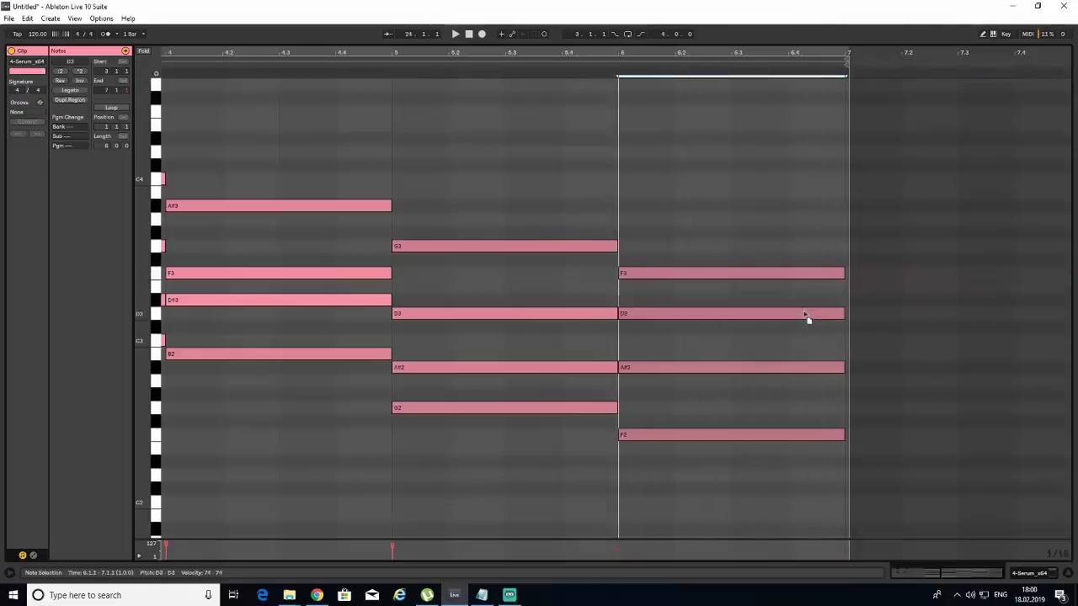
- Lower the bar 3 chord's C3 to B2 and duplicate that note into bar 4
{"action": "left_click_drag", "start_coordinate": [394, 50], "coordinate": [651, 51]}
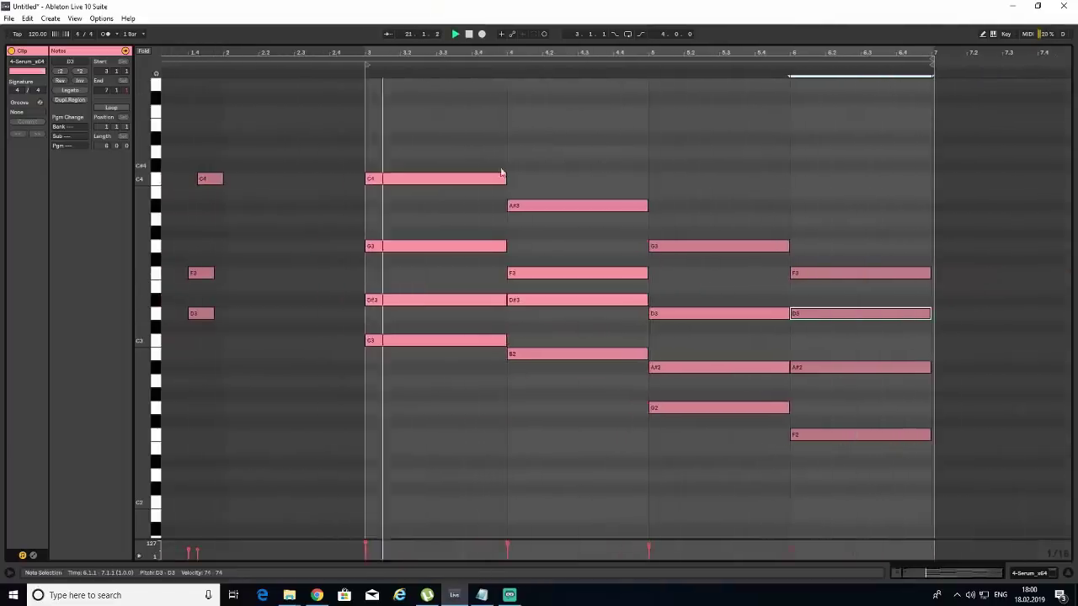
{"action": "mouse_move", "coordinate": [493, 179]}
{"action": "left_mouse_down"}
{"action": "mouse_move", "coordinate": [494, 226]}
{"action": "mouse_move", "coordinate": [498, 180]}
{"action": "left_mouse_up"}
{"action": "mouse_move", "coordinate": [483, 340]}
{"action": "left_mouse_down"}
{"action": "mouse_move", "coordinate": [491, 359]}
{"action": "mouse_move", "coordinate": [473, 357]}
{"action": "left_mouse_up"}
{"action": "key", "text": "ctrl+d"}
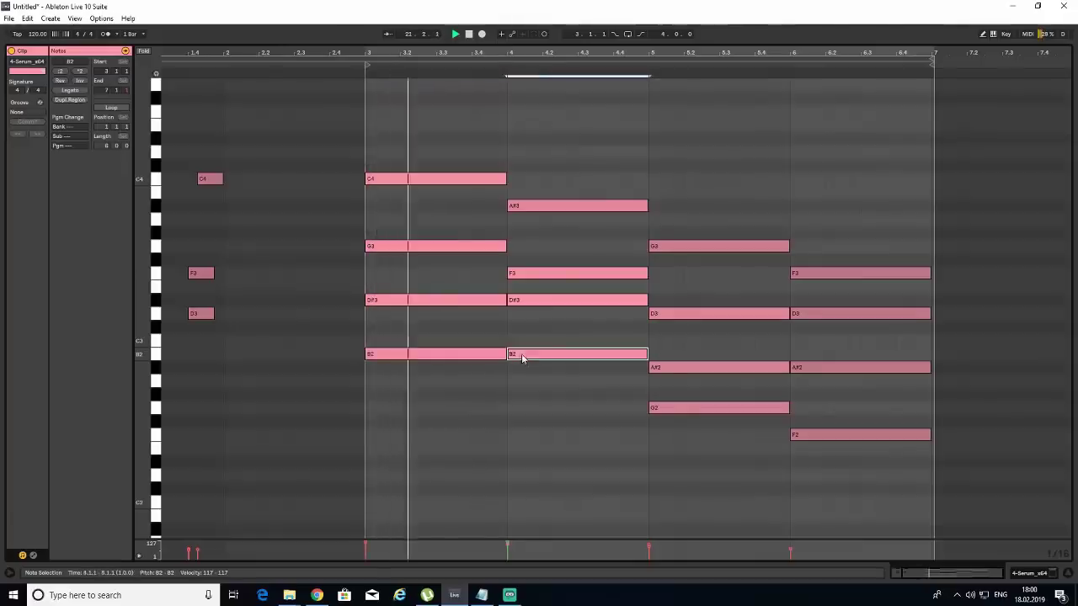
- Raise the bar 3 chord's D#3 to F3 and the bar 4 chord's F3 to G3
{"action": "left_click", "coordinate": [503, 307]}
{"action": "left_click_drag", "start_coordinate": [483, 303], "coordinate": [486, 274]}
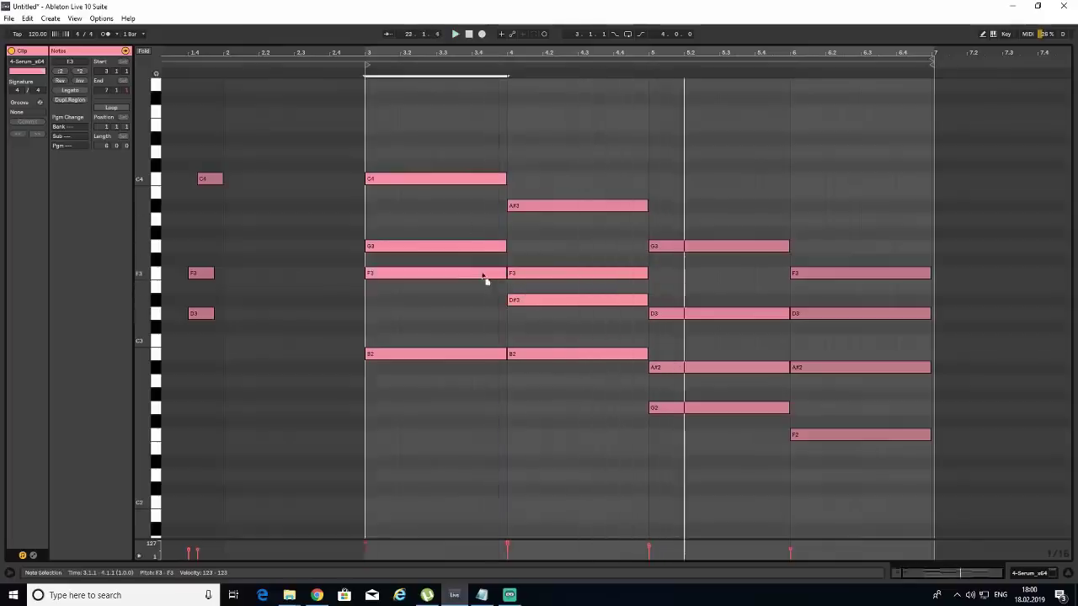
{"action": "left_click", "coordinate": [506, 306]}
{"action": "left_click_drag", "start_coordinate": [519, 276], "coordinate": [522, 250]}
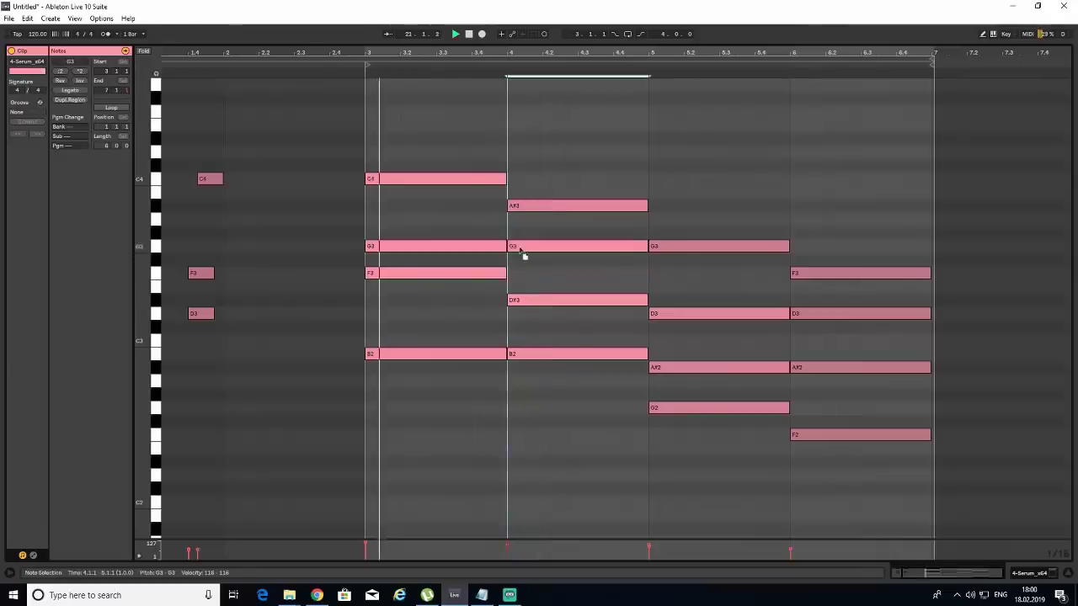
{"action": "left_click", "coordinate": [510, 286]}
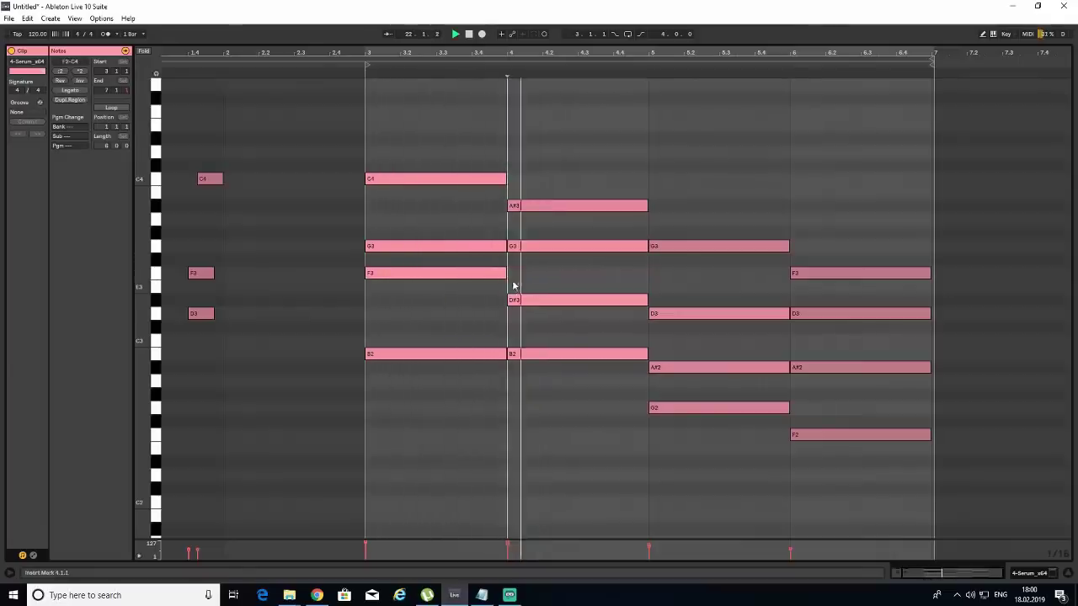
- Replace the bar 4 chord with a duplicate of the bar 3 chord, raising its C4 to D4 and G3 to G#3
{"action": "left_click_drag", "start_coordinate": [562, 385], "coordinate": [555, 159]}
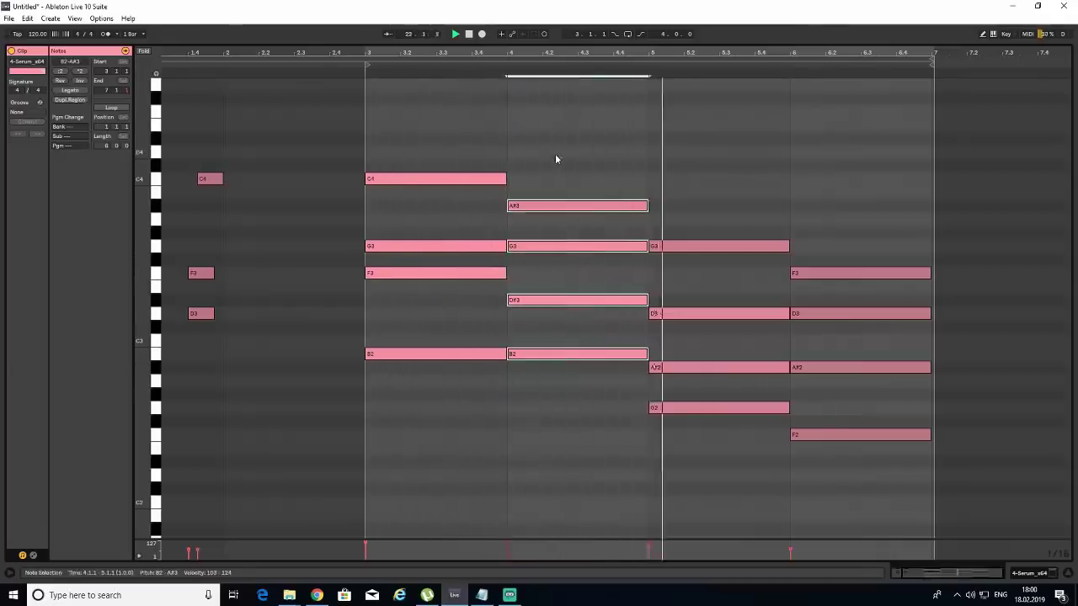
{"action": "key", "text": "Delete"}
{"action": "left_click_drag", "start_coordinate": [451, 121], "coordinate": [455, 365]}
{"action": "key", "text": "ctrl+d"}
{"action": "left_click", "coordinate": [516, 307]}
{"action": "left_click_drag", "start_coordinate": [526, 180], "coordinate": [528, 153]}
{"action": "left_click_drag", "start_coordinate": [516, 246], "coordinate": [520, 233]}
- Undo the replacement of the bar 4 chord and play the progression again
{"action": "key", "text": "ctrl+z"}
{"action": "key", "text": "ctrl+z"}
{"action": "key", "text": "ctrl+z"}
{"action": "key", "text": "ctrl+z"}
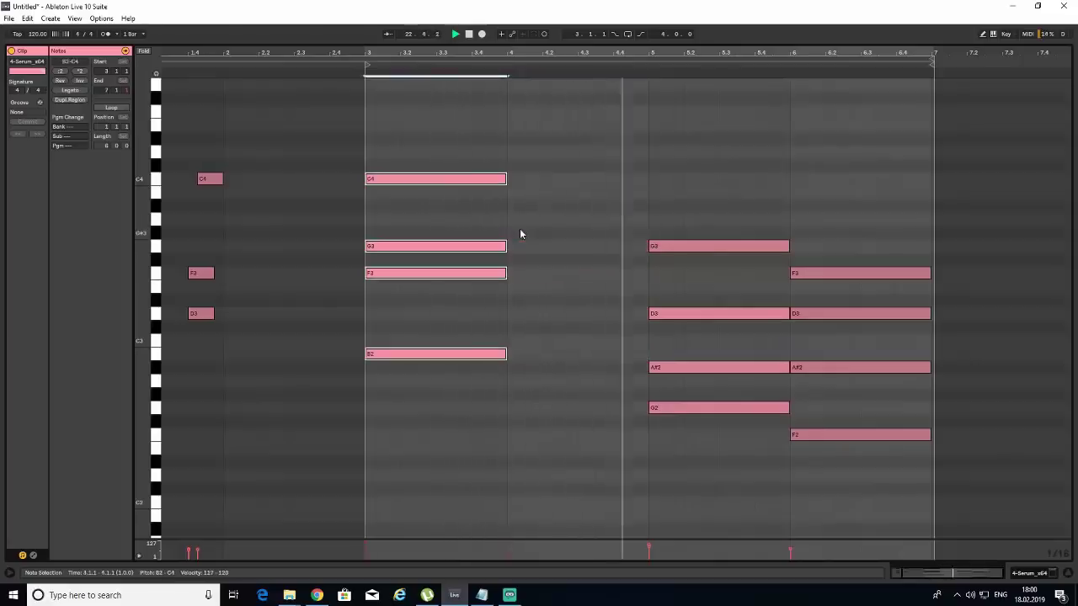
{"action": "key", "text": "space"}
{"action": "left_click", "coordinate": [505, 221]}
{"action": "key", "text": "space"}
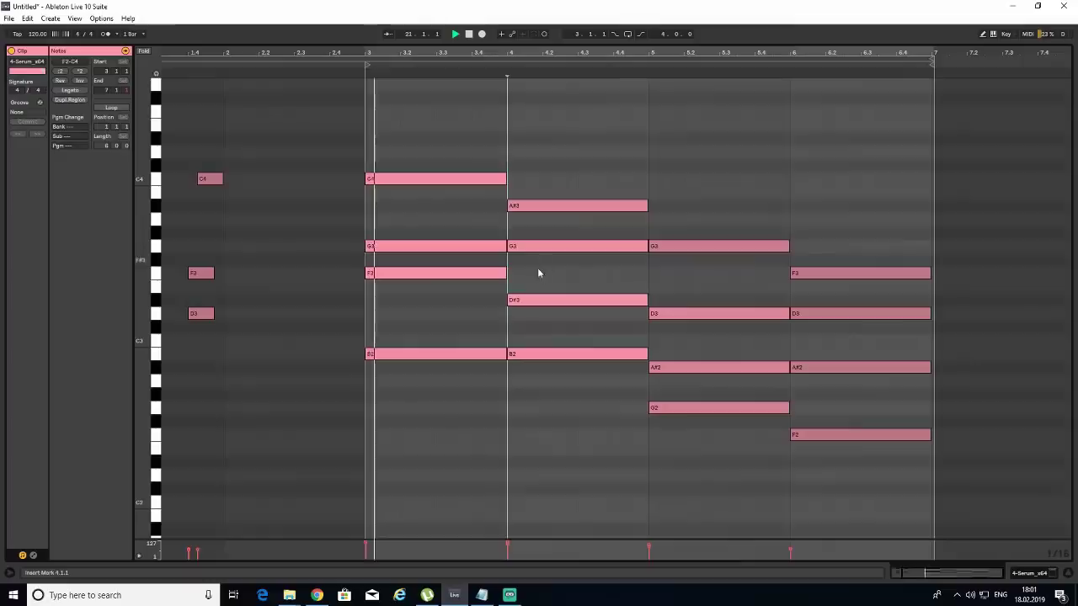
- Lower the bar 4 chord's G3 to F3 and its B2 to A#2
{"action": "left_click_drag", "start_coordinate": [524, 246], "coordinate": [528, 276]}
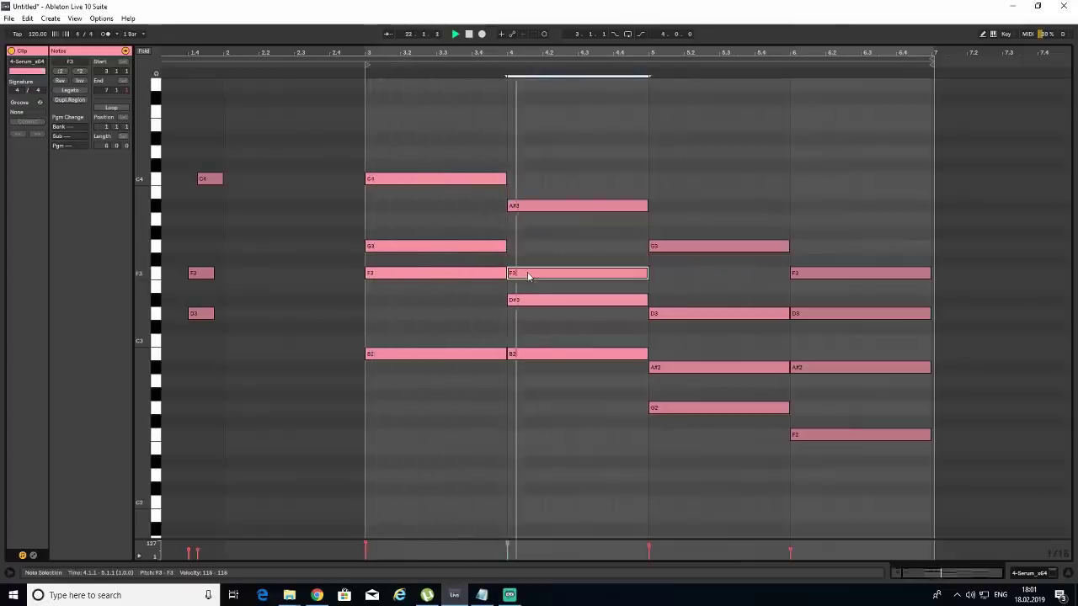
{"action": "left_click_drag", "start_coordinate": [564, 355], "coordinate": [570, 370]}
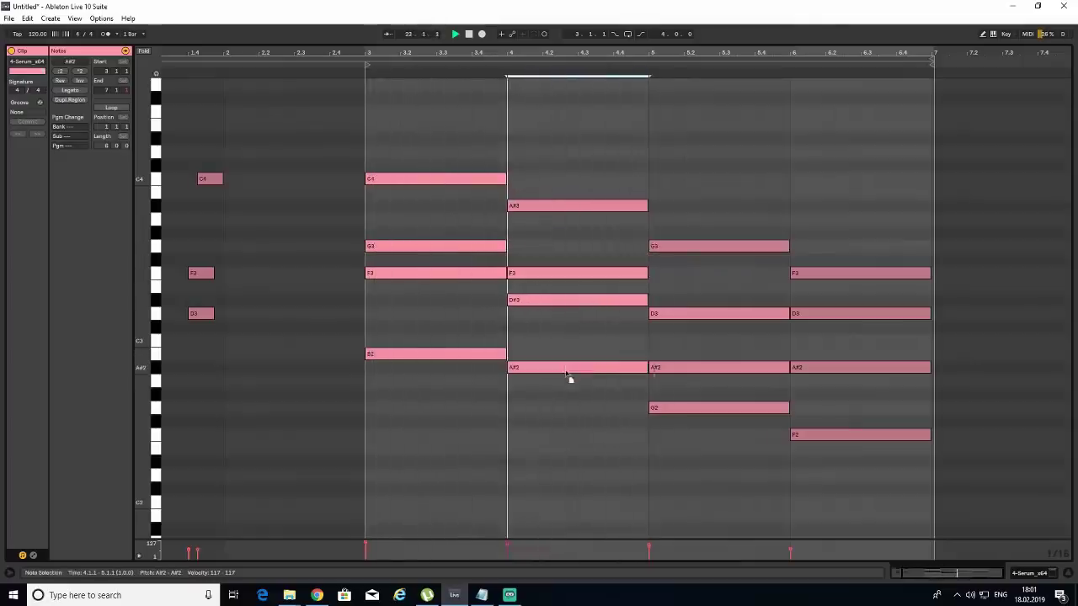
{"action": "left_click", "coordinate": [506, 130]}
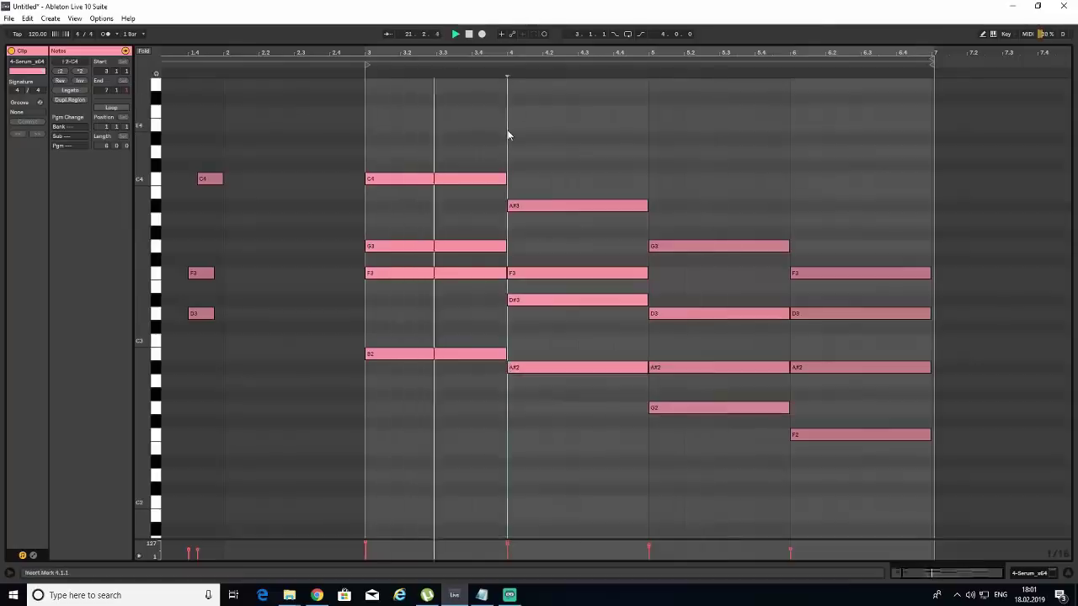
- Raise the bar 5 chord's top note to A#3 and play it back
{"action": "left_click", "coordinate": [639, 199]}
{"action": "left_click_drag", "start_coordinate": [696, 243], "coordinate": [686, 208]}
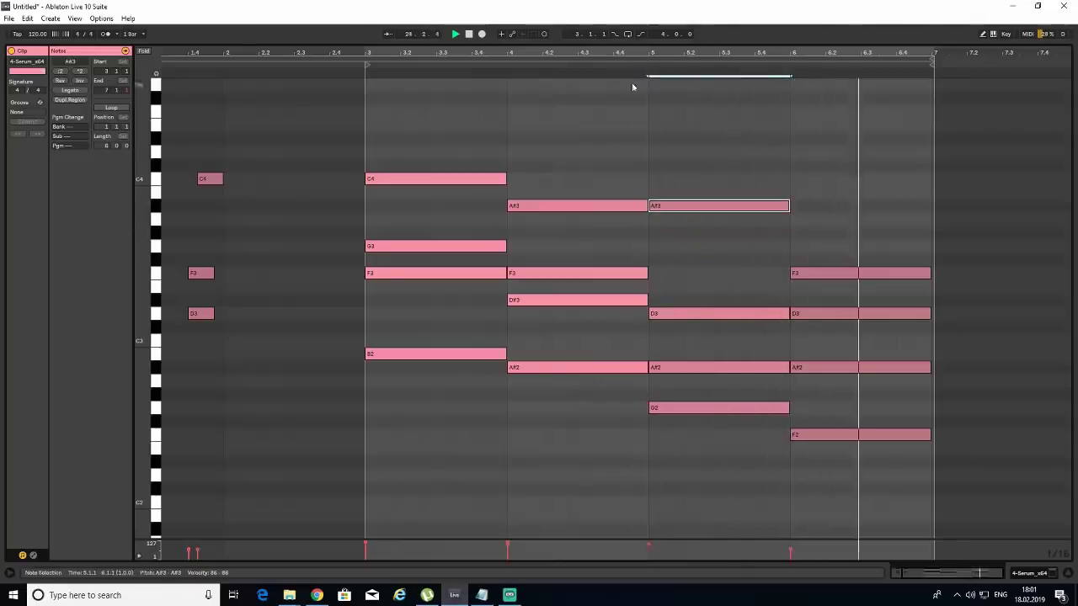
{"action": "left_click", "coordinate": [650, 128]}
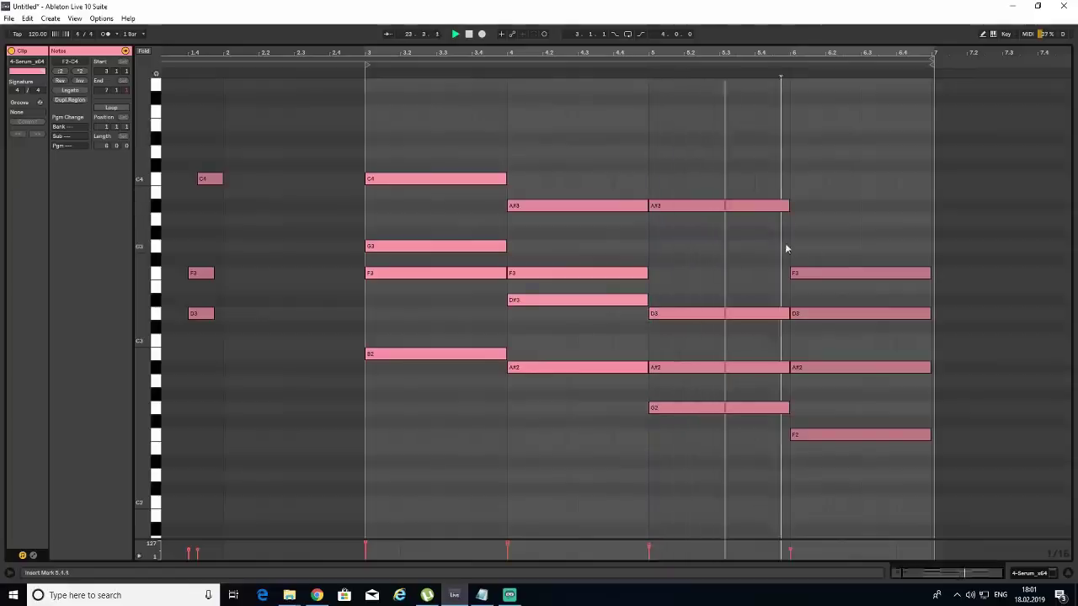
- Raise the bar 6 chord's F3 to G#3 and its D3 to F3
{"action": "left_click", "coordinate": [823, 271]}
{"action": "left_click_drag", "start_coordinate": [824, 271], "coordinate": [830, 238]}
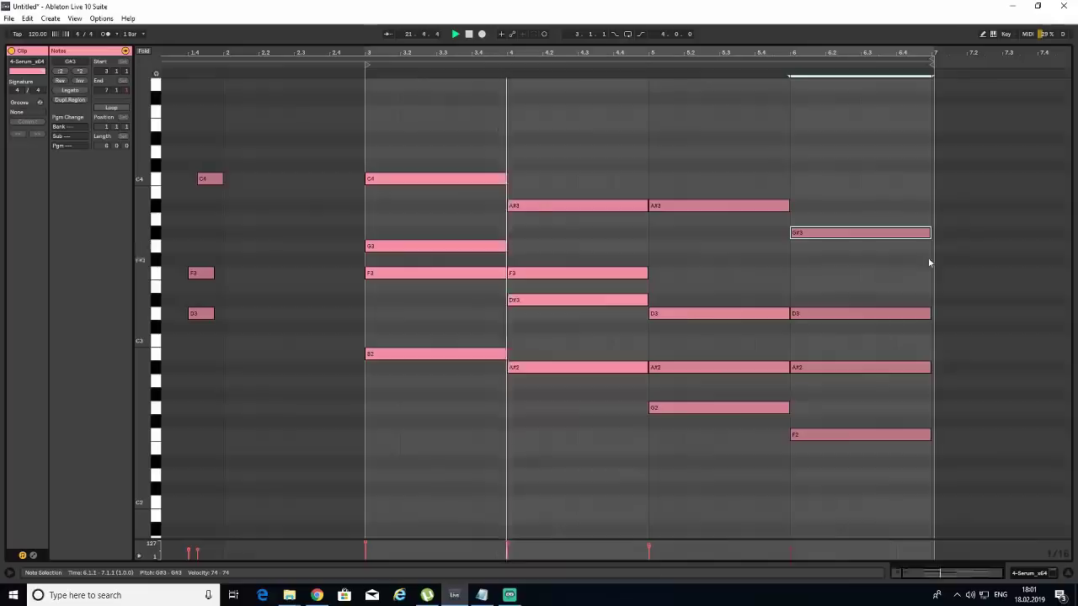
{"action": "left_click_drag", "start_coordinate": [804, 312], "coordinate": [804, 281]}
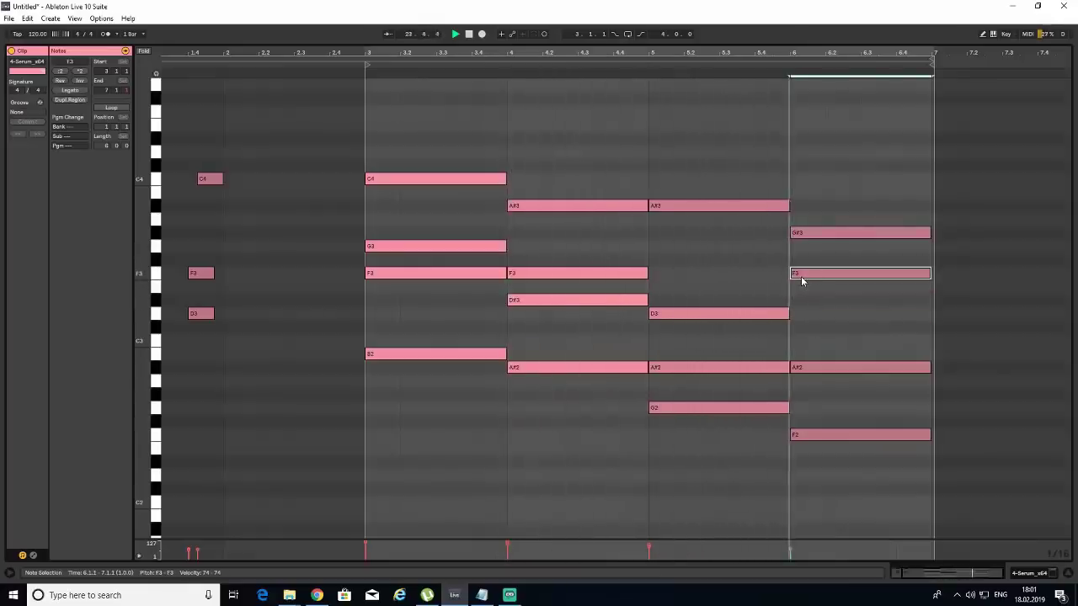
- Lower the bar 6 chord's F3 to D#3, play it back, and lower that note further to D3
{"action": "mouse_move", "coordinate": [802, 281]}
{"action": "left_mouse_down"}
{"action": "mouse_move", "coordinate": [800, 312]}
{"action": "mouse_move", "coordinate": [800, 301]}
{"action": "left_mouse_up"}
{"action": "left_click", "coordinate": [791, 335]}
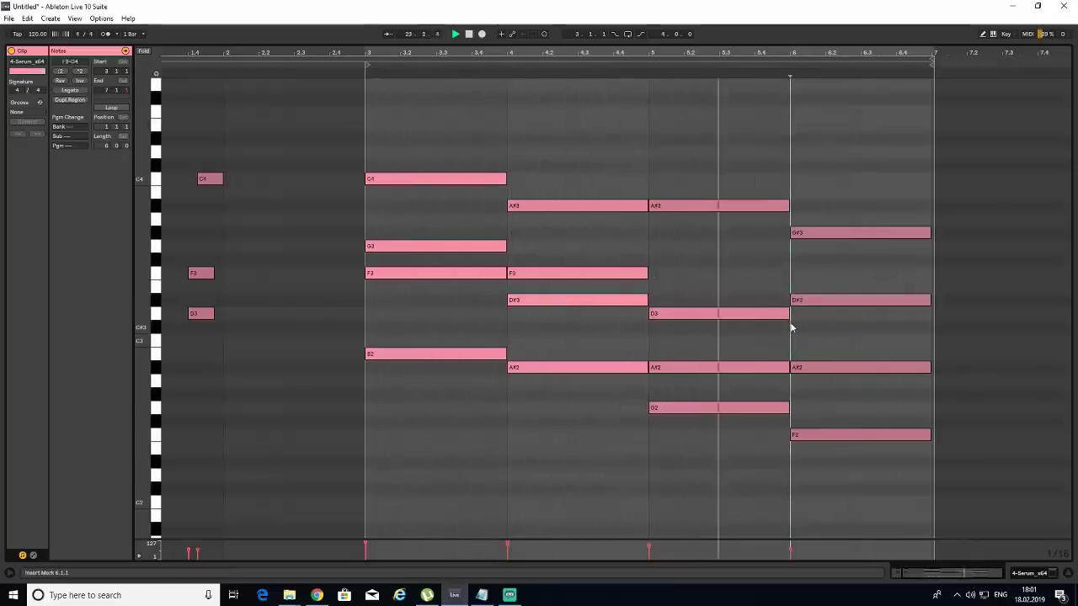
{"action": "key", "text": "space"}
{"action": "left_click", "coordinate": [804, 315]}
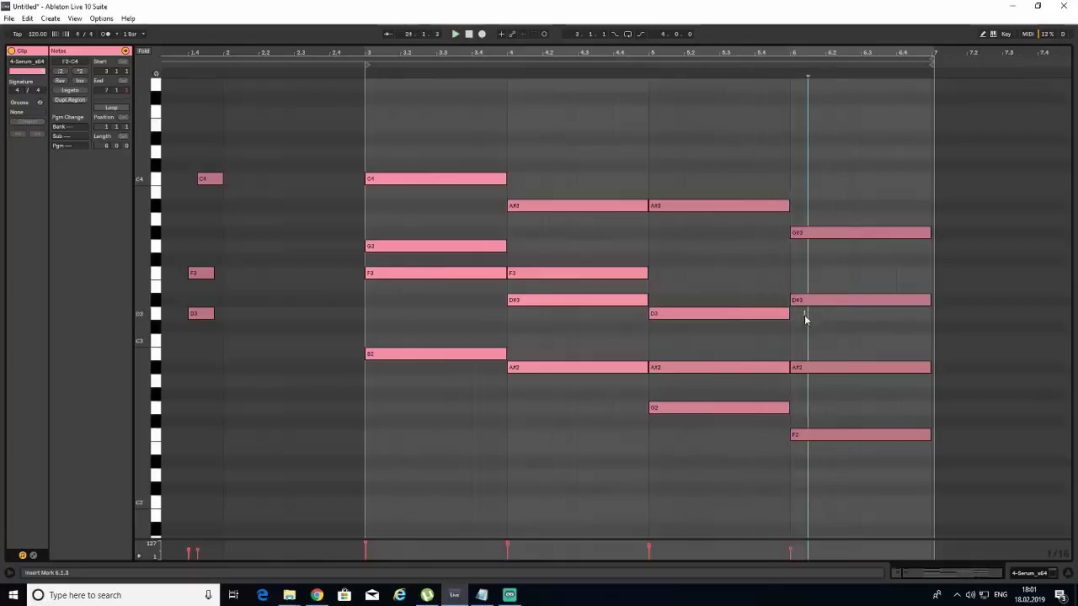
{"action": "left_click_drag", "start_coordinate": [802, 306], "coordinate": [803, 319]}
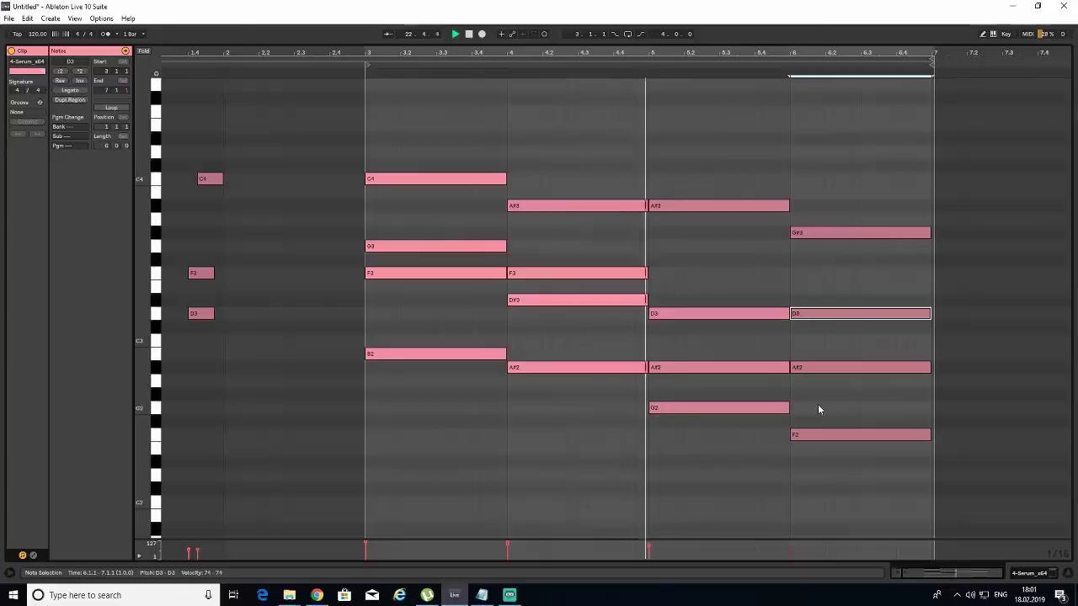
- Try lowering the bar 6 chord's A#2 to G#2 and raising its F2 to G2, restoring each note
{"action": "left_click", "coordinate": [791, 393]}
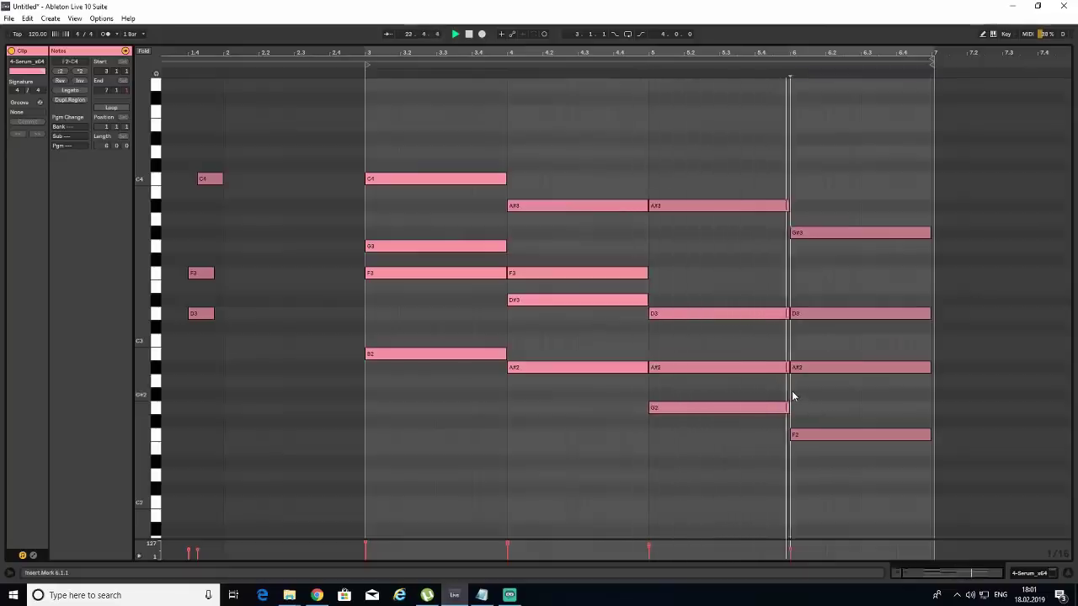
{"action": "left_click_drag", "start_coordinate": [799, 370], "coordinate": [803, 395]}
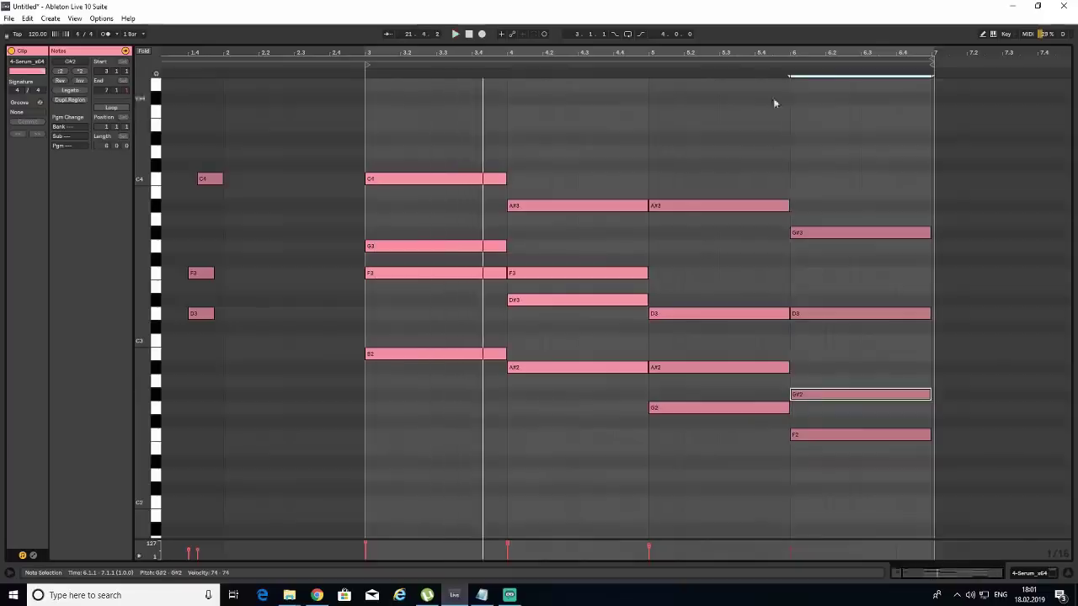
{"action": "key", "text": "space"}
{"action": "left_click", "coordinate": [647, 66]}
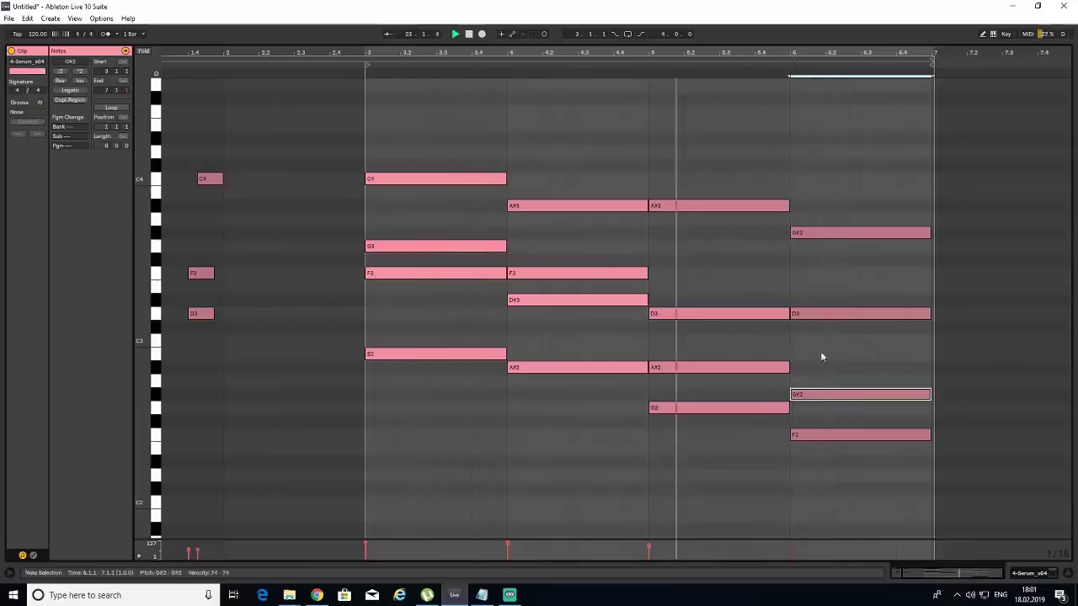
{"action": "left_click_drag", "start_coordinate": [800, 396], "coordinate": [799, 371]}
{"action": "left_click_drag", "start_coordinate": [814, 434], "coordinate": [812, 409]}
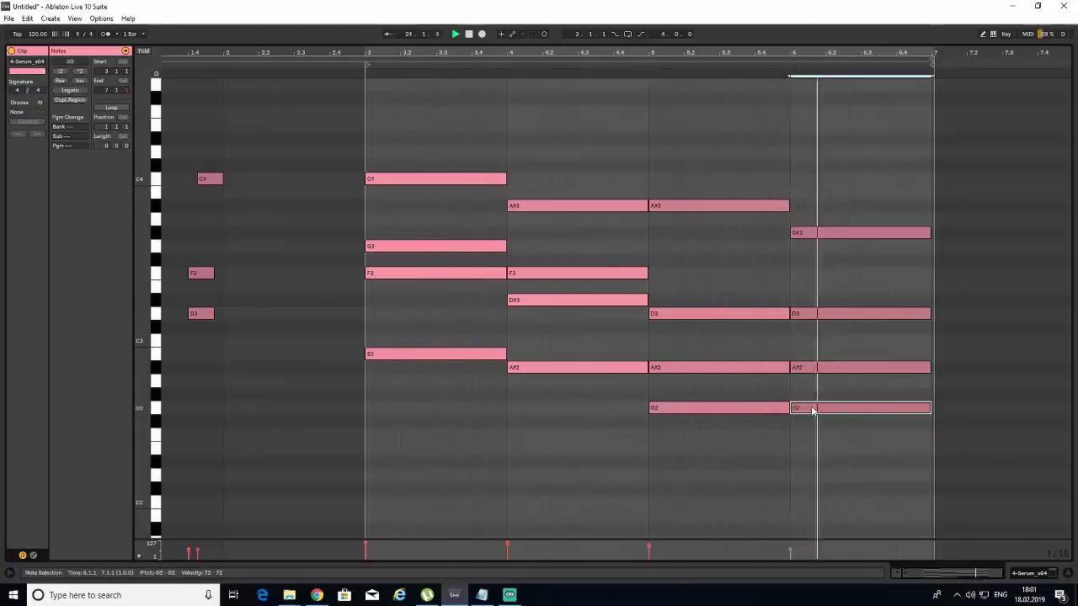
{"action": "key", "text": "ctrl+z"}
- Raise the bar 6 chord's top note to A#3, lower its D3 to C3 and raise its F2 to G2
{"action": "left_click_drag", "start_coordinate": [811, 233], "coordinate": [804, 206]}
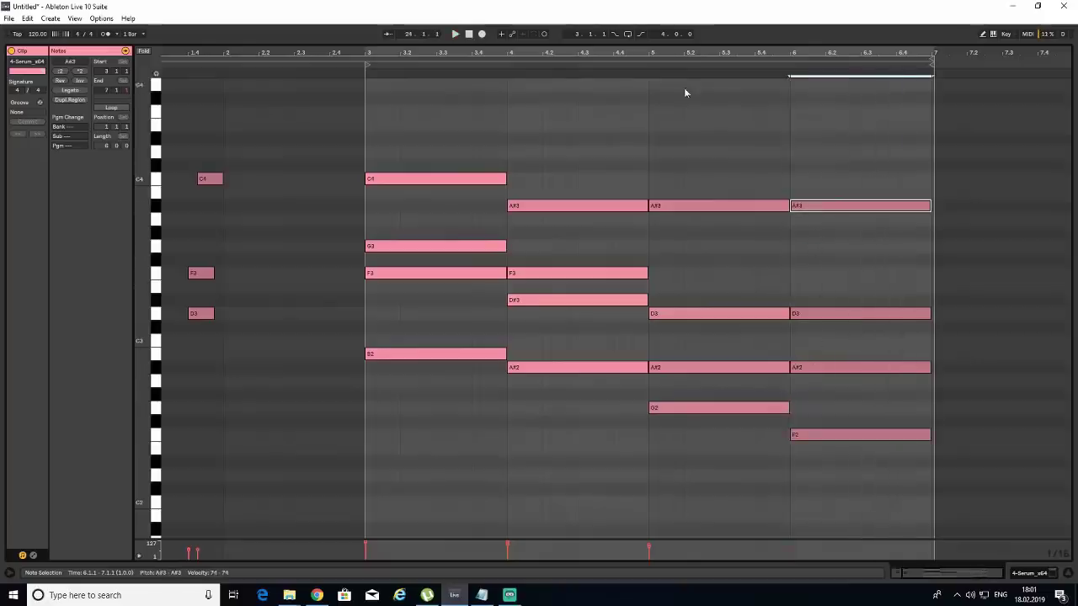
{"action": "key", "text": "space"}
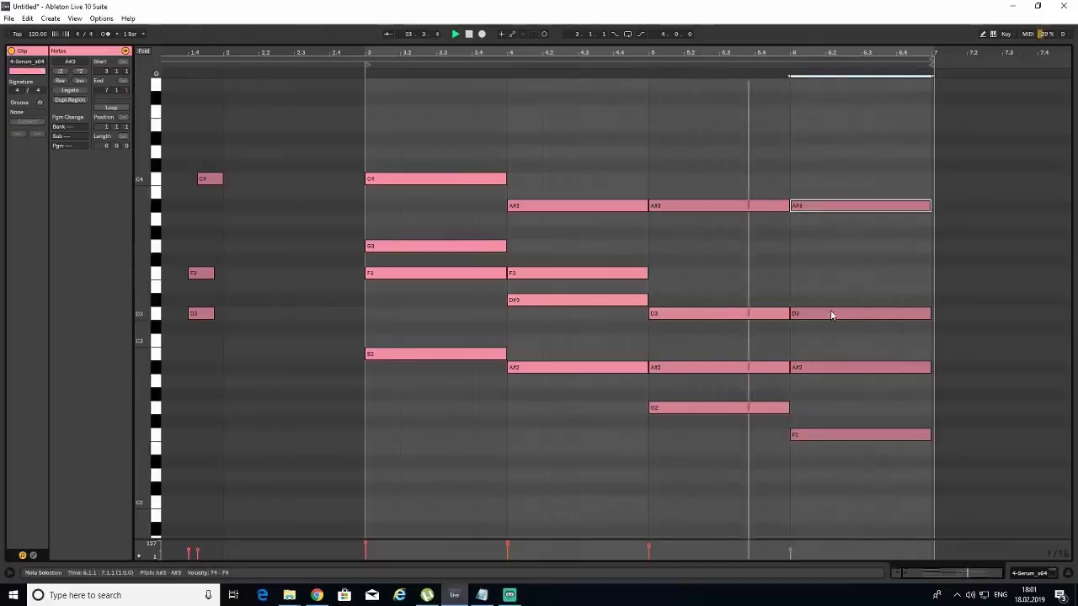
{"action": "left_click_drag", "start_coordinate": [821, 317], "coordinate": [810, 397]}
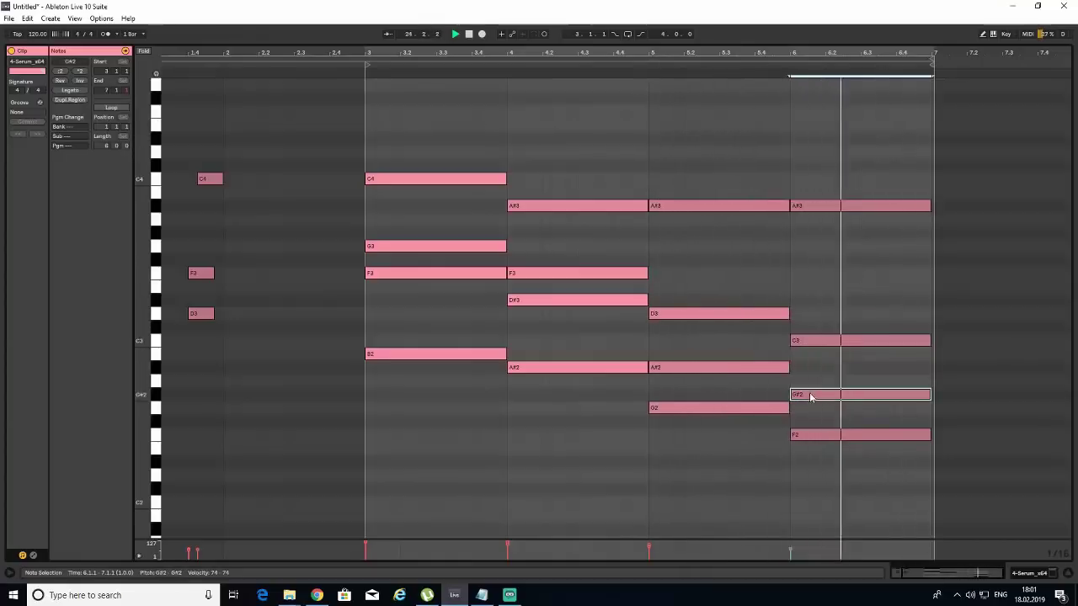
{"action": "key", "text": "ctrl+z"}
{"action": "left_click_drag", "start_coordinate": [823, 434], "coordinate": [817, 413]}
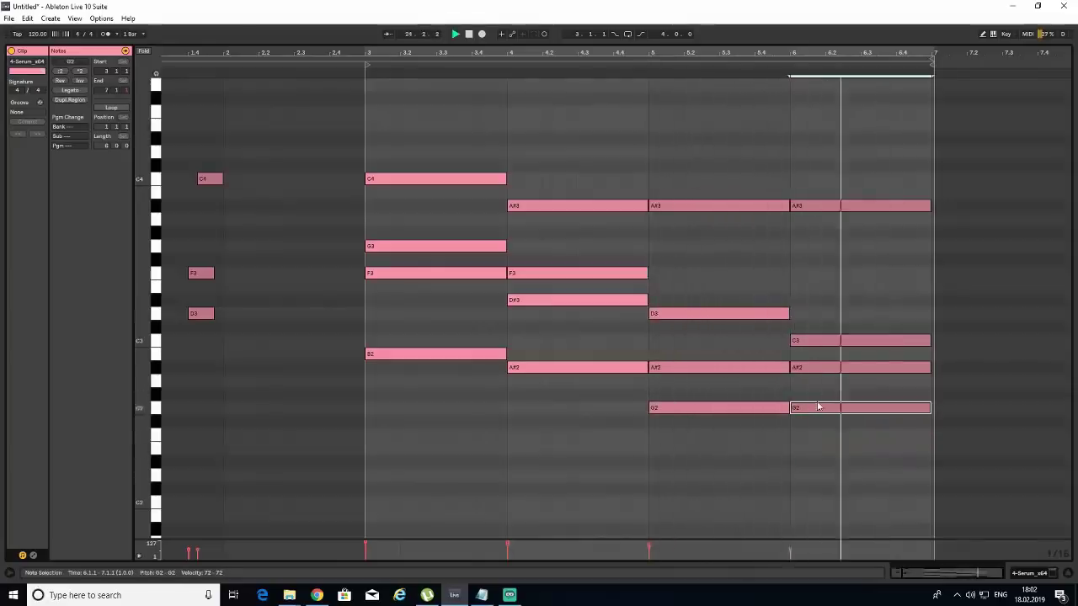
- Try lowering the bar 6 chord's top note to G#3, play it back and undo the change
{"action": "left_click_drag", "start_coordinate": [824, 205], "coordinate": [830, 238]}
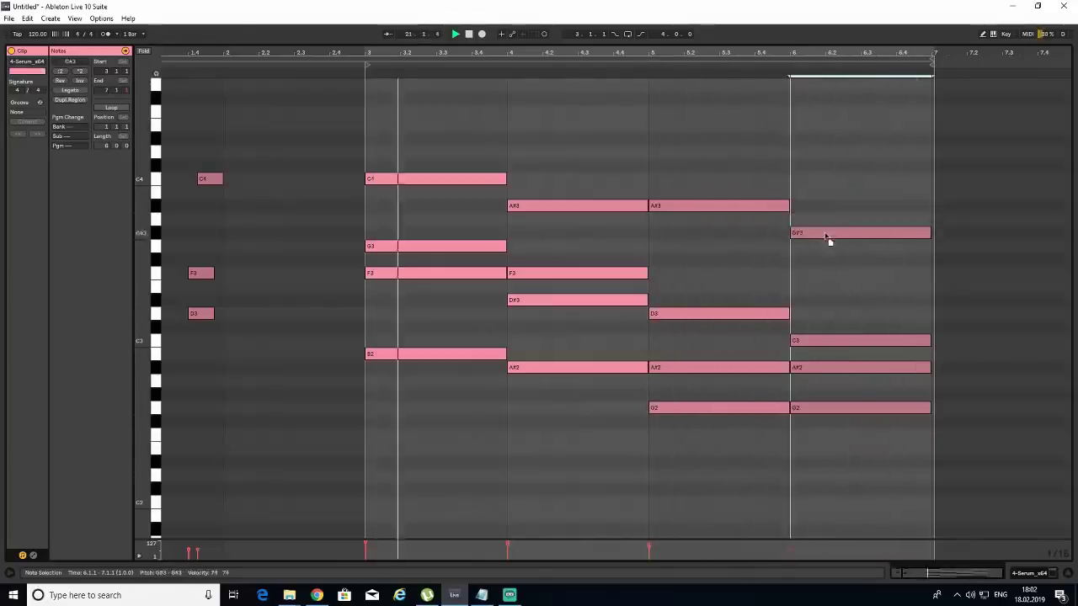
{"action": "left_click", "coordinate": [791, 142]}
{"action": "key", "text": "ctrl+z"}
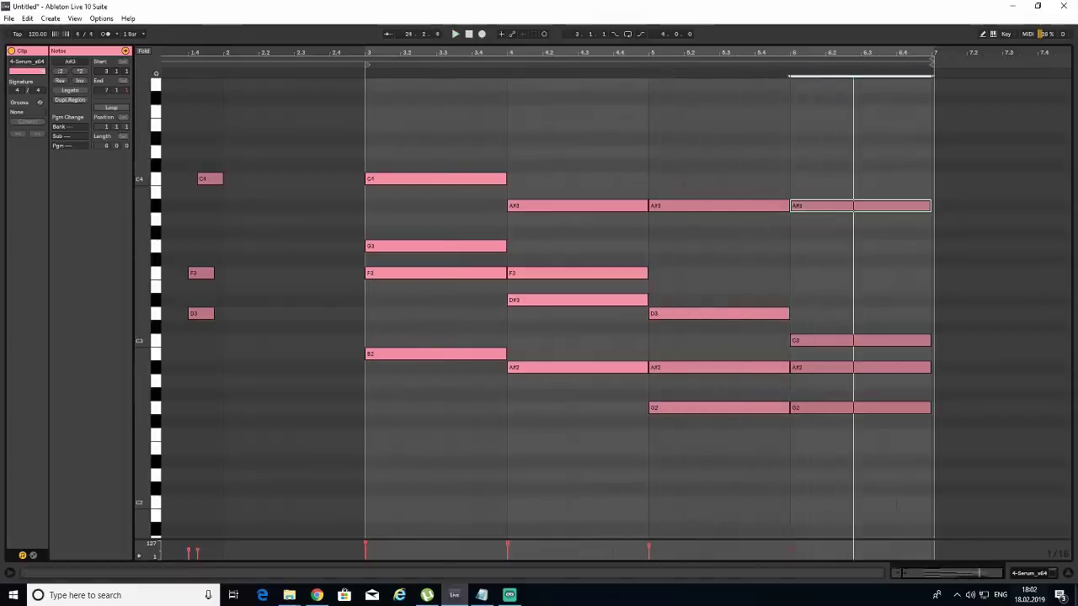
- Return to the arrangement, play from bar 17, and duplicate the bar 17 clips on the first and third Serum tracks to bar 21
{"action": "left_click", "coordinate": [1071, 573]}
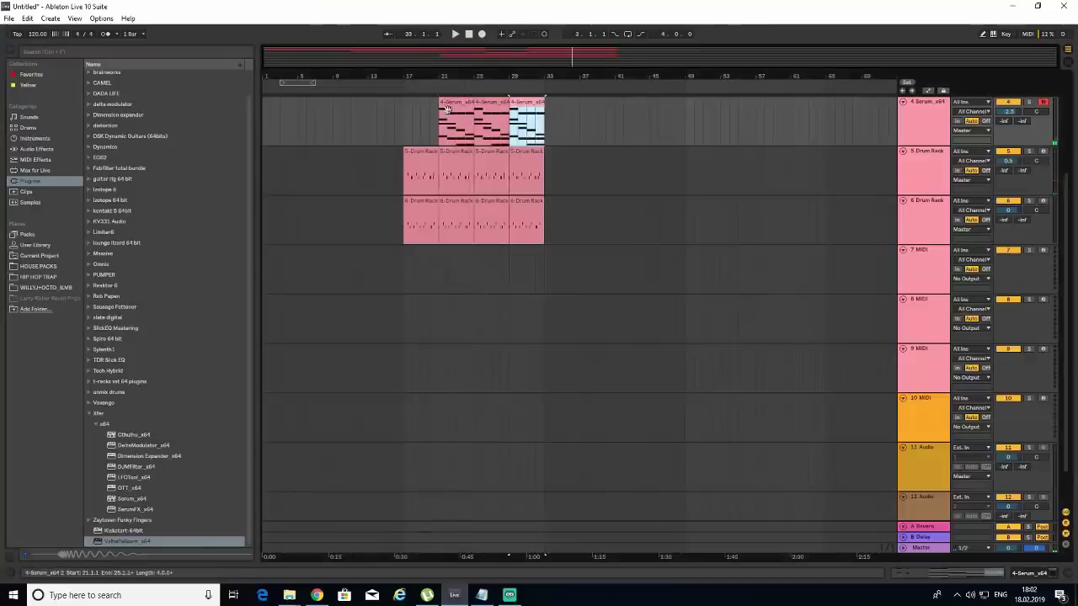
{"action": "left_click", "coordinate": [404, 132]}
{"action": "key", "text": "space"}
{"action": "scroll", "coordinate": [437, 147], "scroll_direction": "up", "scroll_amount": 3}
{"action": "scroll", "coordinate": [413, 114], "scroll_direction": "down", "scroll_amount": 1}
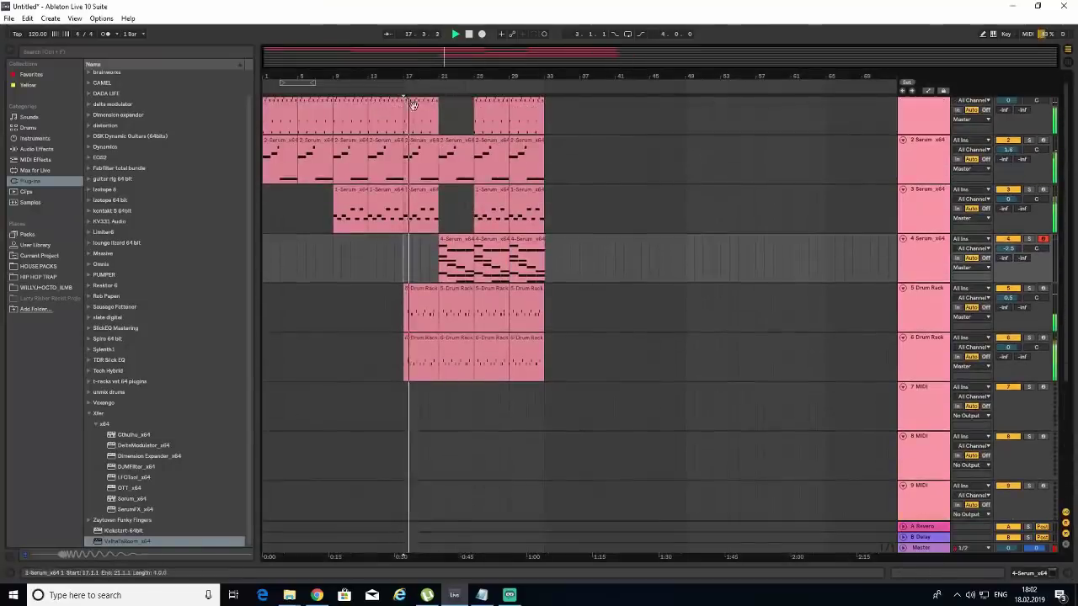
{"action": "left_click", "coordinate": [413, 104]}
{"action": "key", "text": "ctrl+d"}
{"action": "left_click", "coordinate": [416, 192]}
{"action": "key", "text": "ctrl+d"}
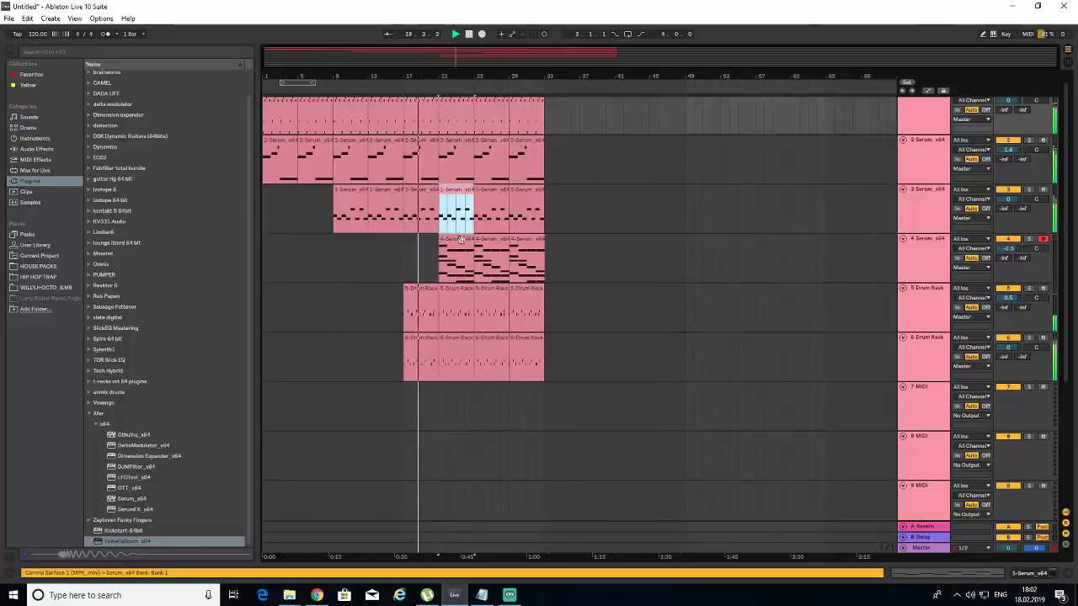
- Copy the chord clip to bar 17 on the fourth Serum track and play the arrangement from bar 13
{"action": "key", "text": "Down"}
{"action": "left_click", "coordinate": [404, 267]}
{"action": "key", "text": "ctrl+v"}
{"action": "key", "text": "space"}
{"action": "left_click", "coordinate": [375, 266]}
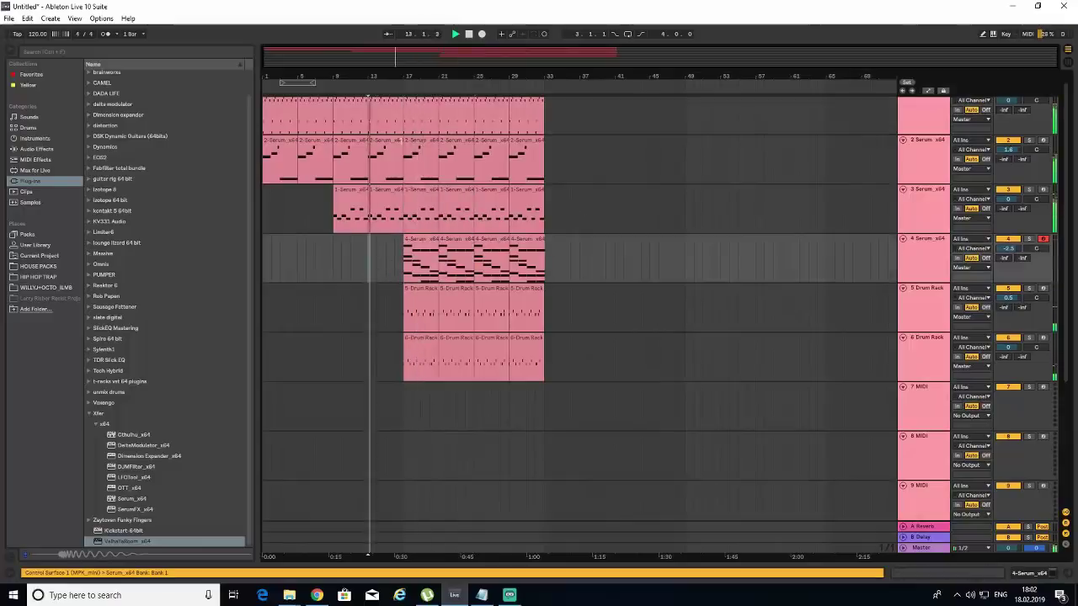
- Group the four Serum tracks together
{"action": "scroll", "coordinate": [405, 157], "scroll_direction": "up", "scroll_amount": 1}
{"action": "left_click", "coordinate": [923, 122]}
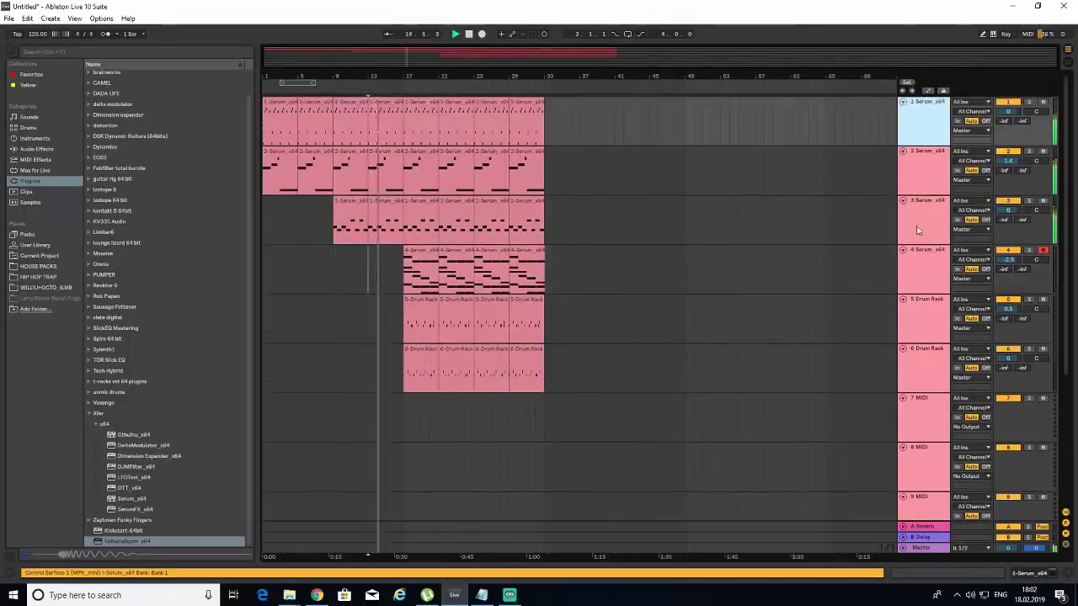
{"action": "left_click", "coordinate": [907, 271], "text": "shift"}
{"action": "right_click", "coordinate": [918, 265]}
{"action": "left_click", "coordinate": [940, 346]}
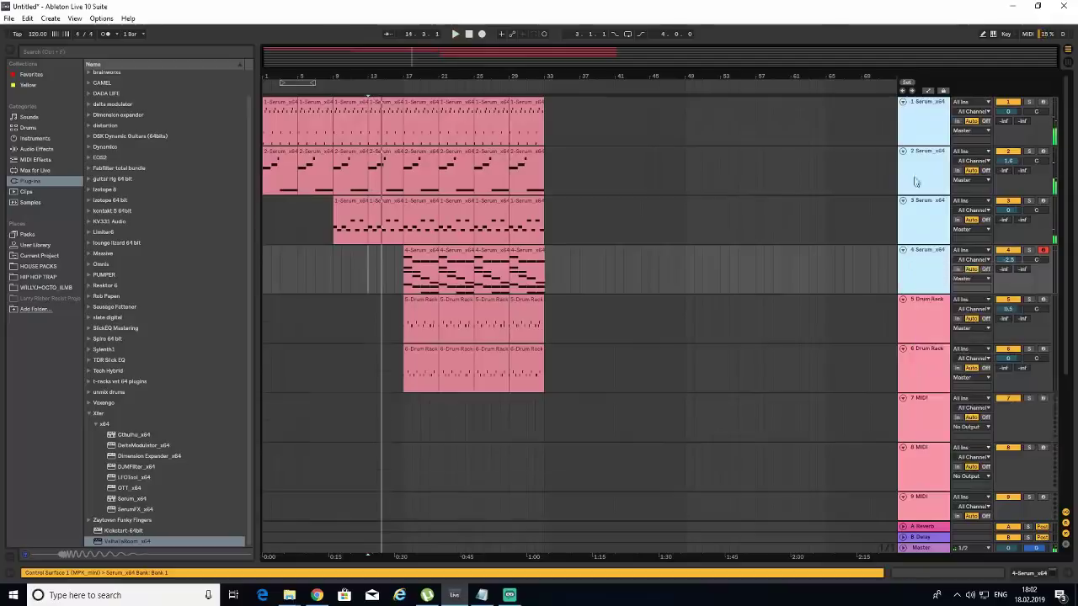
- Add EQ Eight to the Serum group and enable band 8 as a high-cut filter at 22.0 kHz
{"action": "left_click", "coordinate": [1048, 575]}
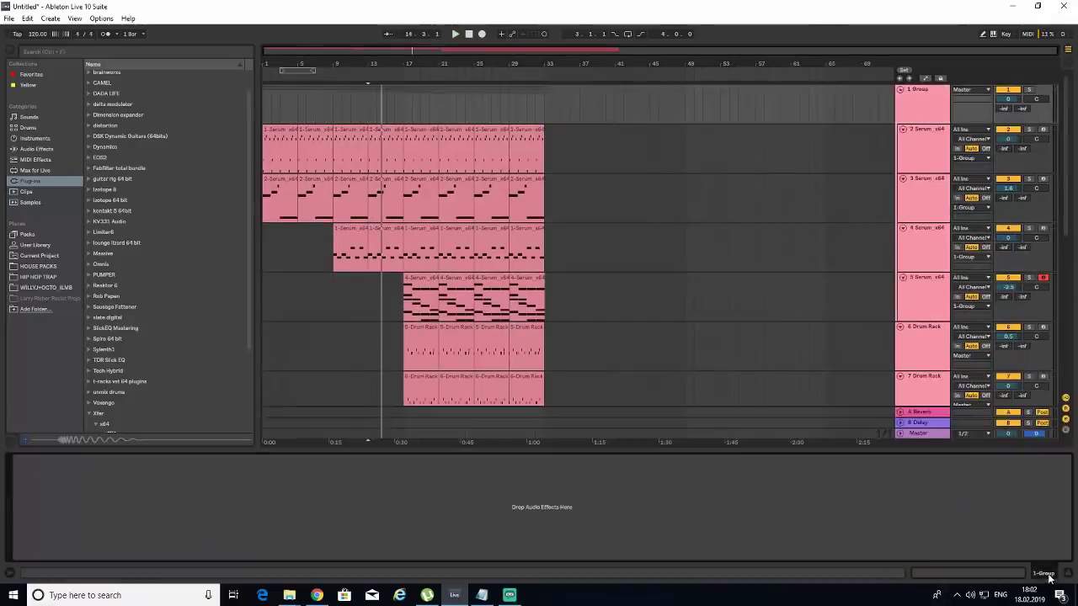
{"action": "left_click", "coordinate": [36, 148]}
{"action": "left_click_drag", "start_coordinate": [113, 356], "coordinate": [237, 482]}
{"action": "left_click", "coordinate": [237, 554]}
{"action": "double_click", "coordinate": [221, 525]}
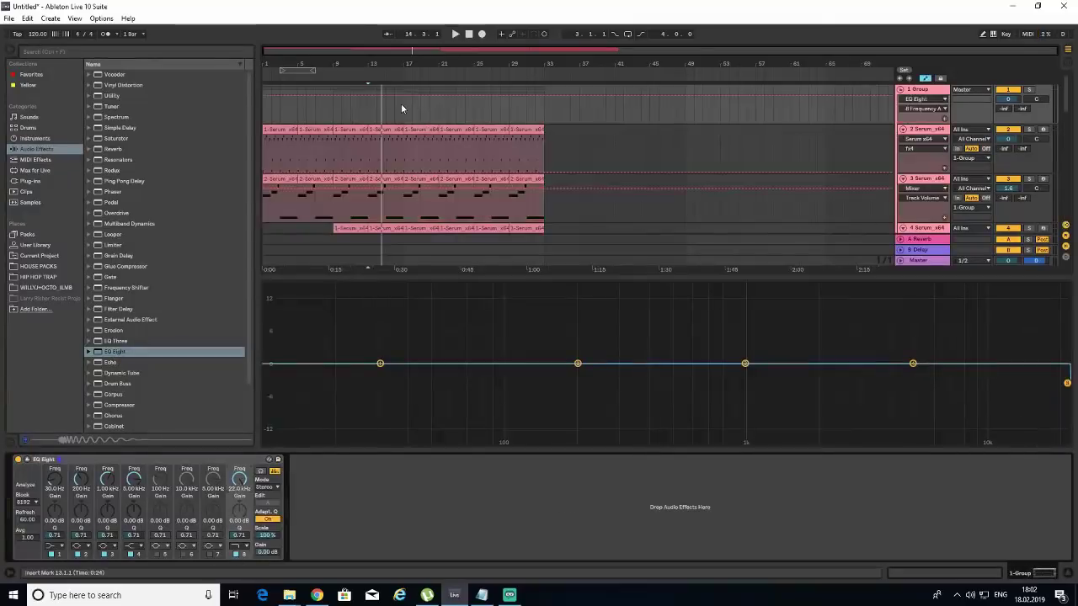
- Automate the group's EQ Eight band 8 frequency to sweep down just before bar 17 and play the transition
{"action": "key", "text": "a"}
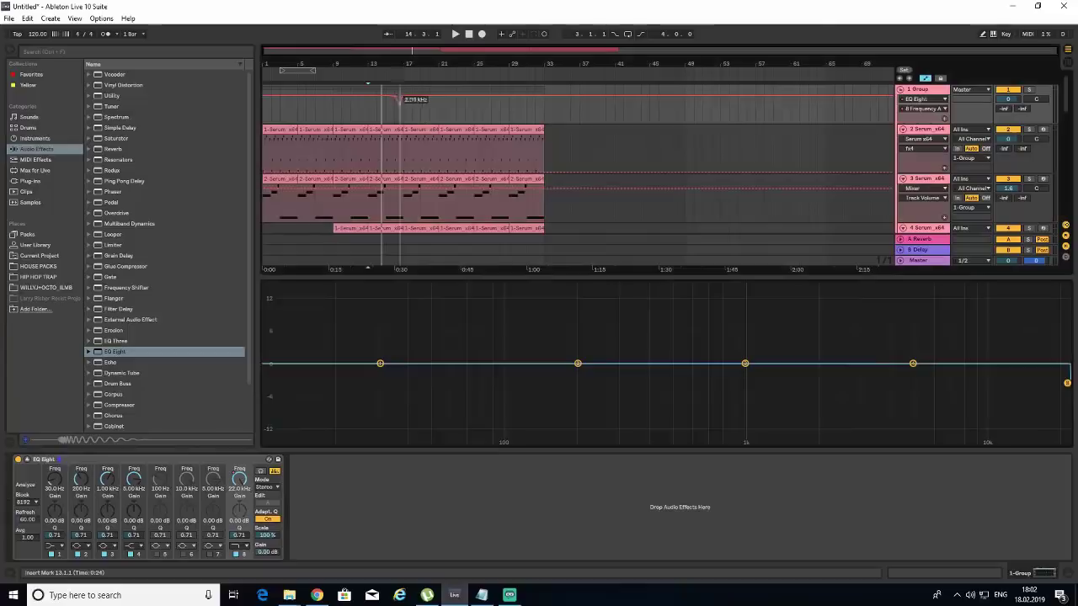
{"action": "left_click", "coordinate": [395, 121]}
{"action": "key", "text": "space"}
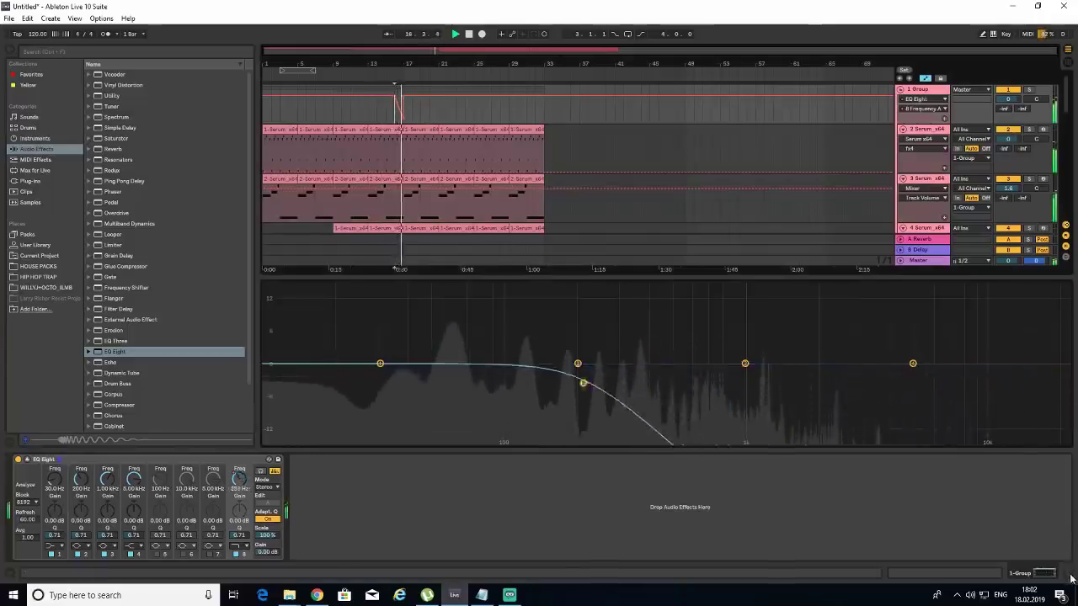
- Lower the chord Serum track's volume to -6.0 dB and show its devices
{"action": "key", "text": "ctrl+alt+l"}
{"action": "left_click_drag", "start_coordinate": [1007, 287], "coordinate": [1008, 302]}
{"action": "left_click", "coordinate": [925, 285]}
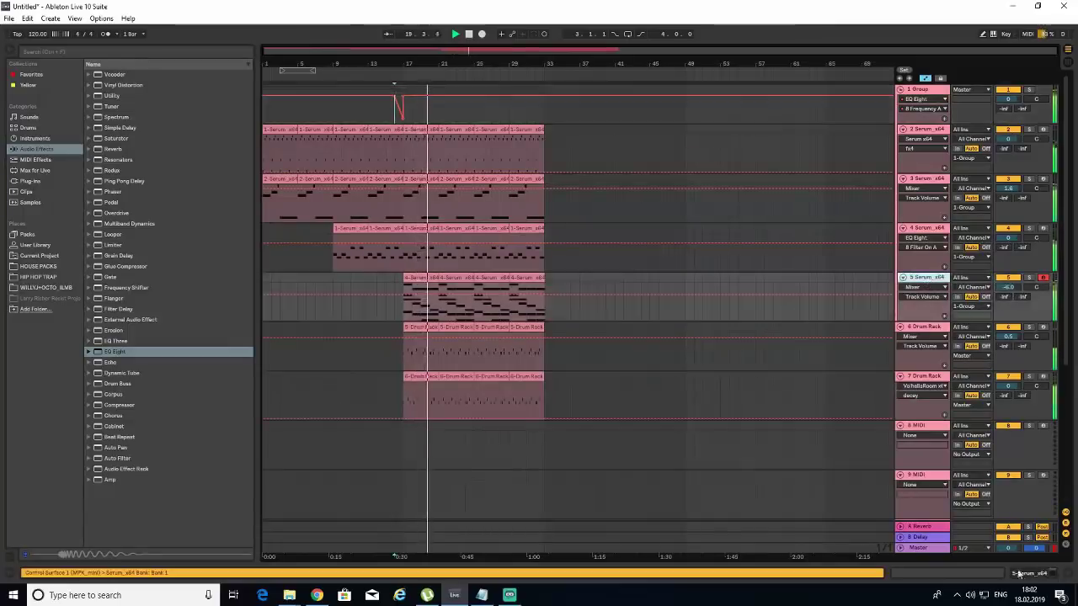
{"action": "left_click", "coordinate": [1044, 573]}
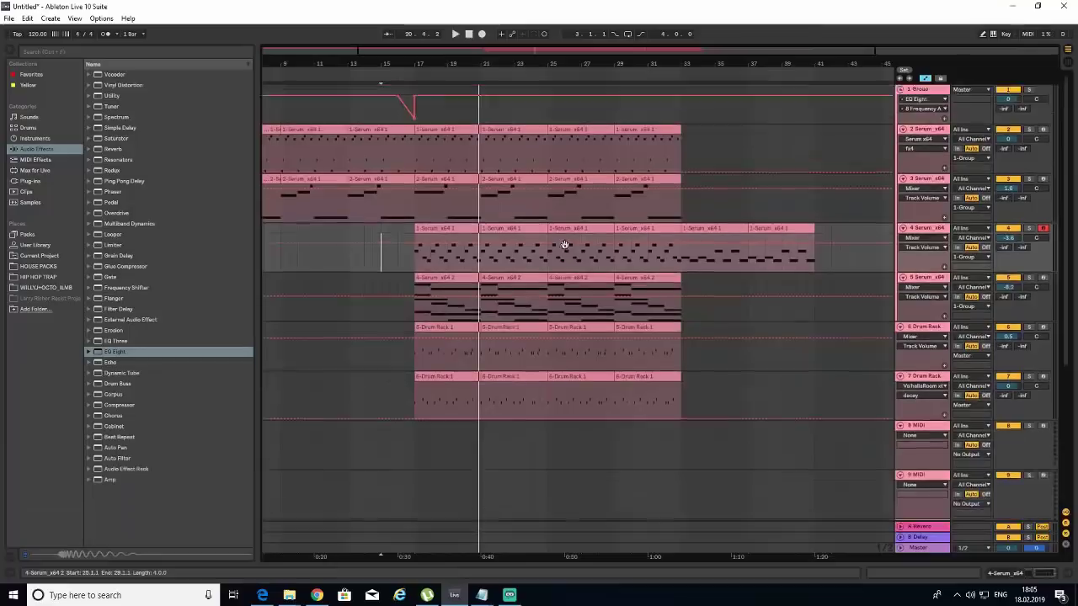
- Play the layered arrangement from bar 17 to check how the parts sound together
{"action": "scroll", "coordinate": [560, 254], "scroll_direction": "down", "scroll_amount": 1}
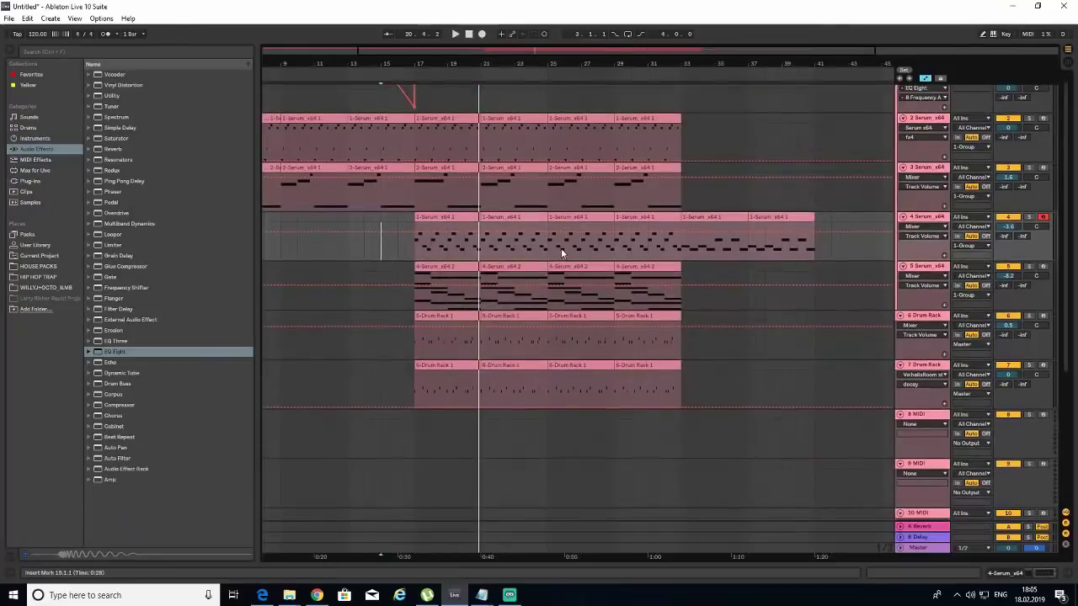
{"action": "left_click", "coordinate": [414, 251]}
{"action": "key", "text": "space"}
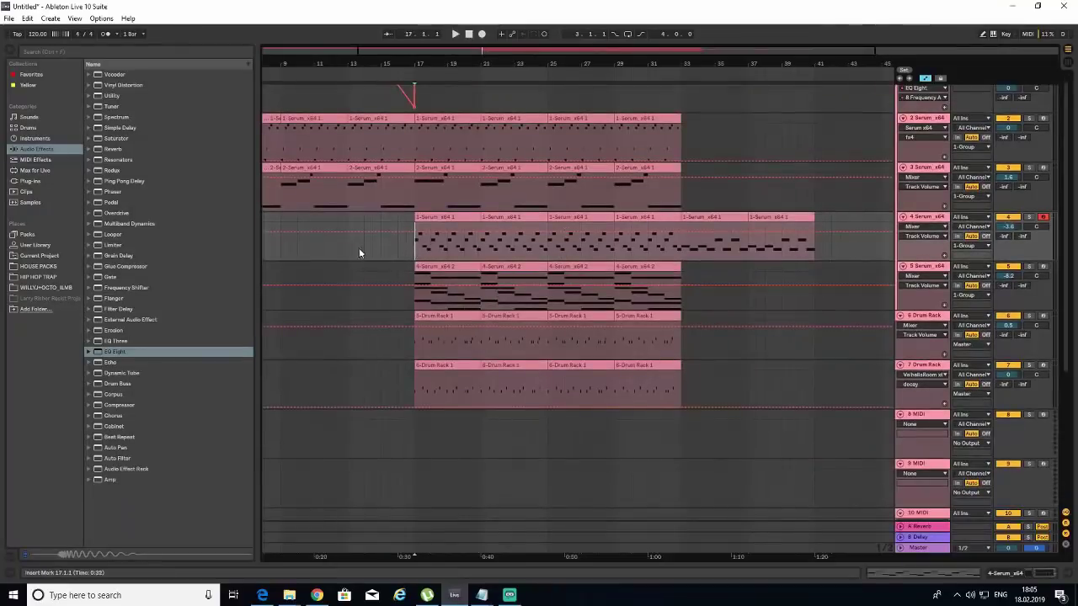
{"action": "left_click_drag", "start_coordinate": [498, 53], "coordinate": [477, 53]}
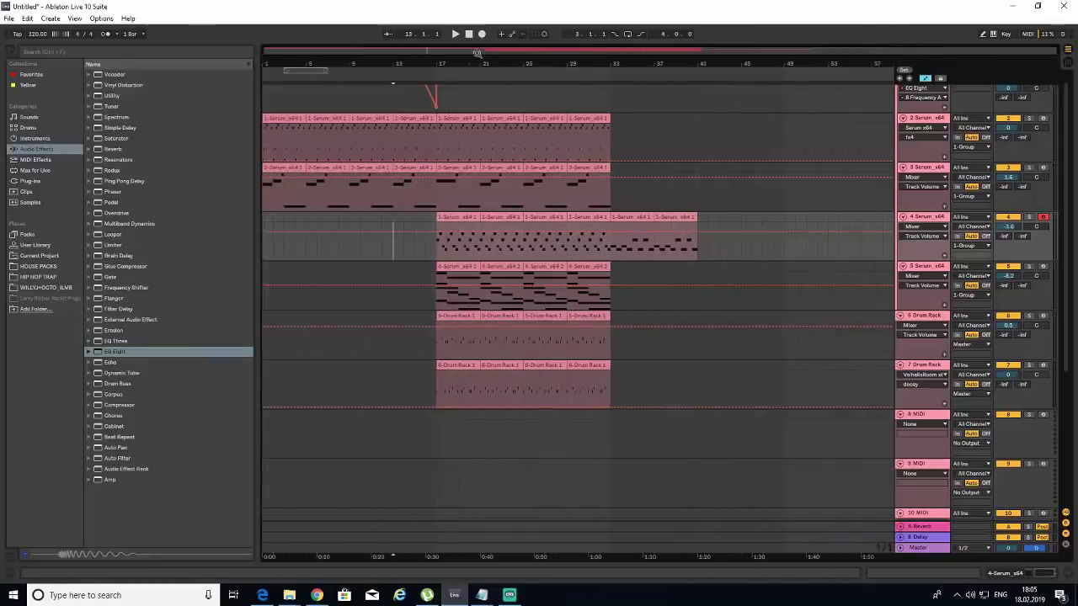
{"action": "left_click", "coordinate": [436, 257]}
{"action": "key", "text": "space"}
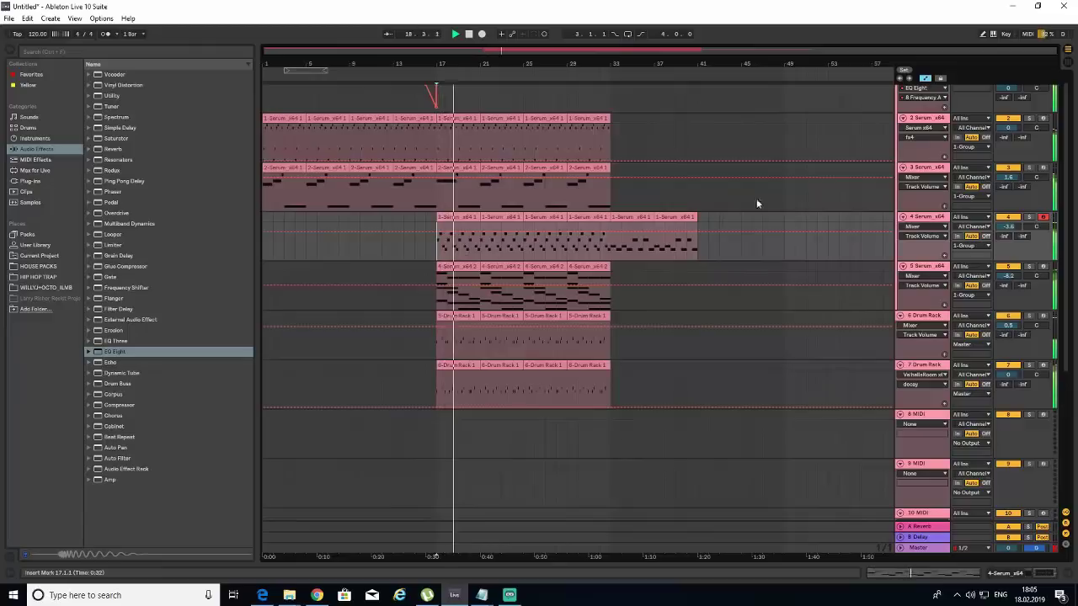
{"action": "key", "text": "space"}
- Delete the two clips between bars 17 and 25 on the 3 Serum track
{"action": "left_click", "coordinate": [459, 167]}
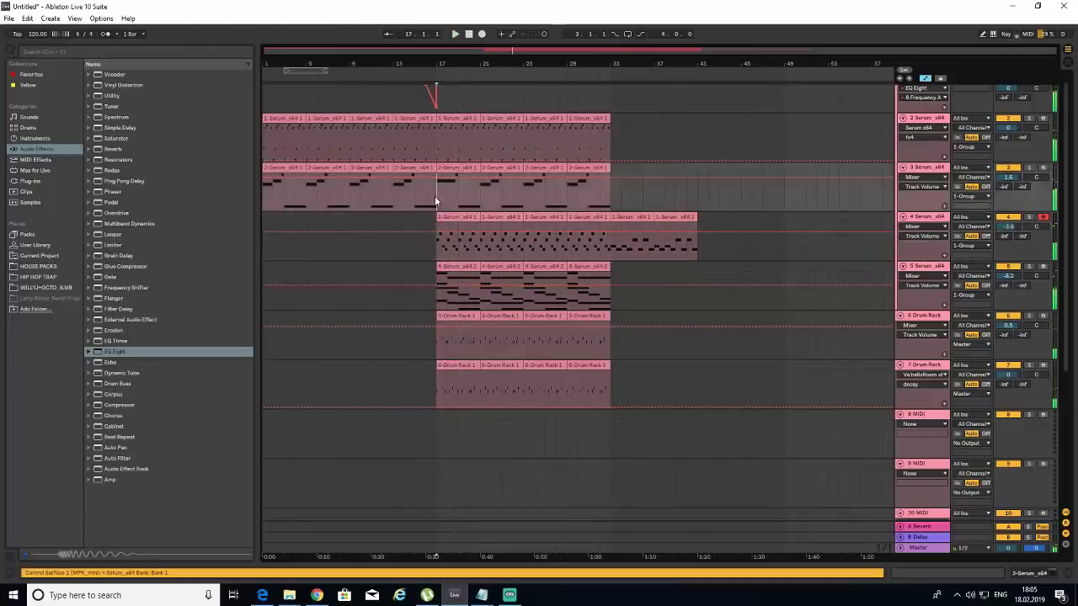
{"action": "key", "text": "Delete"}
{"action": "left_click", "coordinate": [492, 168]}
{"action": "key", "text": "Delete"}
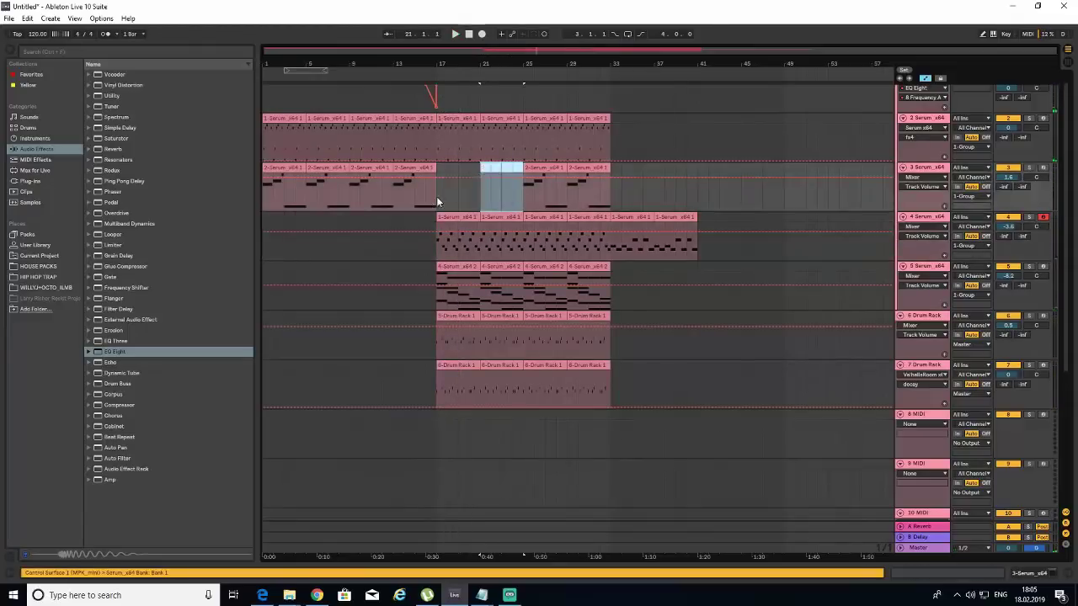
{"action": "key", "text": "Delete"}
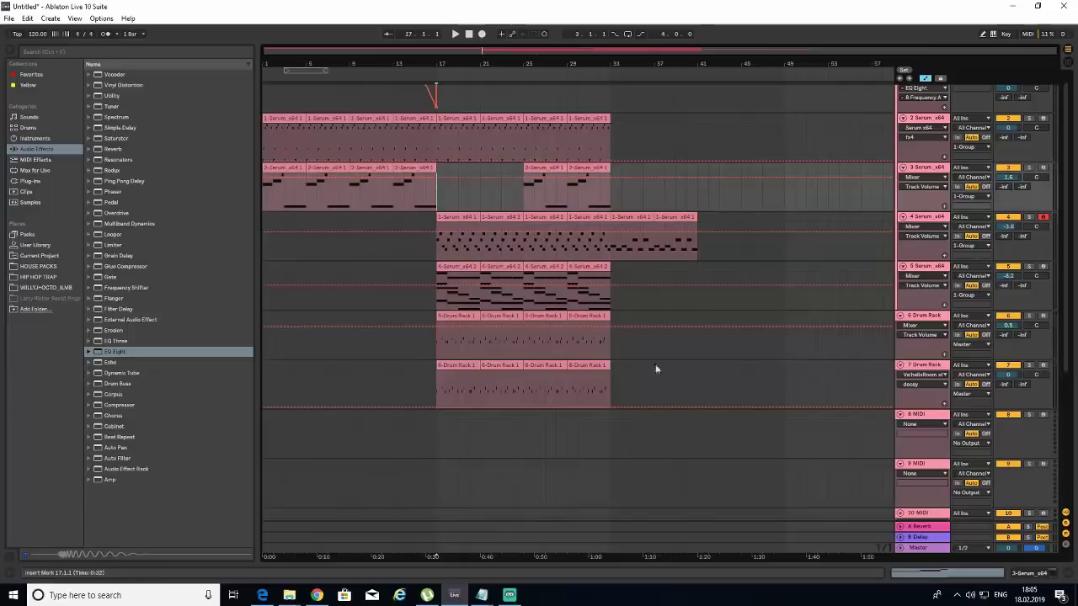
- Insert an empty four-bar MIDI clip at bar 17 on the 8 MIDI track
{"action": "left_click", "coordinate": [926, 419]}
{"action": "left_click_drag", "start_coordinate": [473, 412], "coordinate": [461, 419]}
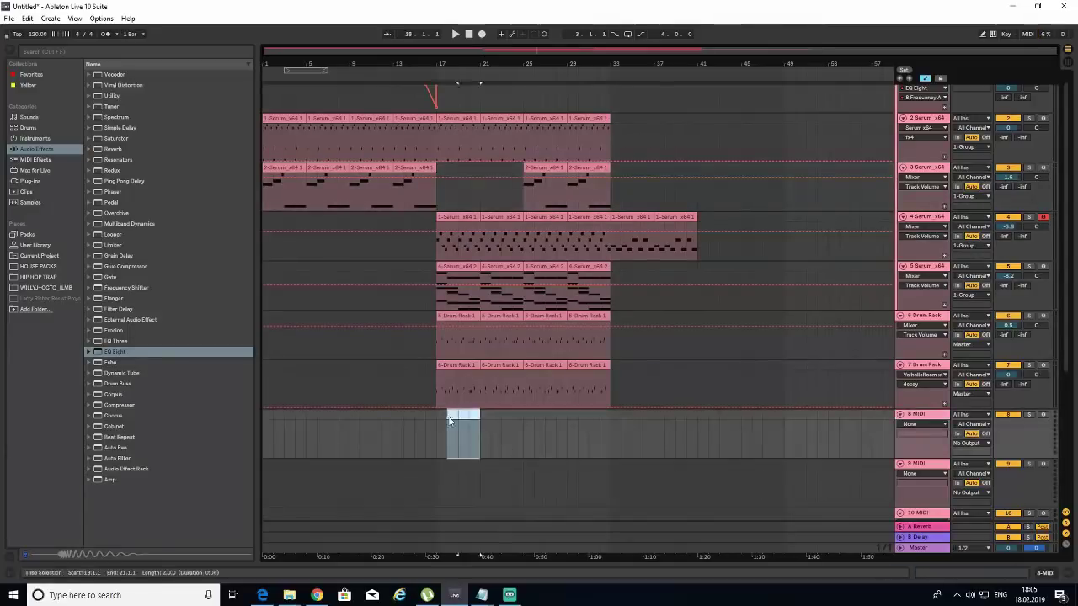
{"action": "right_click", "coordinate": [441, 419]}
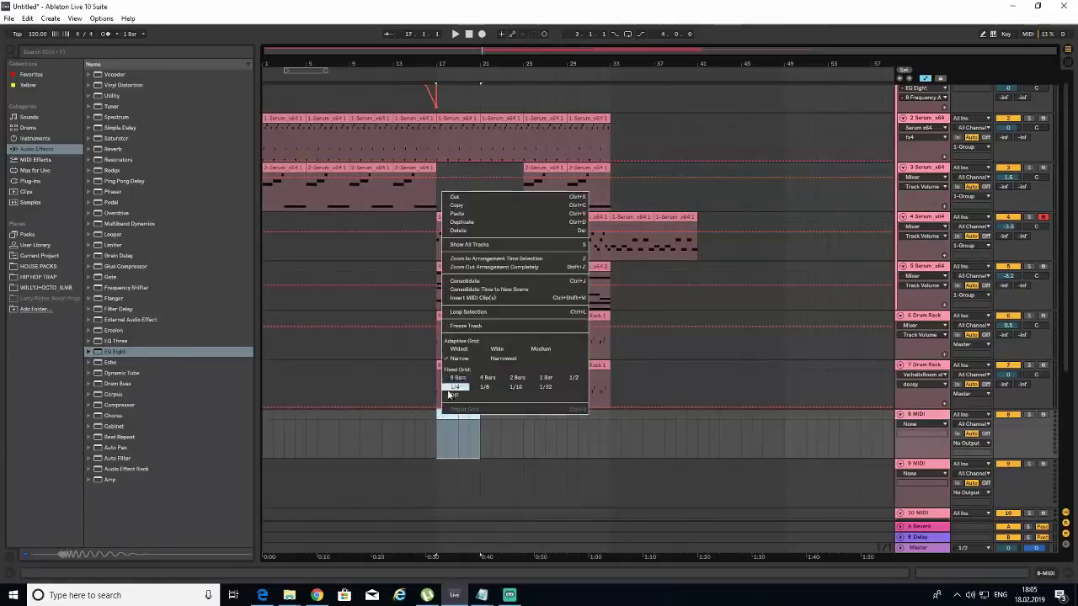
{"action": "left_click", "coordinate": [461, 298]}
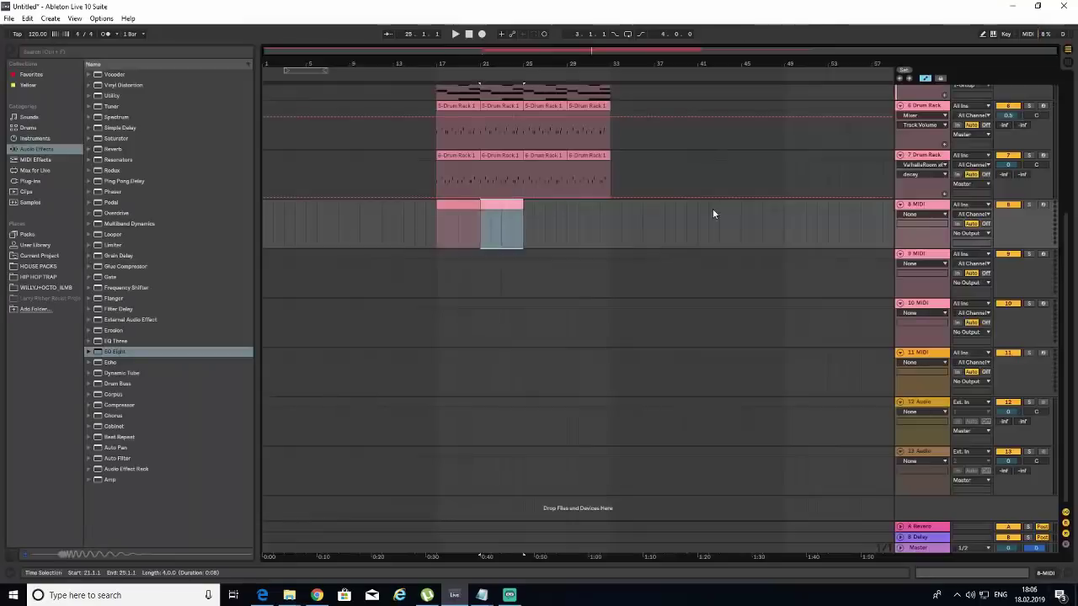
- Duplicate the empty clip on the 8 MIDI track twice to reach bar 33 and show the track's devices
{"action": "key", "text": "ctrl+d"}
{"action": "key", "text": "ctrl+d"}
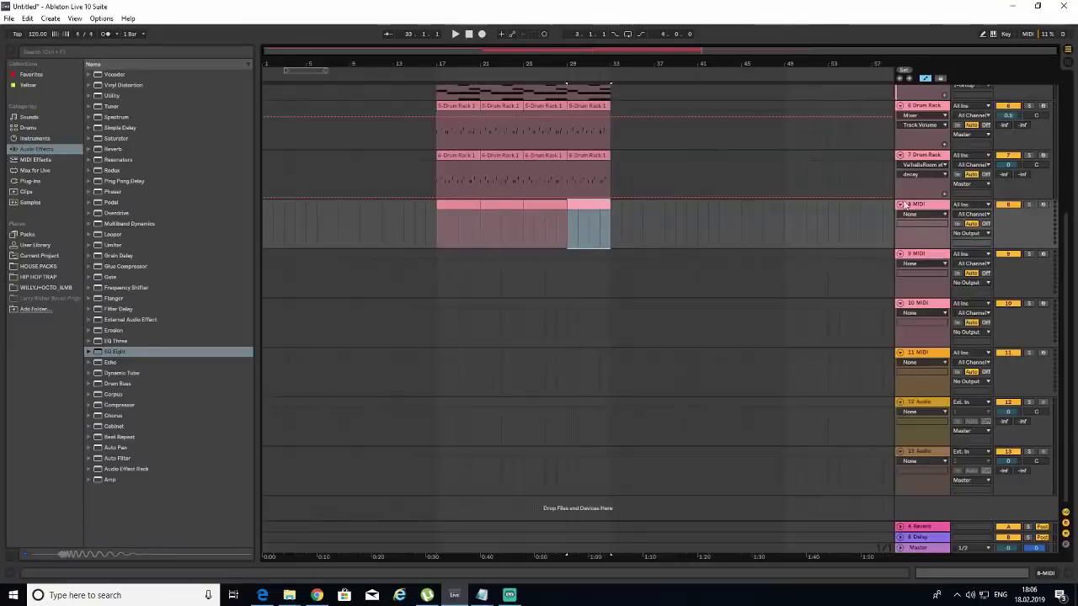
{"action": "left_click", "coordinate": [1043, 575]}
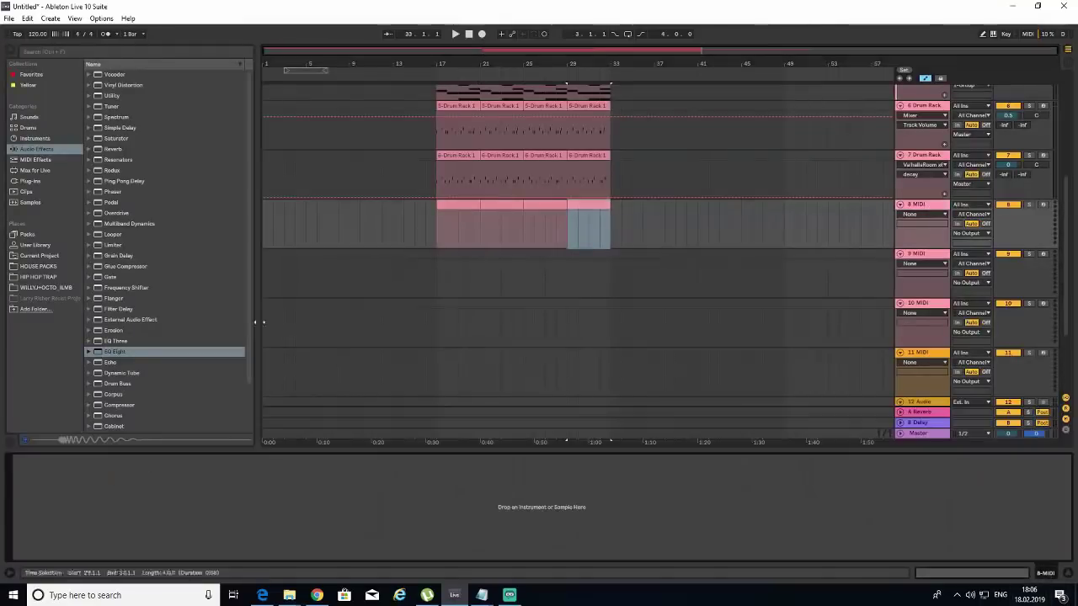
- Audition a cymbal sample from the BWB WAVE 3 CYMBOL folder in the HIP HOP TRAP library
{"action": "left_click", "coordinate": [34, 277]}
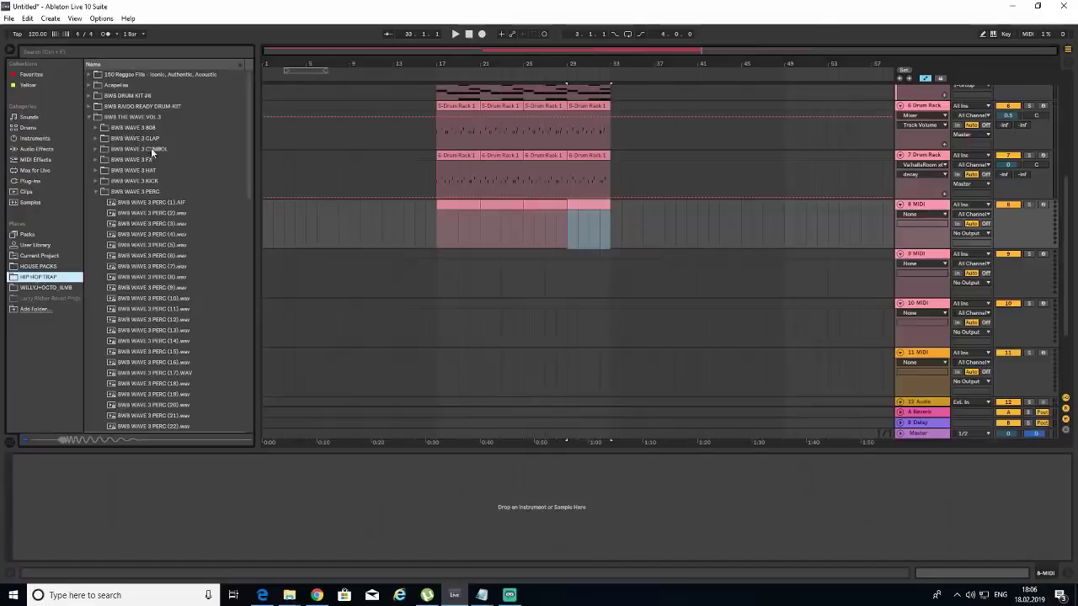
{"action": "left_click", "coordinate": [151, 150]}
{"action": "left_click", "coordinate": [168, 193]}
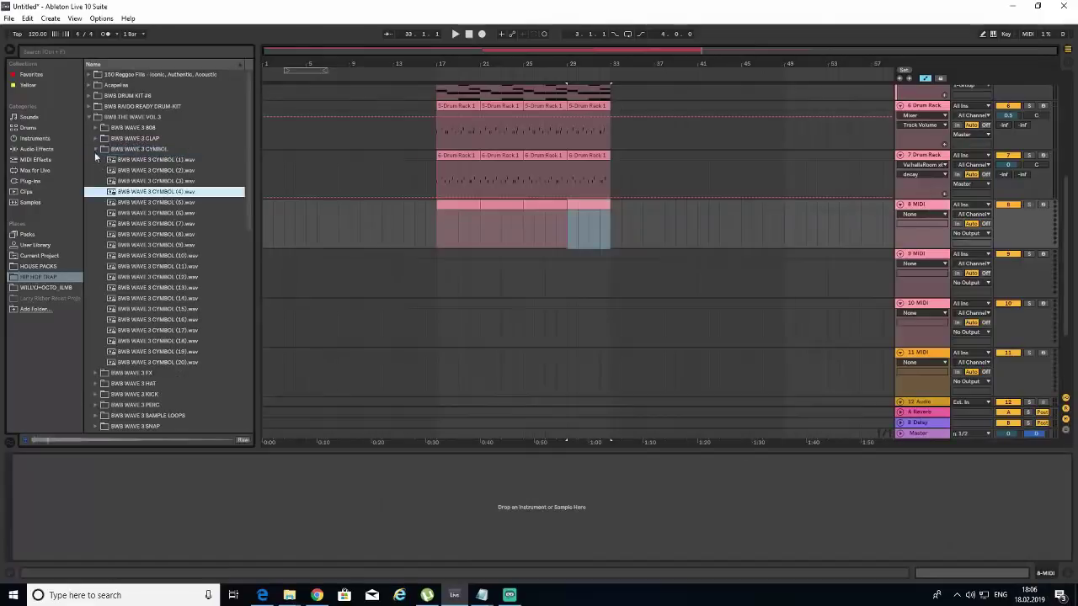
{"action": "left_click", "coordinate": [95, 149]}
- Audition several hi-hat samples from the BWB WAVE 3 HI HAT folder
{"action": "left_click", "coordinate": [154, 171]}
{"action": "left_click", "coordinate": [161, 192]}
{"action": "left_click", "coordinate": [165, 213]}
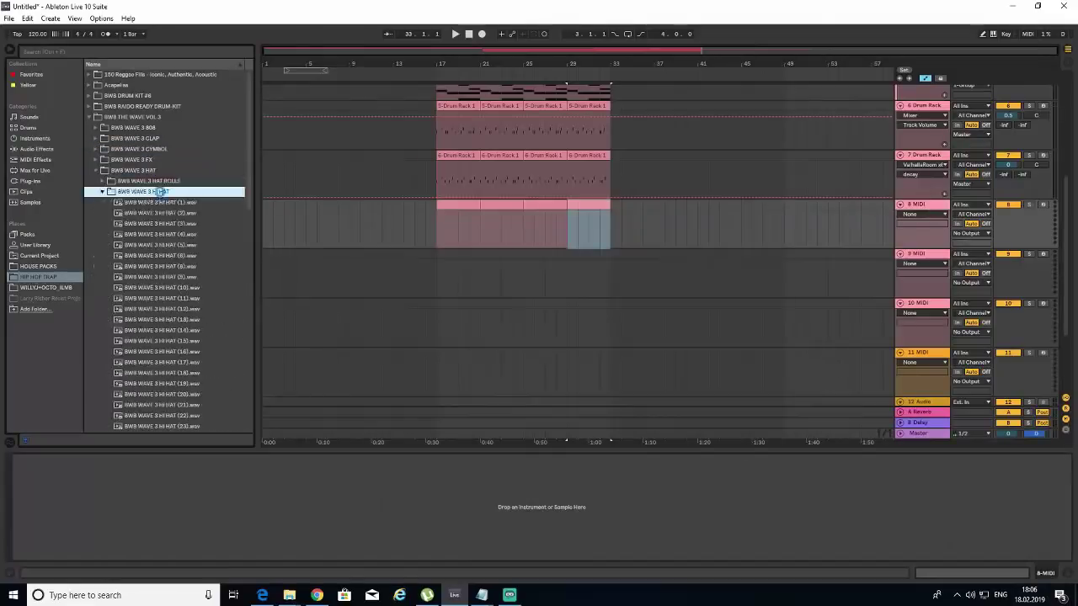
{"action": "left_click", "coordinate": [172, 245]}
{"action": "left_click", "coordinate": [172, 298]}
{"action": "left_click", "coordinate": [176, 364]}
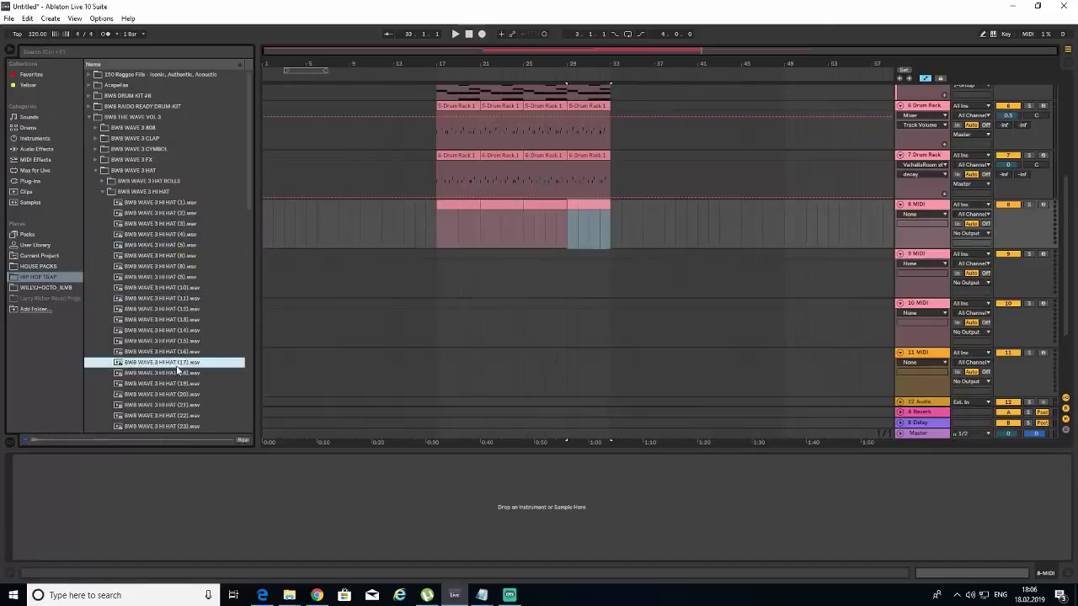
{"action": "left_click", "coordinate": [189, 311]}
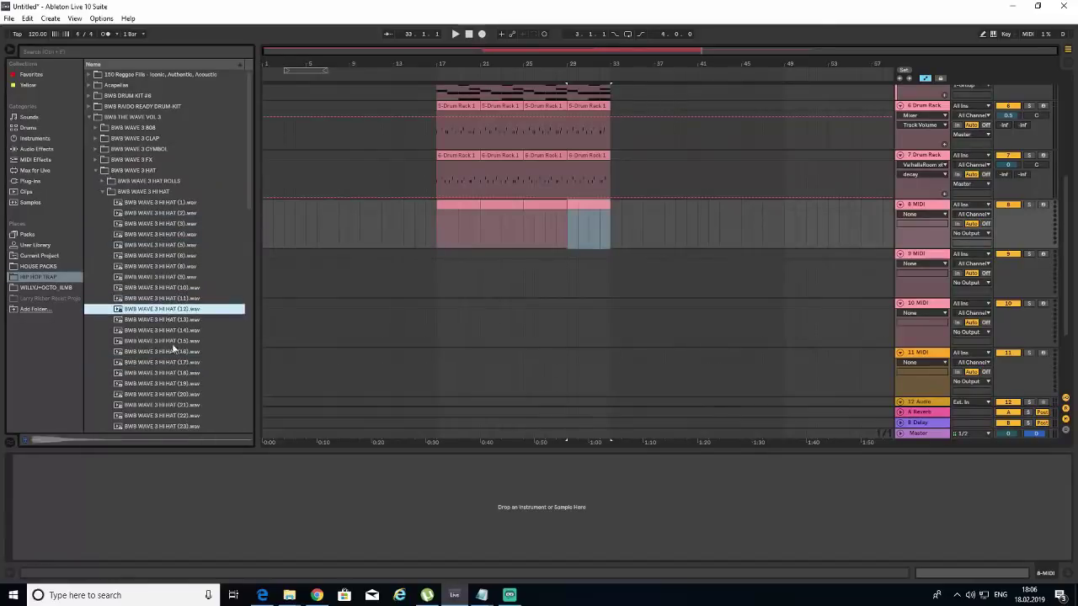
{"action": "left_click", "coordinate": [172, 345]}
{"action": "scroll", "coordinate": [175, 349], "scroll_direction": "down", "scroll_amount": 1}
{"action": "left_click", "coordinate": [181, 383]}
{"action": "scroll", "coordinate": [182, 383], "scroll_direction": "down", "scroll_amount": 1}
{"action": "left_click", "coordinate": [179, 404]}
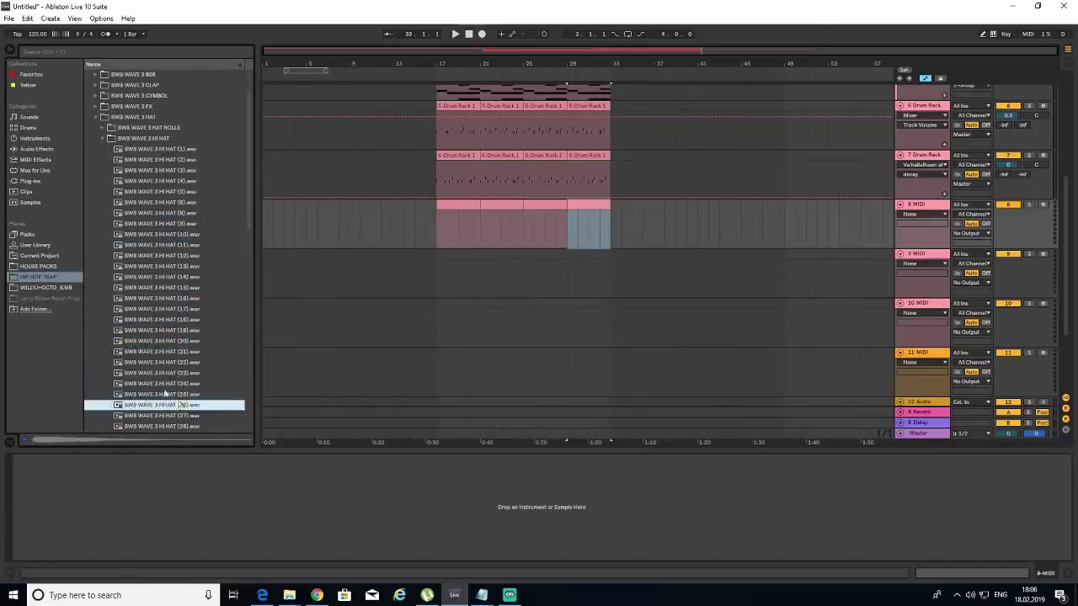
- Audition percs in HOUSE PACKS' Cymatics - Future Bass Drums Vol.1 folder and load Perc 16.wav onto the 8 MIDI track
{"action": "left_click", "coordinate": [38, 266]}
{"action": "left_click", "coordinate": [95, 214]}
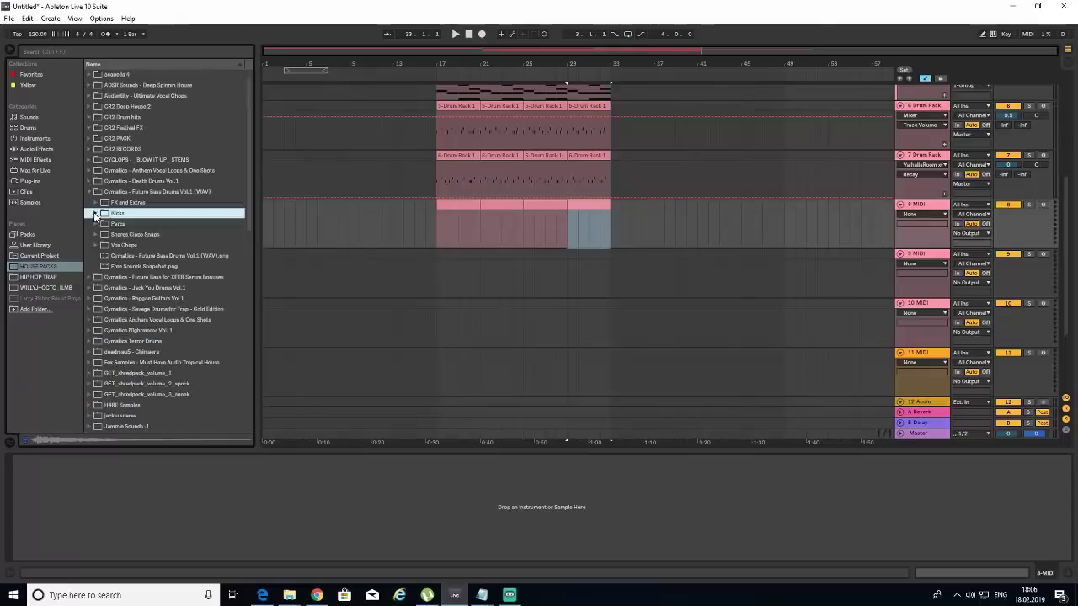
{"action": "double_click", "coordinate": [117, 224]}
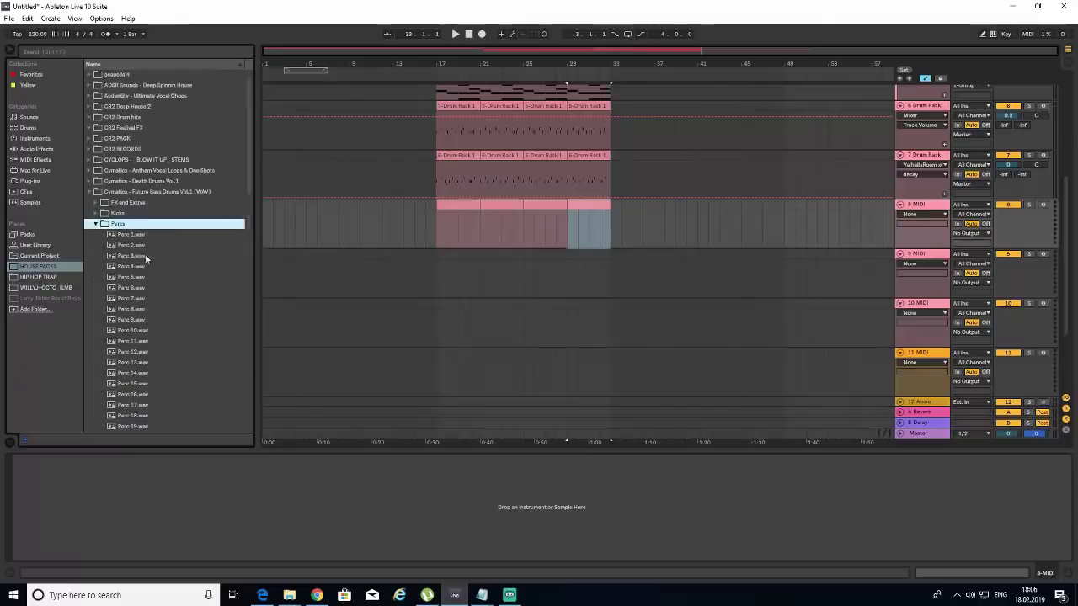
{"action": "left_click", "coordinate": [143, 256]}
{"action": "left_click", "coordinate": [128, 298]}
{"action": "left_click", "coordinate": [128, 354]}
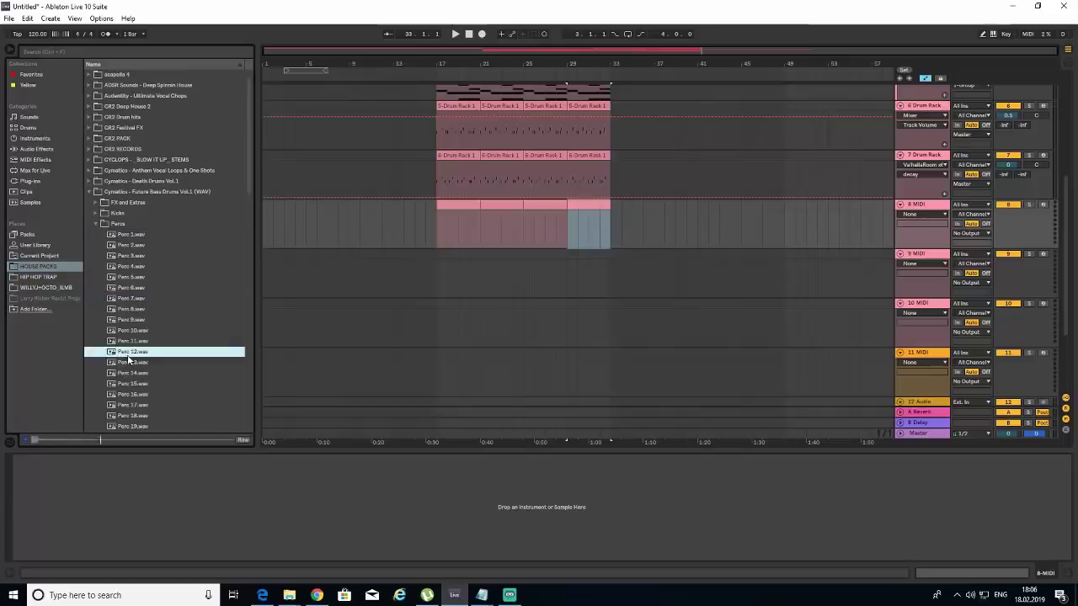
{"action": "left_click", "coordinate": [130, 395]}
{"action": "left_click_drag", "start_coordinate": [137, 397], "coordinate": [234, 504]}
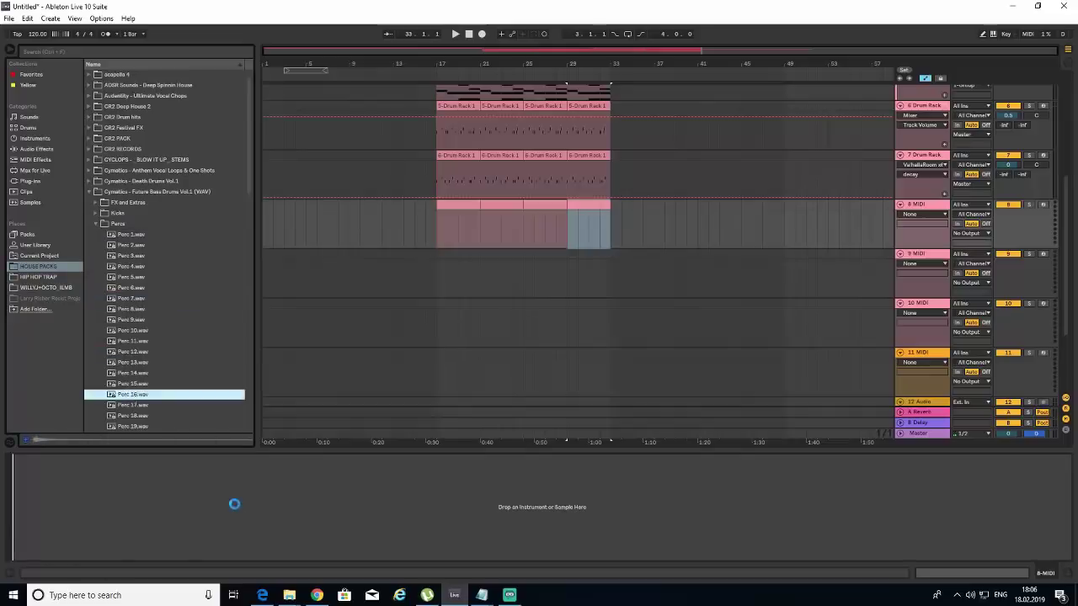
- Fill the first clip on the Perc 16 track with sixteenth-length C3 notes on every eighth for four bars
{"action": "double_click", "coordinate": [457, 205]}
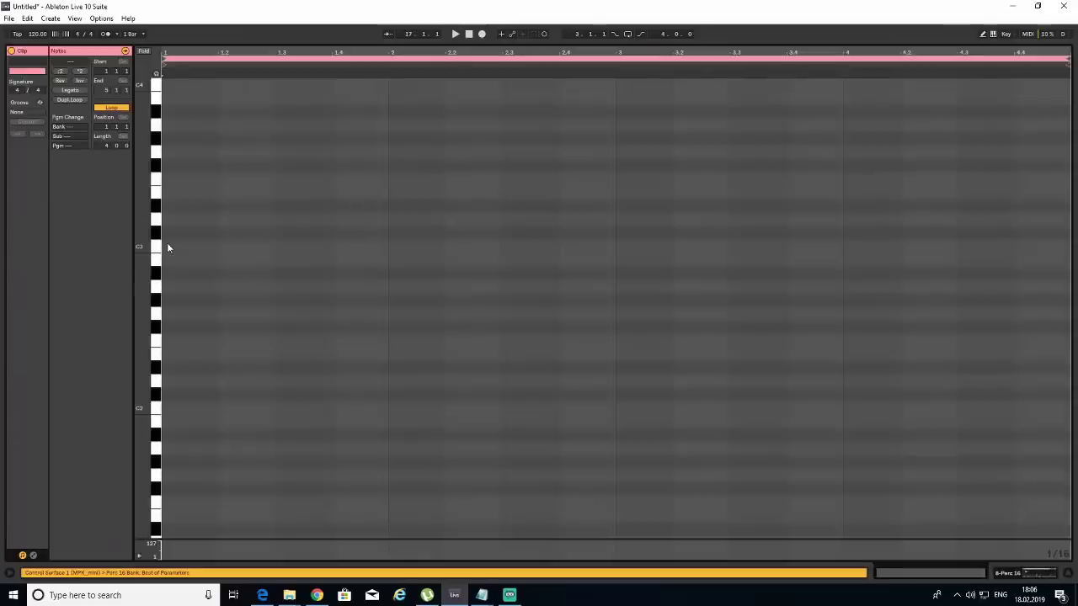
{"action": "double_click", "coordinate": [193, 248]}
{"action": "left_click_drag", "start_coordinate": [219, 248], "coordinate": [161, 248]}
{"action": "key", "text": "ctrl+d"}
{"action": "key", "text": "ctrl+d"}
{"action": "key", "text": "ctrl+a"}
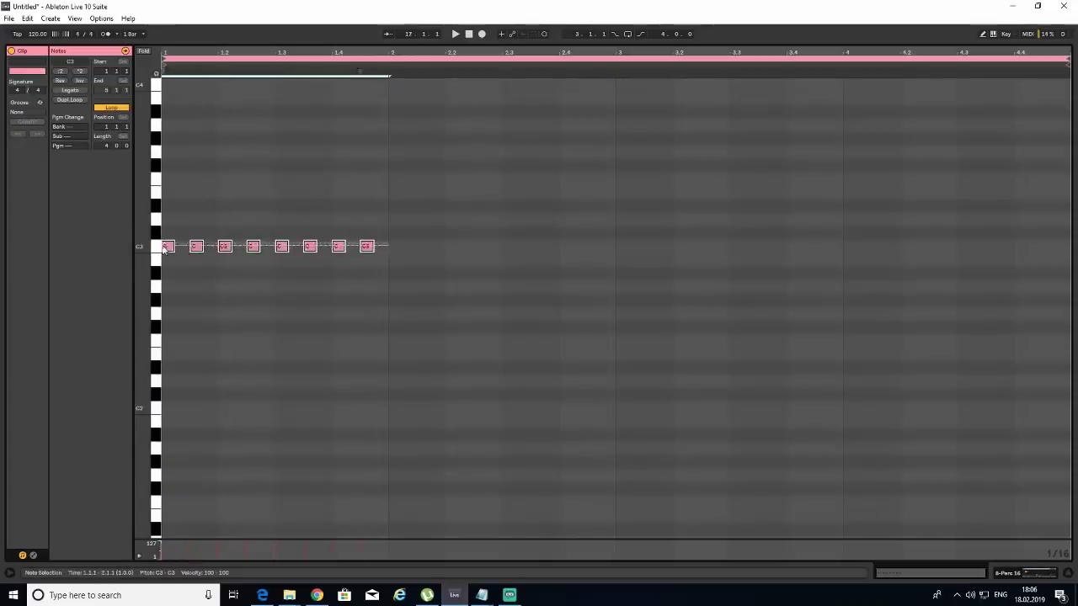
{"action": "key", "text": "ctrl+d"}
{"action": "key", "text": "ctrl+d"}
{"action": "key", "text": "ctrl+d"}
- Lengthen all C3 notes to a full eighth so they join up, and play the pattern
{"action": "key", "text": "space"}
{"action": "key", "text": "ctrl+a"}
{"action": "left_click_drag", "start_coordinate": [372, 246], "coordinate": [386, 246]}
{"action": "key", "text": "space"}
{"action": "key", "text": "space"}
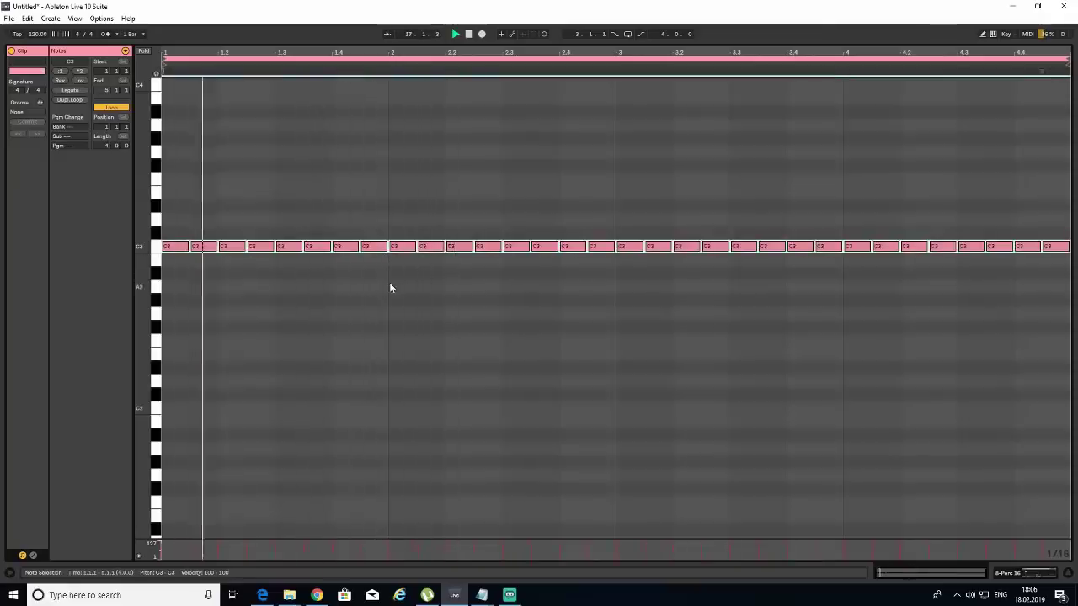
{"action": "left_click", "coordinate": [394, 281]}
- Duplicate the filled Perc 16 clip three times in the arrangement, up to bar 33
{"action": "left_click", "coordinate": [1066, 573]}
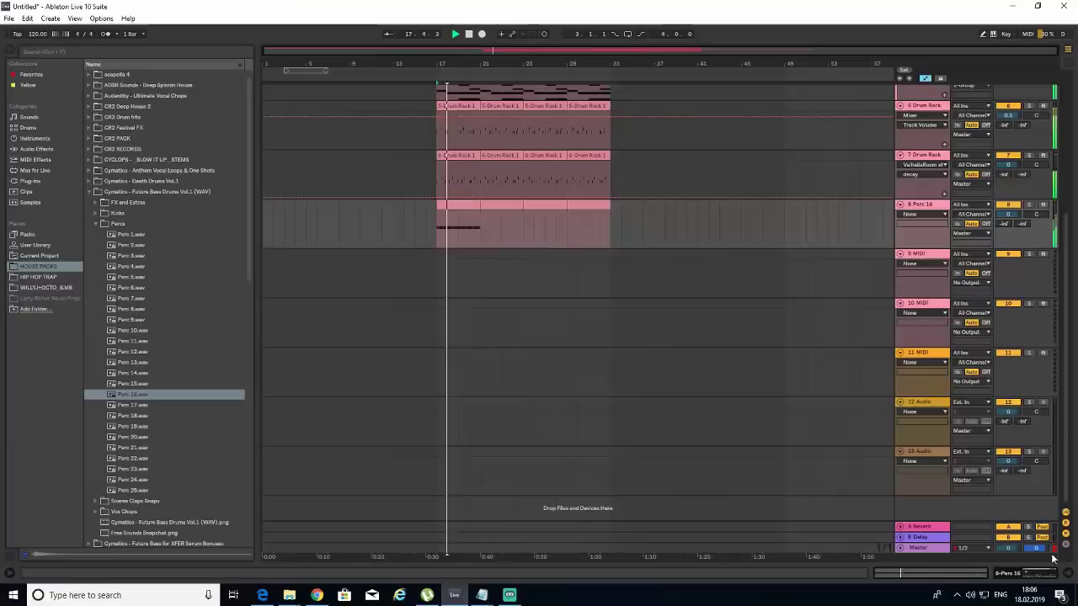
{"action": "left_click", "coordinate": [476, 209]}
{"action": "key", "text": "ctrl+d"}
{"action": "key", "text": "ctrl+d"}
{"action": "key", "text": "ctrl+d"}
- Turn the second eighth note of bar 1 in the first Perc 16 clip into two sixteenth notes
{"action": "double_click", "coordinate": [463, 204]}
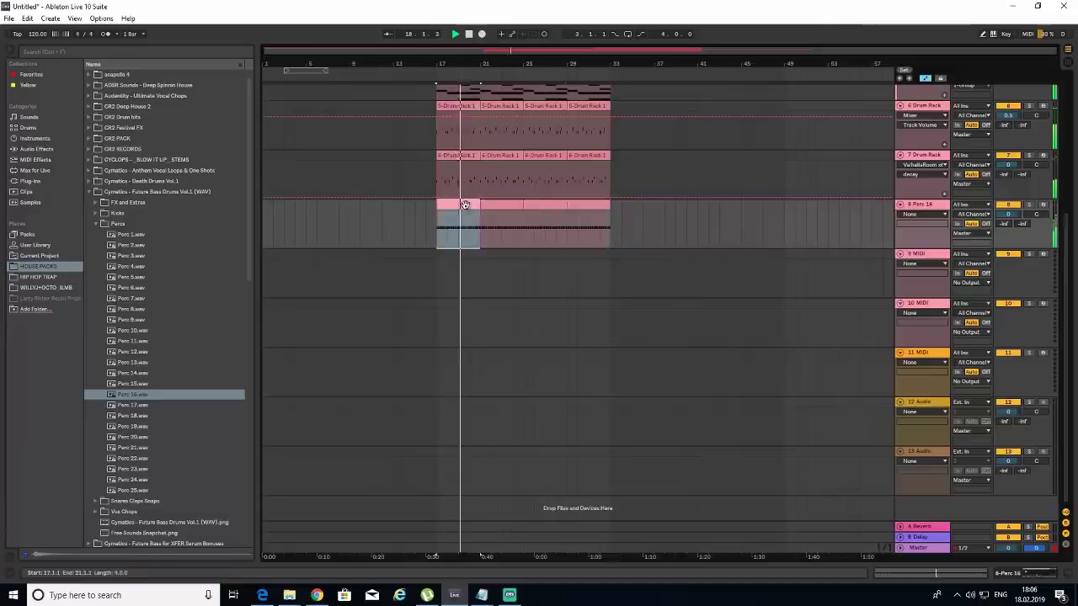
{"action": "left_click", "coordinate": [557, 224]}
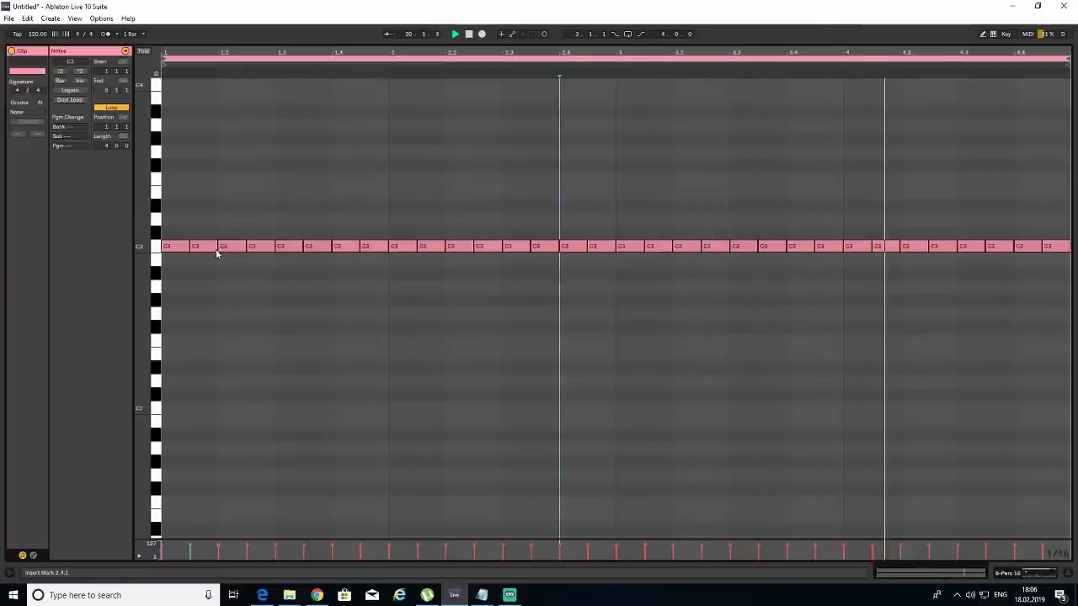
{"action": "left_click_drag", "start_coordinate": [216, 248], "coordinate": [197, 249]}
{"action": "key", "text": "ctrl+d"}
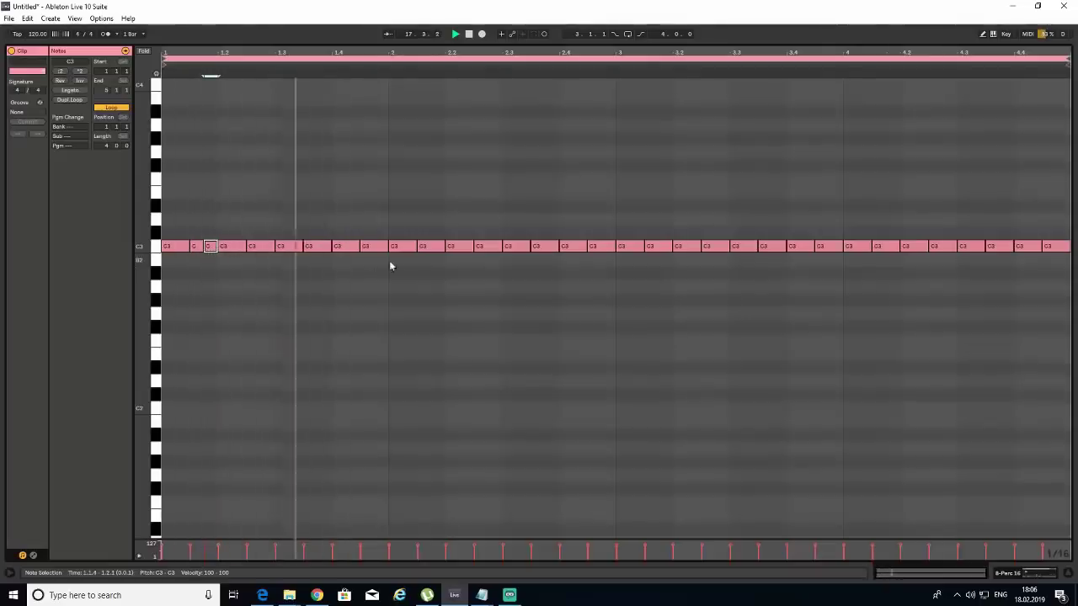
- Turn the last eighth note of bar 1 into a roll of four 1/32 notes on C3
{"action": "left_click_drag", "start_coordinate": [378, 52], "coordinate": [360, 247]}
{"action": "key", "text": "ctrl+d"}
{"action": "key", "text": "ctrl+d"}
{"action": "key", "text": "ctrl+d"}
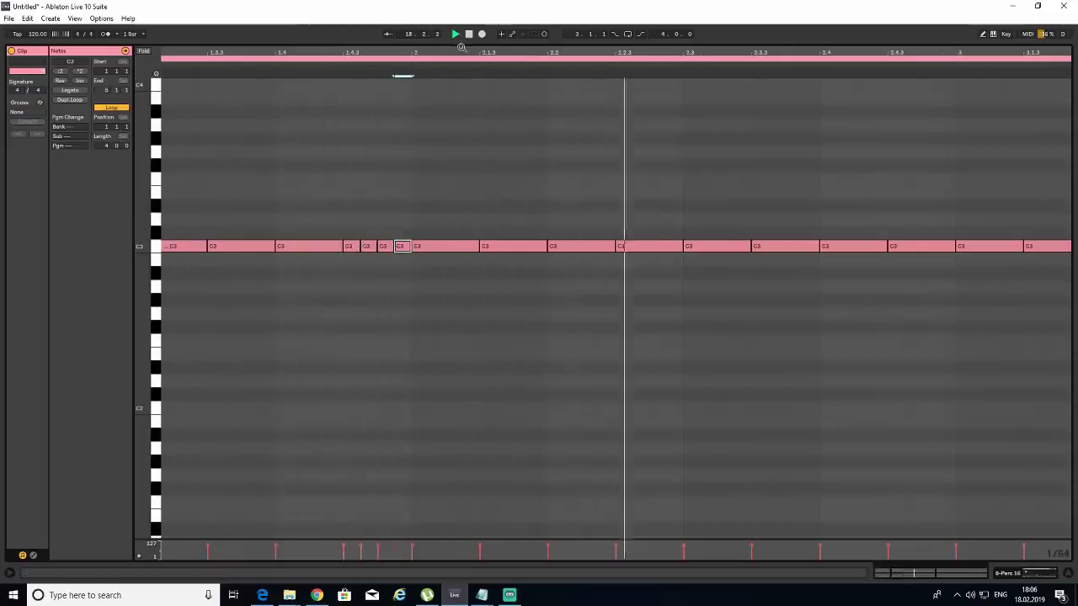
- Duplicate the notes of the clip's first two bars into bars 3 and 4, and return to the arrangement
{"action": "left_click_drag", "start_coordinate": [459, 48], "coordinate": [459, 5]}
{"action": "left_click", "coordinate": [599, 263]}
{"action": "left_click_drag", "start_coordinate": [603, 262], "coordinate": [162, 235]}
{"action": "key", "text": "ctrl+d"}
{"action": "left_click", "coordinate": [1067, 576]}
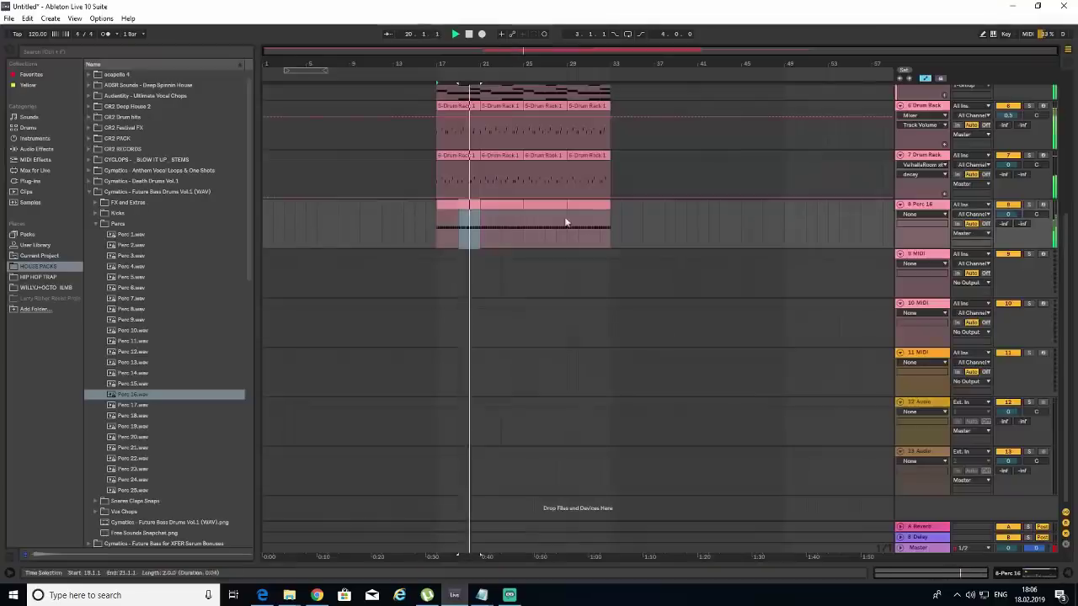
- Duplicate the edited Perc 16 clip three times so the new pattern fills bars 21 to 33
{"action": "left_click", "coordinate": [467, 204]}
{"action": "key", "text": "ctrl+d"}
{"action": "key", "text": "ctrl+d"}
{"action": "key", "text": "ctrl+d"}
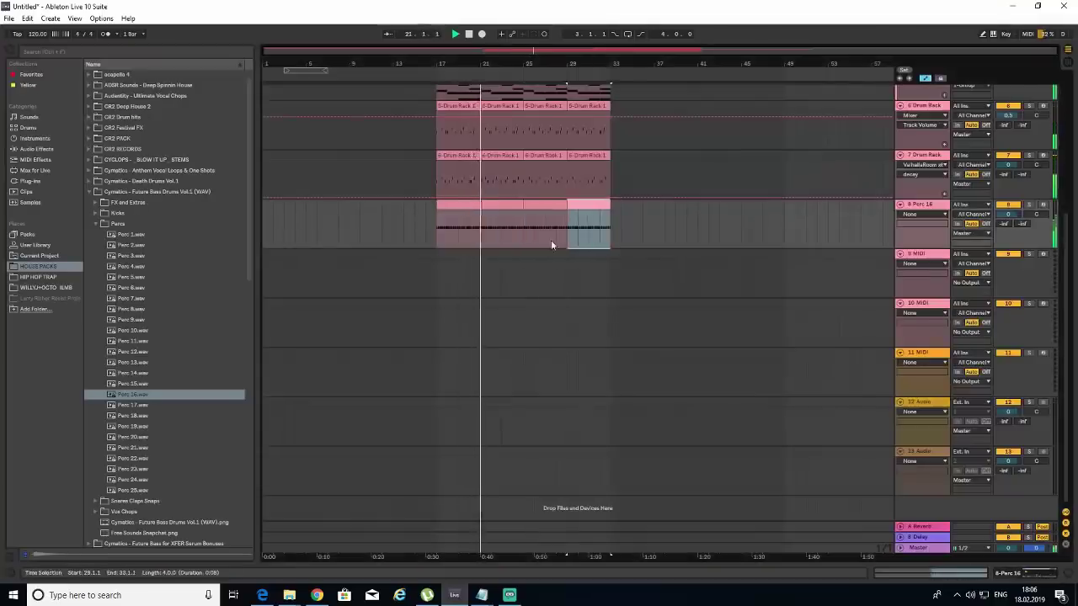
- Delete the two clips between bars 25 and 33 on the 3 Serum track
{"action": "scroll", "coordinate": [550, 237], "scroll_direction": "up", "scroll_amount": 5}
{"action": "scroll", "coordinate": [537, 241], "scroll_direction": "up", "scroll_amount": 1}
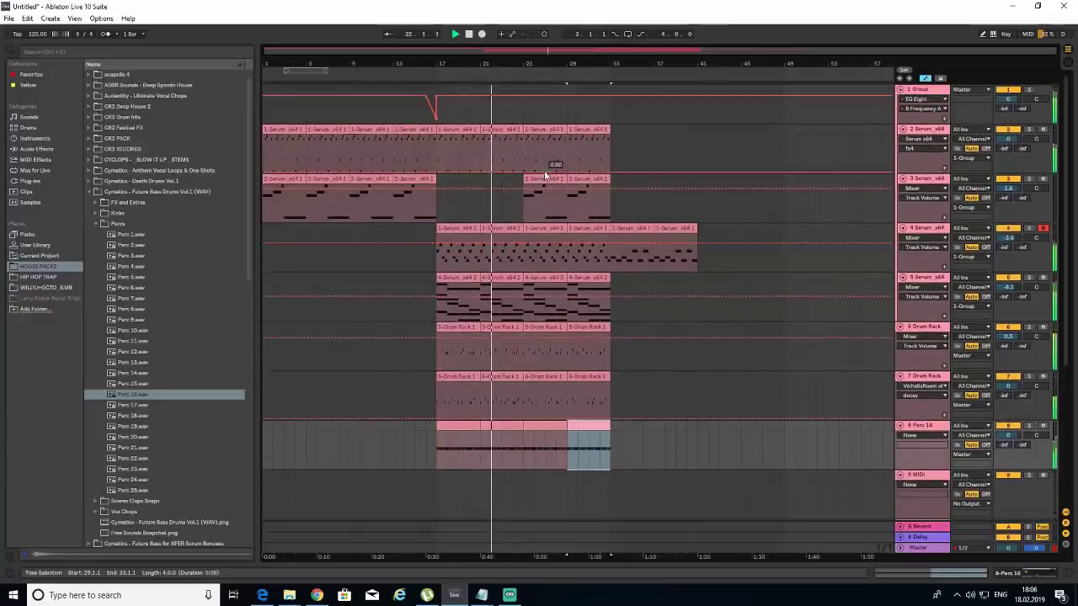
{"action": "left_click", "coordinate": [549, 178]}
{"action": "key", "text": "Delete"}
{"action": "left_click", "coordinate": [592, 180]}
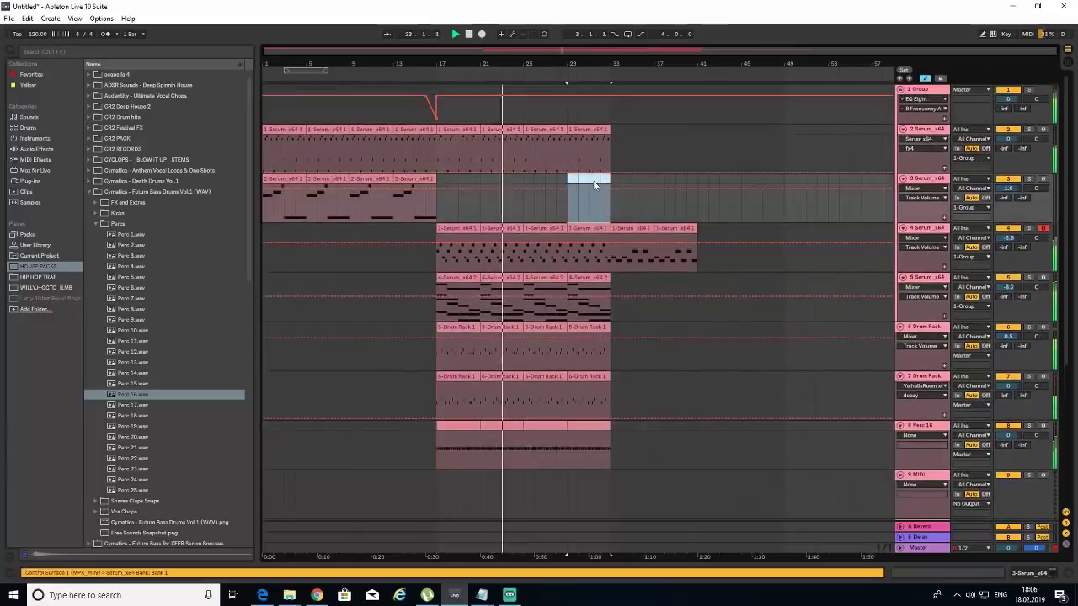
{"action": "key", "text": "Delete"}
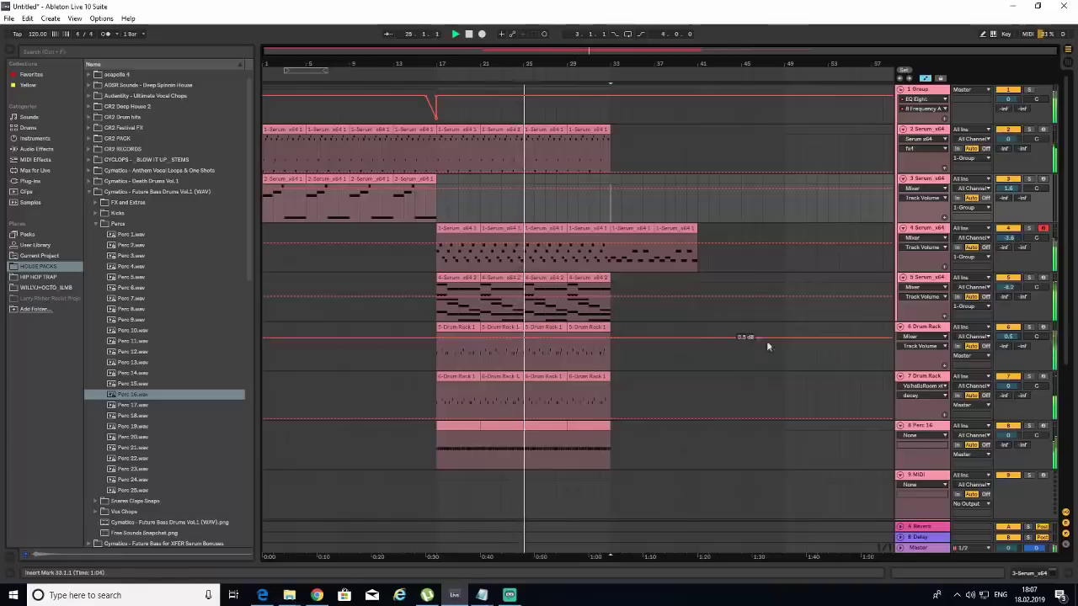
- Add a Compressor audio effect after the EQ Eight on the 1 Group track
{"action": "left_click", "coordinate": [926, 90]}
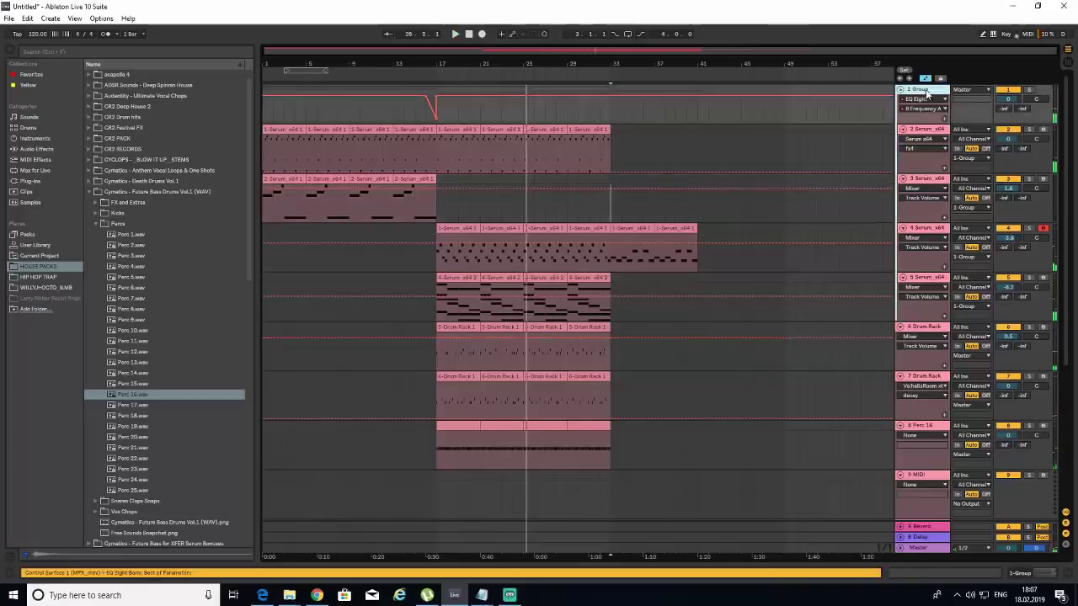
{"action": "left_click", "coordinate": [1045, 573]}
{"action": "left_click", "coordinate": [36, 149]}
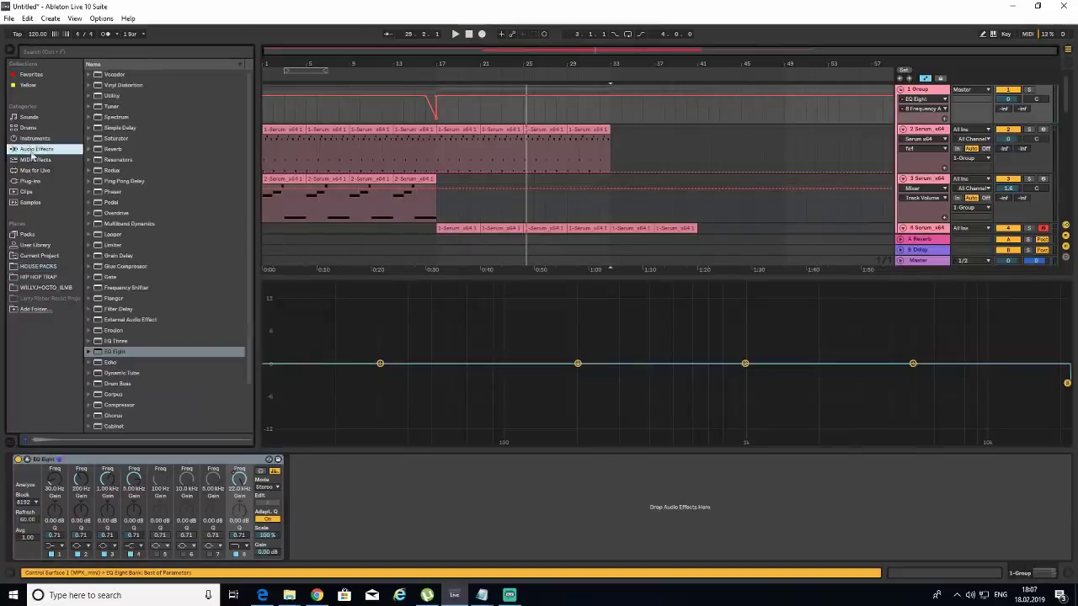
{"action": "left_click_drag", "start_coordinate": [102, 406], "coordinate": [362, 509]}
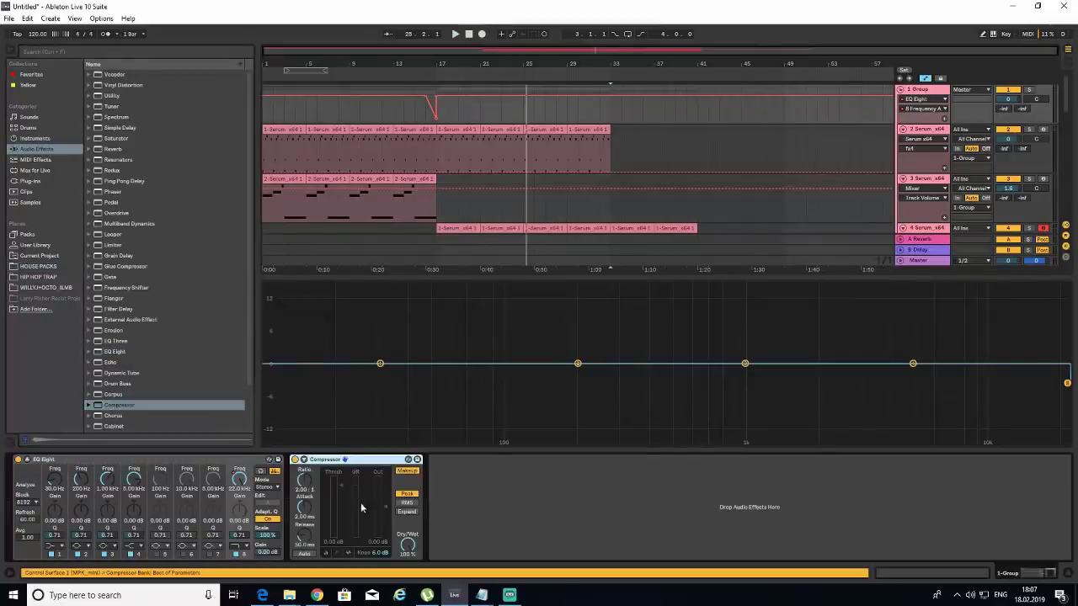
- Enable the Compressor's sidechain and set its audio source to the 6-Drum Rack track
{"action": "left_click", "coordinate": [306, 463]}
{"action": "left_click", "coordinate": [312, 471]}
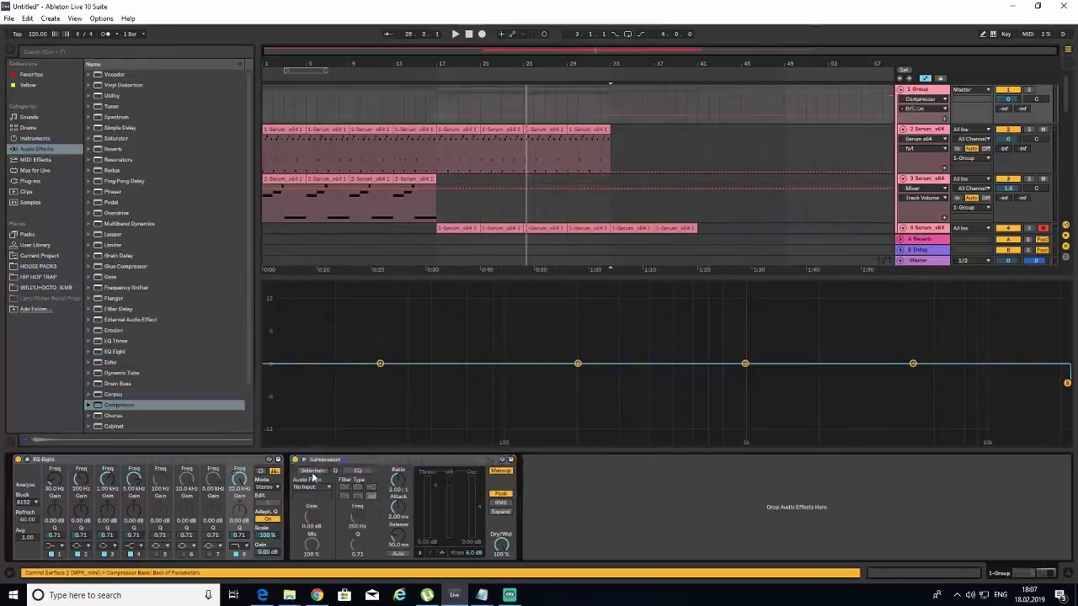
{"action": "left_click", "coordinate": [313, 487]}
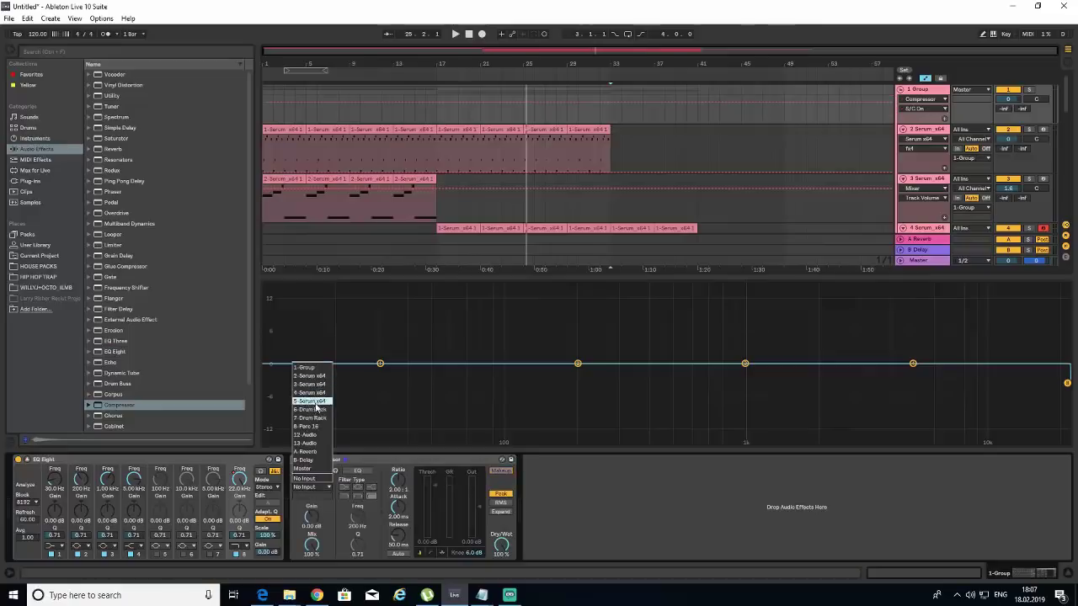
{"action": "left_click", "coordinate": [316, 410]}
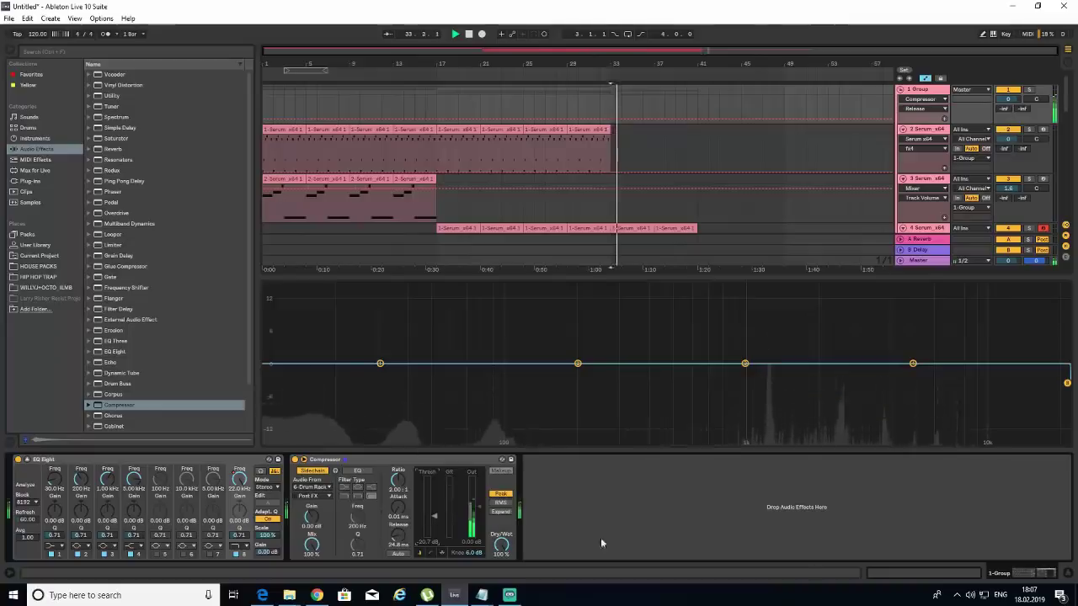
- Play the arrangement from about bar 16 to hear the sidechained group going into the drop
{"action": "left_click", "coordinate": [424, 214]}
{"action": "key", "text": "ctrl+alt+l"}
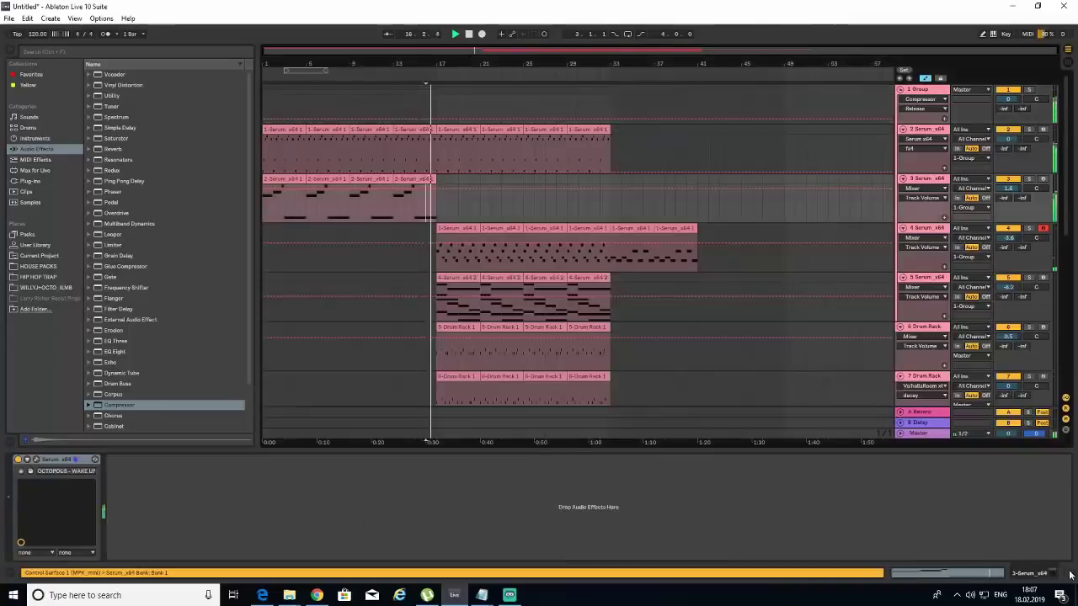
{"action": "key", "text": "space"}
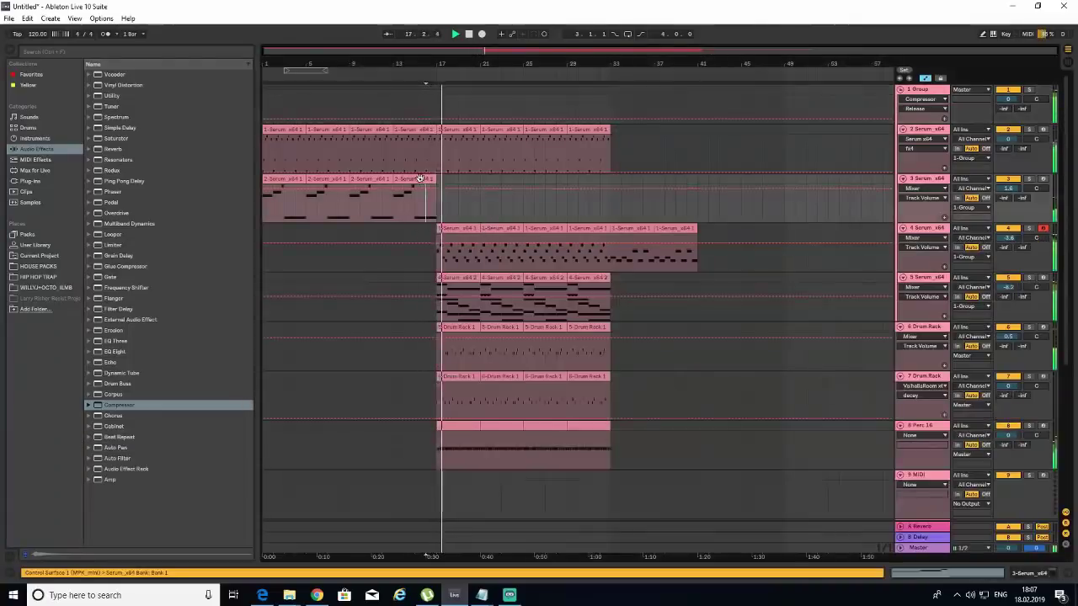
{"action": "left_click", "coordinate": [431, 217]}
{"action": "left_click", "coordinate": [414, 187]}
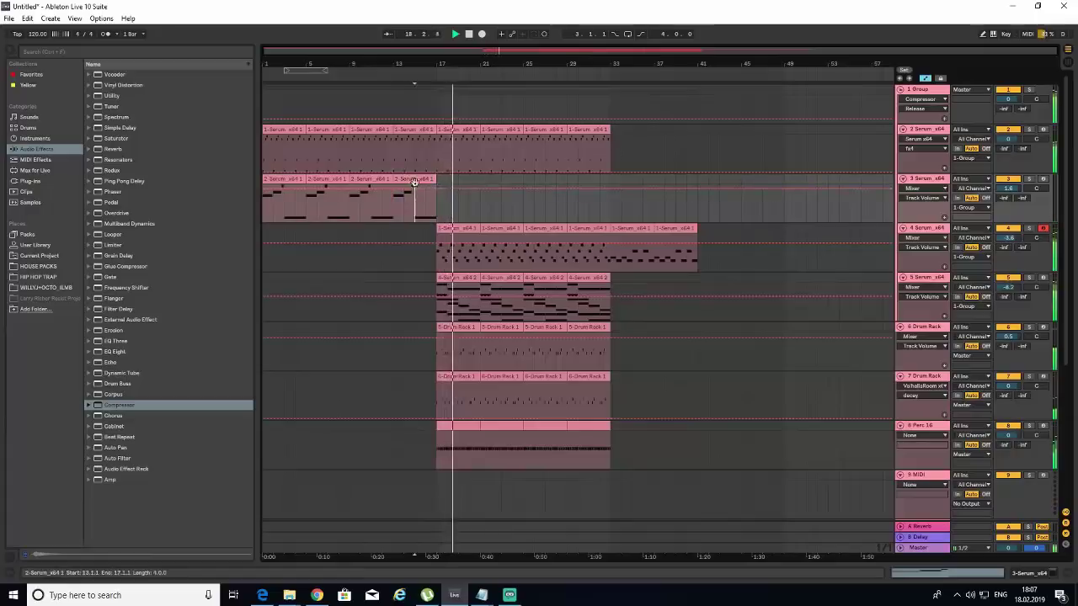
{"action": "left_click", "coordinate": [415, 179]}
- Copy the lowest line of notes from the first clip on the 5 Serum track
{"action": "double_click", "coordinate": [452, 286]}
{"action": "scroll", "coordinate": [473, 303], "scroll_direction": "down", "scroll_amount": 1}
{"action": "left_click_drag", "start_coordinate": [293, 379], "coordinate": [557, 317]}
{"action": "left_click_drag", "start_coordinate": [654, 406], "coordinate": [884, 337]}
{"action": "left_click", "coordinate": [1066, 575]}
{"action": "scroll", "coordinate": [500, 173], "scroll_direction": "up", "scroll_amount": 3}
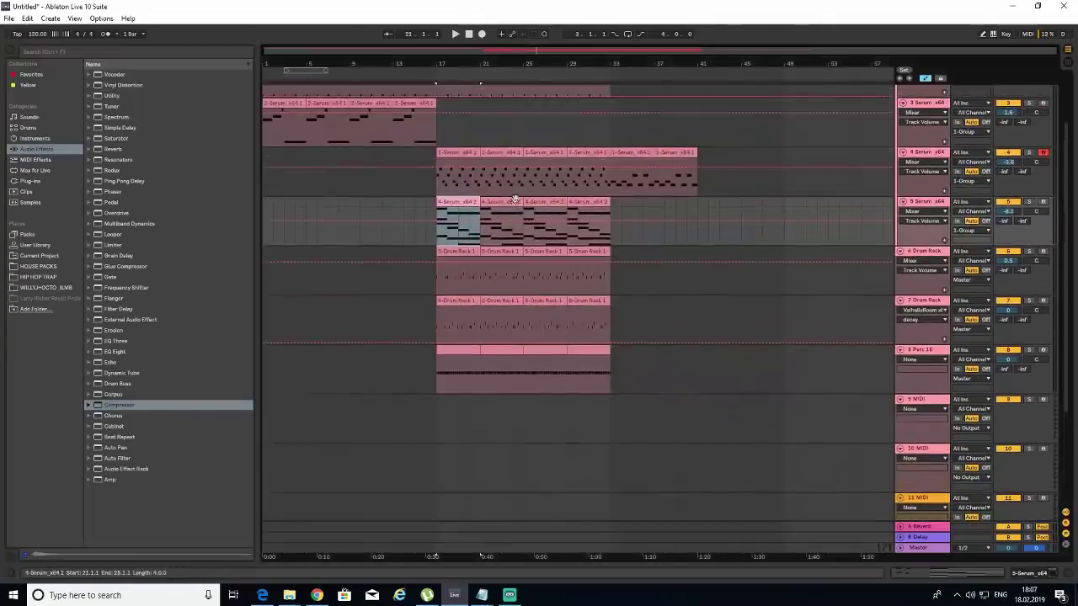
- Insert an empty four-bar MIDI clip on the 3 Serum track, from bar 17 to bar 21
{"action": "left_click", "coordinate": [414, 161]}
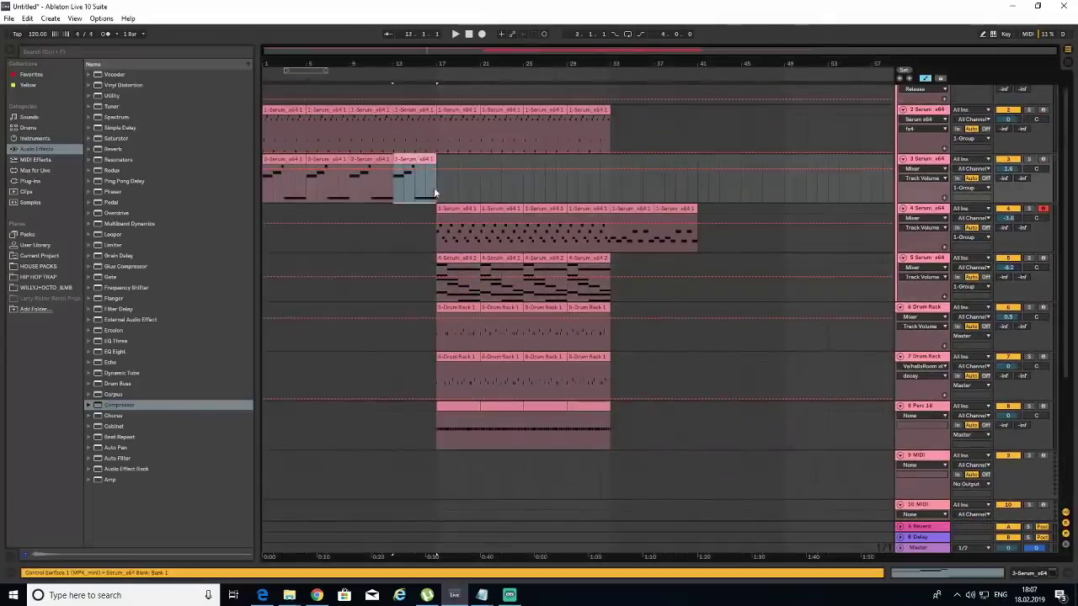
{"action": "left_click_drag", "start_coordinate": [434, 193], "coordinate": [469, 163]}
{"action": "right_click", "coordinate": [477, 164]}
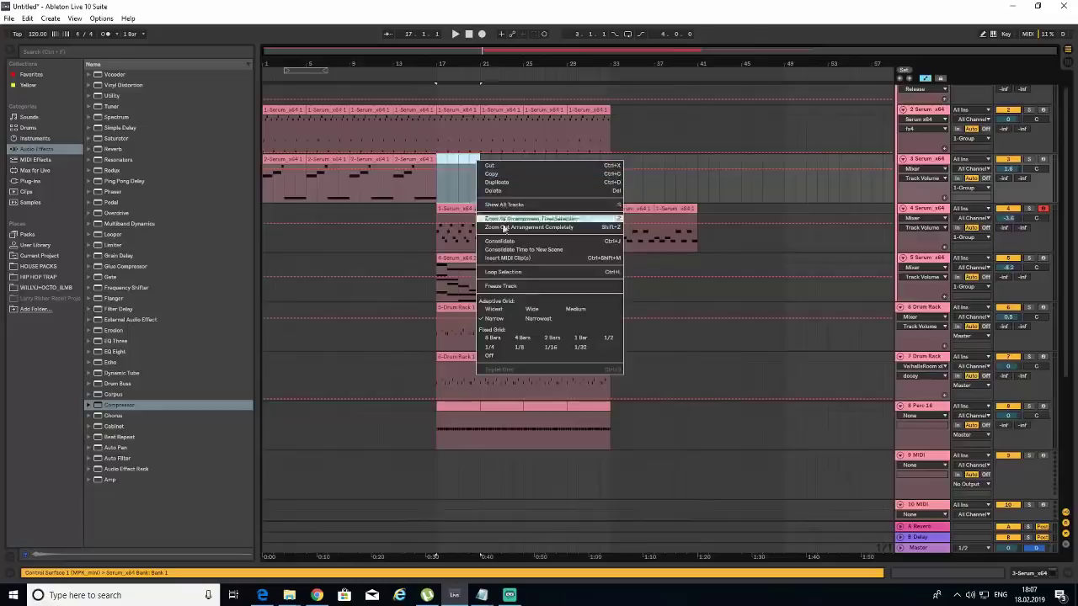
{"action": "left_click", "coordinate": [499, 260]}
- Paste the copied notes into the new clip on the 3 Serum track and play them back
{"action": "scroll", "coordinate": [236, 281], "scroll_direction": "down", "scroll_amount": 3}
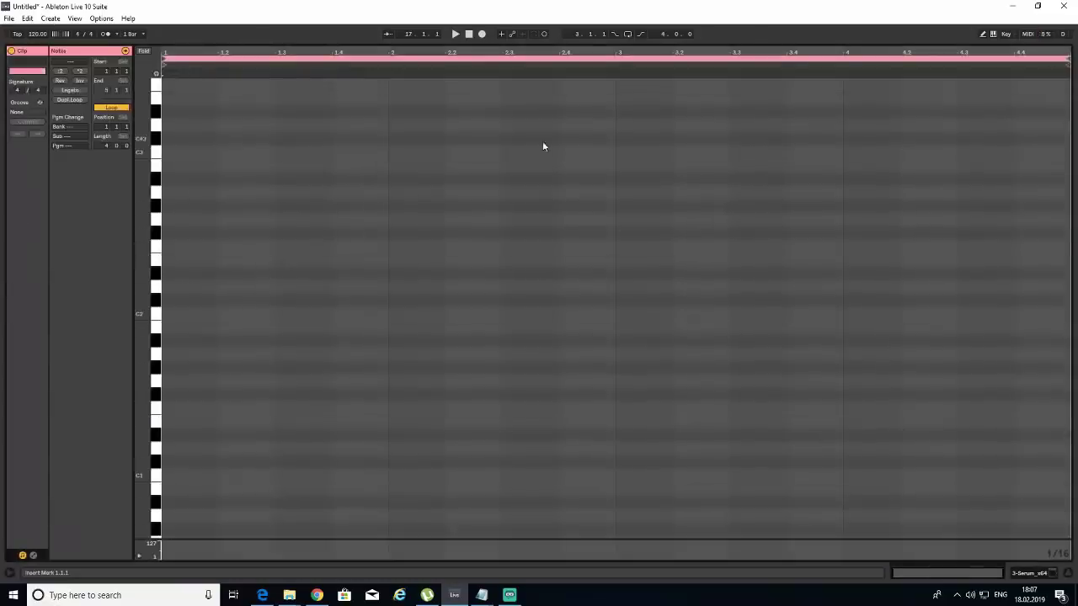
{"action": "scroll", "coordinate": [373, 213], "scroll_direction": "up", "scroll_amount": 3}
{"action": "key", "text": "ctrl+v"}
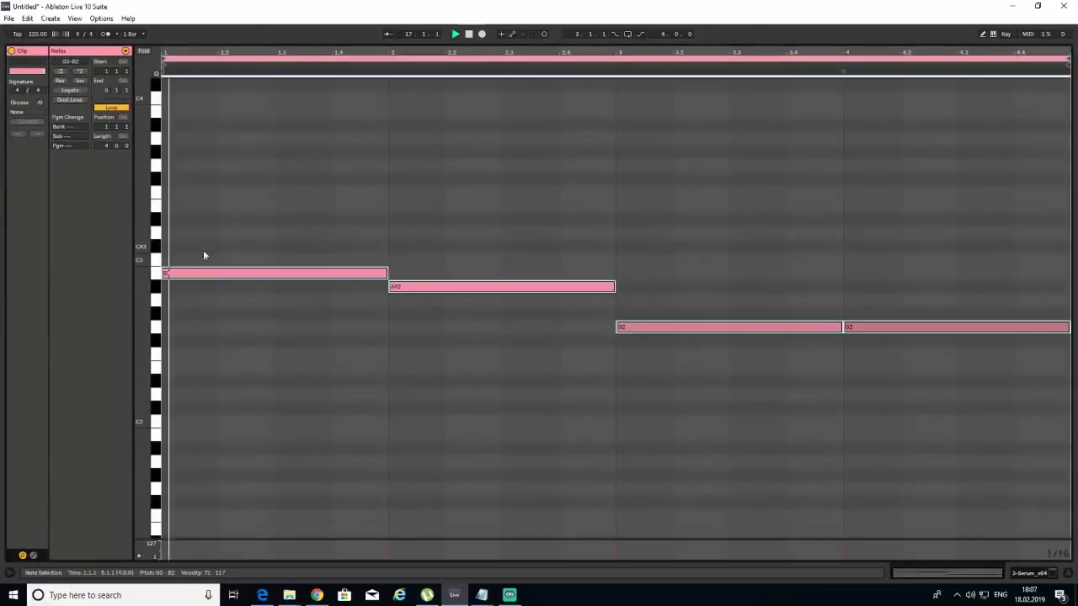
{"action": "left_click", "coordinate": [391, 225]}
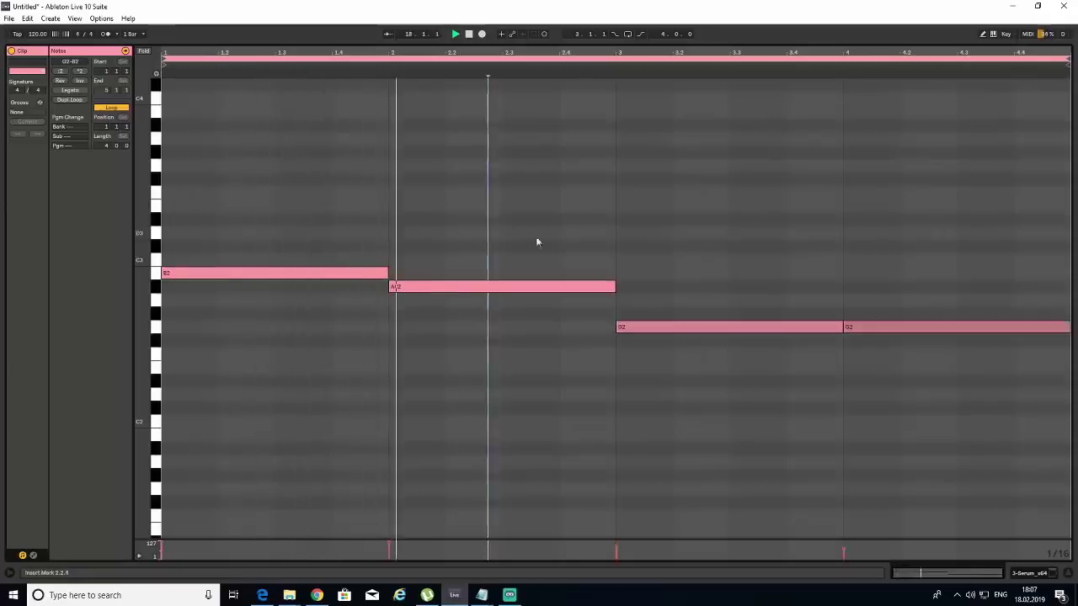
{"action": "left_click", "coordinate": [855, 383]}
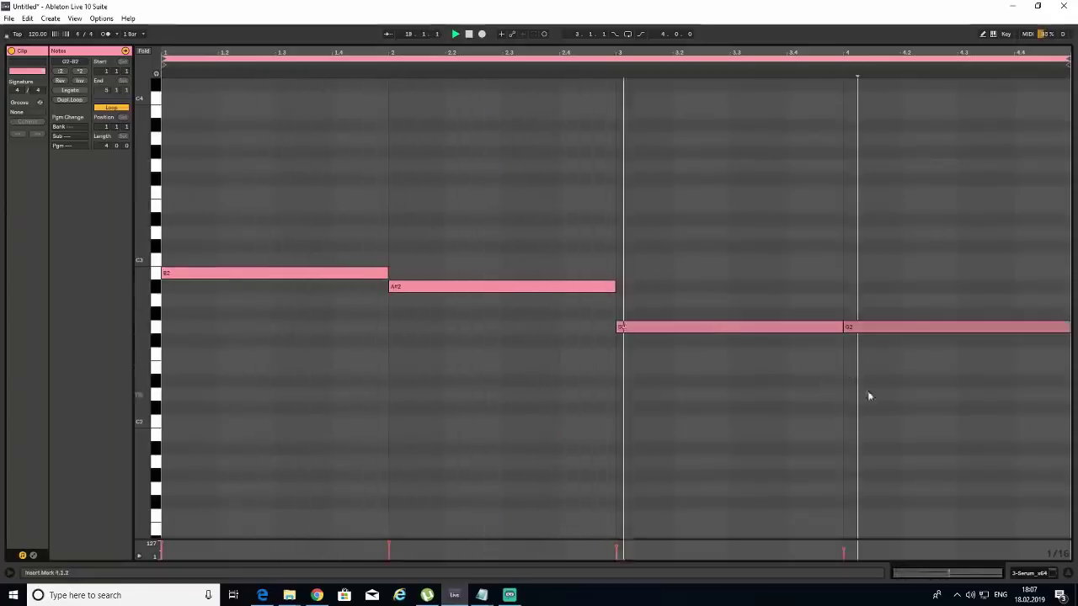
- Try G#2 for the third note of the clip, move it down to F2, and close the note editor
{"action": "left_click_drag", "start_coordinate": [687, 335], "coordinate": [695, 317]}
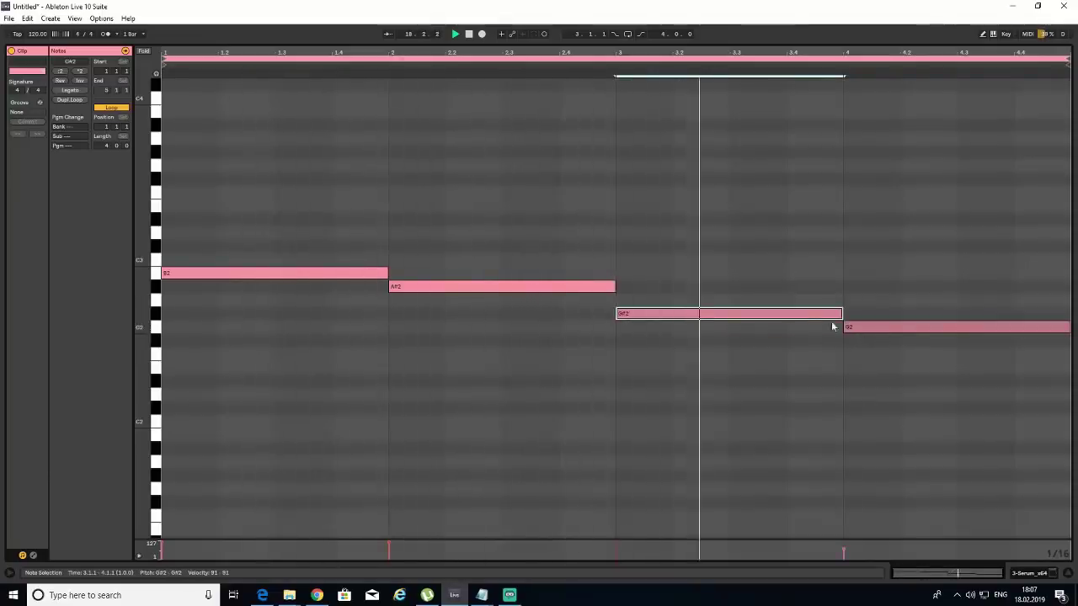
{"action": "left_click_drag", "start_coordinate": [803, 317], "coordinate": [807, 358]}
{"action": "left_click", "coordinate": [845, 391]}
{"action": "left_click", "coordinate": [1066, 573]}
- Duplicate the new 3 Serum clip three times up to bar 33 and play the arrangement from bar 13
{"action": "scroll", "coordinate": [485, 178], "scroll_direction": "up", "scroll_amount": 3}
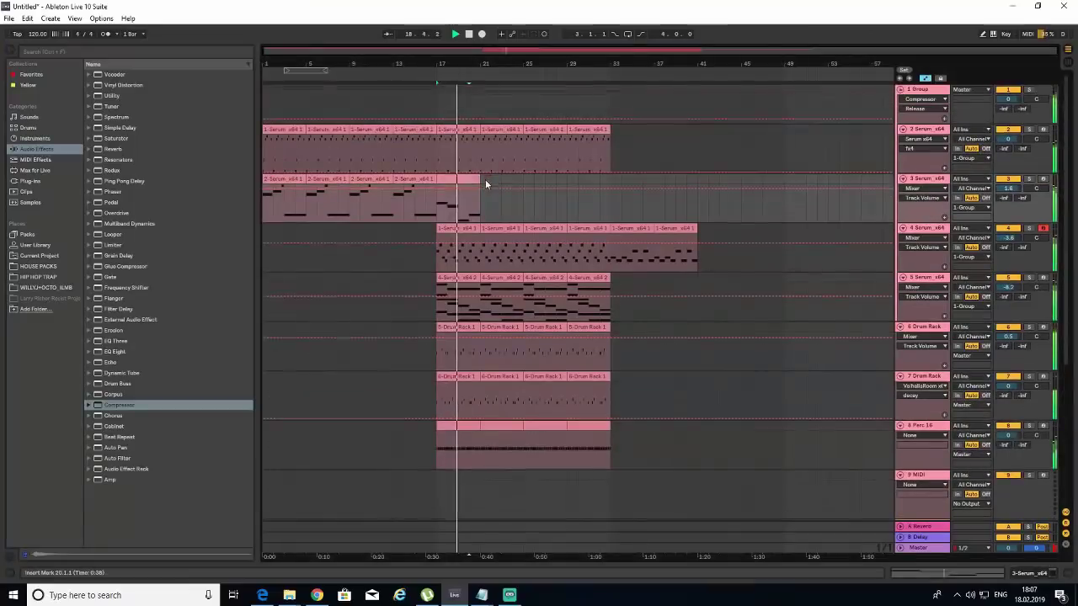
{"action": "left_click", "coordinate": [466, 178]}
{"action": "key", "text": "ctrl+d"}
{"action": "key", "text": "ctrl+d"}
{"action": "key", "text": "ctrl+d"}
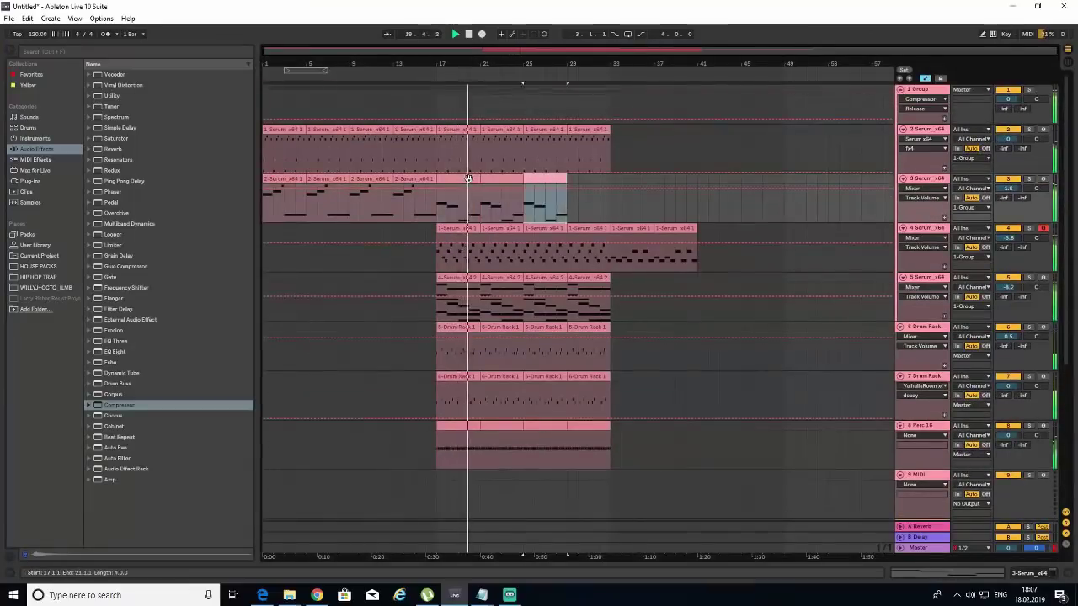
{"action": "left_click", "coordinate": [391, 210]}
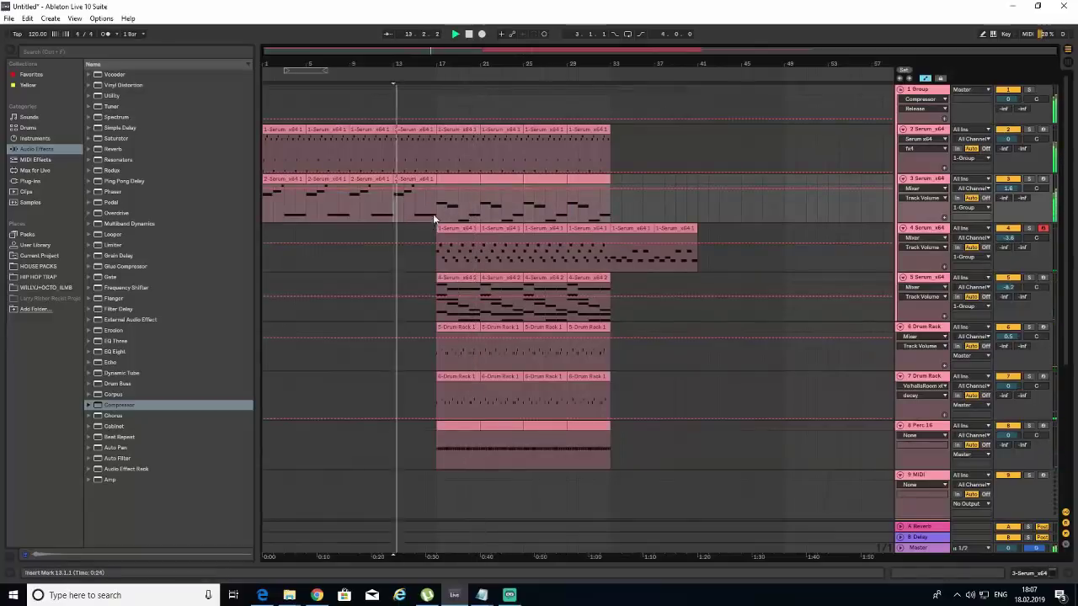
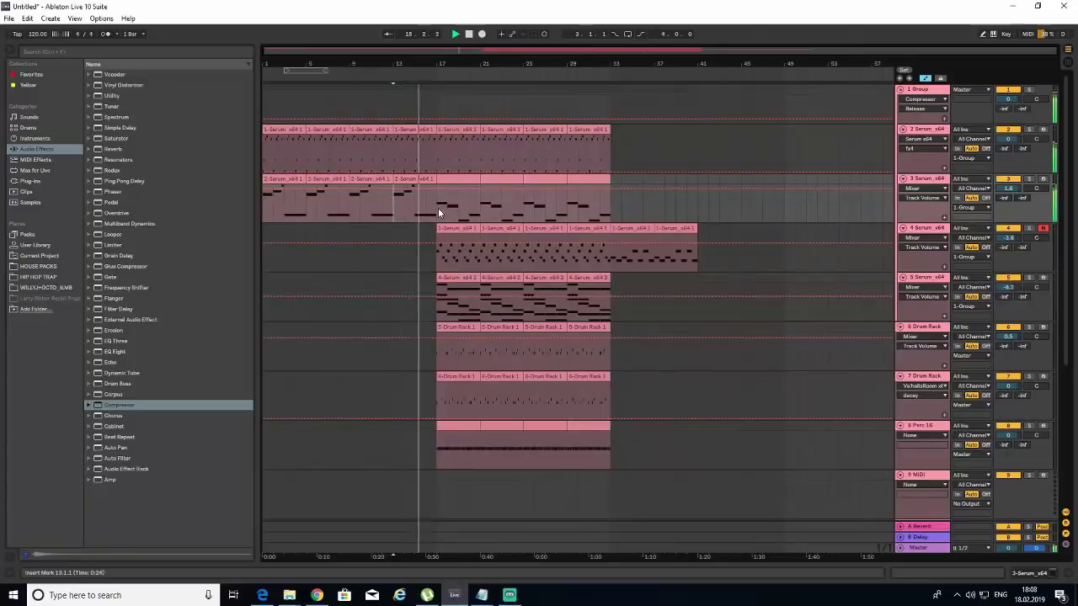
{"action": "left_click", "coordinate": [568, 265]}
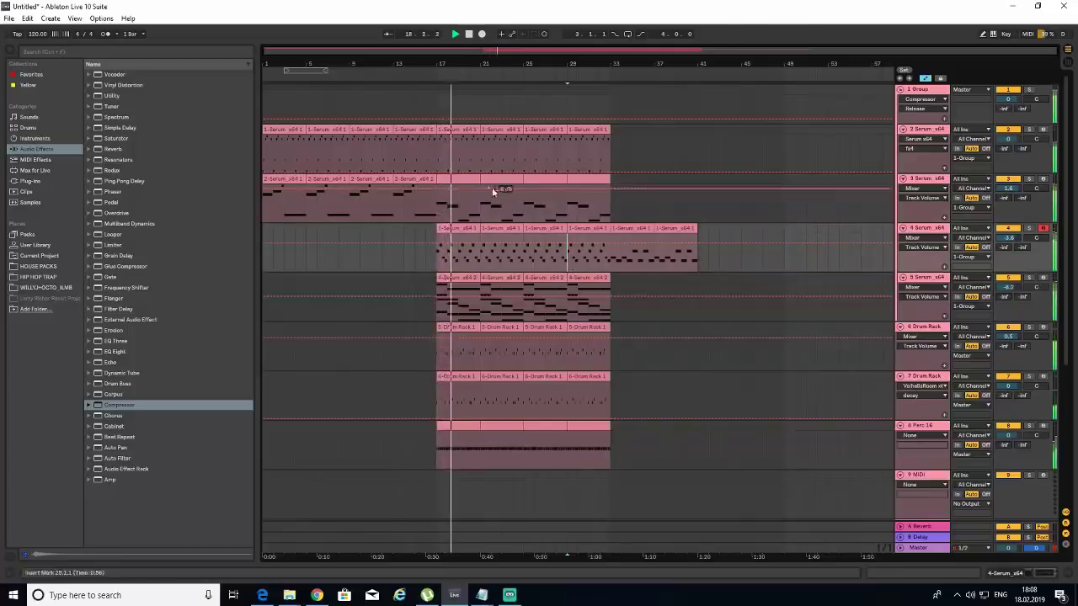
- Lower the third note of the bar 17 clip on 3 Serum to D#2 and the fourth note to F2
{"action": "double_click", "coordinate": [464, 180]}
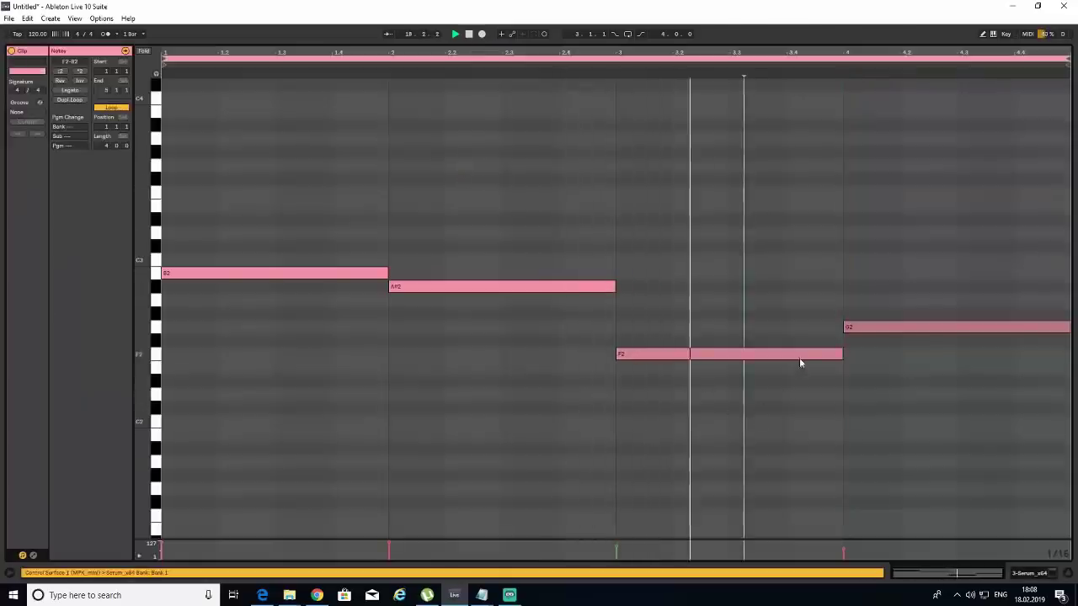
{"action": "left_click_drag", "start_coordinate": [802, 358], "coordinate": [802, 387]}
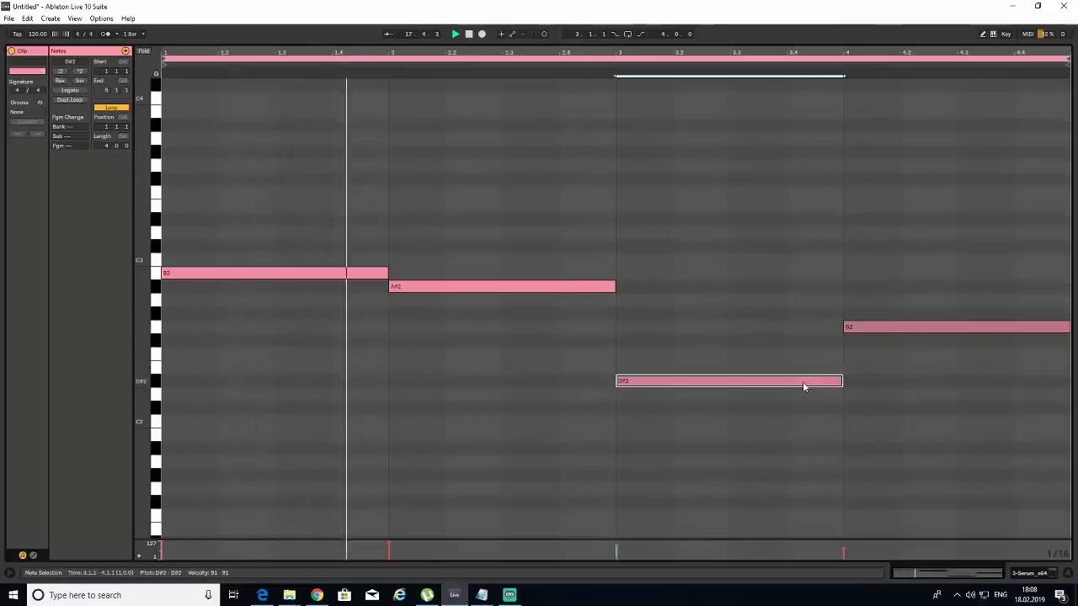
{"action": "left_click_drag", "start_coordinate": [849, 329], "coordinate": [845, 368]}
{"action": "left_click", "coordinate": [846, 370]}
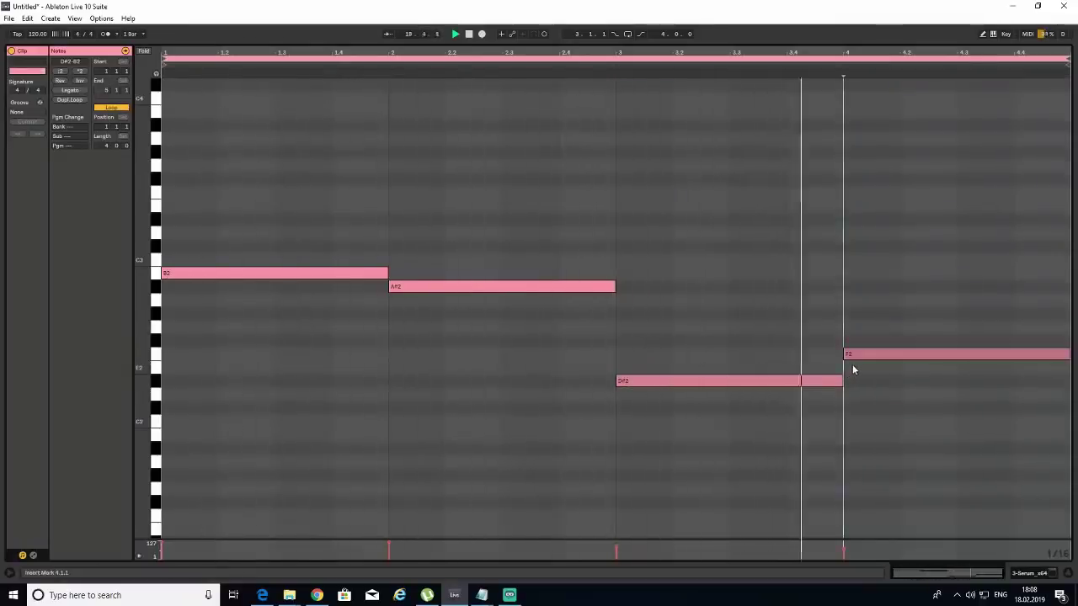
- Delete the fourth note, extend the D#2 note to the end of the clip, and resume playback
{"action": "double_click", "coordinate": [858, 359]}
{"action": "key", "text": "space"}
{"action": "left_click_drag", "start_coordinate": [843, 383], "coordinate": [1069, 383]}
{"action": "left_click", "coordinate": [1067, 573]}
{"action": "key", "text": "space"}
- Duplicate the edited bar 17 clip on 3 Serum over the following clips up to bar 33
{"action": "left_click", "coordinate": [469, 90]}
{"action": "left_click", "coordinate": [501, 91]}
{"action": "key", "text": "ctrl+d"}
{"action": "key", "text": "ctrl+d"}
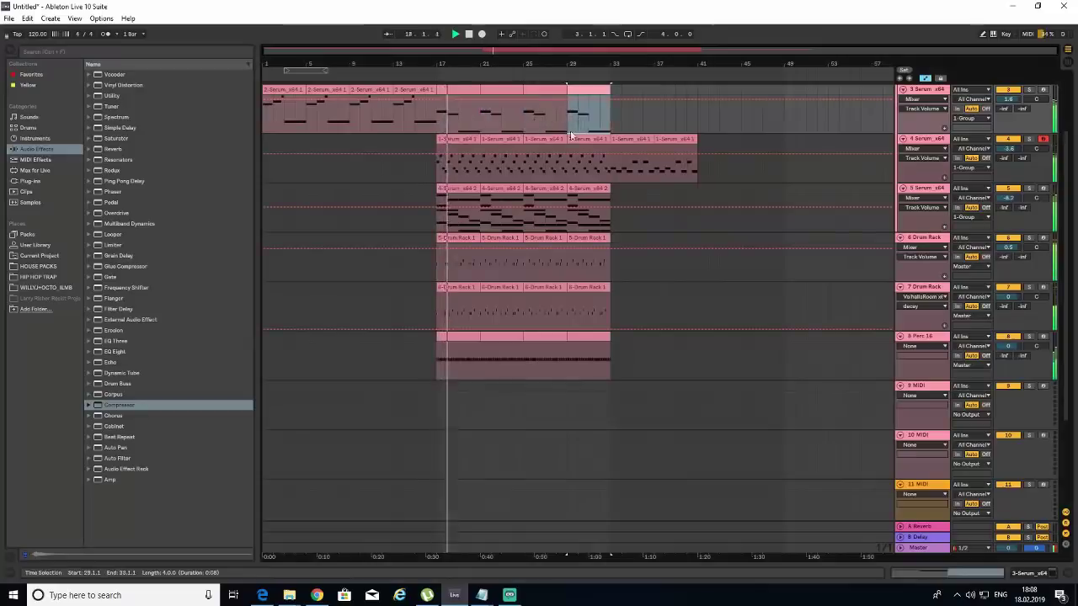
- Insert an empty MIDI clip from bar 17 to 21 on the 9 MIDI track and duplicate it three times up to bar 33
{"action": "scroll", "coordinate": [620, 171], "scroll_direction": "up", "scroll_amount": 2}
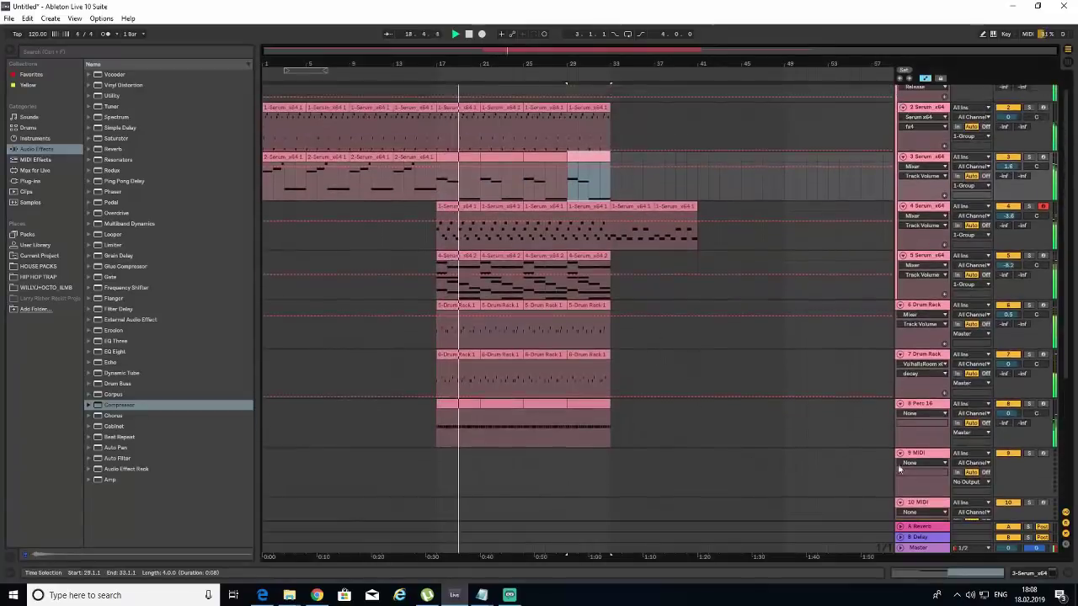
{"action": "left_click", "coordinate": [926, 457]}
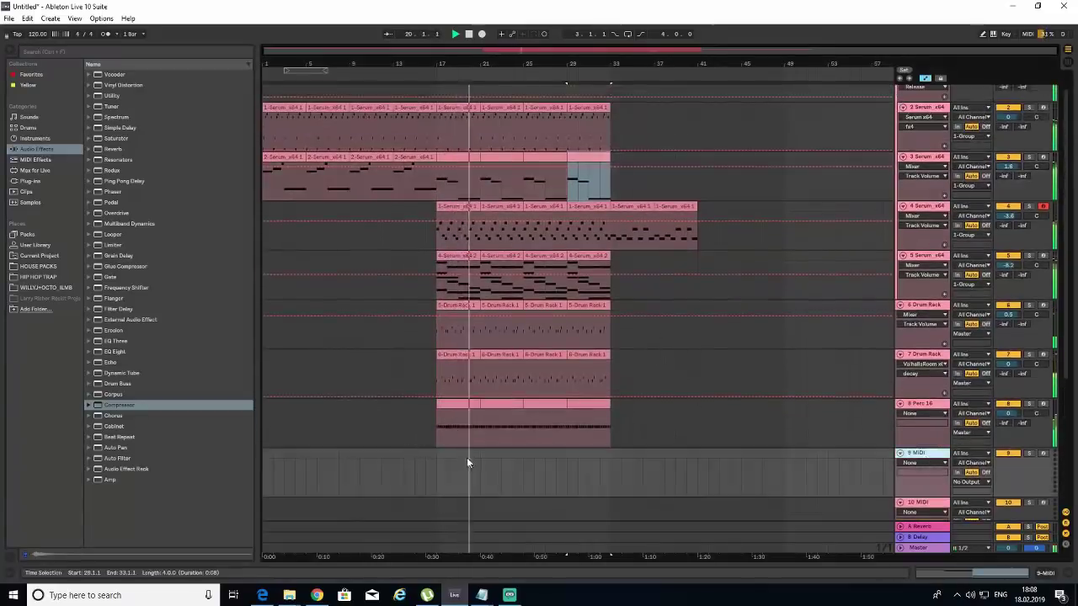
{"action": "left_click_drag", "start_coordinate": [478, 457], "coordinate": [437, 456]}
{"action": "right_click", "coordinate": [457, 460]}
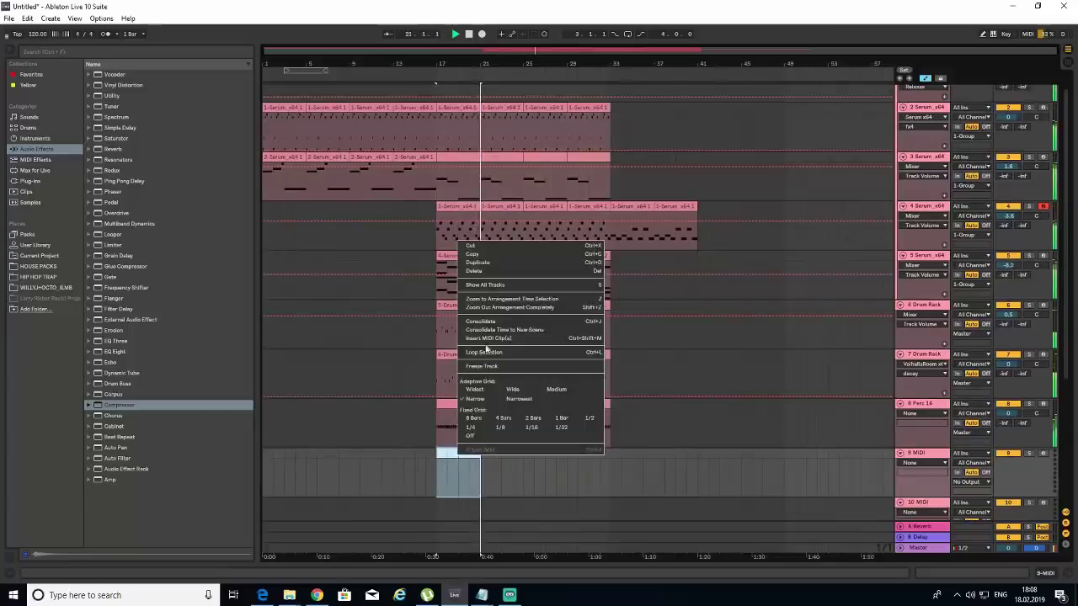
{"action": "left_click", "coordinate": [488, 337]}
{"action": "left_click", "coordinate": [1069, 572]}
{"action": "key", "text": "ctrl+d"}
{"action": "key", "text": "ctrl+d"}
{"action": "key", "text": "ctrl+d"}
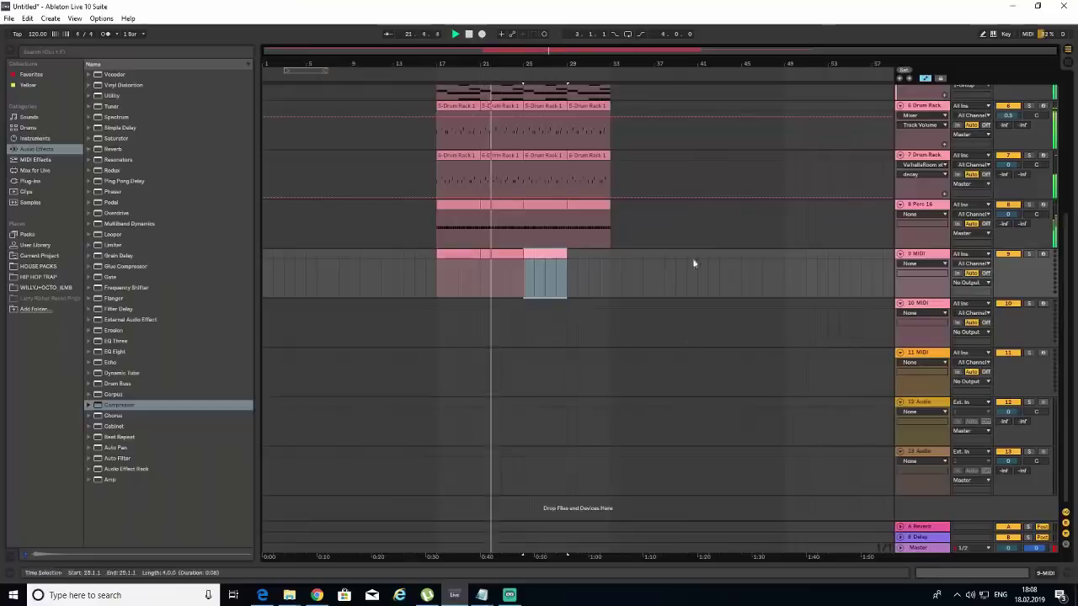
- Add the ValhallaRoom_x64 reverb plug-in after the EQ Eight on the 4 Serum track
{"action": "left_click", "coordinate": [926, 257]}
{"action": "left_click", "coordinate": [1037, 574]}
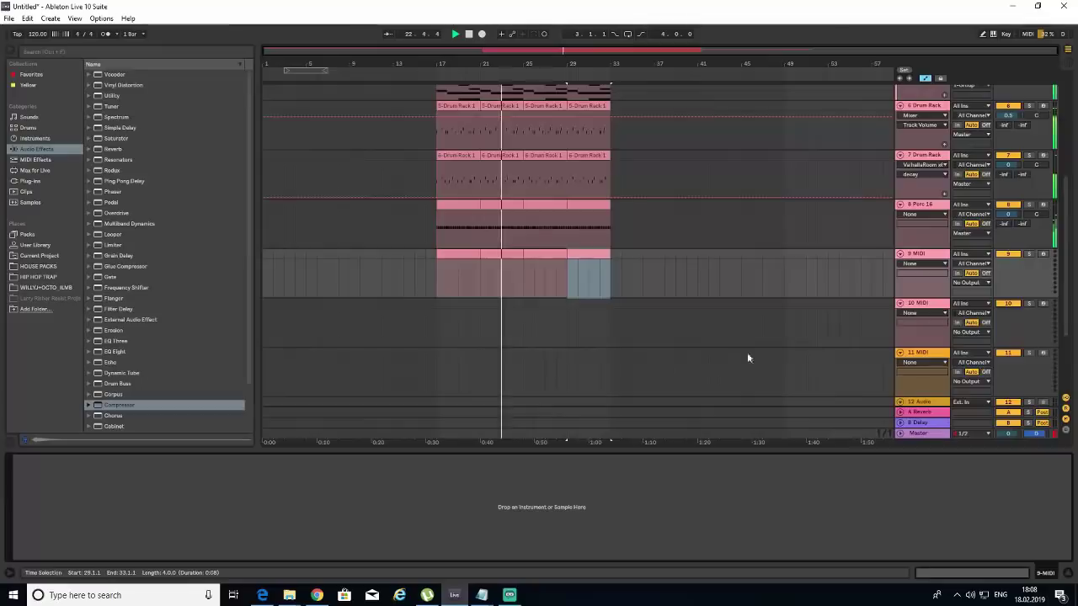
{"action": "scroll", "coordinate": [659, 288], "scroll_direction": "up", "scroll_amount": 2}
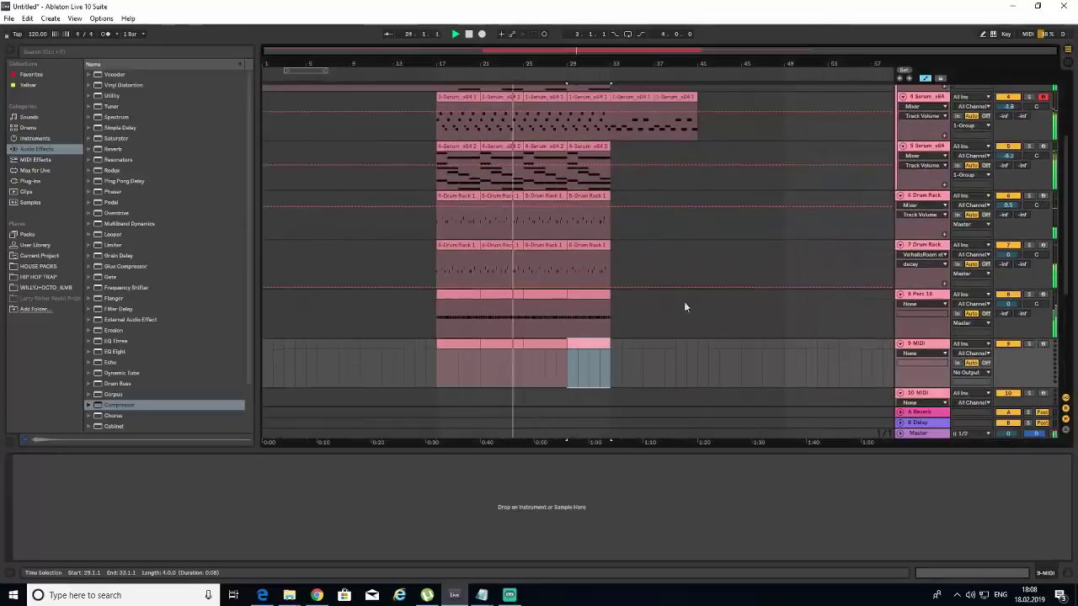
{"action": "scroll", "coordinate": [640, 252], "scroll_direction": "up", "scroll_amount": 1}
{"action": "left_click", "coordinate": [923, 143]}
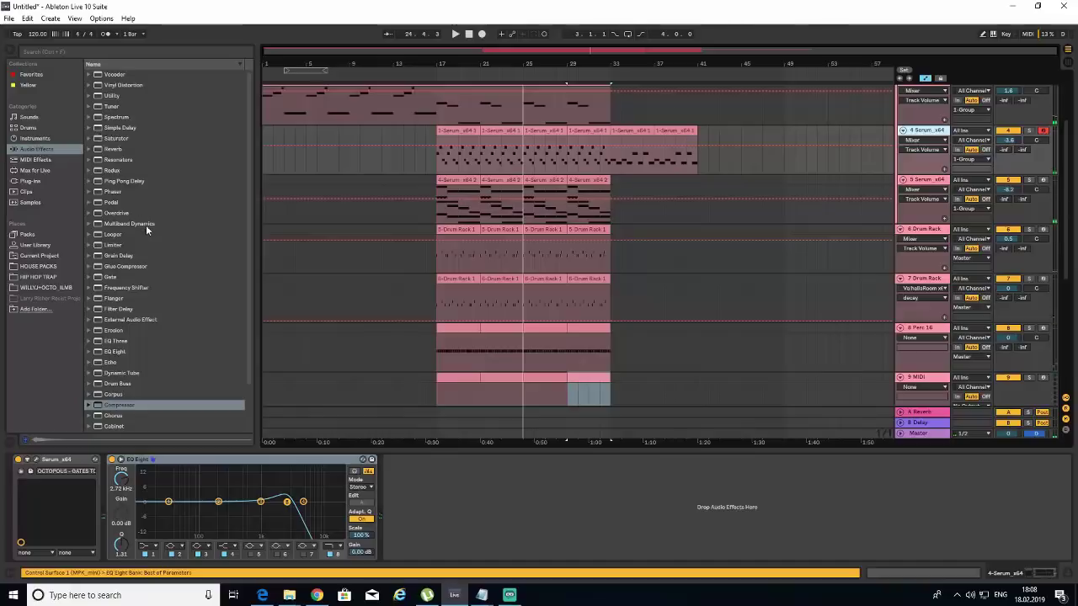
{"action": "left_click", "coordinate": [44, 179]}
{"action": "scroll", "coordinate": [190, 422], "scroll_direction": "down", "scroll_amount": 2}
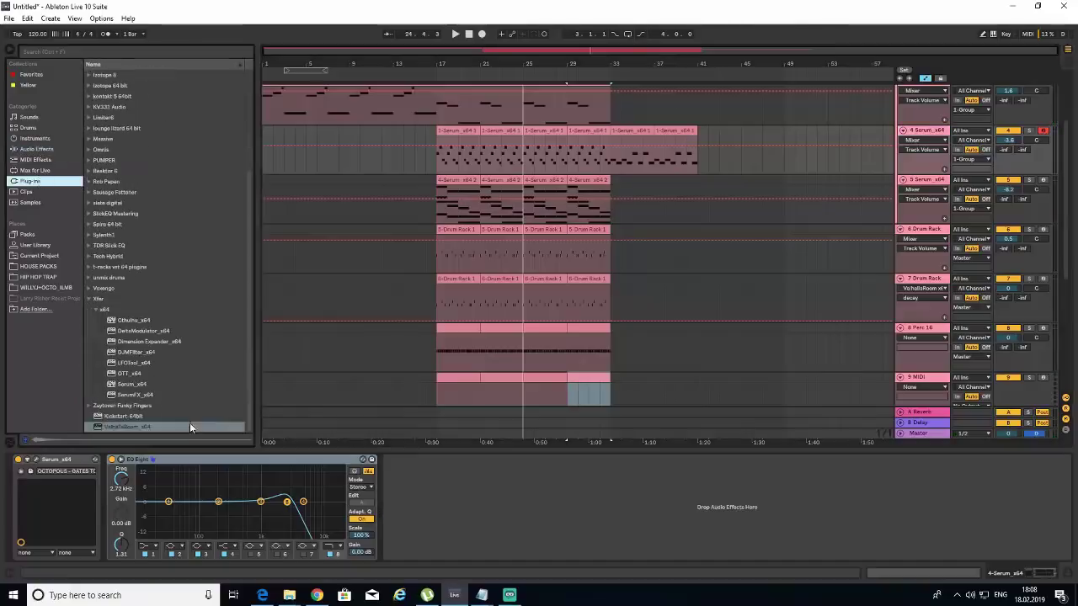
{"action": "double_click", "coordinate": [190, 427]}
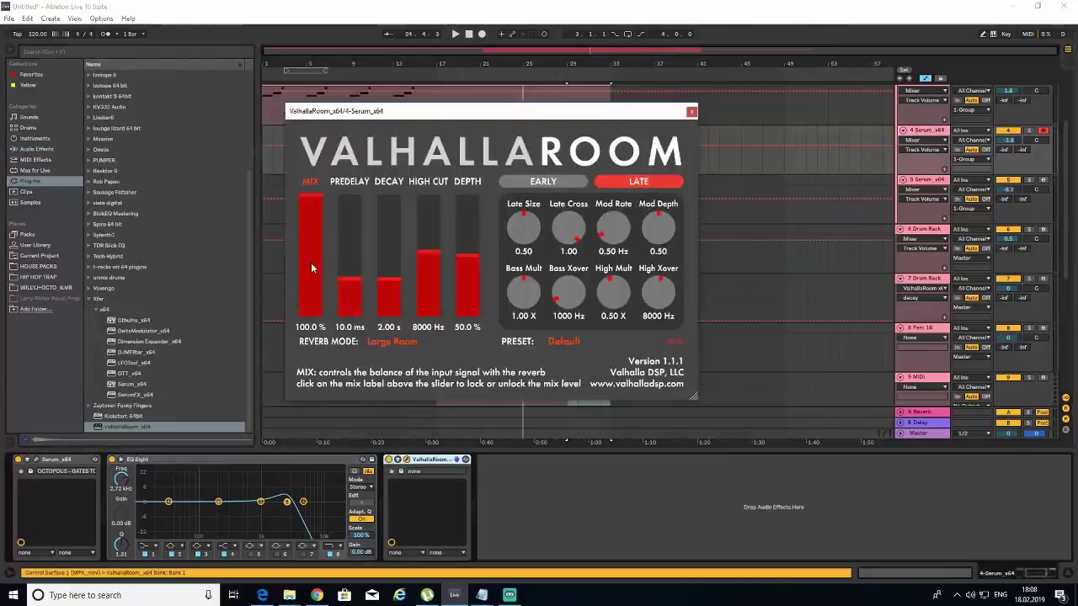
- Set the ValhallaRoom reverb mix on the 4 Serum track to 45.2 % and close the plug-in window
{"action": "left_click_drag", "start_coordinate": [315, 264], "coordinate": [310, 284]}
{"action": "key", "text": "space"}
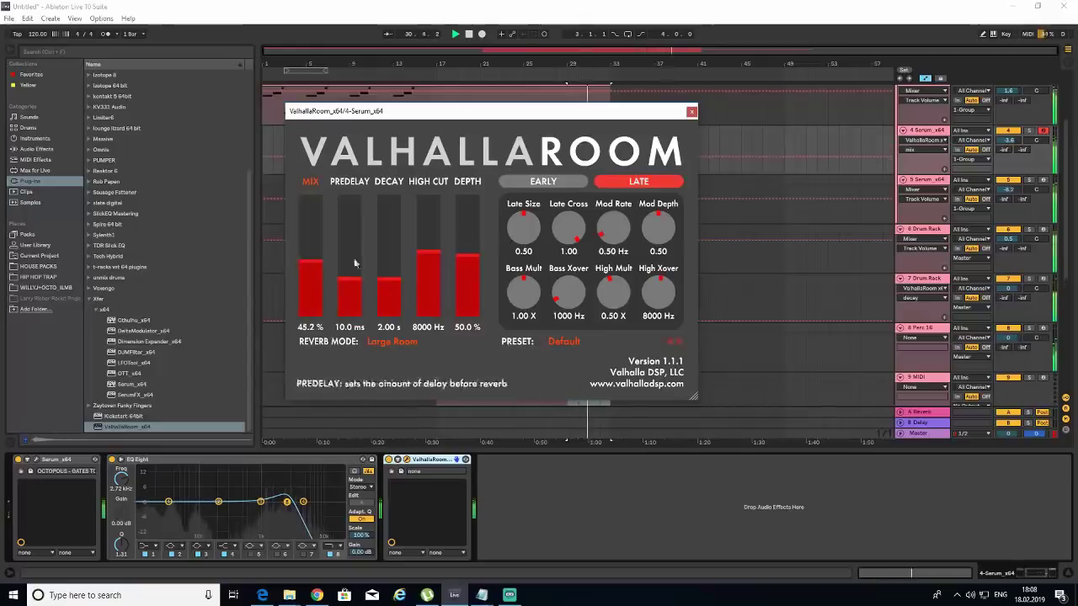
{"action": "left_click", "coordinate": [691, 112]}
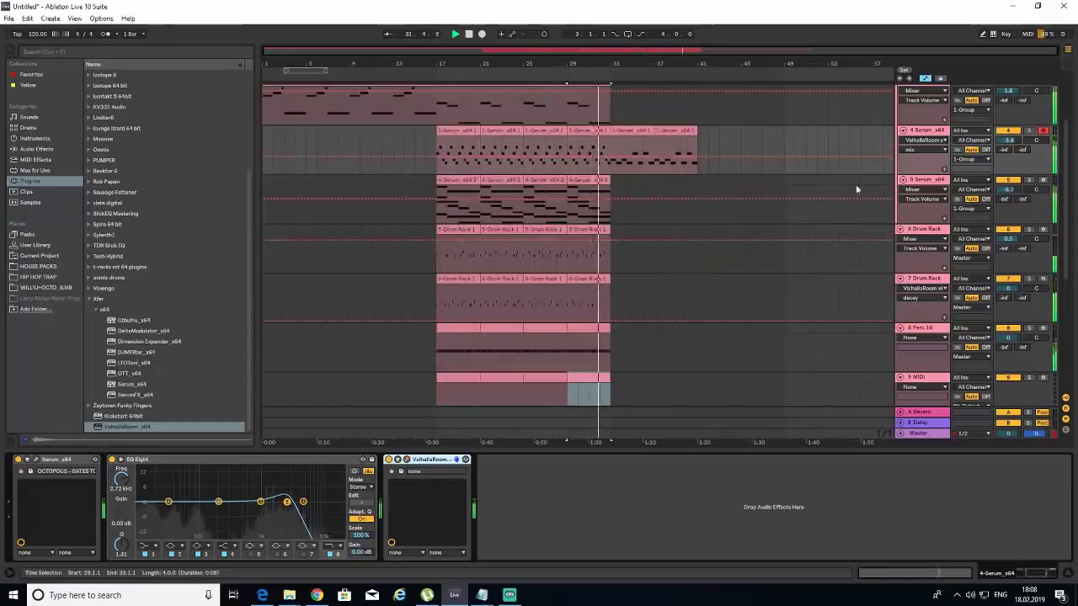
{"action": "left_click", "coordinate": [931, 132]}
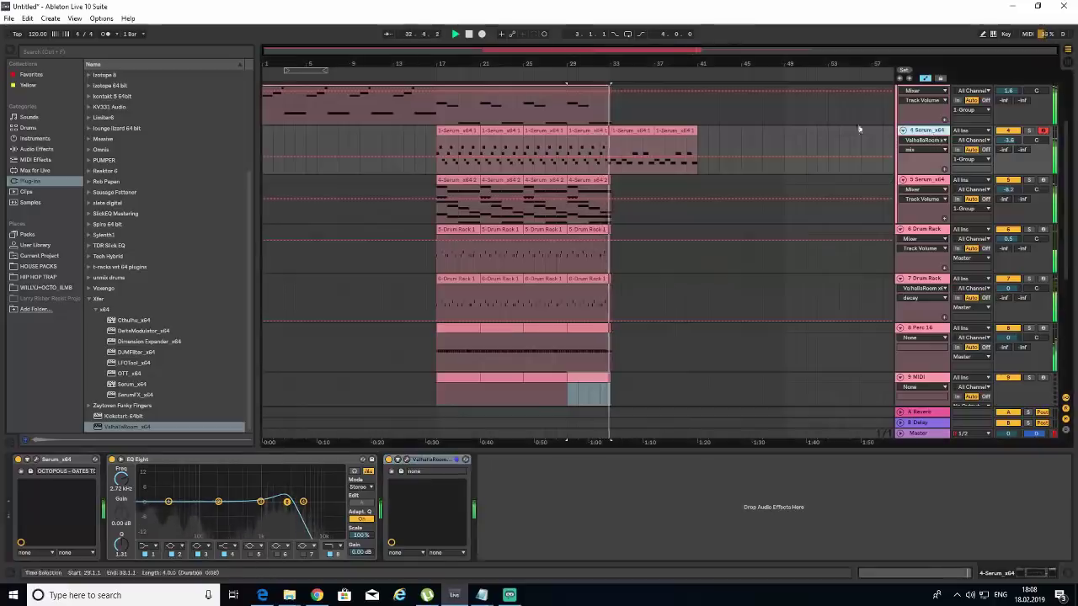
- Duplicate the 4 Serum clip ending at bar 33 twice up to bar 41, and play from bar 15
{"action": "left_click", "coordinate": [467, 133]}
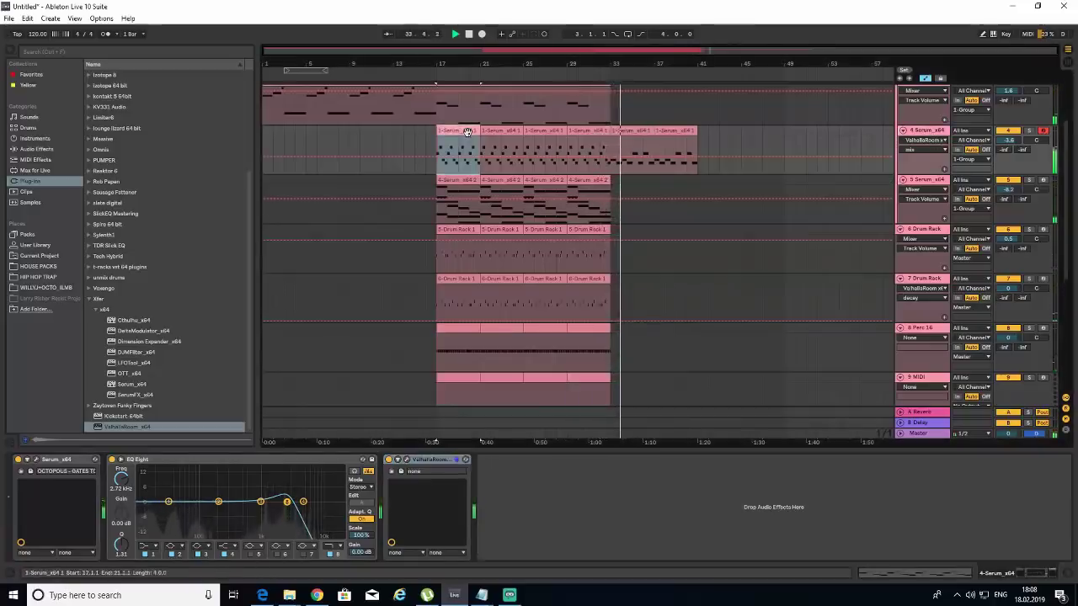
{"action": "left_click", "coordinate": [592, 130]}
{"action": "key", "text": "ctrl+d"}
{"action": "key", "text": "ctrl+d"}
{"action": "left_click", "coordinate": [414, 150]}
{"action": "key", "text": "space"}
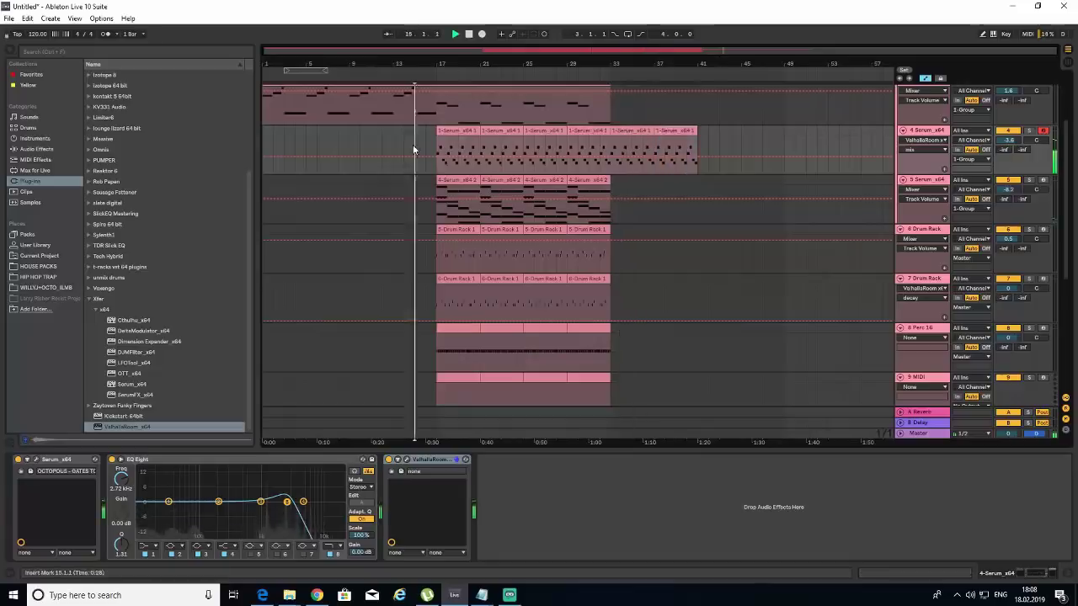
{"action": "key", "text": "space"}
- Show the 9 MIDI track's devices and audition several BWB WAVE 3 CYMBOL samples from the HIP HOP TRAP folder
{"action": "left_click", "coordinate": [1069, 573]}
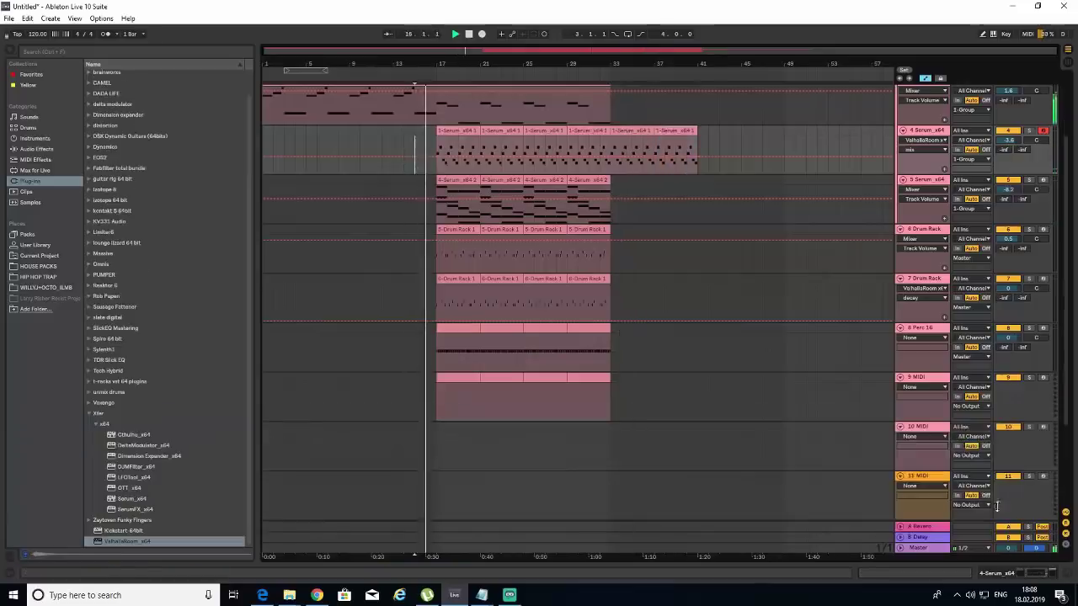
{"action": "left_click", "coordinate": [1043, 574]}
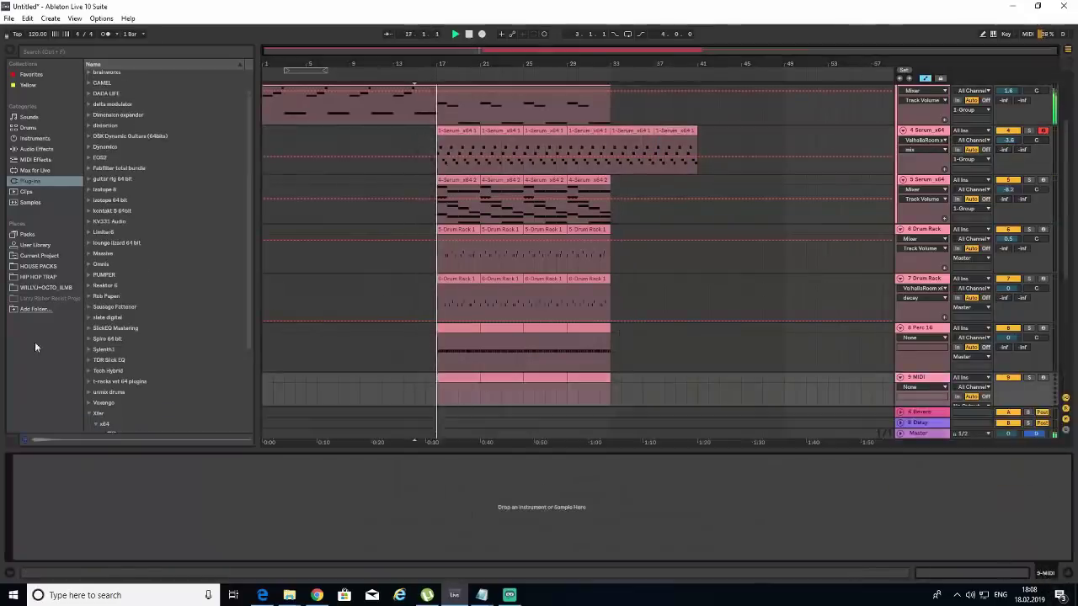
{"action": "left_click", "coordinate": [38, 276]}
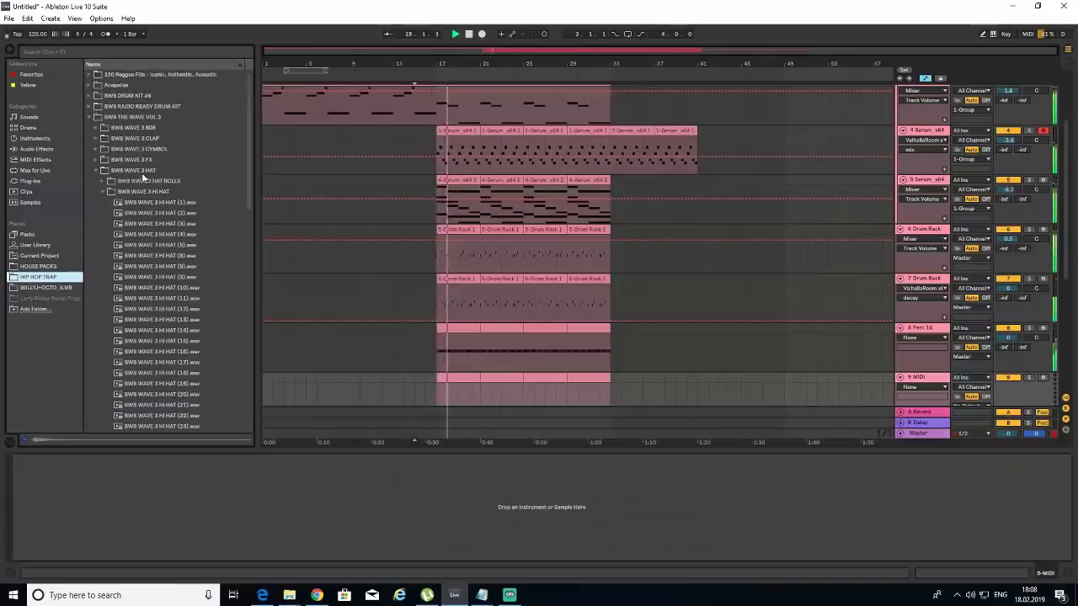
{"action": "left_click", "coordinate": [90, 171]}
{"action": "left_click", "coordinate": [147, 148]}
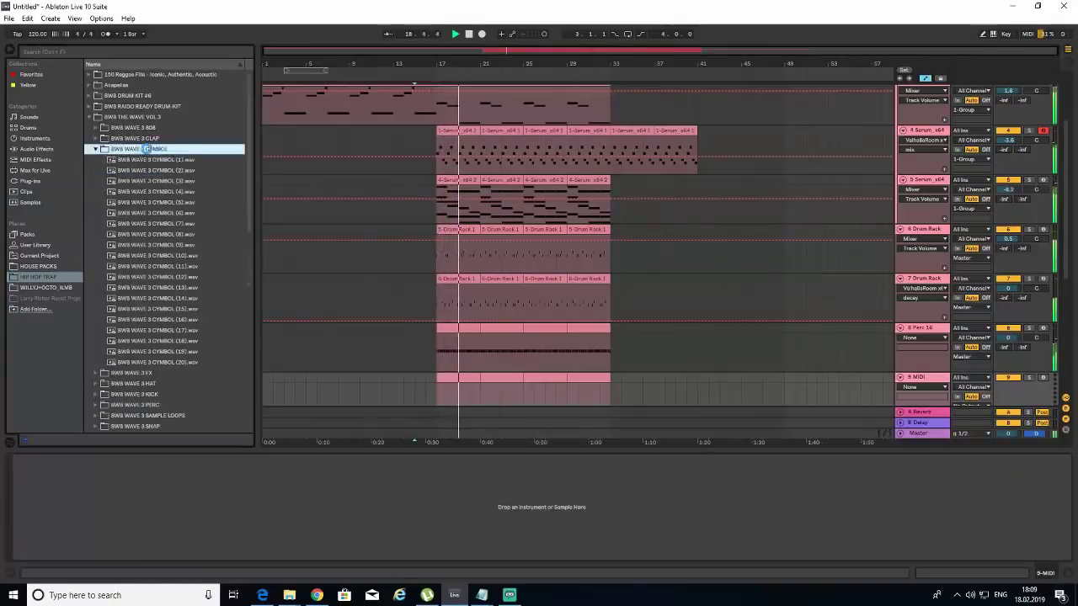
{"action": "left_click", "coordinate": [169, 181]}
{"action": "left_click", "coordinate": [171, 202]}
{"action": "left_click", "coordinate": [175, 224]}
{"action": "left_click", "coordinate": [172, 234]}
{"action": "left_click", "coordinate": [172, 255]}
- Load the BWB WAVE 3 OPEN HAT (2).wav sample from the BWB WAVE 3 OPEN HATS folder onto the 9 MIDI track
{"action": "left_click", "coordinate": [90, 117]}
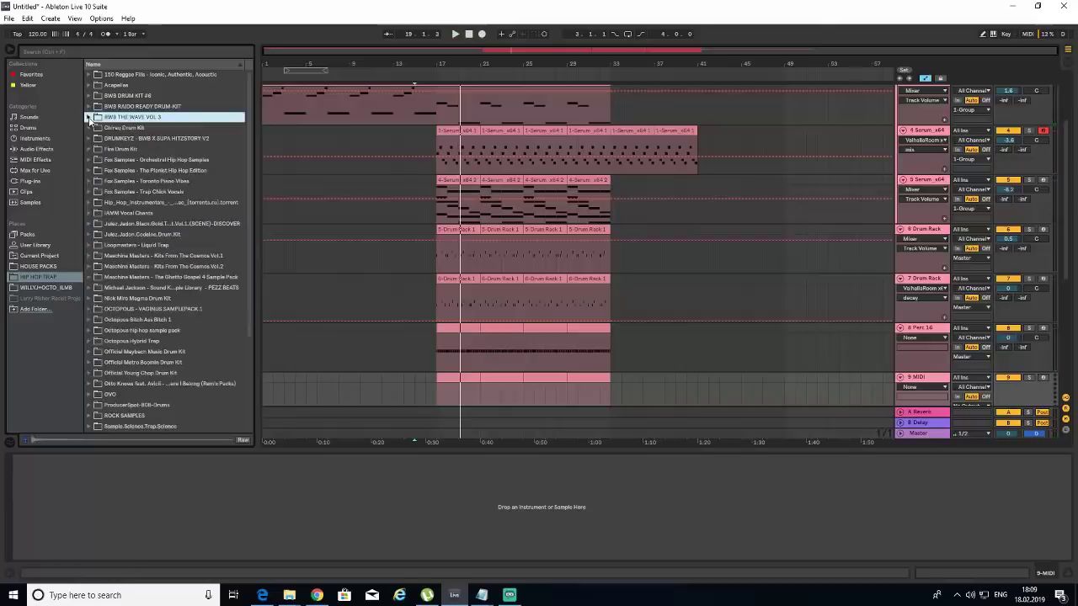
{"action": "double_click", "coordinate": [133, 118]}
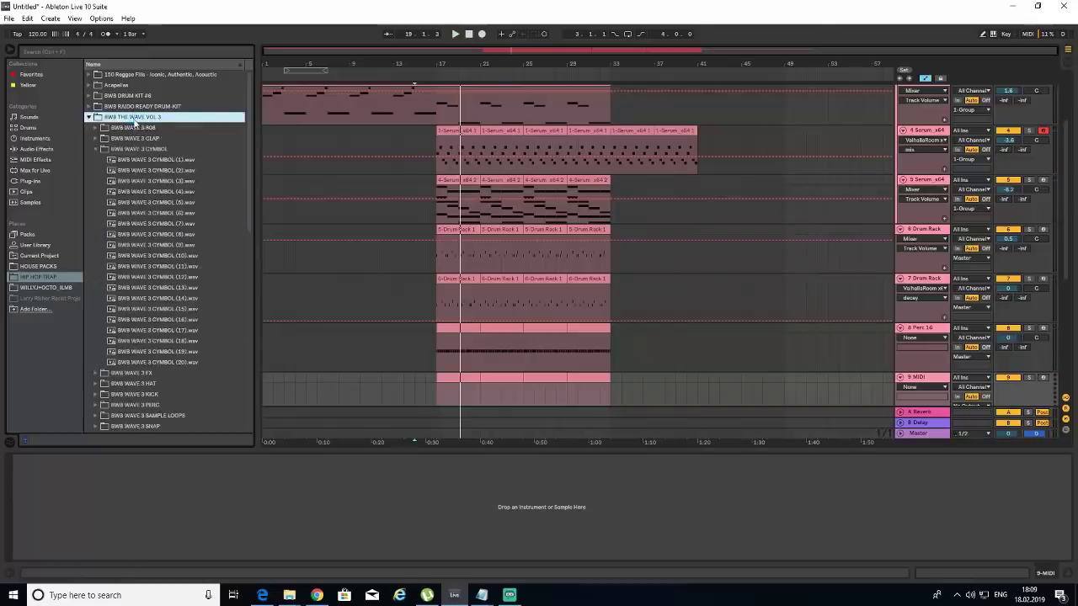
{"action": "left_click", "coordinate": [96, 149]}
{"action": "double_click", "coordinate": [149, 172]}
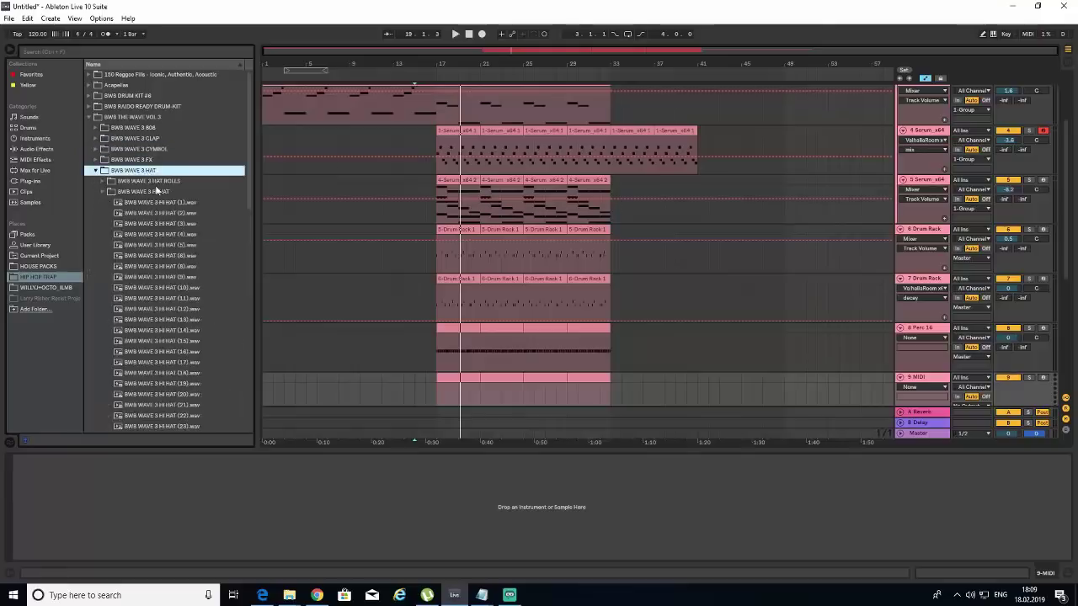
{"action": "left_click", "coordinate": [108, 193]}
{"action": "double_click", "coordinate": [168, 203]}
{"action": "left_click", "coordinate": [169, 224]}
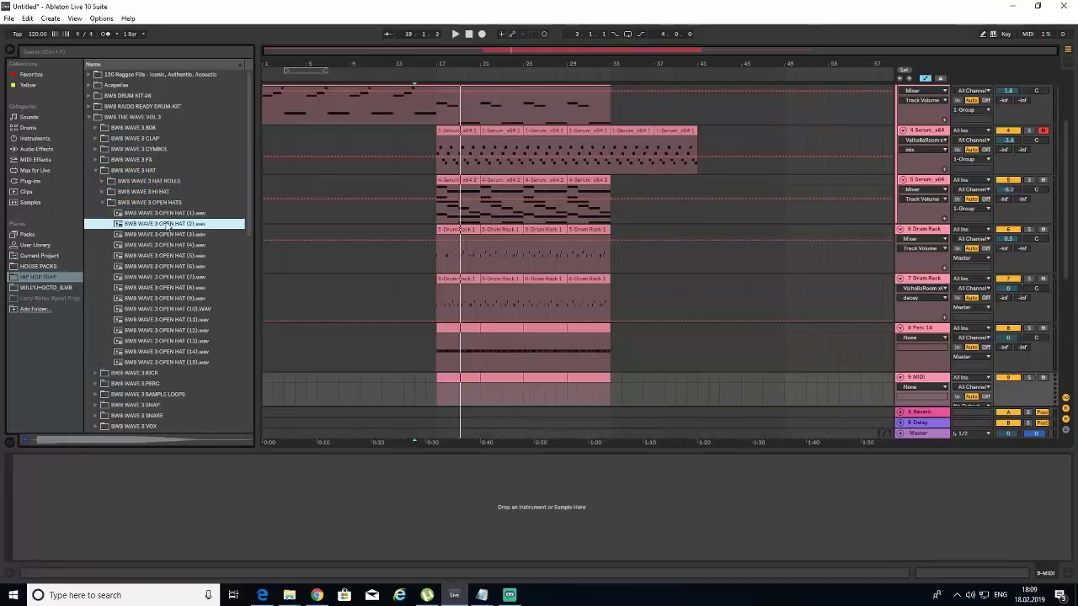
{"action": "left_click_drag", "start_coordinate": [214, 448], "coordinate": [220, 500]}
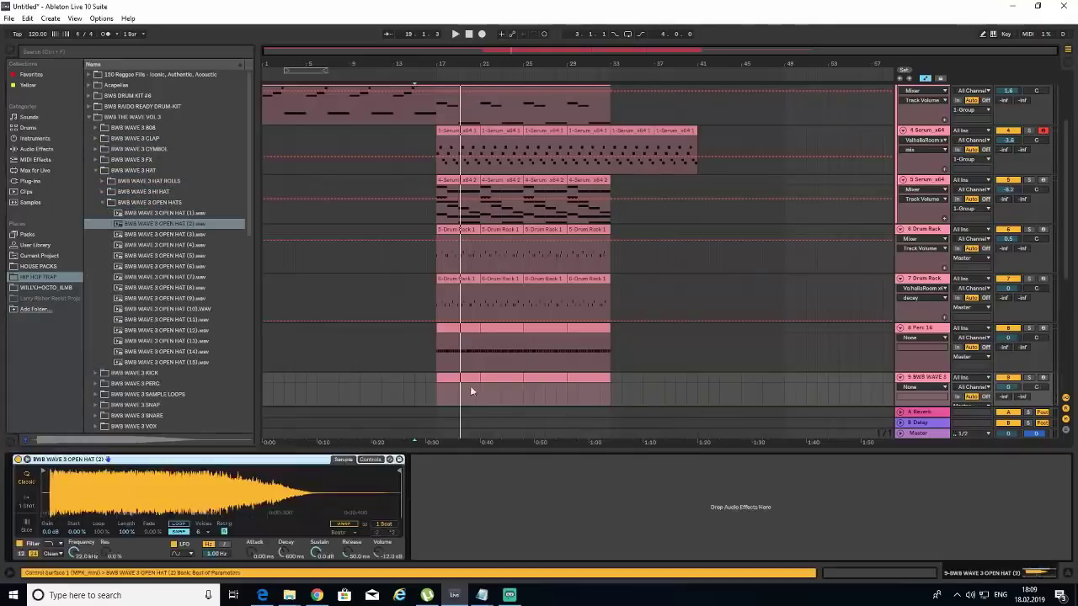
- In the open hat's bar 17 clip, write two C3 sixteenth notes at 1.2 and 1.2.3, and play the clip
{"action": "double_click", "coordinate": [462, 377]}
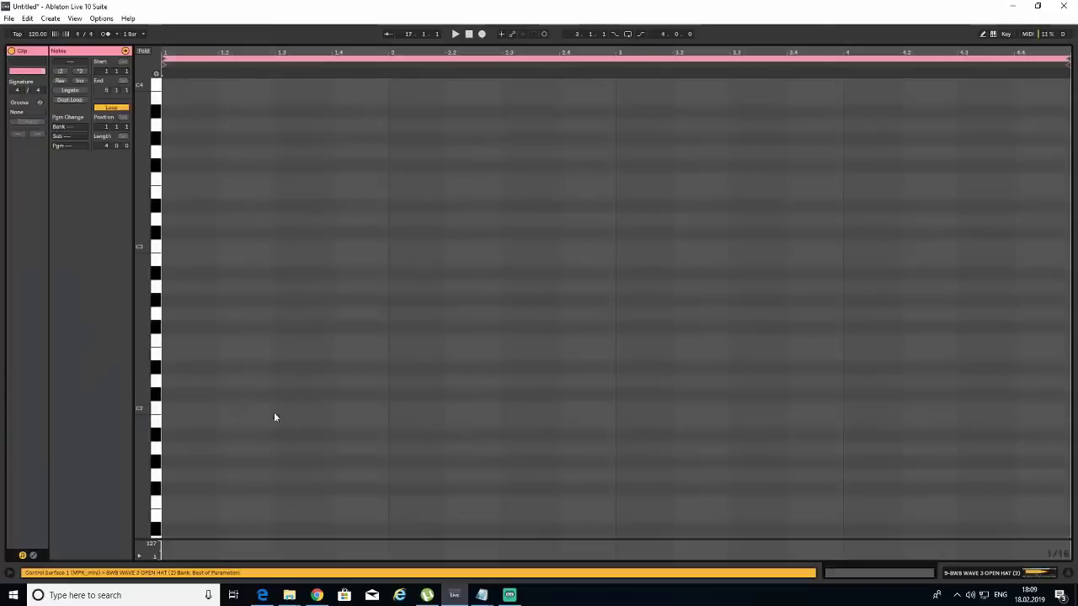
{"action": "double_click", "coordinate": [227, 410]}
{"action": "key", "text": "space"}
{"action": "key", "text": "space"}
{"action": "left_click_drag", "start_coordinate": [249, 410], "coordinate": [221, 410]}
{"action": "key", "text": "space"}
{"action": "key", "text": "ctrl+d"}
{"action": "key", "text": "shift+Up"}
{"action": "key", "text": "space"}
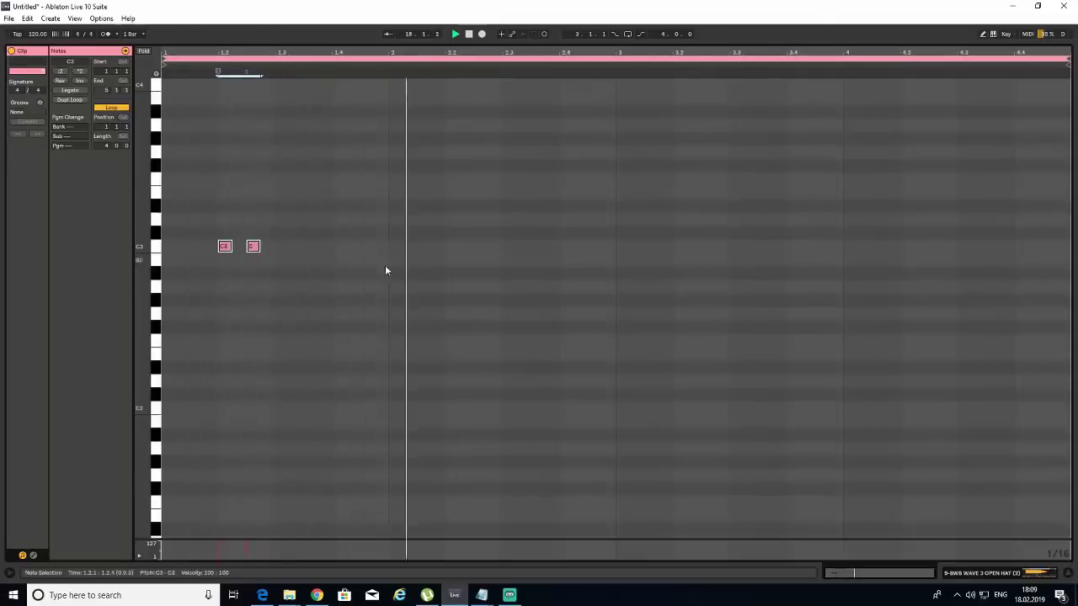
- Duplicate the first bar's note pair into the second bar and lower the copied first note to B2
{"action": "left_click_drag", "start_coordinate": [387, 244], "coordinate": [160, 247]}
{"action": "key", "text": "ctrl+d"}
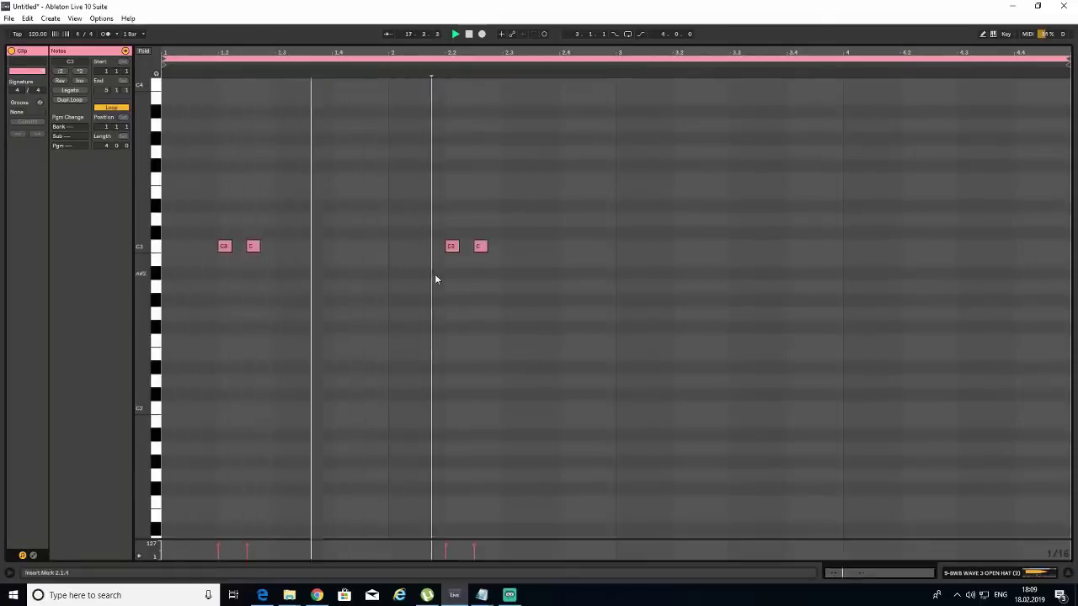
{"action": "left_click_drag", "start_coordinate": [451, 246], "coordinate": [452, 260]}
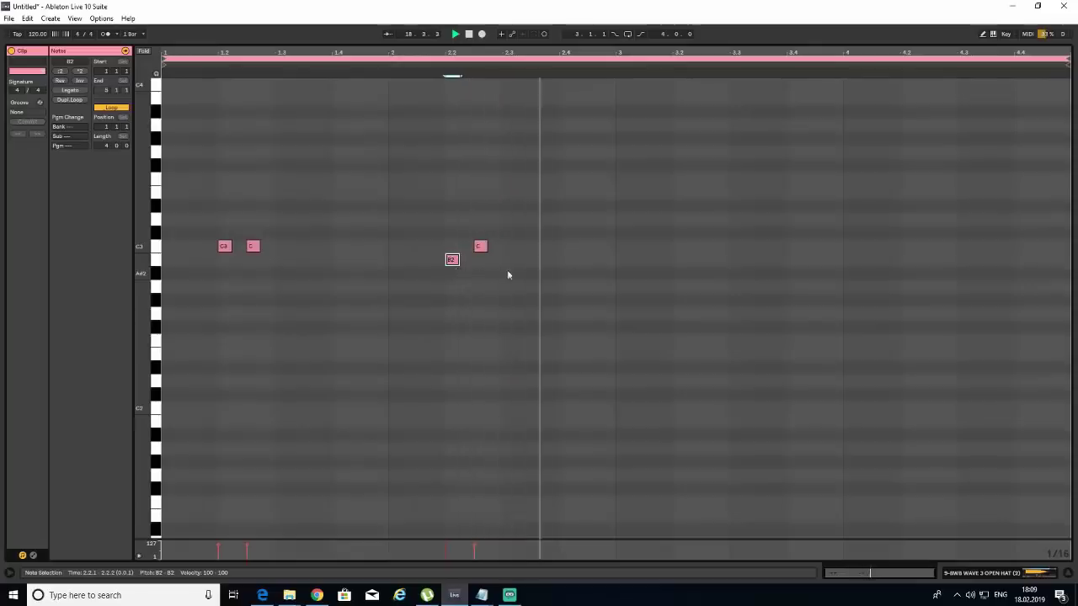
- Duplicate the two-bar open hat pattern over bars 3 and 4 of the clip and resume playback
{"action": "key", "text": "space"}
{"action": "left_click_drag", "start_coordinate": [616, 244], "coordinate": [150, 313]}
{"action": "key", "text": "ctrl+d"}
{"action": "key", "text": "space"}
- Lower the open hat track's volume to -4.7 dB and duplicate its bar 17 clip over the following clips up to bar 33
{"action": "left_click", "coordinate": [1062, 572]}
{"action": "left_click_drag", "start_coordinate": [1008, 263], "coordinate": [1008, 288]}
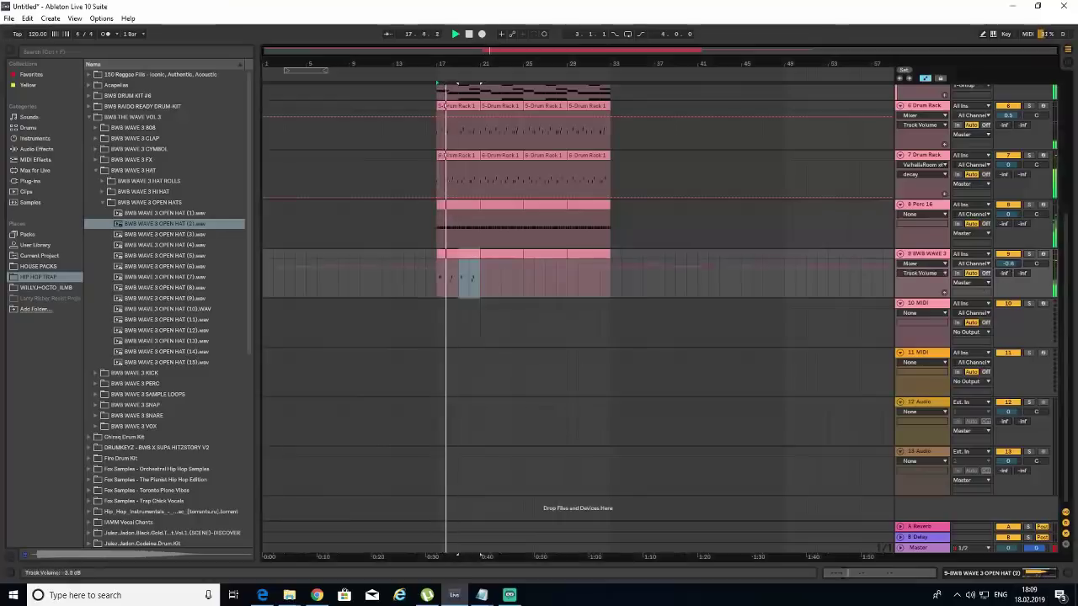
{"action": "left_click", "coordinate": [465, 255]}
{"action": "key", "text": "ctrl+d"}
{"action": "key", "text": "ctrl+d"}
{"action": "key", "text": "ctrl+d"}
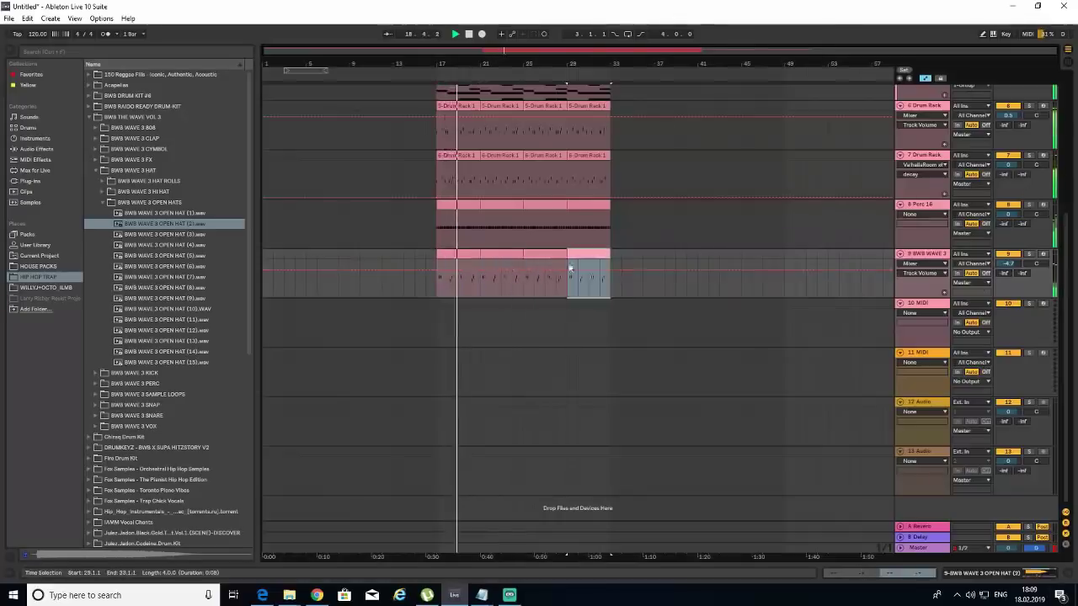
- Add an EQ Eight after the Serum instrument on the 3 Serum track
{"action": "scroll", "coordinate": [698, 256], "scroll_direction": "up", "scroll_amount": 3}
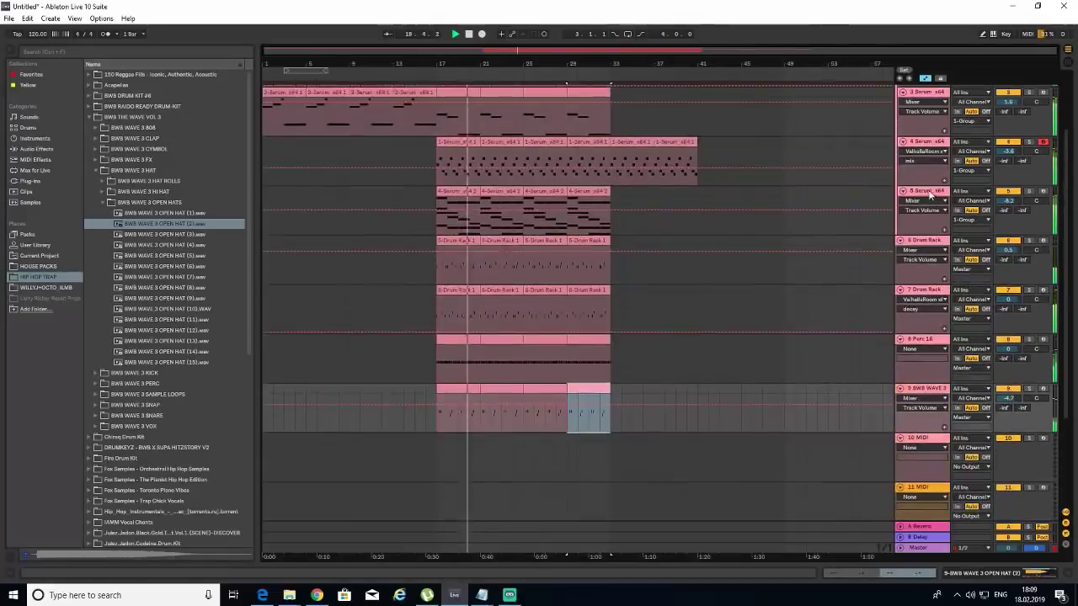
{"action": "scroll", "coordinate": [926, 195], "scroll_direction": "up", "scroll_amount": 2}
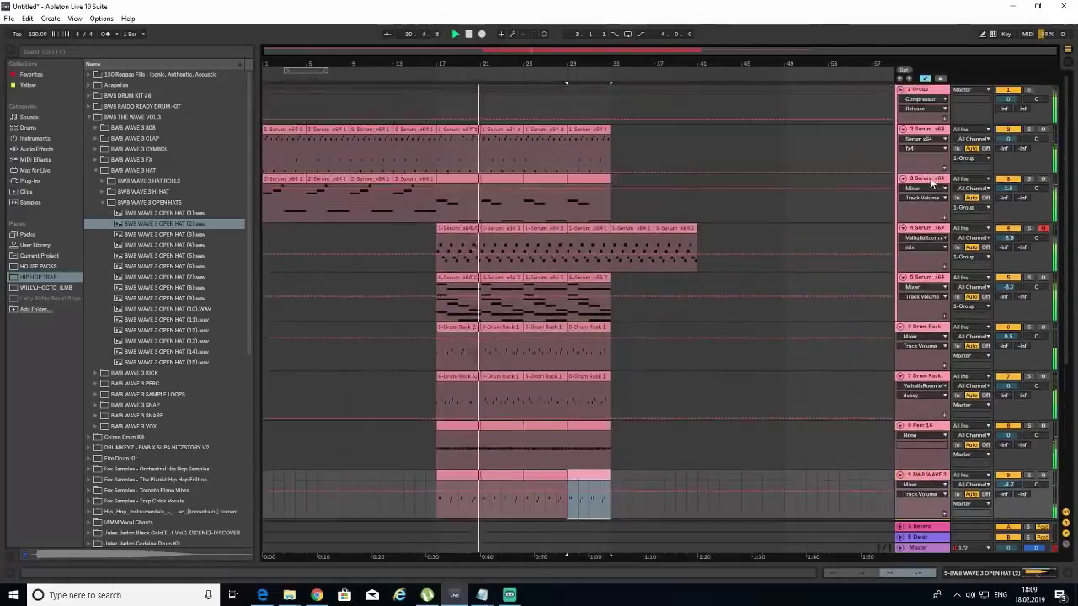
{"action": "left_click", "coordinate": [929, 180]}
{"action": "left_click", "coordinate": [1032, 575]}
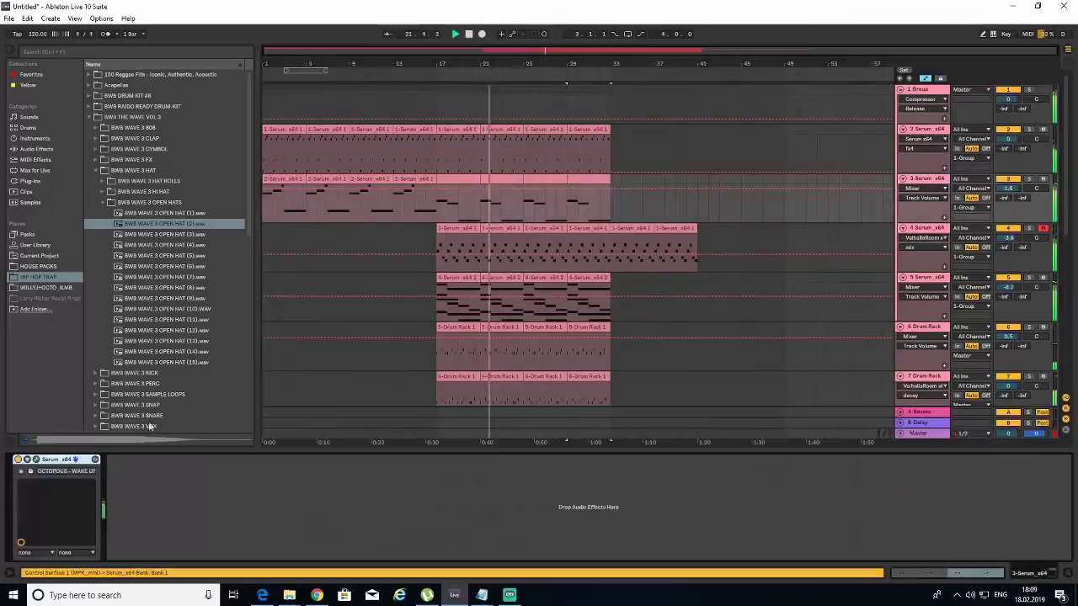
{"action": "left_click", "coordinate": [32, 148]}
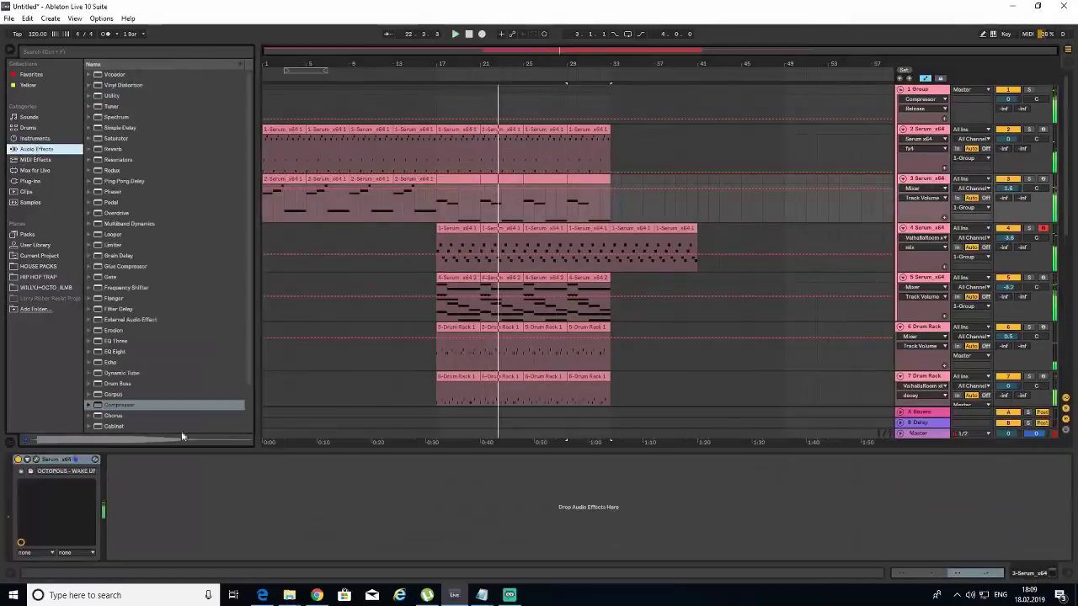
{"action": "left_click_drag", "start_coordinate": [119, 354], "coordinate": [255, 539]}
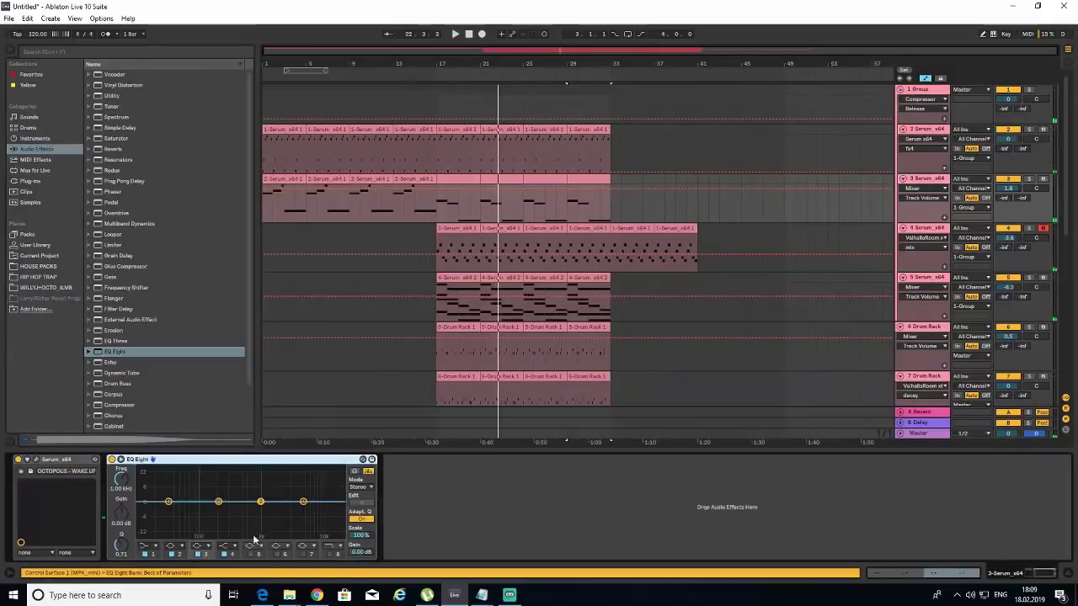
- Switch the EQ Eight to M/S mode, boost the mid channel about 3.1 dB at 978 Hz, and shape the side channel's curve
{"action": "left_click", "coordinate": [360, 487]}
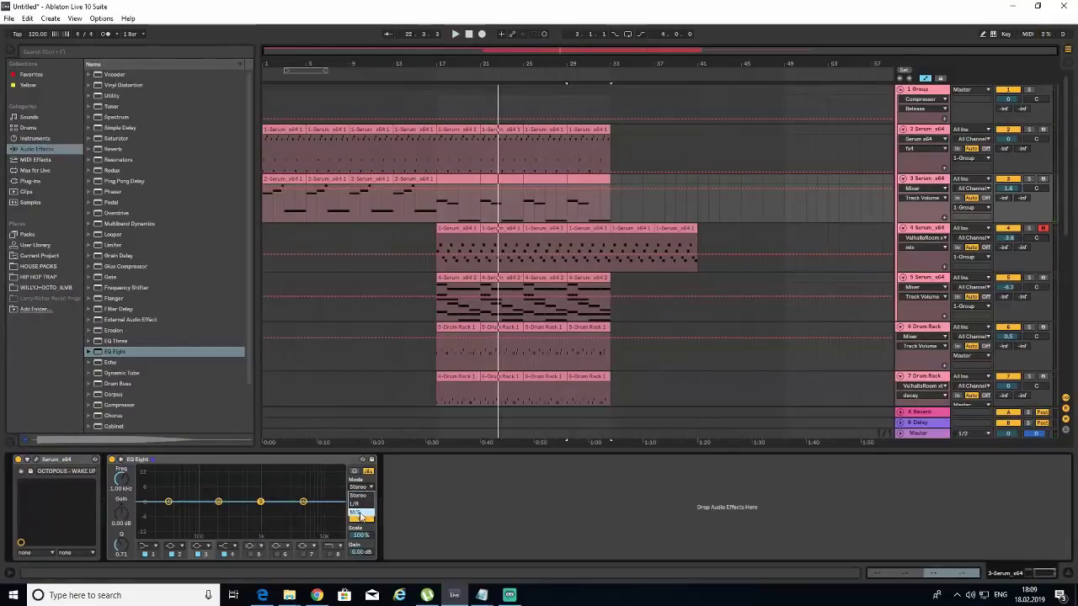
{"action": "mouse_move", "coordinate": [261, 500]}
{"action": "left_mouse_down"}
{"action": "mouse_move", "coordinate": [269, 492]}
{"action": "mouse_move", "coordinate": [258, 484]}
{"action": "left_mouse_up"}
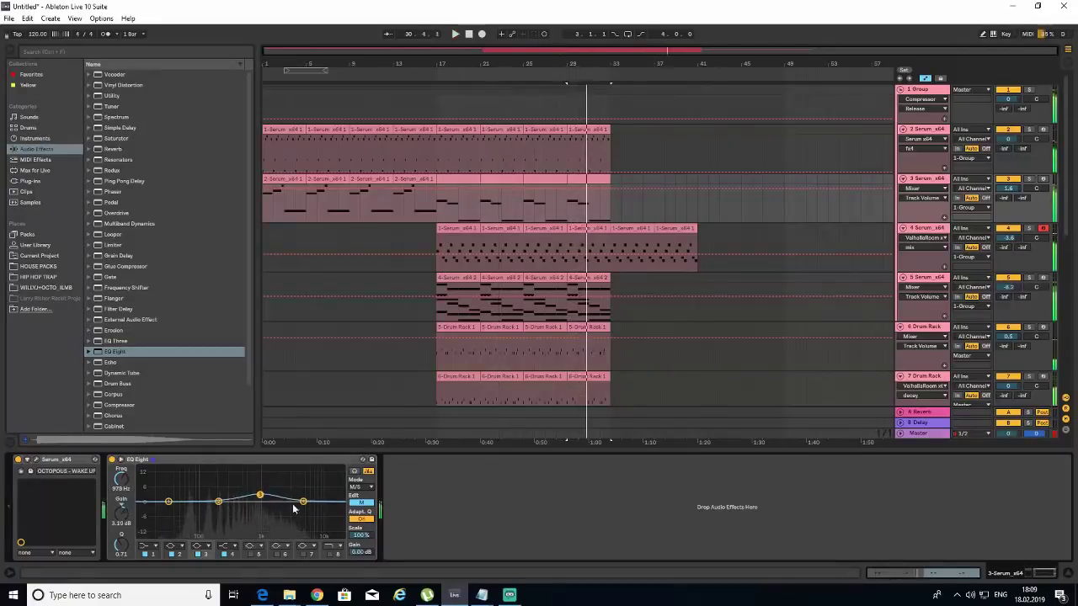
{"action": "left_click", "coordinate": [361, 503]}
{"action": "left_click_drag", "start_coordinate": [278, 502], "coordinate": [274, 492]}
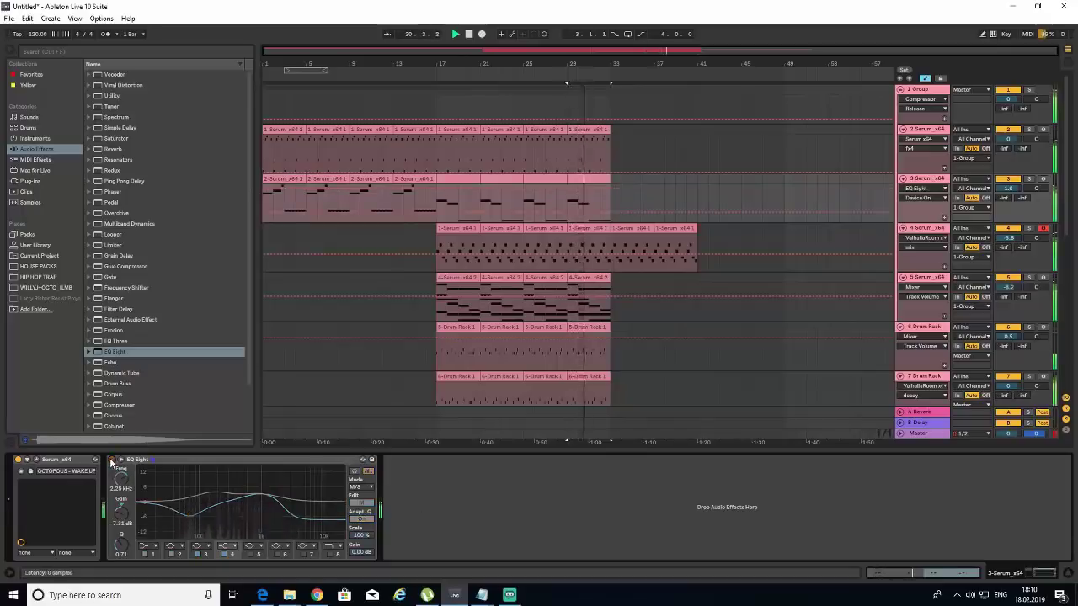
- Play the arrangement from bar 14 with the device view hidden
{"action": "left_click", "coordinate": [433, 270]}
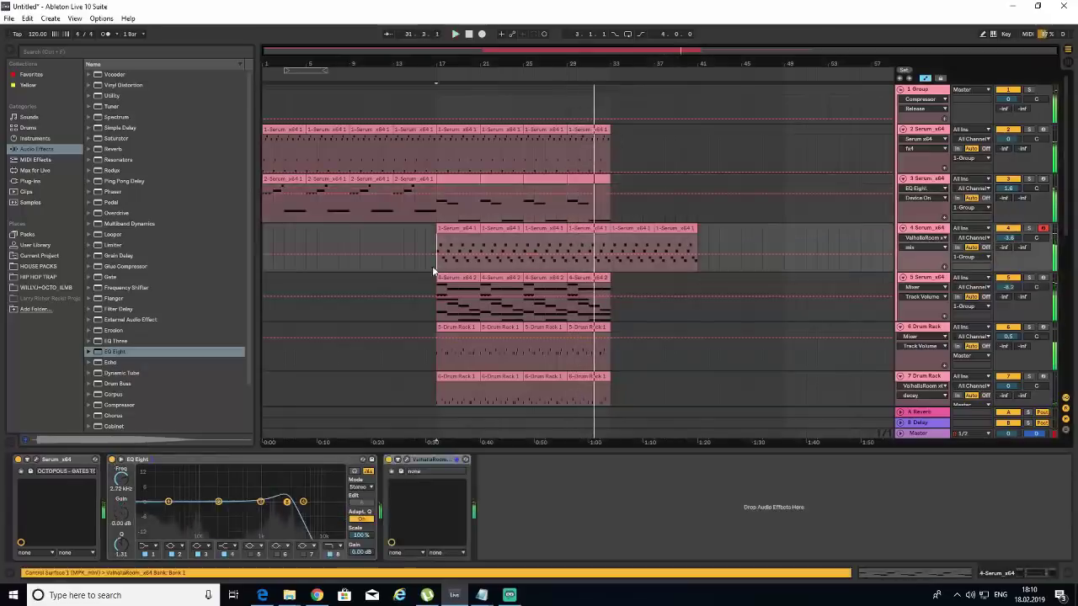
{"action": "left_click", "coordinate": [404, 270]}
{"action": "left_click", "coordinate": [1067, 573]}
{"action": "scroll", "coordinate": [658, 372], "scroll_direction": "down", "scroll_amount": 2}
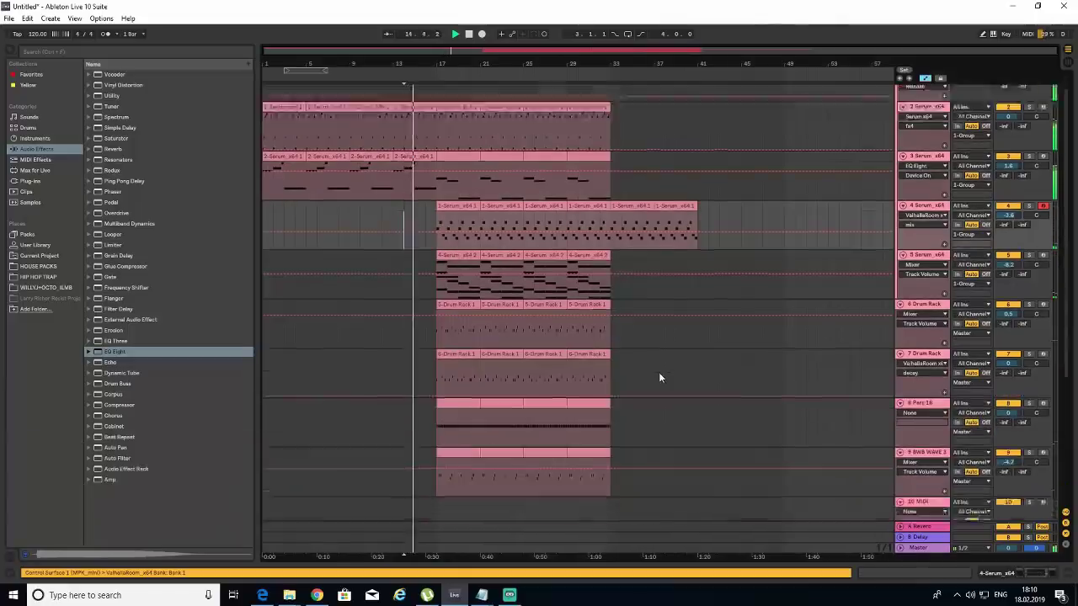
{"action": "scroll", "coordinate": [842, 375], "scroll_direction": "up", "scroll_amount": 1}
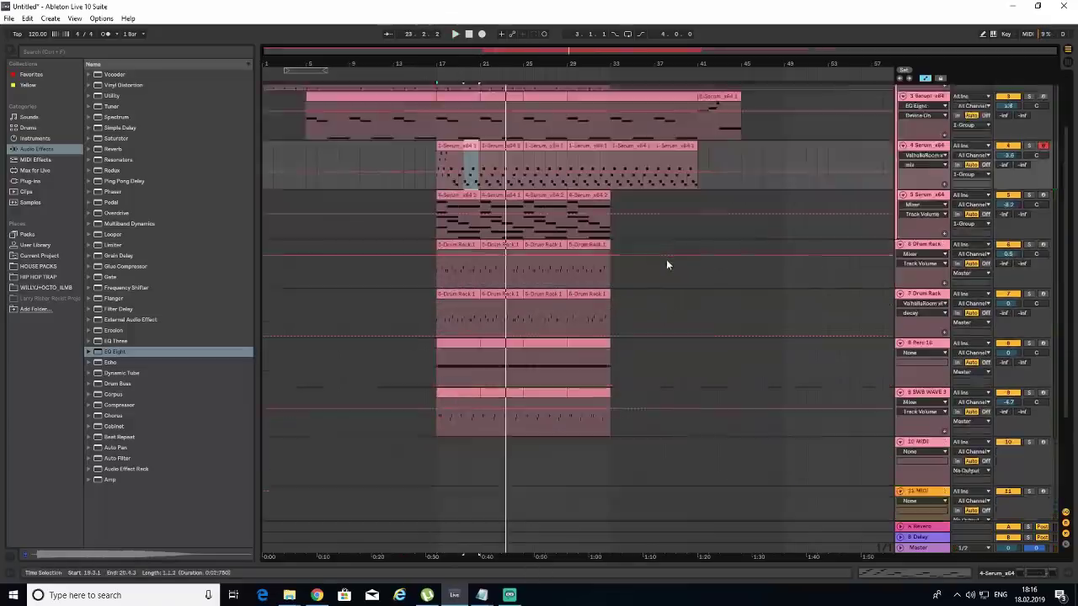
- Select the bar 17 clip on the 4 Serum track, and the bar 41 clip on the 3 Serum track
{"action": "scroll", "coordinate": [608, 281], "scroll_direction": "up", "scroll_amount": 4}
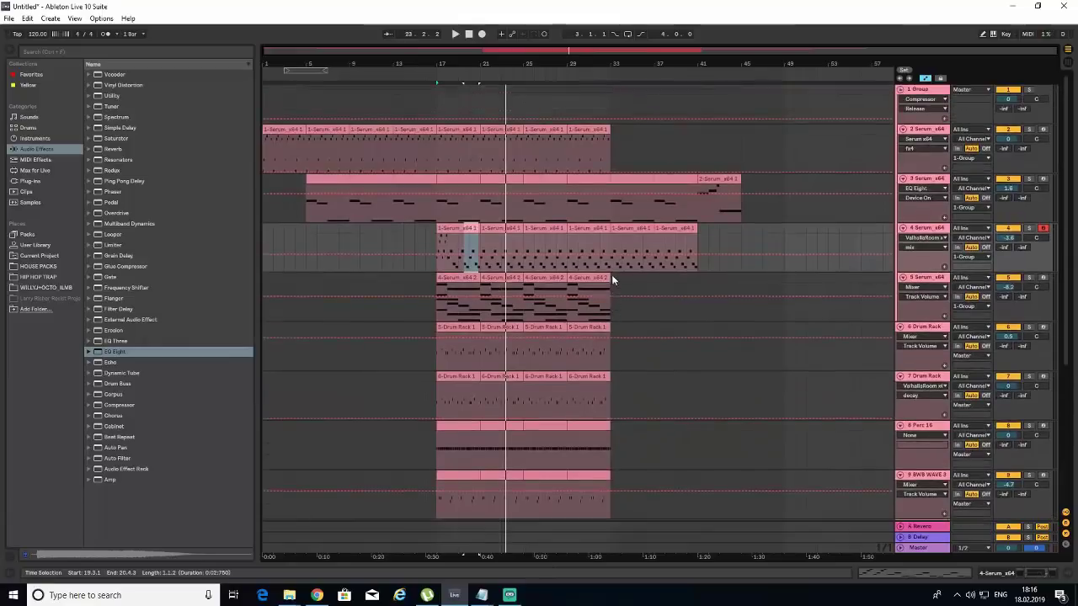
{"action": "left_click", "coordinate": [460, 248]}
{"action": "left_click", "coordinate": [454, 229]}
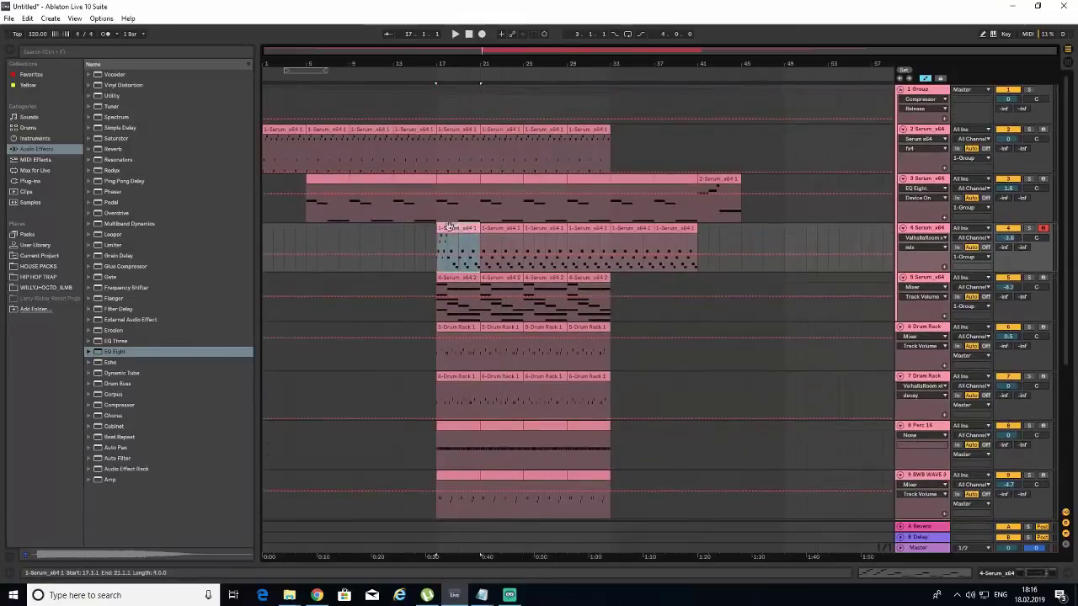
{"action": "left_click", "coordinate": [305, 210]}
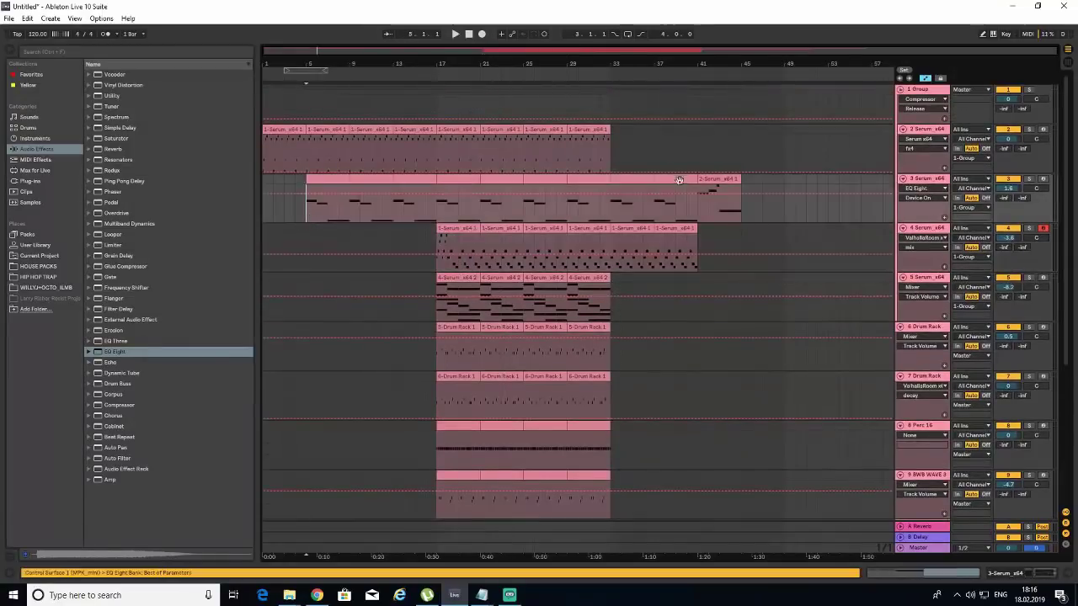
{"action": "left_click", "coordinate": [722, 178]}
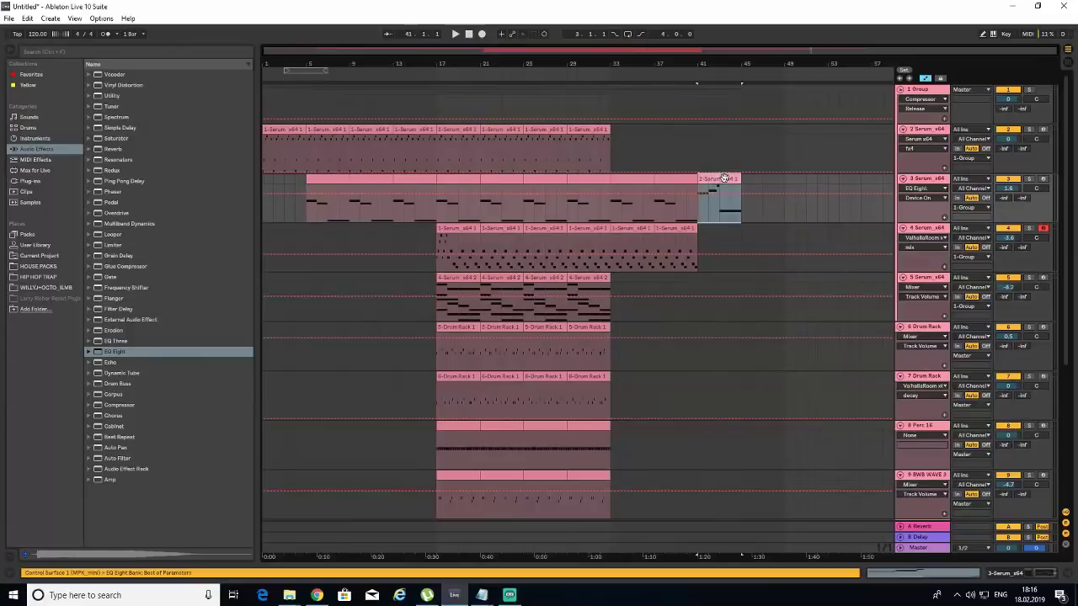
- Duplicate the bar 41 clip on the 3 Serum track and extend the 4 Serum clips up to bar 49
{"action": "key", "text": "ctrl+d"}
{"action": "left_click", "coordinate": [676, 228]}
{"action": "key", "text": "ctrl+d"}
{"action": "key", "text": "ctrl+d"}
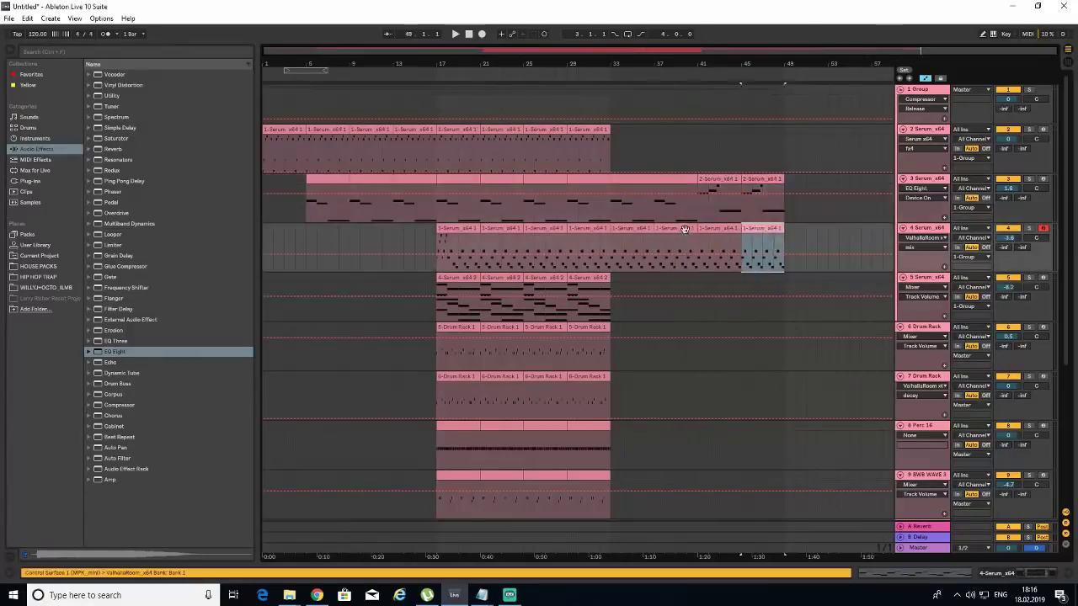
- Delete the bar 37 clip on the 4 Serum track and listen to its bar 17 clip in solo
{"action": "left_click", "coordinate": [683, 228]}
{"action": "key", "text": "Delete"}
{"action": "left_click", "coordinate": [459, 227]}
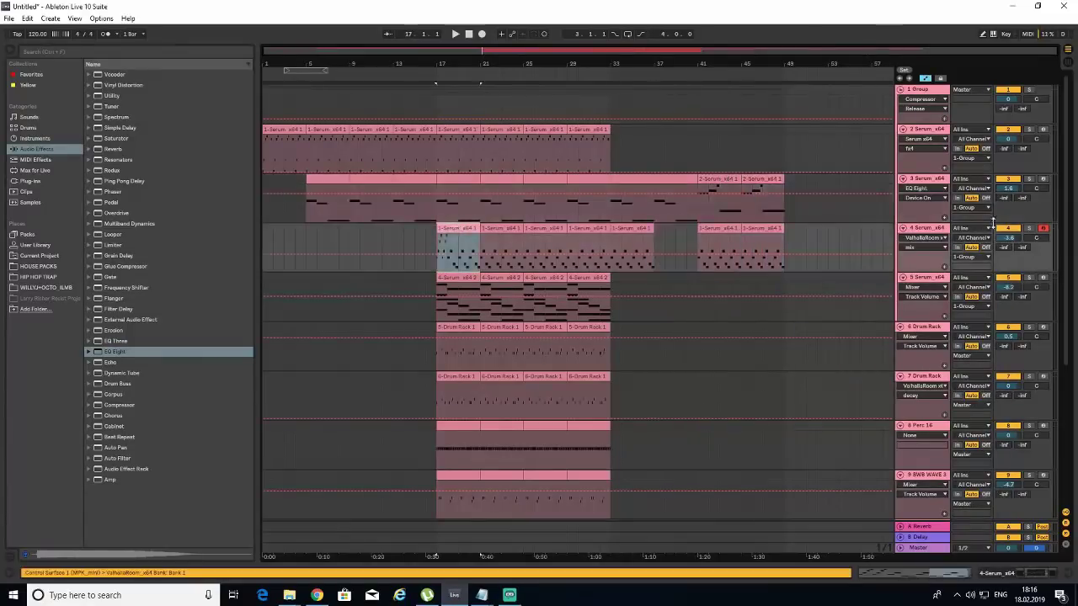
{"action": "left_click", "coordinate": [1028, 229]}
{"action": "key", "text": "space"}
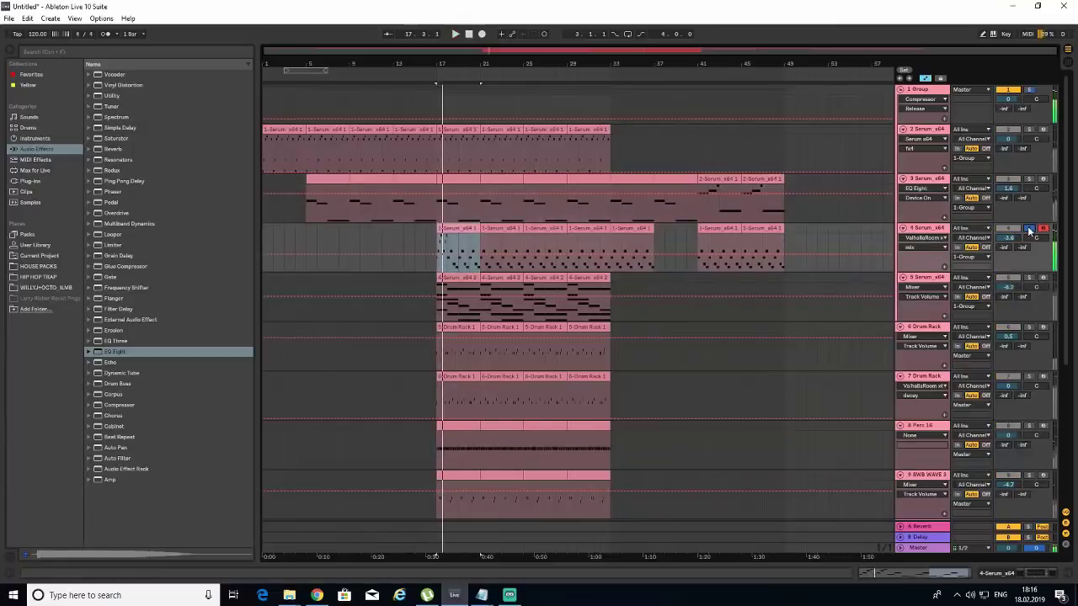
{"action": "left_click", "coordinate": [1029, 230]}
- In the bar 17 clip on the 4 Serum track, replace all notes after the first bar with three copies of the first bar's pattern
{"action": "double_click", "coordinate": [451, 231]}
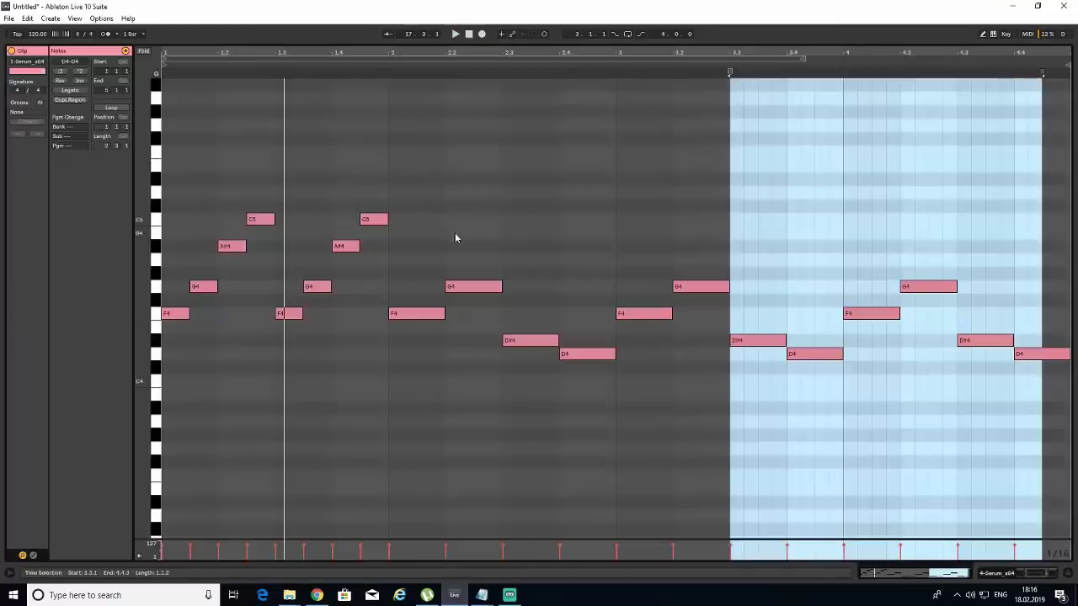
{"action": "mouse_move", "coordinate": [1034, 239]}
{"action": "left_mouse_down"}
{"action": "mouse_move", "coordinate": [527, 363]}
{"action": "mouse_move", "coordinate": [389, 373]}
{"action": "mouse_move", "coordinate": [193, 212]}
{"action": "left_mouse_up"}
{"action": "key", "text": "Delete"}
{"action": "left_click", "coordinate": [374, 347]}
{"action": "key", "text": "ctrl+d"}
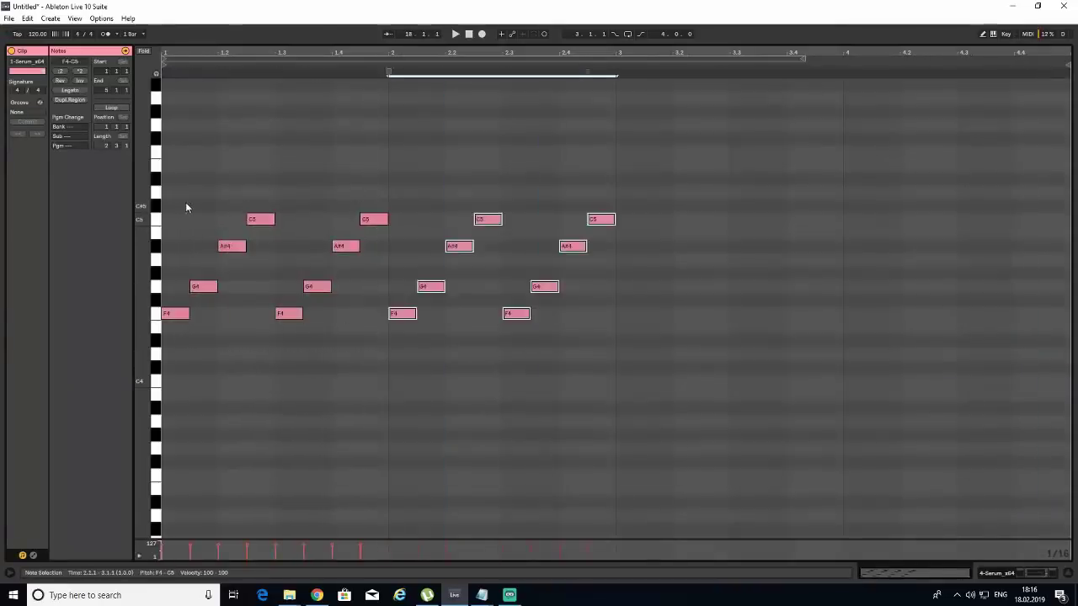
{"action": "key", "text": "ctrl+d"}
{"action": "key", "text": "ctrl+d"}
{"action": "key", "text": "space"}
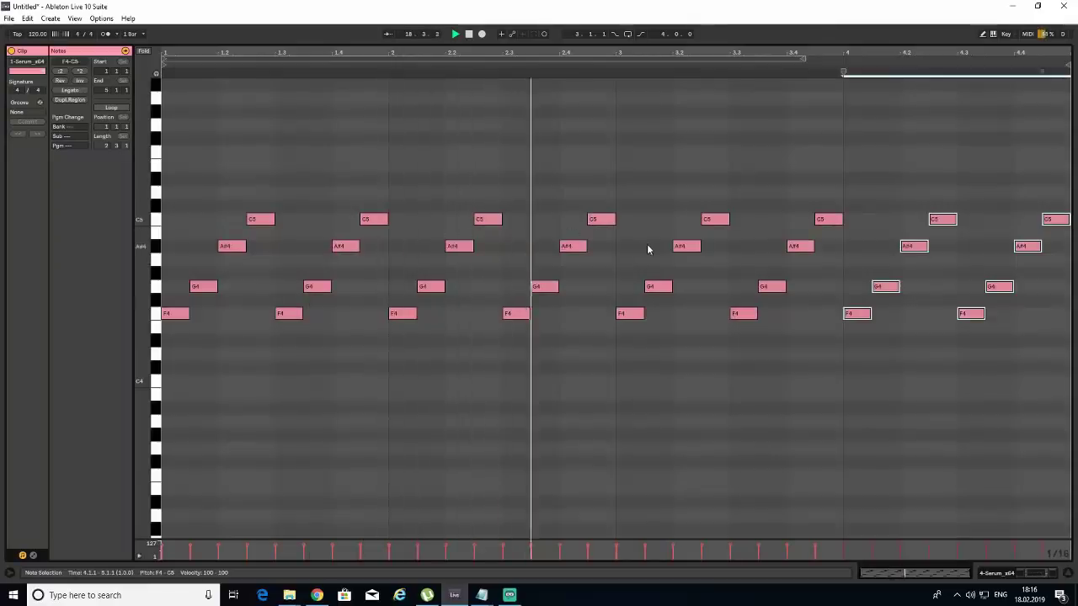
- Transpose the F4 notes in the clip's third and fourth bars down to D#4 and close the note editor
{"action": "left_click_drag", "start_coordinate": [611, 325], "coordinate": [975, 323]}
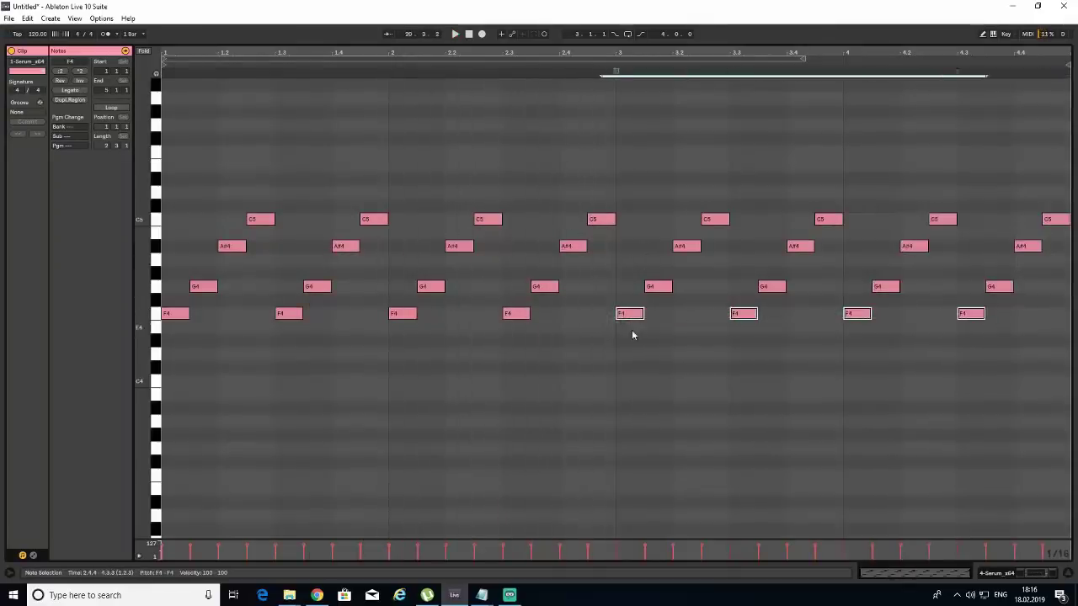
{"action": "key", "text": "Down"}
{"action": "key", "text": "Down"}
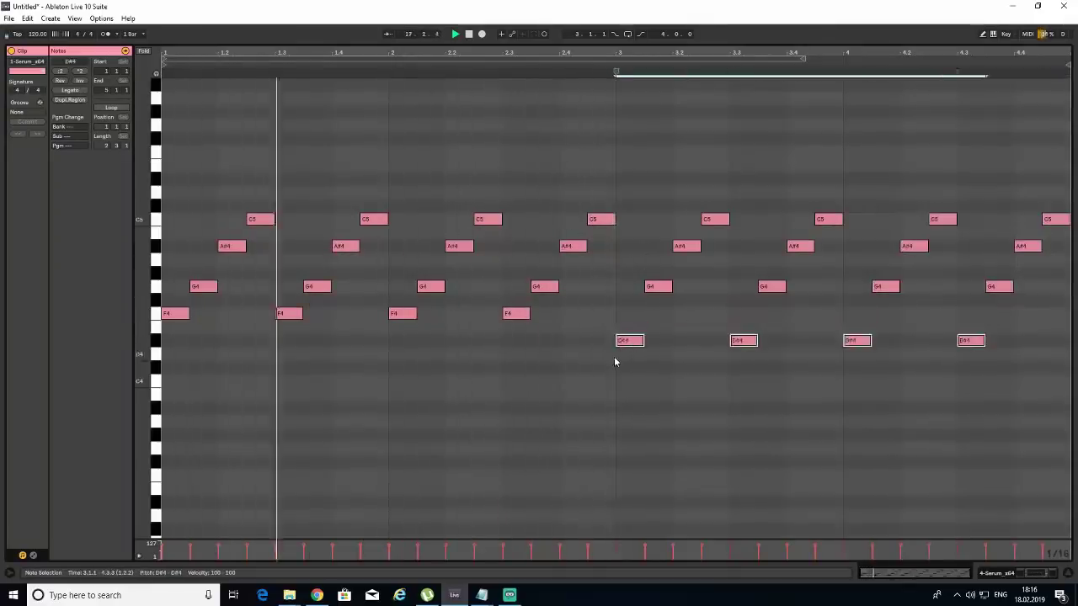
{"action": "left_click", "coordinate": [616, 349]}
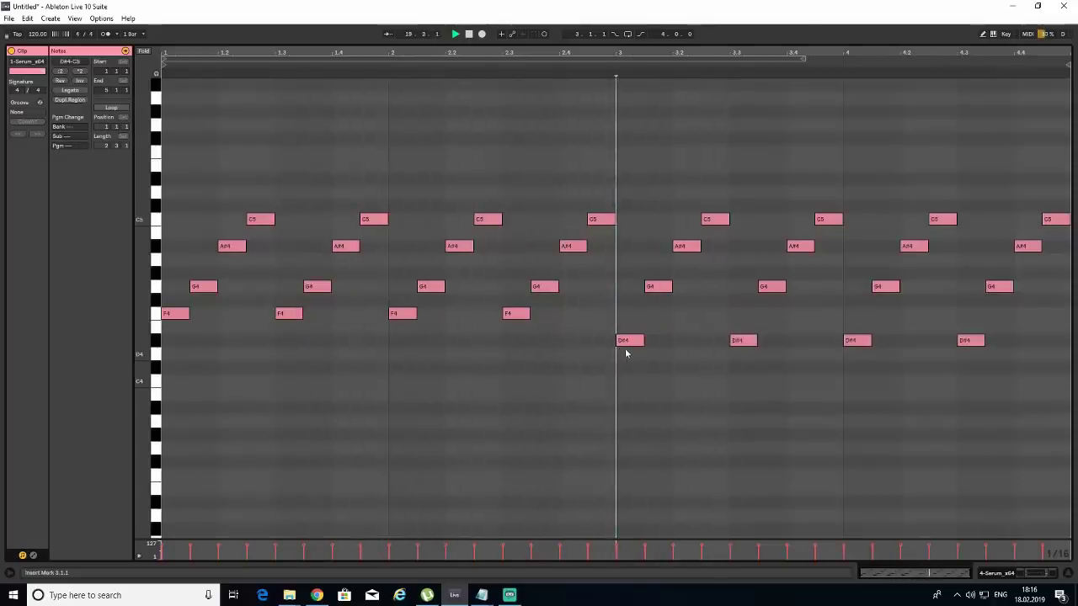
{"action": "left_click", "coordinate": [1066, 573]}
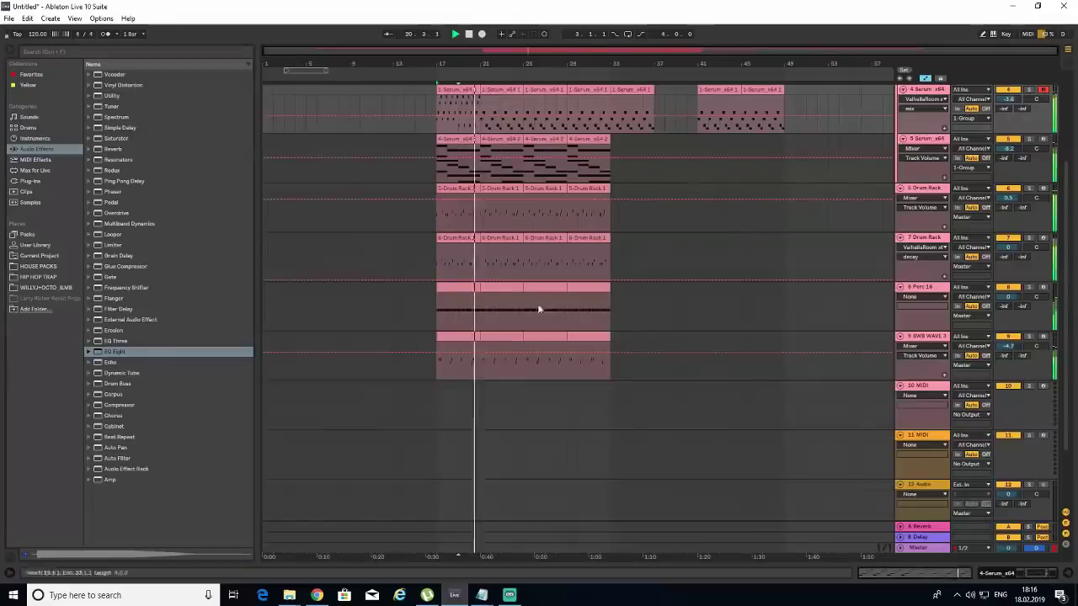
- Duplicate the edited bar 17 clip along the 4 Serum track until bar 41
{"action": "left_click", "coordinate": [466, 91]}
{"action": "key", "text": "ctrl+d"}
{"action": "key", "text": "Right"}
{"action": "key", "text": "Right"}
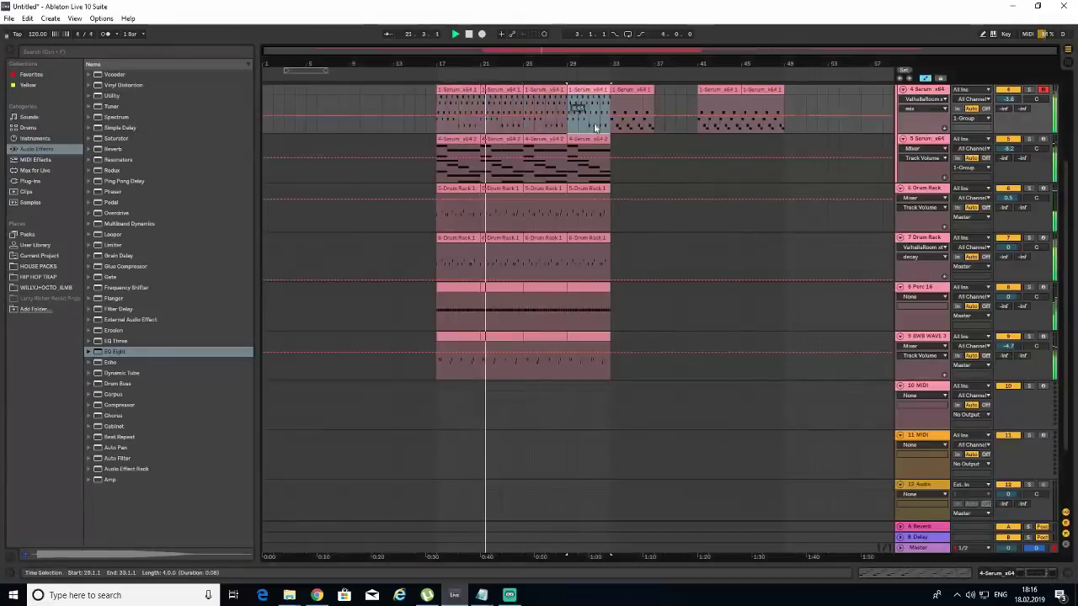
{"action": "scroll", "coordinate": [700, 190], "scroll_direction": "up", "scroll_amount": 2}
{"action": "key", "text": "Right"}
{"action": "key", "text": "Right"}
{"action": "scroll", "coordinate": [659, 237], "scroll_direction": "up", "scroll_amount": 3}
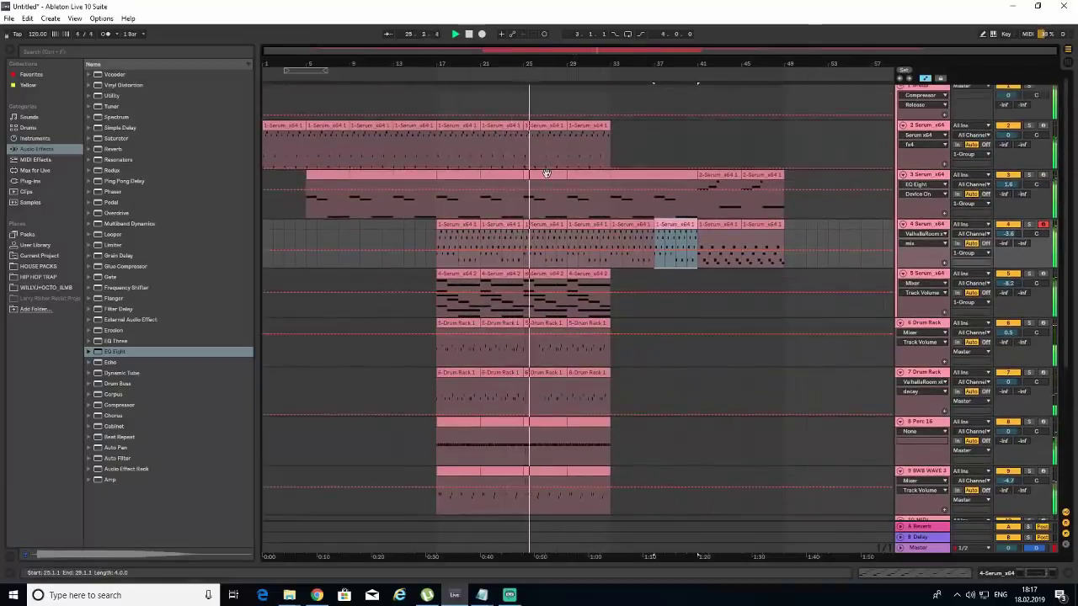
- Insert a new audio track below the 9 BWB WAVE 3 track and set the insert mark at bar 17
{"action": "scroll", "coordinate": [565, 234], "scroll_direction": "down", "scroll_amount": 4}
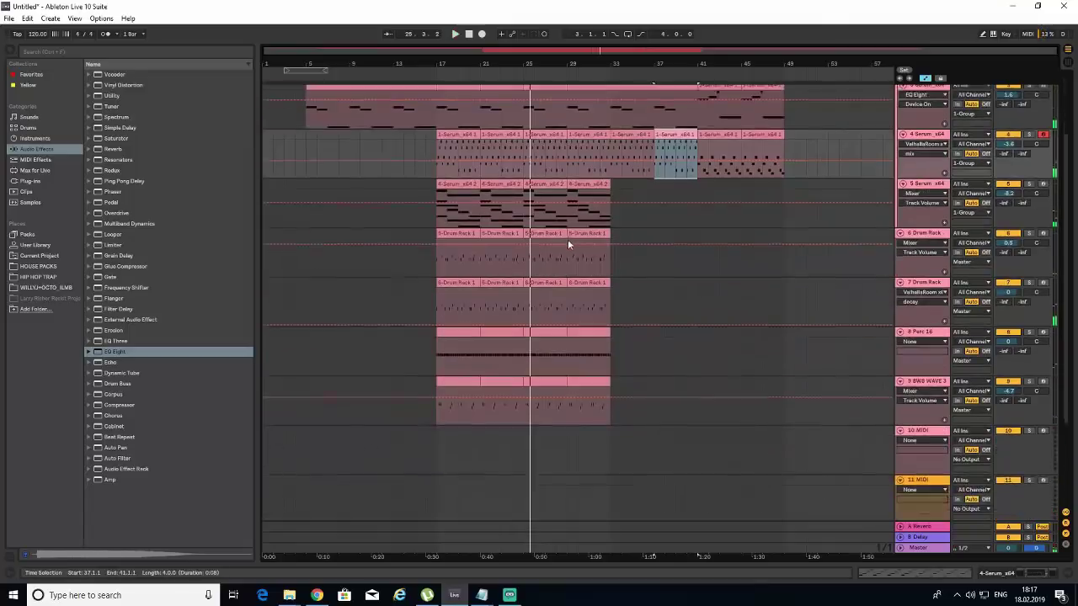
{"action": "left_click", "coordinate": [933, 434]}
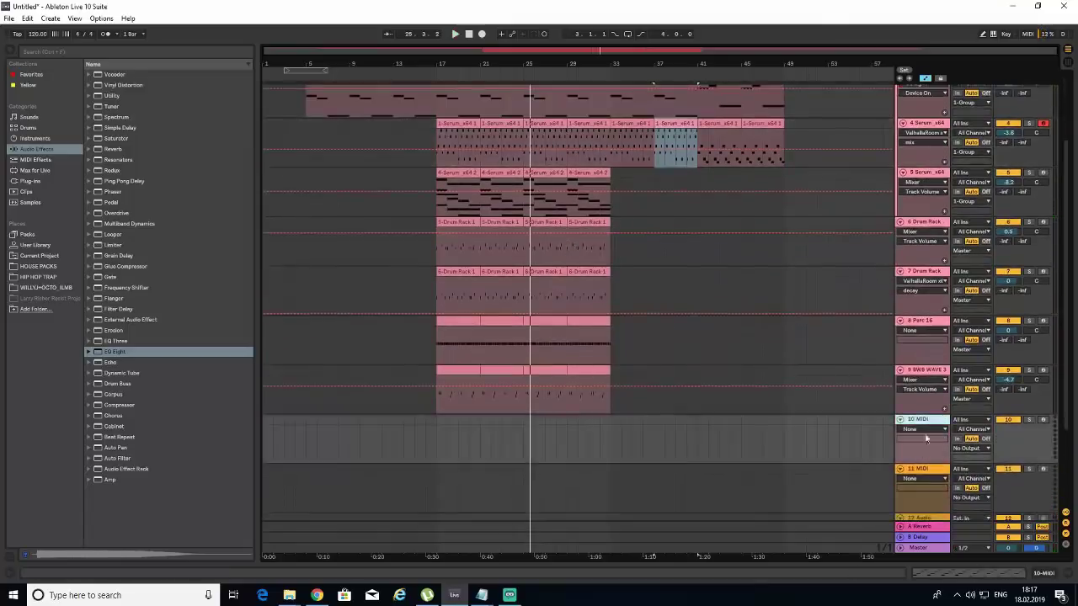
{"action": "left_click", "coordinate": [916, 471]}
{"action": "left_click", "coordinate": [922, 376]}
{"action": "right_click", "coordinate": [922, 376]}
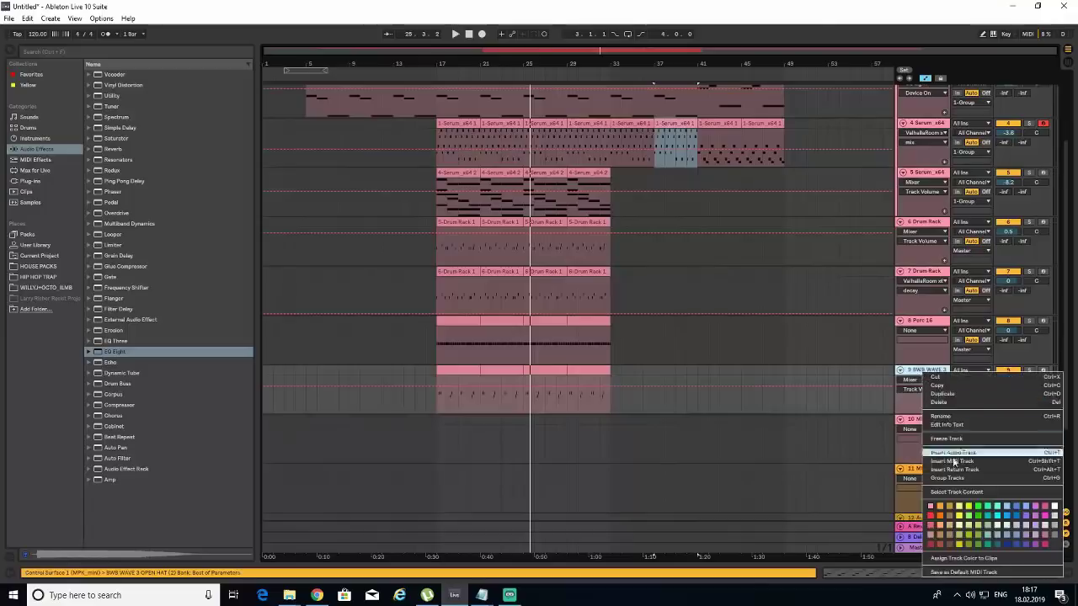
{"action": "left_click", "coordinate": [949, 451]}
{"action": "left_click", "coordinate": [427, 440]}
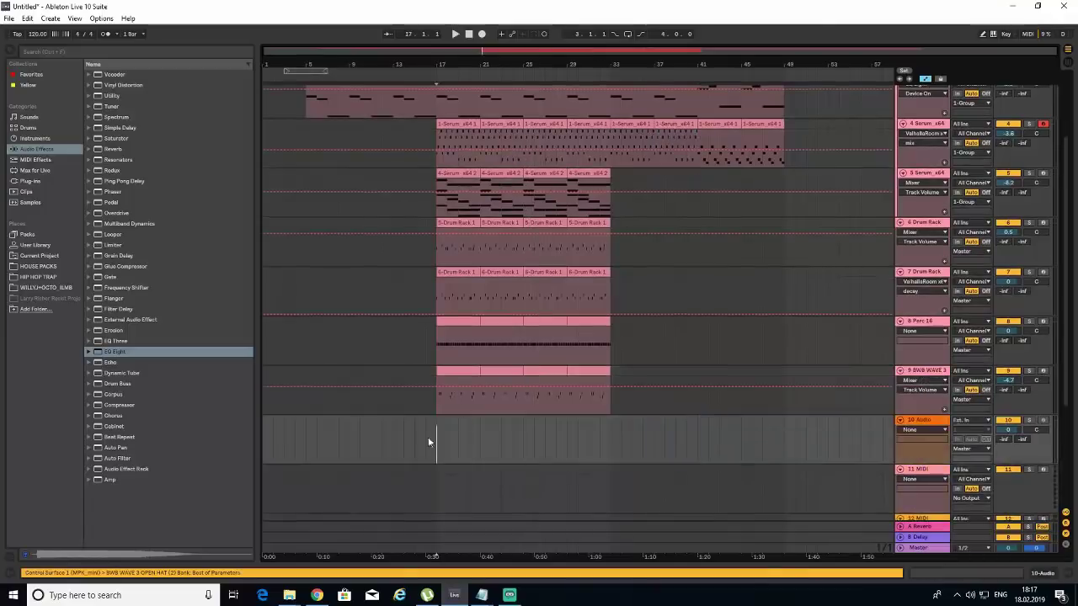
- Place BWB WAVE 3 CYMBOL (3).wav from the HIP HOP TRAP samples at bar 17 on the new audio track
{"action": "left_click", "coordinate": [29, 278]}
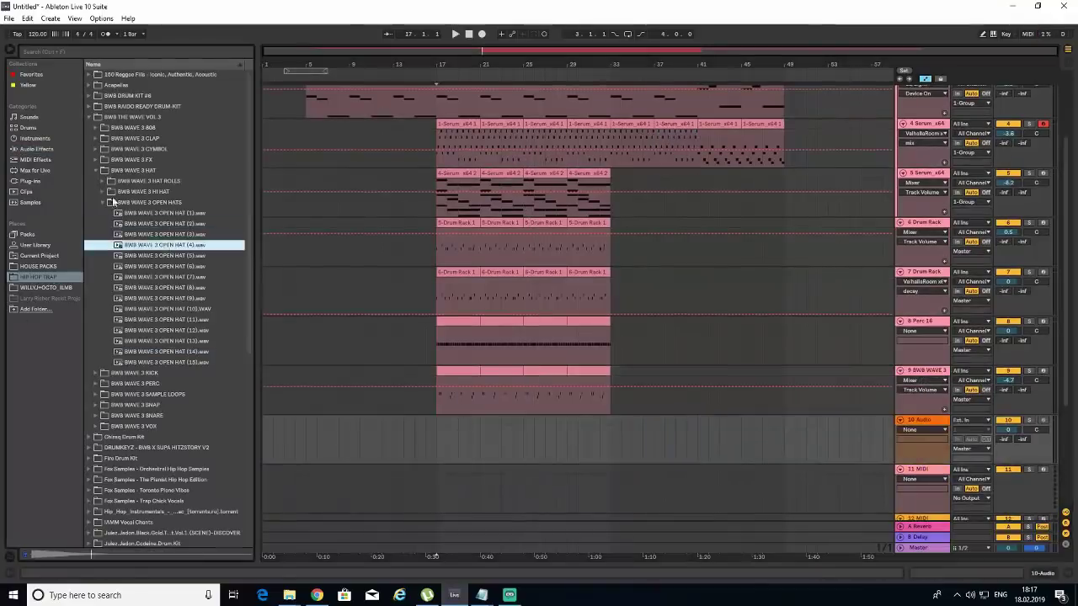
{"action": "left_click", "coordinate": [103, 203]}
{"action": "left_click", "coordinate": [154, 192]}
{"action": "left_click", "coordinate": [153, 181]}
{"action": "double_click", "coordinate": [156, 181]}
{"action": "left_click", "coordinate": [102, 181]}
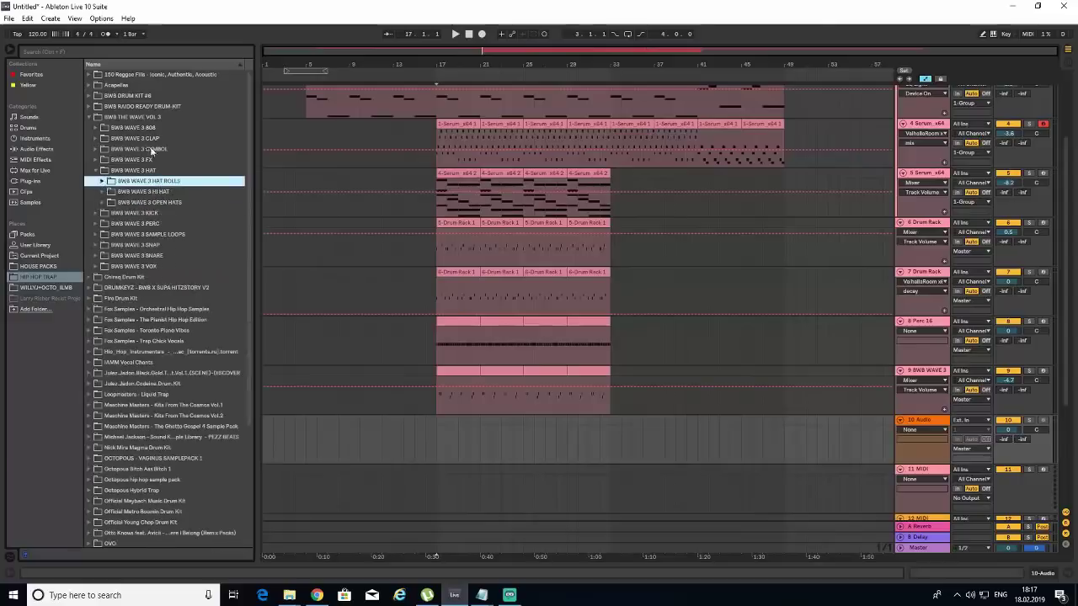
{"action": "double_click", "coordinate": [151, 148]}
{"action": "left_click", "coordinate": [154, 180]}
{"action": "left_click", "coordinate": [154, 224]}
{"action": "left_click_drag", "start_coordinate": [155, 182], "coordinate": [425, 448]}
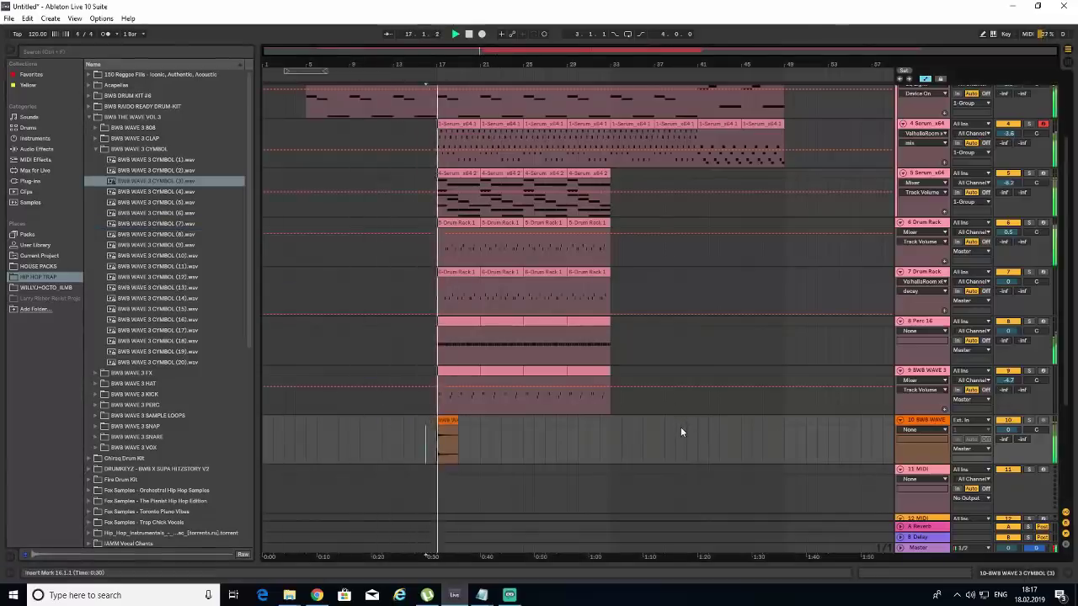
- Copy the bar 17 clip on the 4 Serum track to bar 13
{"action": "scroll", "coordinate": [510, 306], "scroll_direction": "up", "scroll_amount": 2}
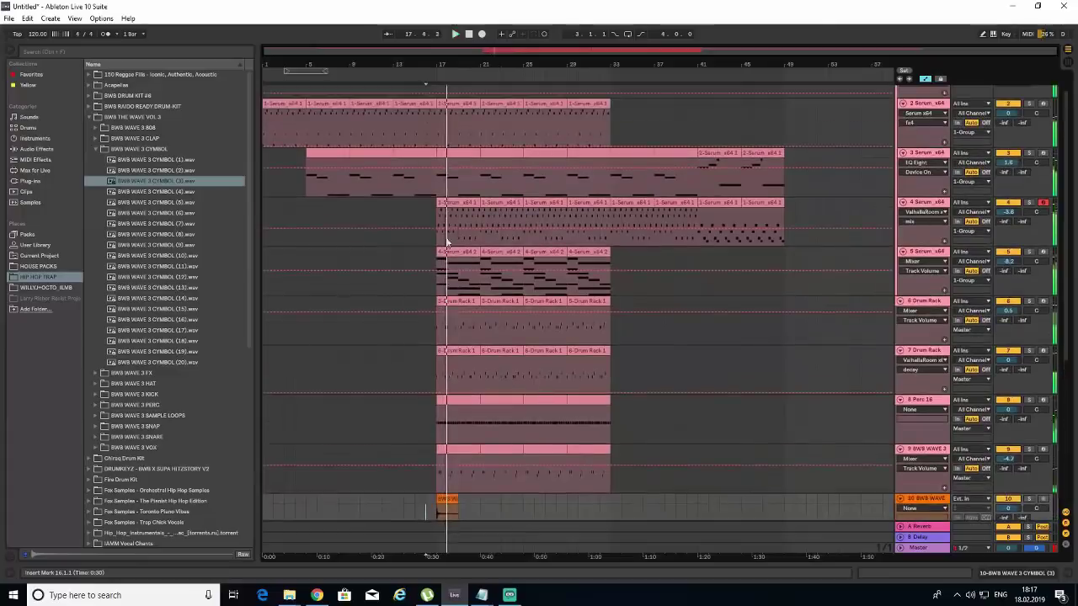
{"action": "left_click", "coordinate": [371, 212]}
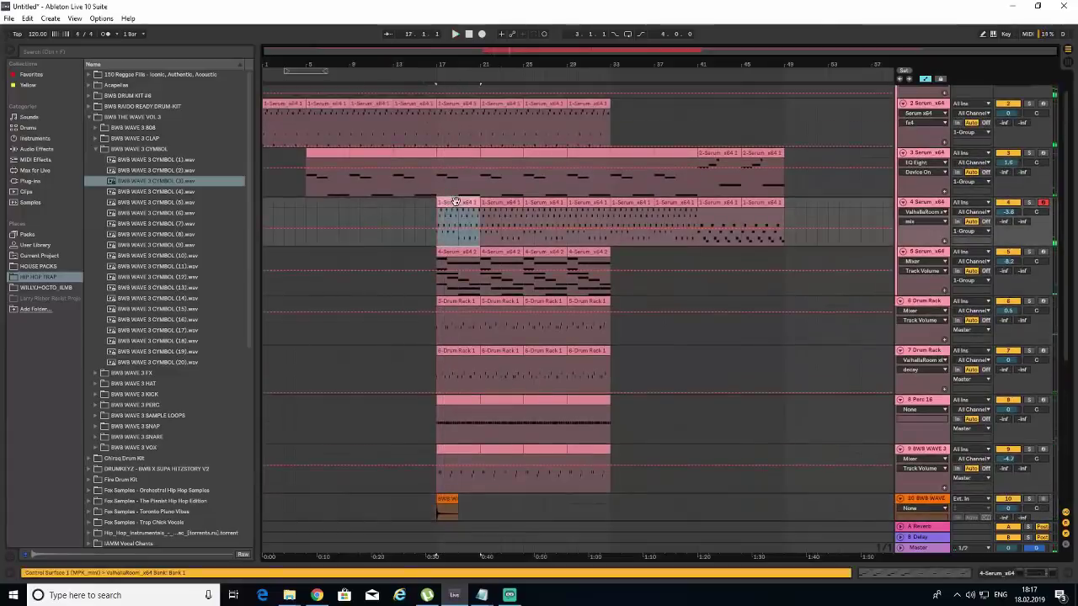
{"action": "left_click", "coordinate": [390, 215]}
{"action": "key", "text": "ctrl+v"}
- Play the arrangement from bar 11 to hear the lead into the drop
{"action": "left_click", "coordinate": [371, 221]}
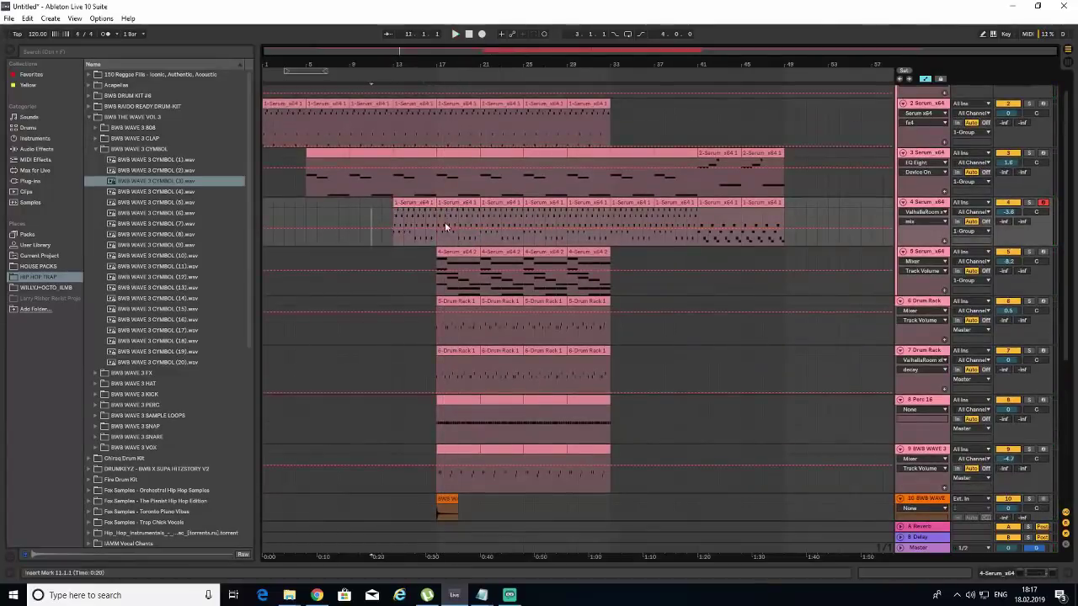
{"action": "key", "text": "space"}
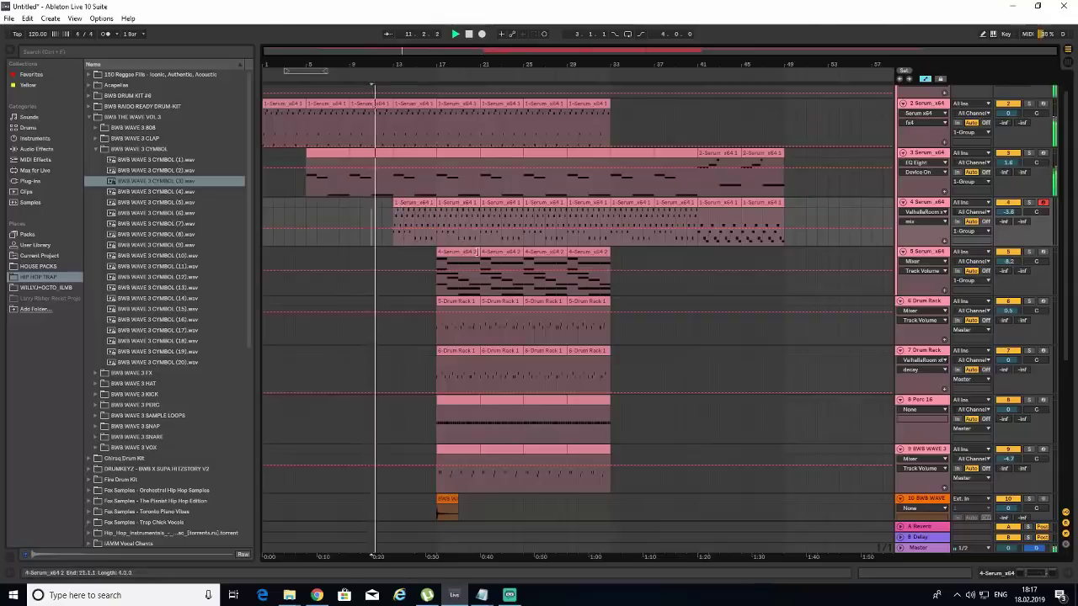
{"action": "left_click", "coordinate": [468, 251]}
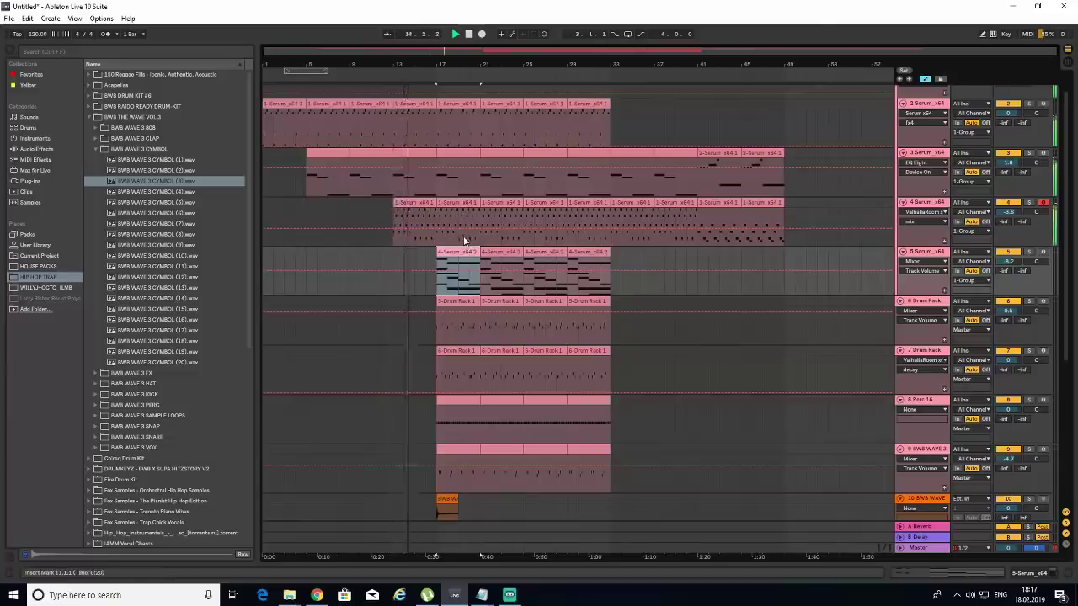
{"action": "scroll", "coordinate": [462, 130], "scroll_direction": "up", "scroll_amount": 1}
{"action": "scroll", "coordinate": [456, 128], "scroll_direction": "down", "scroll_amount": 1}
{"action": "key", "text": "a"}
{"action": "key", "text": "a"}
{"action": "scroll", "coordinate": [860, 194], "scroll_direction": "up", "scroll_amount": 1}
{"action": "scroll", "coordinate": [858, 198], "scroll_direction": "down", "scroll_amount": 1}
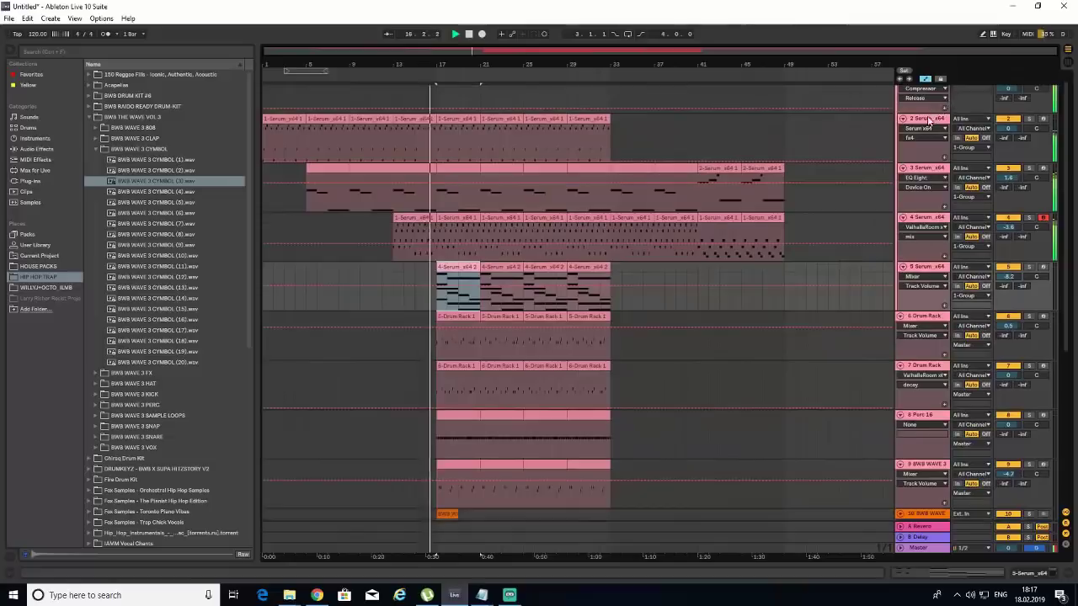
{"action": "scroll", "coordinate": [920, 92], "scroll_direction": "up", "scroll_amount": 1}
- Bypass the EQ Eight on the 1 Group track and play the drop with the device view hidden
{"action": "left_click", "coordinate": [920, 92]}
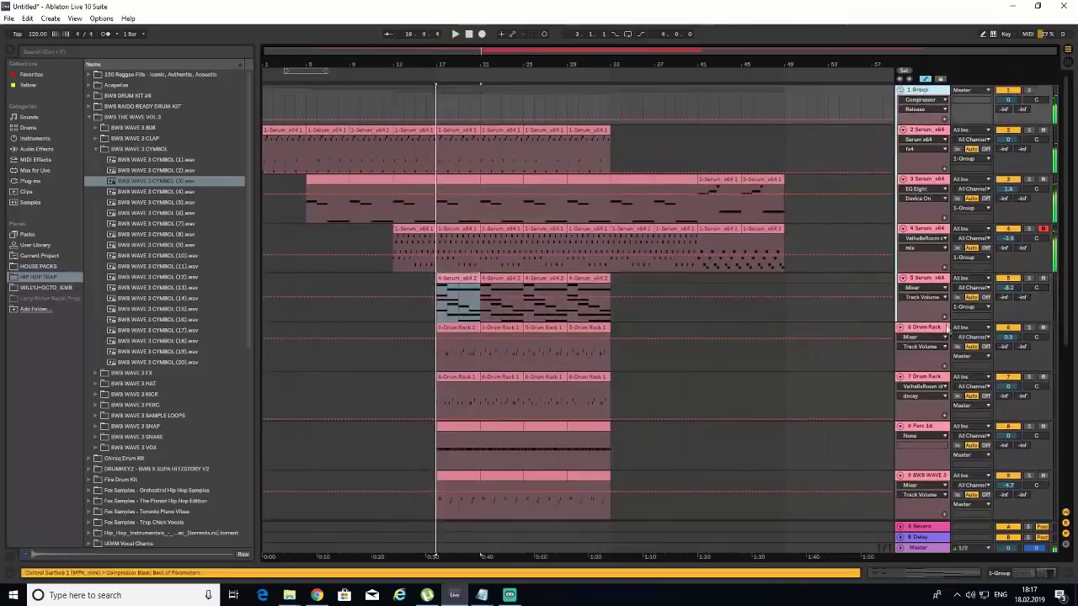
{"action": "left_click", "coordinate": [1048, 575]}
{"action": "left_click", "coordinate": [18, 460]}
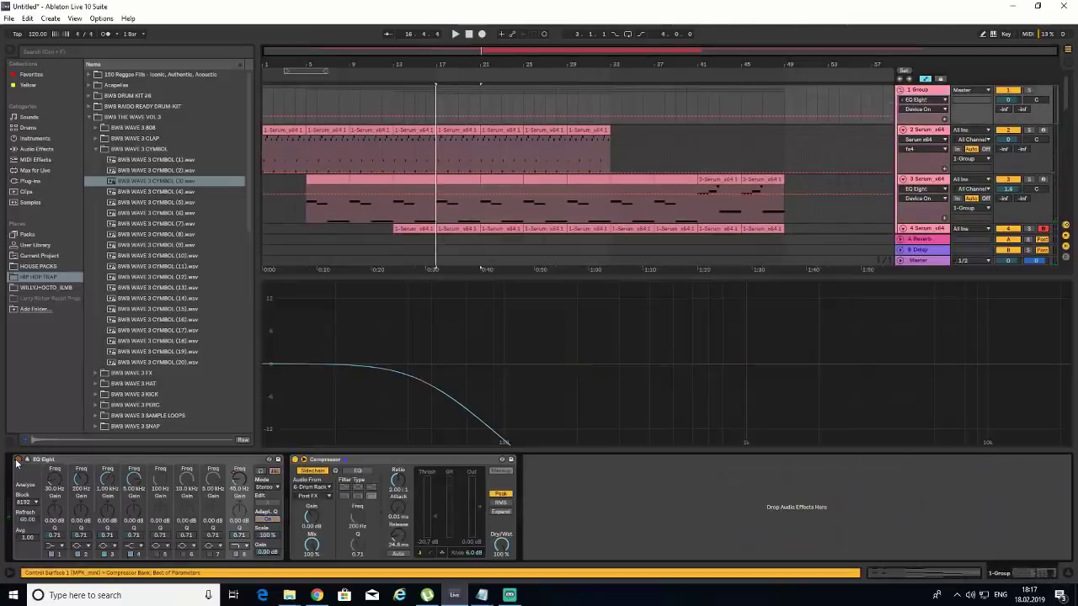
{"action": "key", "text": "space"}
{"action": "left_click", "coordinate": [1069, 575]}
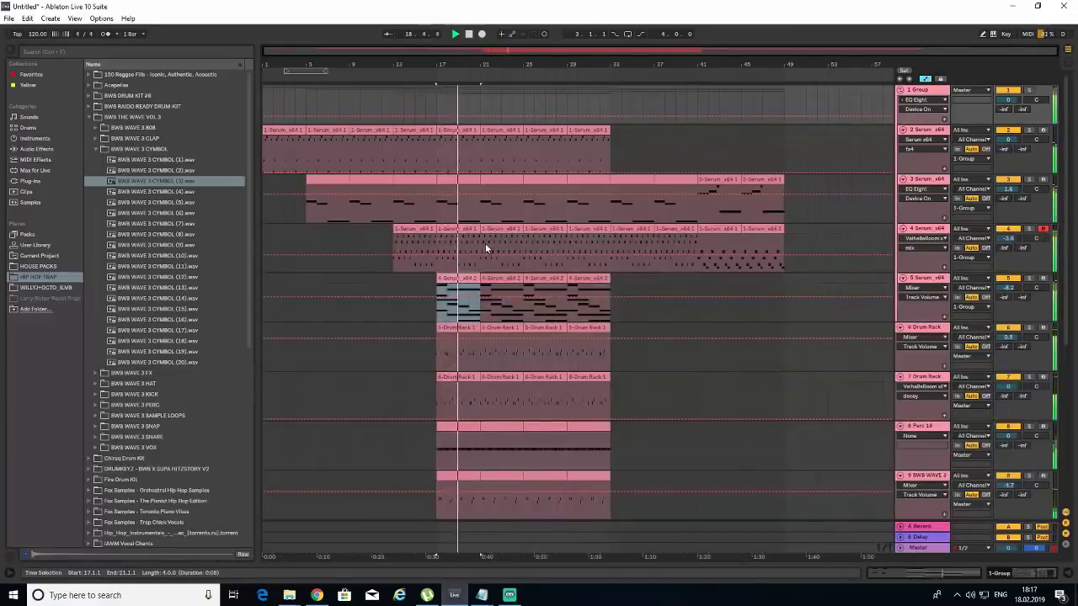
{"action": "left_click", "coordinate": [611, 408]}
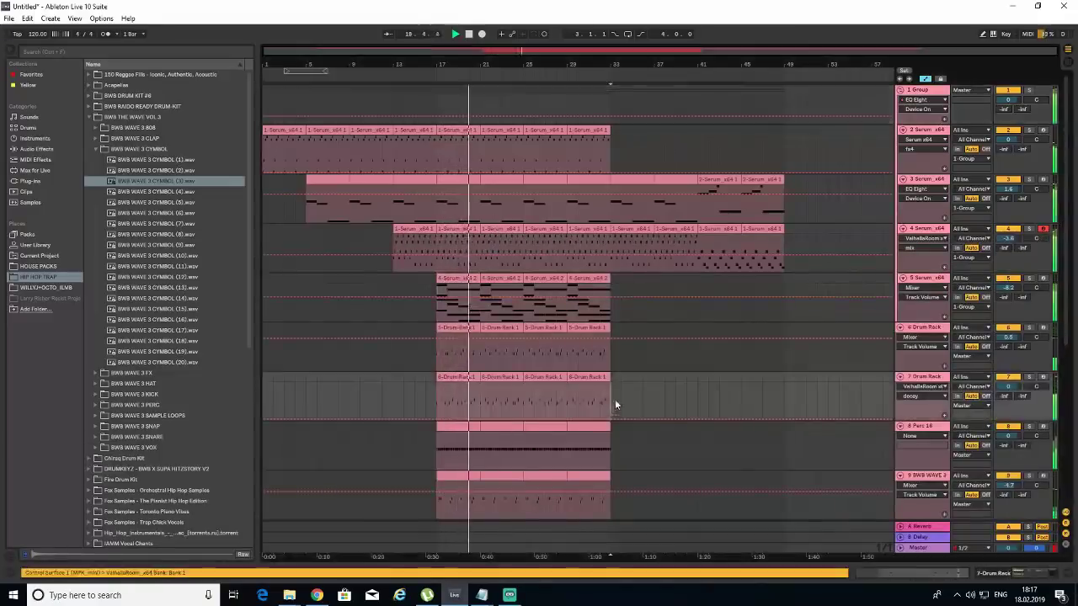
- Switch the EQ Eight on the 1 Group track back on and stop playback
{"action": "left_click", "coordinate": [926, 90]}
{"action": "left_click", "coordinate": [1050, 574]}
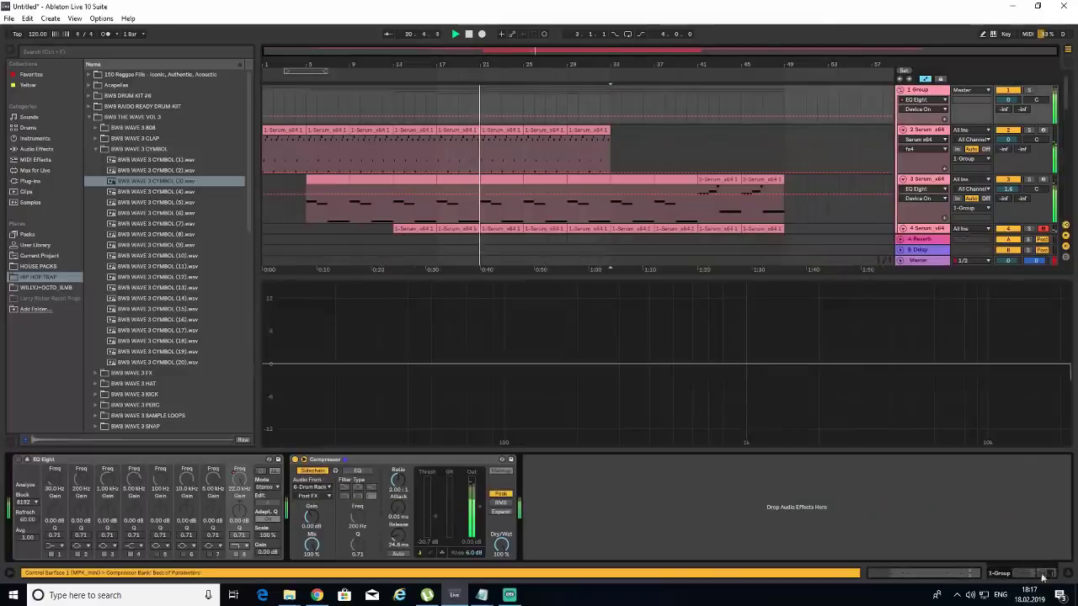
{"action": "left_click", "coordinate": [19, 459]}
{"action": "key", "text": "space"}
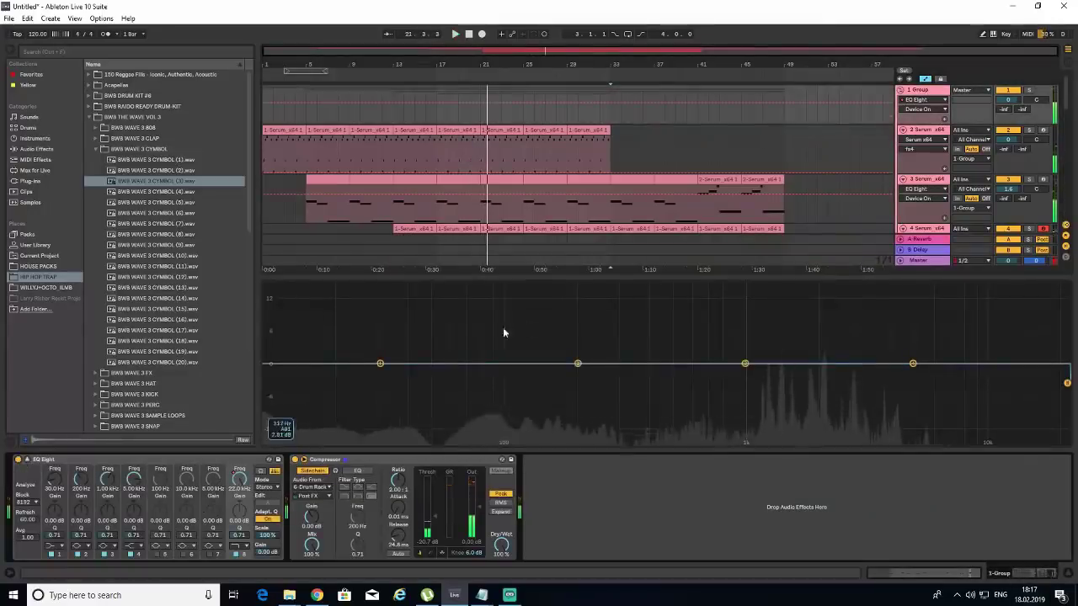
- Delete the EQ Eight from the 1 Group track
{"action": "left_click", "coordinate": [201, 460]}
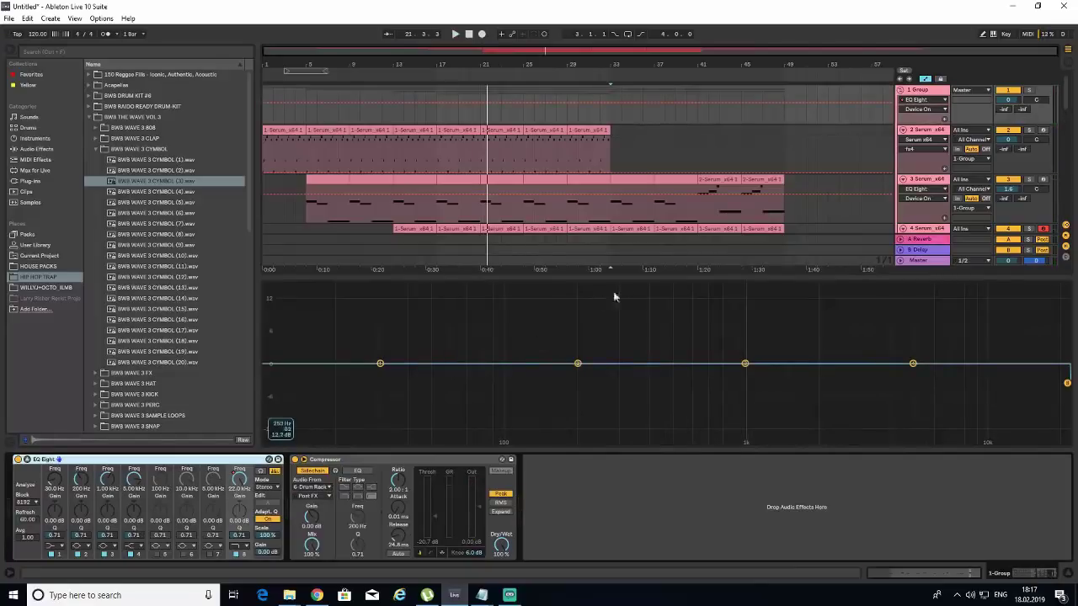
{"action": "left_click", "coordinate": [942, 100]}
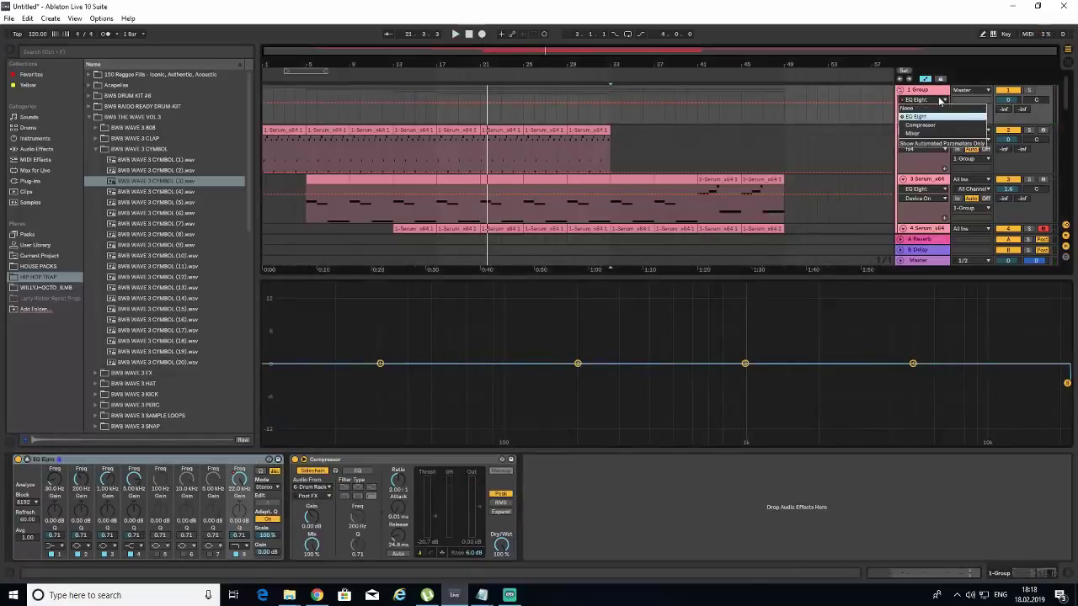
{"action": "left_click", "coordinate": [940, 101]}
{"action": "left_click", "coordinate": [228, 462]}
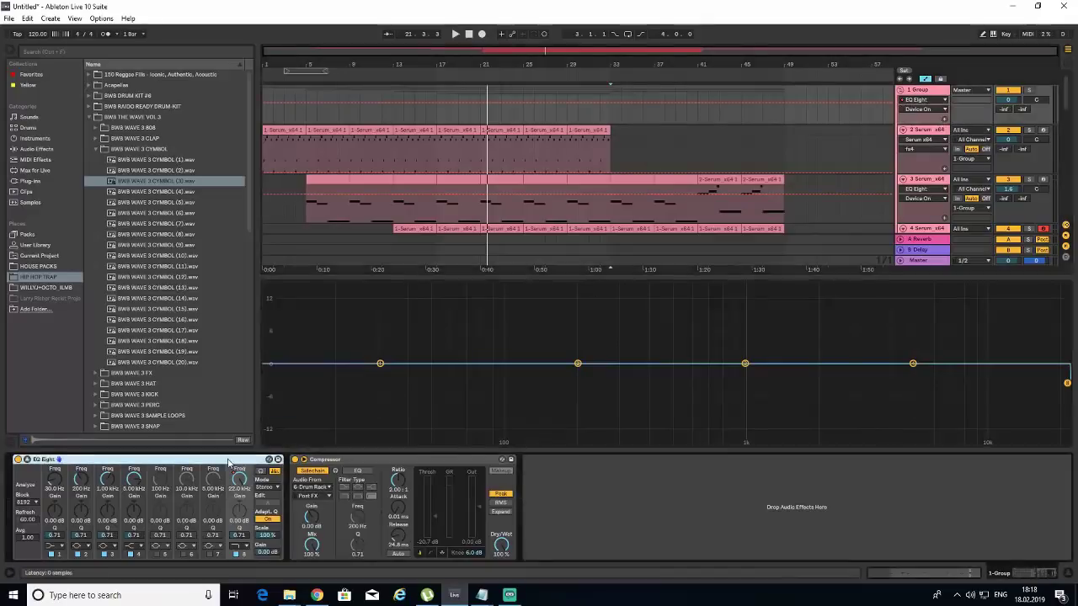
{"action": "key", "text": "Delete"}
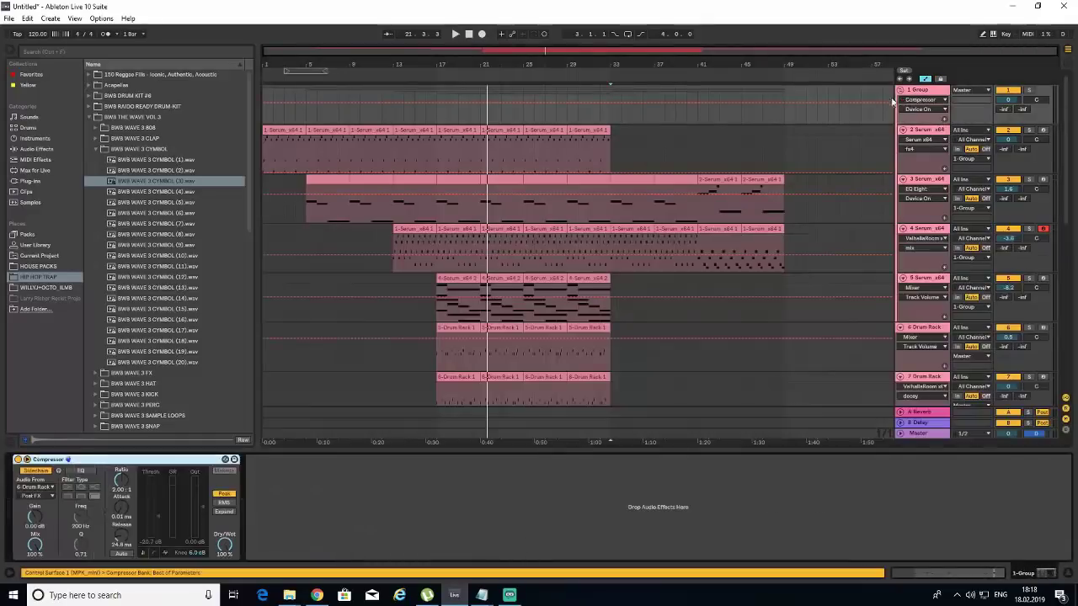
- Add an EQ Eight after the Compressor on the 1 Group track and enable its band 8 high-cut filter
{"action": "left_click", "coordinate": [35, 148]}
{"action": "left_click_drag", "start_coordinate": [116, 352], "coordinate": [287, 446]}
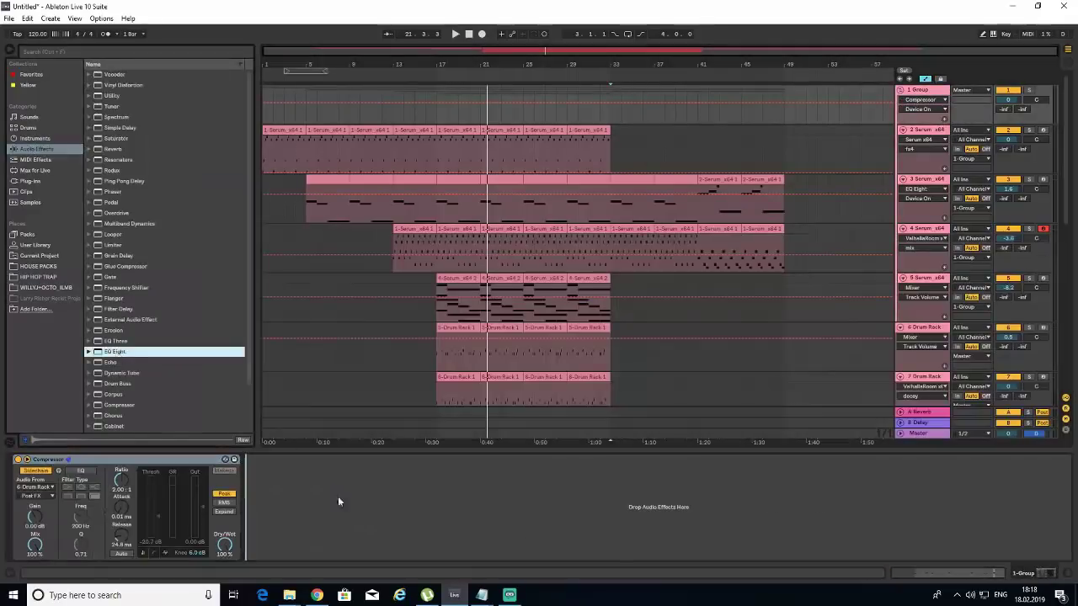
{"action": "left_click_drag", "start_coordinate": [338, 495], "coordinate": [338, 496]}
{"action": "left_click", "coordinate": [470, 555]}
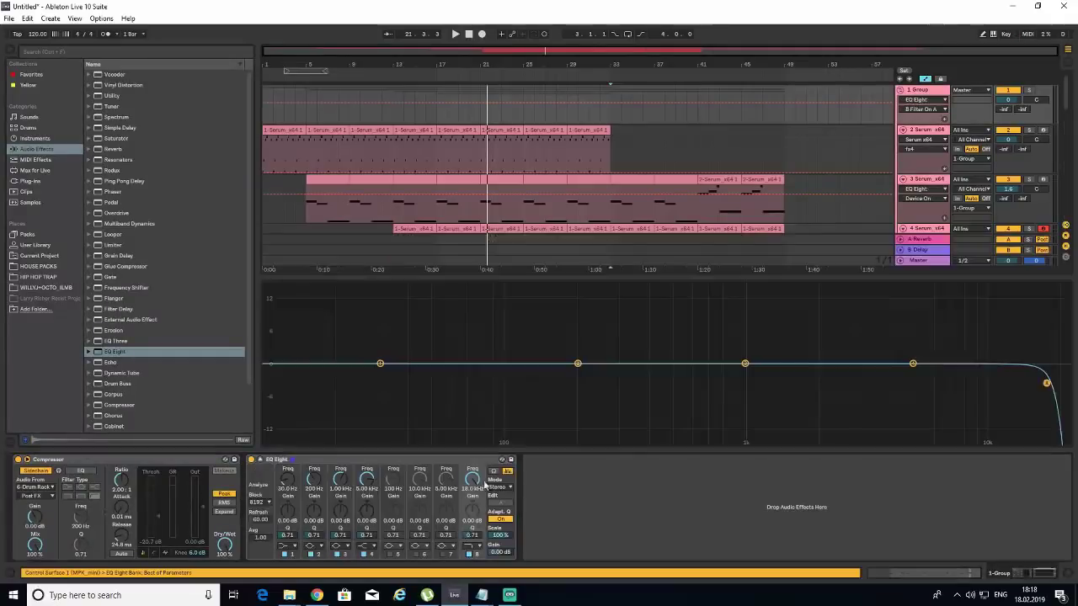
{"action": "left_click", "coordinate": [1066, 572]}
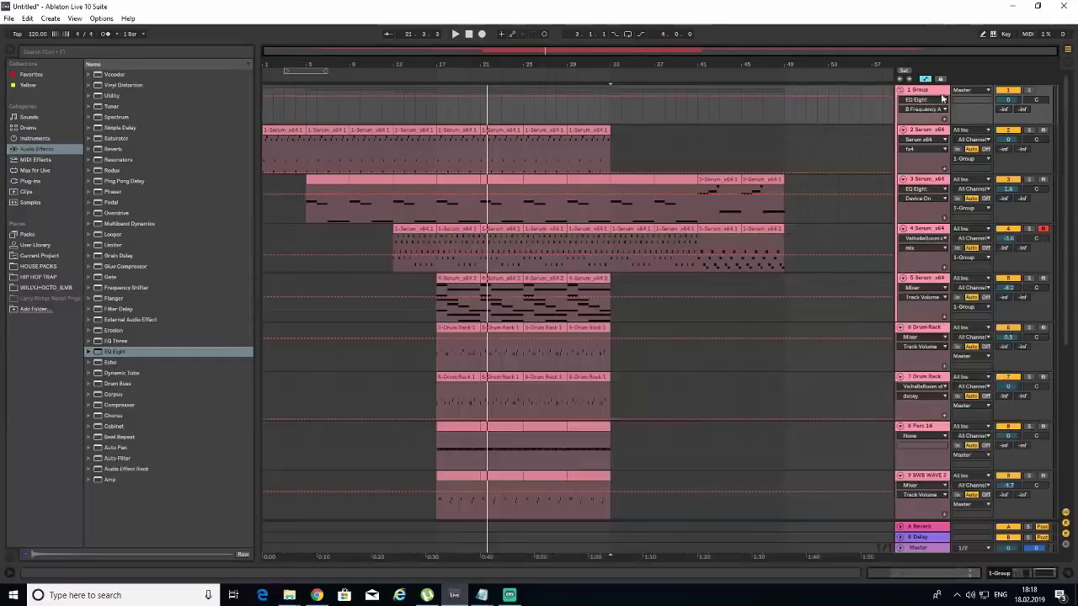
- Give the EQ Eight's 8 Frequency automation its own lane on 1 Group and draw two dips between bars 17 and 22 during playback
{"action": "left_click", "coordinate": [944, 119]}
{"action": "key", "text": "space"}
{"action": "left_click", "coordinate": [439, 131]}
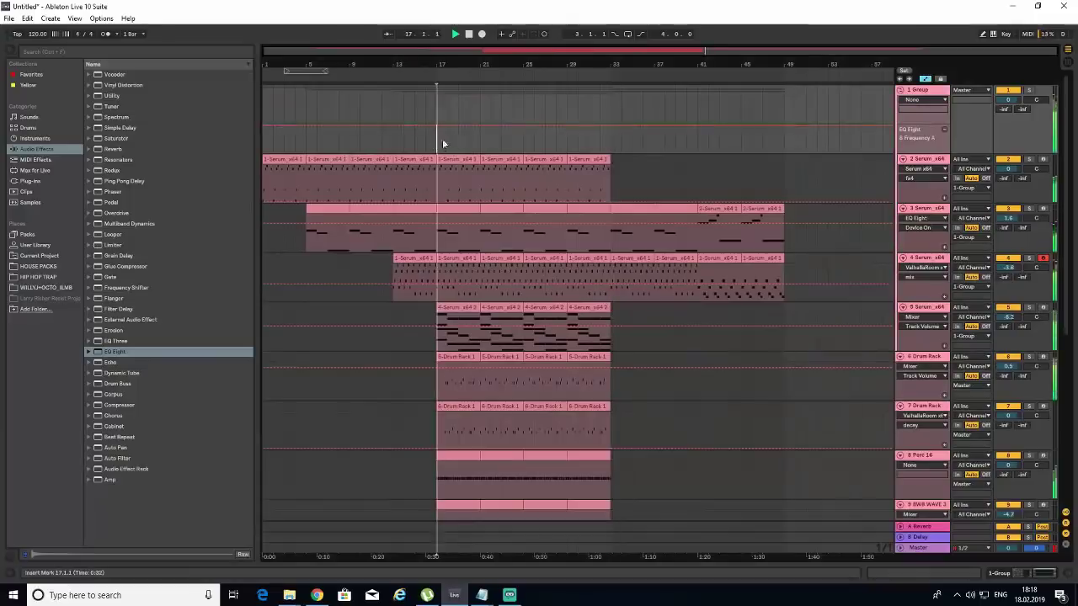
{"action": "left_click_drag", "start_coordinate": [449, 129], "coordinate": [496, 125]}
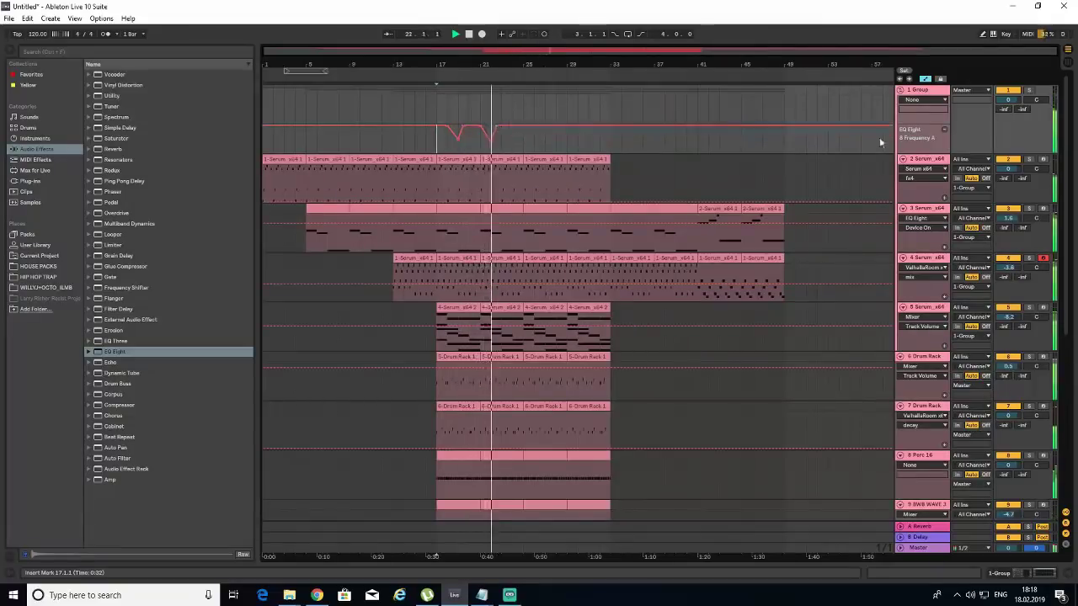
- Stop playback, add ValhallaRoom_x64 after the EQ Eight on the 1 Group track and turn its mix down
{"action": "left_click", "coordinate": [931, 91]}
{"action": "left_click", "coordinate": [1046, 572]}
{"action": "key", "text": "space"}
{"action": "left_click", "coordinate": [30, 181]}
{"action": "left_click", "coordinate": [95, 423]}
{"action": "scroll", "coordinate": [148, 417], "scroll_direction": "down", "scroll_amount": 4}
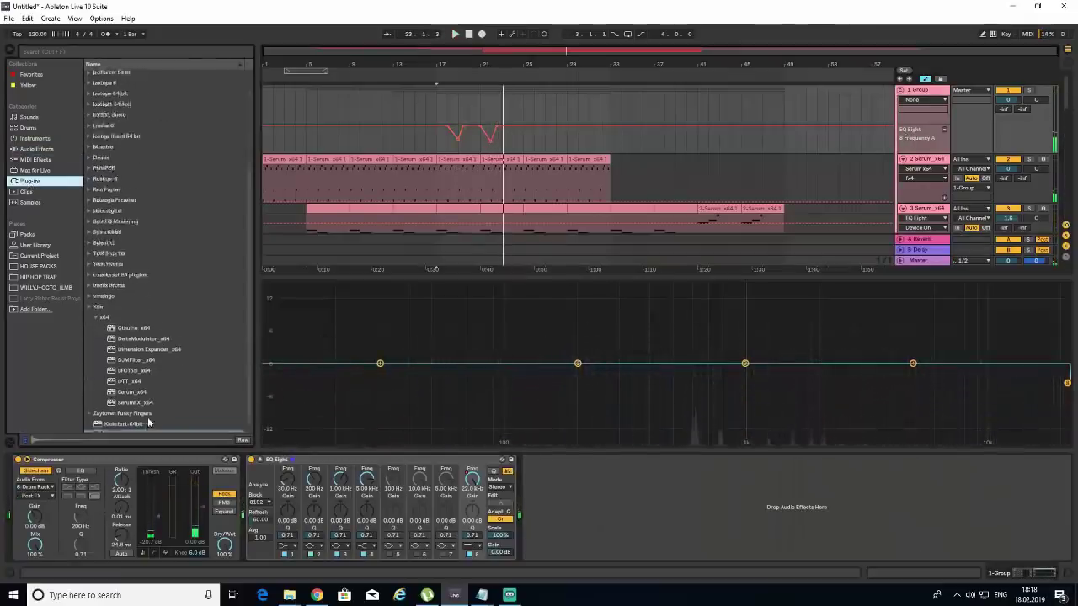
{"action": "left_click_drag", "start_coordinate": [135, 426], "coordinate": [637, 506]}
{"action": "left_click_drag", "start_coordinate": [317, 220], "coordinate": [320, 330]}
{"action": "left_click", "coordinate": [692, 116]}
- Show the ValhallaRoom mix automation in its own lane and draw two rises above the EQ frequency dips during playback
{"action": "left_click", "coordinate": [944, 119]}
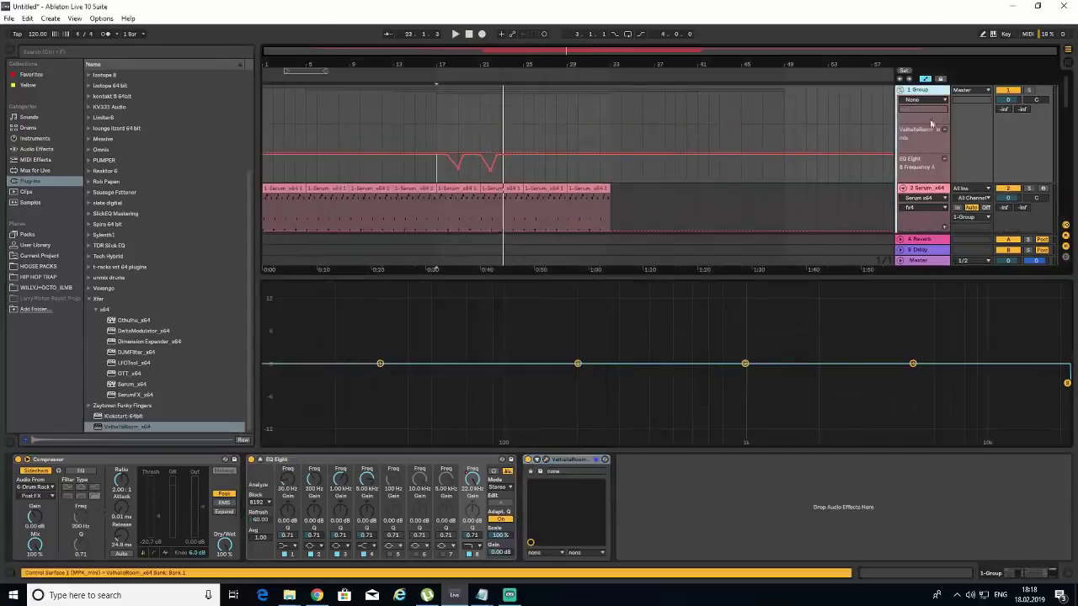
{"action": "key", "text": "space"}
{"action": "mouse_move", "coordinate": [462, 157]}
{"action": "left_mouse_down"}
{"action": "mouse_move", "coordinate": [464, 140]}
{"action": "mouse_move", "coordinate": [468, 153]}
{"action": "left_mouse_up"}
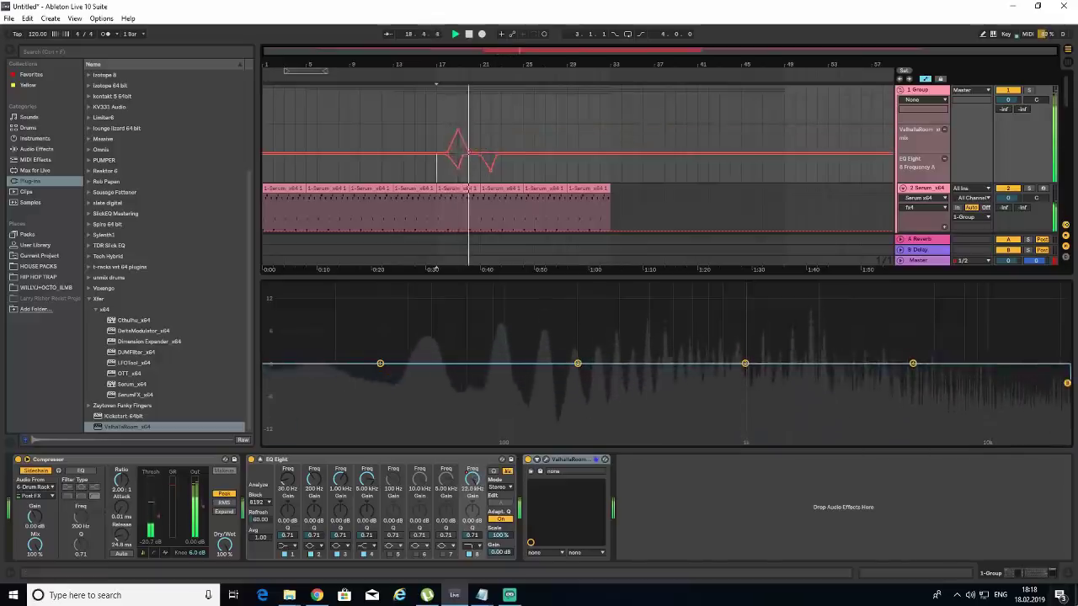
{"action": "key", "text": "ctrl+alt+l"}
{"action": "mouse_move", "coordinate": [486, 150]}
{"action": "left_mouse_down"}
{"action": "mouse_move", "coordinate": [509, 126]}
{"action": "mouse_move", "coordinate": [511, 153]}
{"action": "mouse_move", "coordinate": [497, 138]}
{"action": "left_mouse_up"}
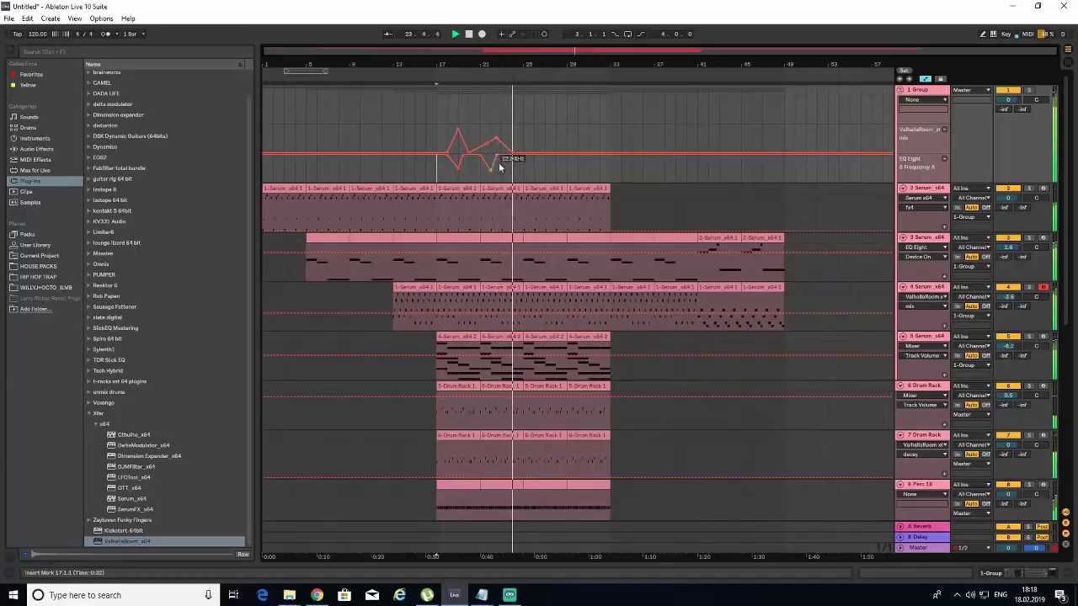
- Stop playback and check the lead patch in the Serum on track 4
{"action": "left_click", "coordinate": [612, 376]}
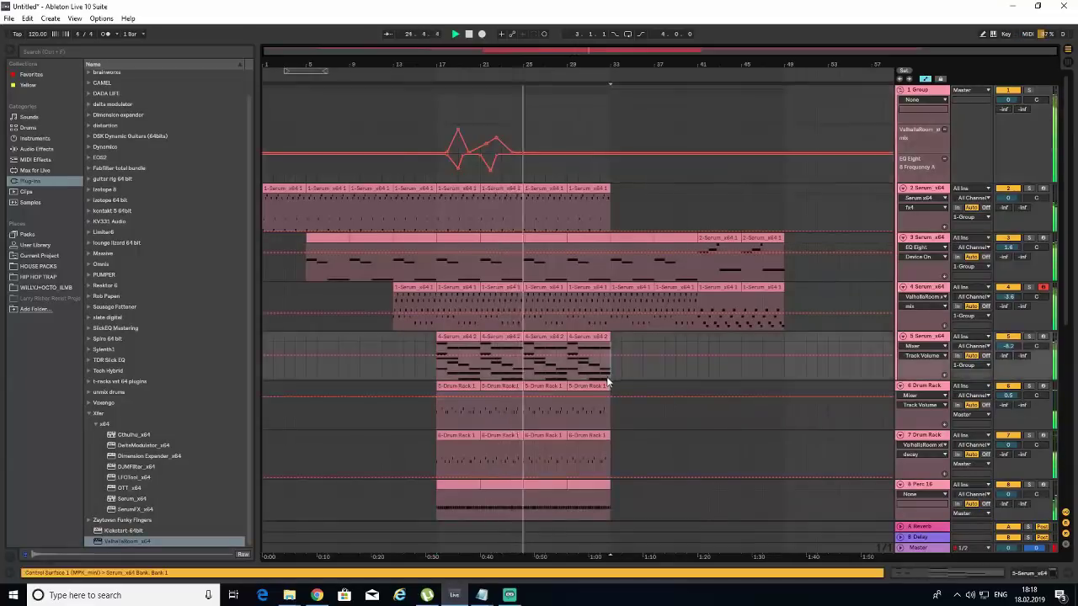
{"action": "scroll", "coordinate": [688, 378], "scroll_direction": "down", "scroll_amount": 1}
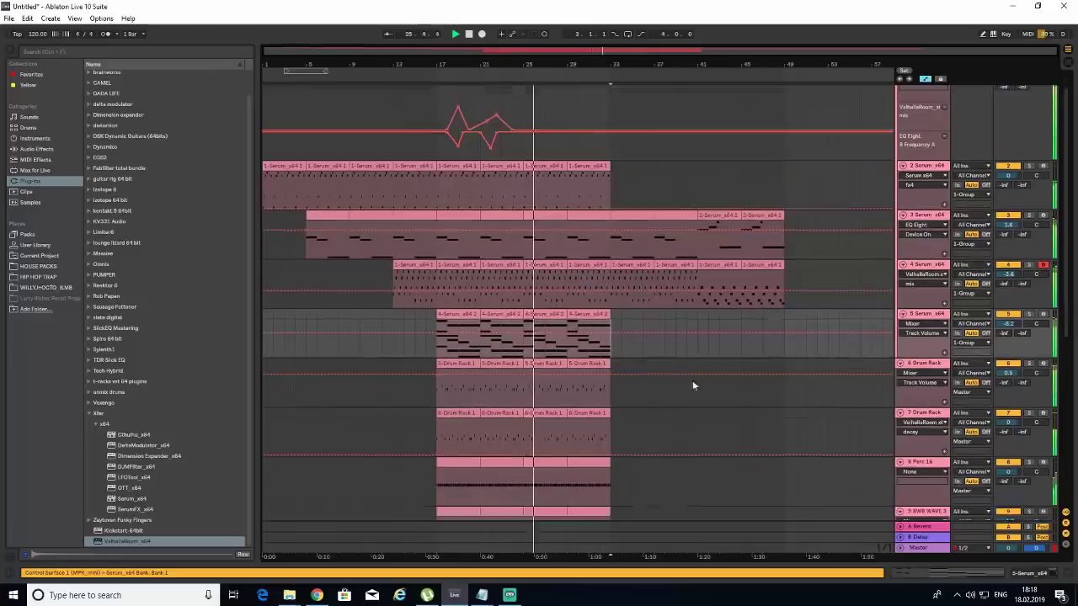
{"action": "left_click", "coordinate": [928, 268]}
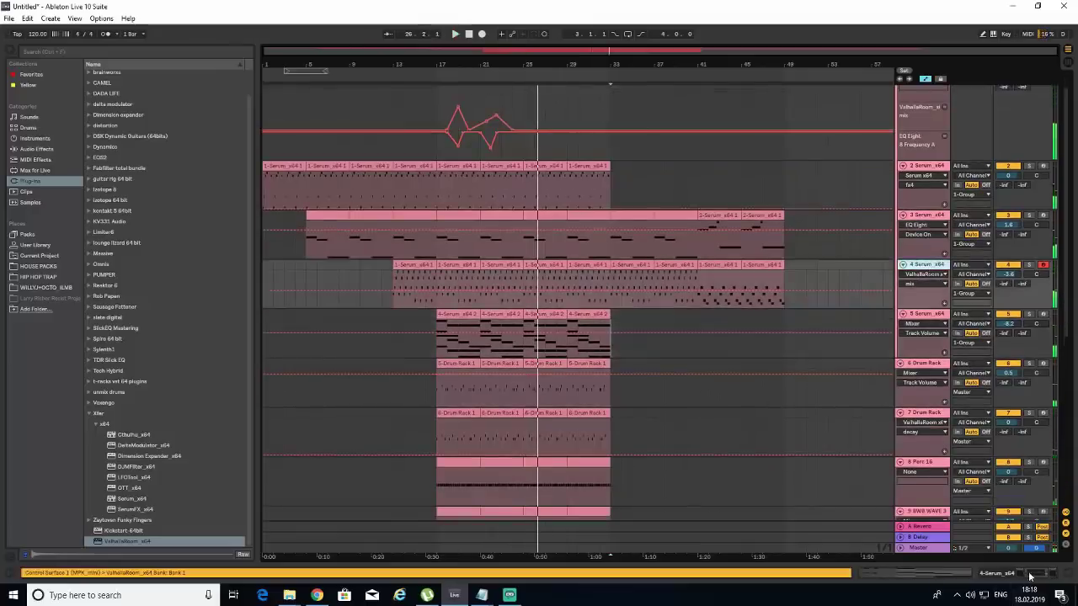
{"action": "left_click", "coordinate": [1029, 576]}
{"action": "left_click", "coordinate": [35, 460]}
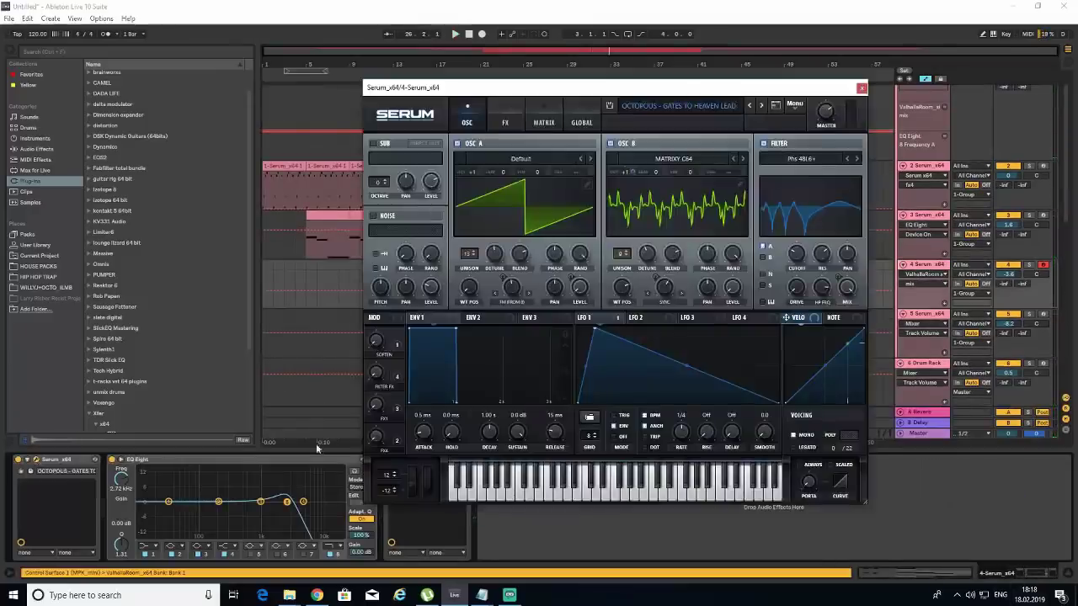
{"action": "left_click", "coordinate": [861, 88]}
- Play from bar 17 and flatten the falling part of the LFO 1 curve into a nearly straight slope in track 5's Serum
{"action": "scroll", "coordinate": [845, 257], "scroll_direction": "down", "scroll_amount": 1}
{"action": "left_click", "coordinate": [439, 319]}
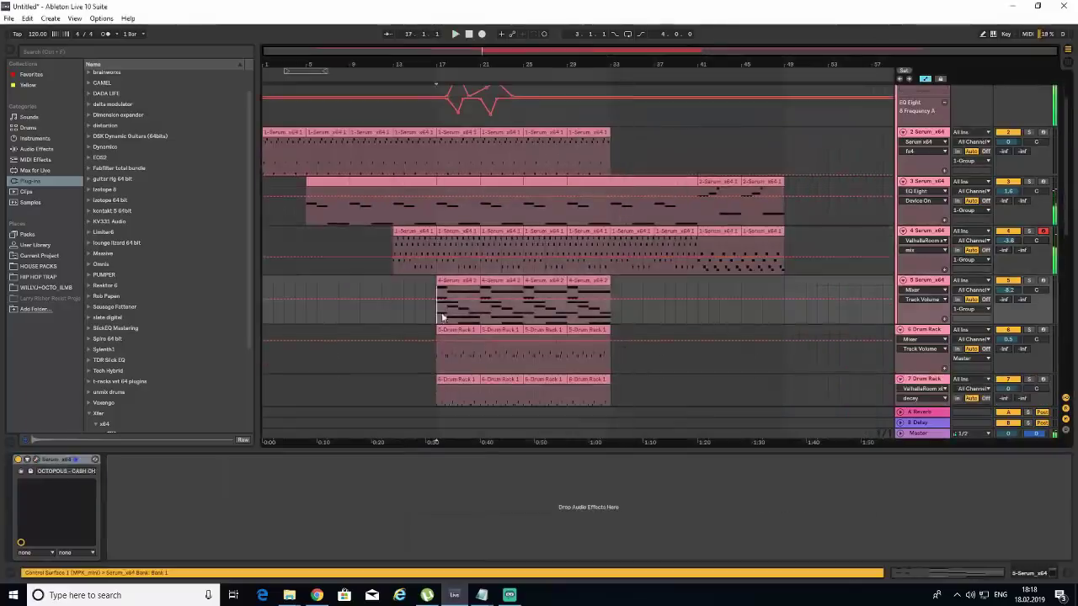
{"action": "left_click", "coordinate": [35, 461]}
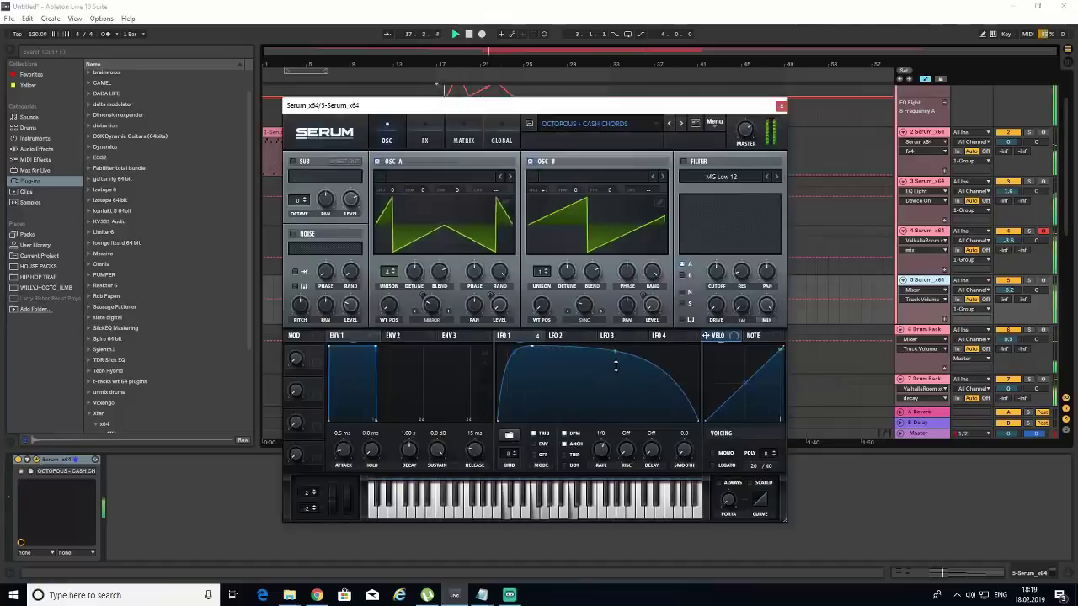
{"action": "left_click_drag", "start_coordinate": [617, 368], "coordinate": [617, 387]}
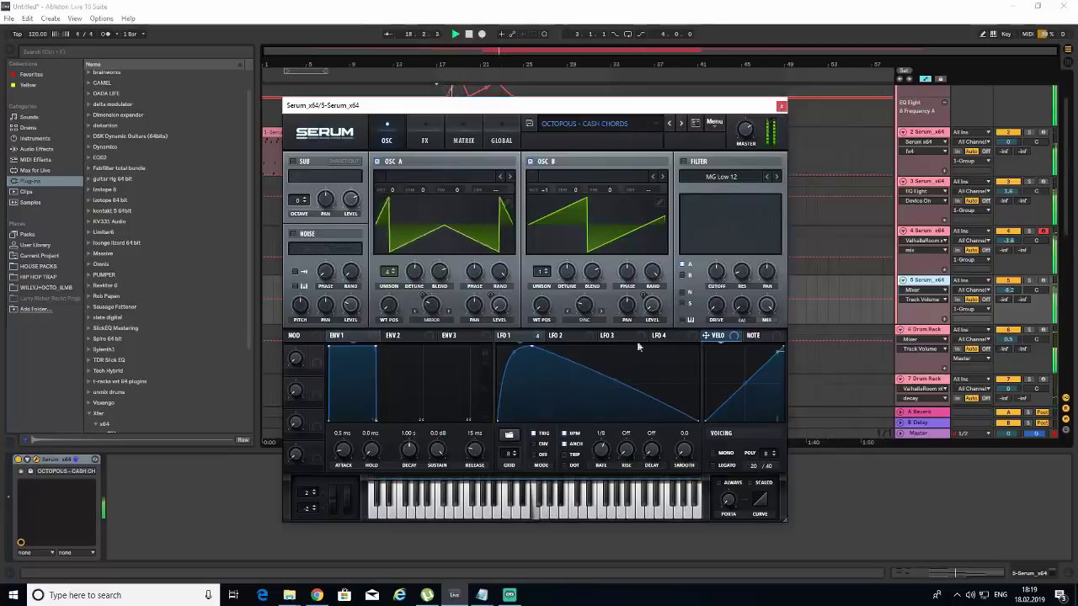
{"action": "left_click", "coordinate": [781, 106]}
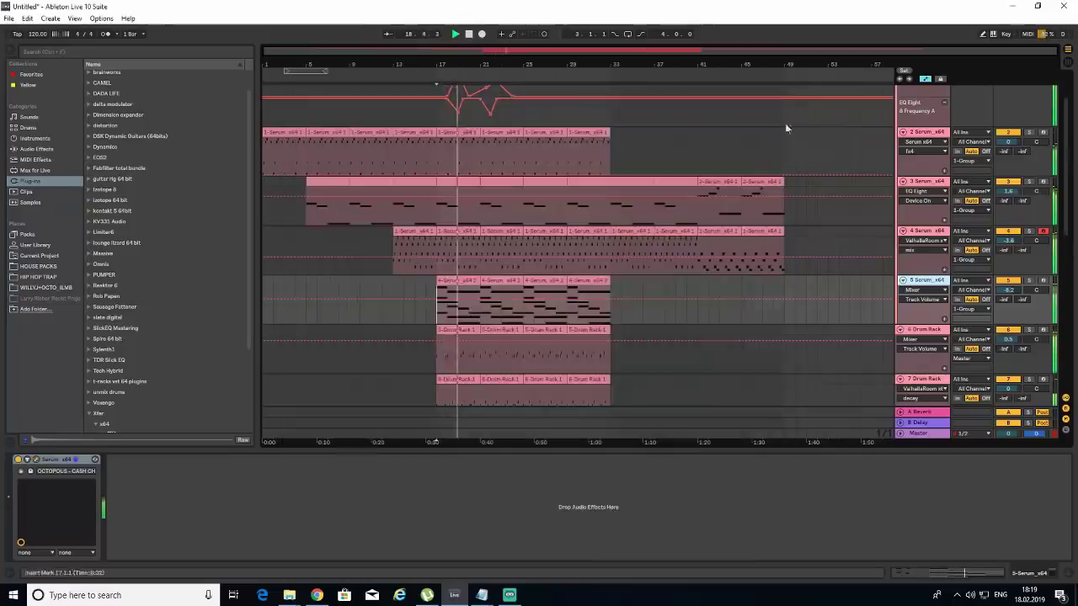
{"action": "left_click", "coordinate": [1065, 578]}
{"action": "key", "text": "space"}
- Add an EQ Eight after Serum on track 5 and set it to M/S mode for editing the side signal
{"action": "key", "text": "shift+Tab"}
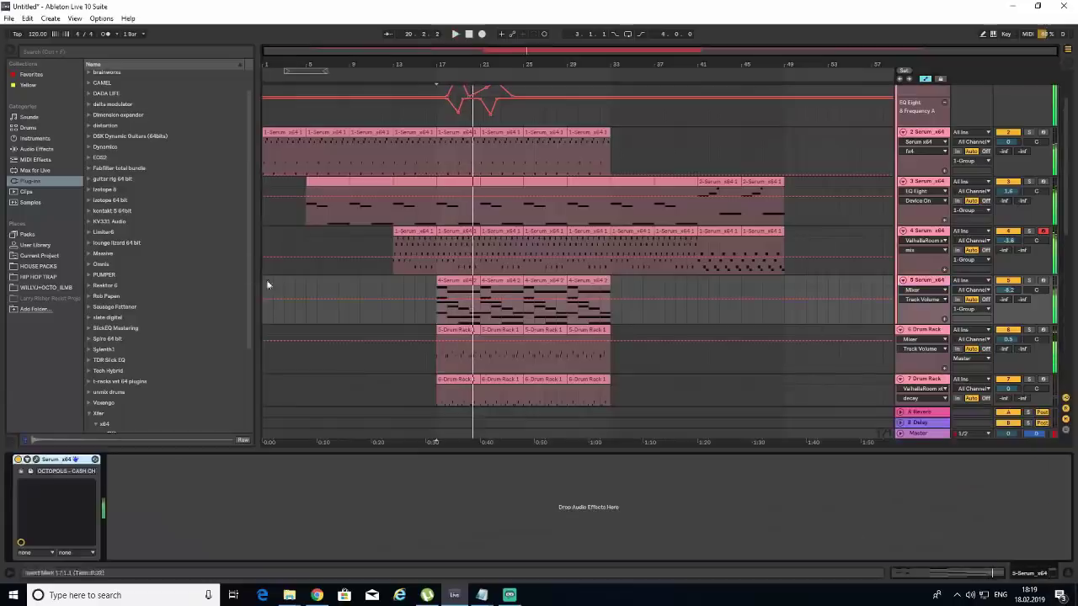
{"action": "left_click", "coordinate": [22, 149]}
{"action": "left_click", "coordinate": [115, 353]}
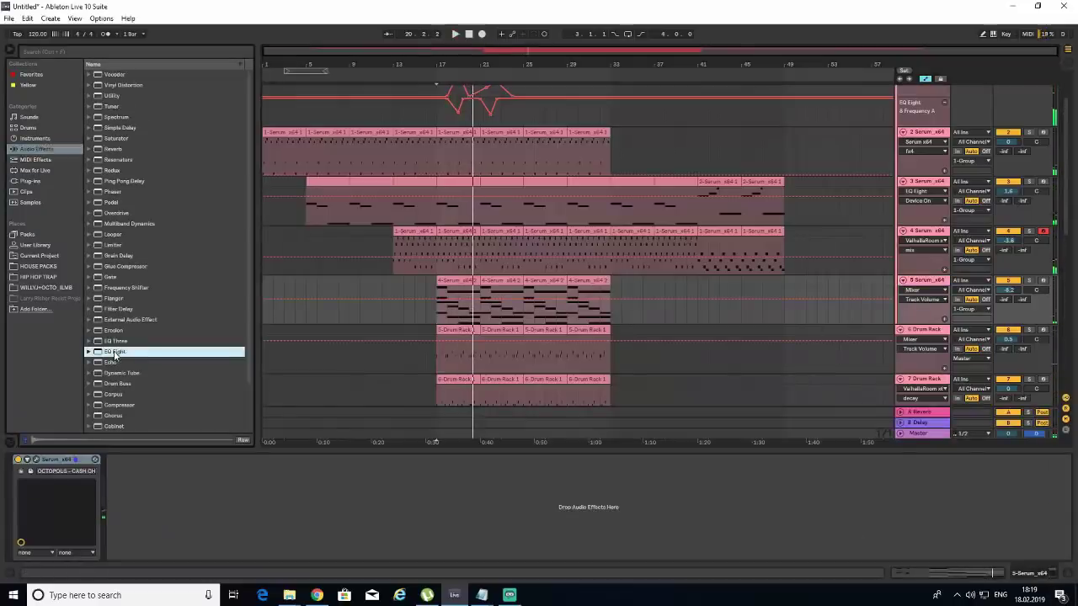
{"action": "double_click", "coordinate": [290, 486]}
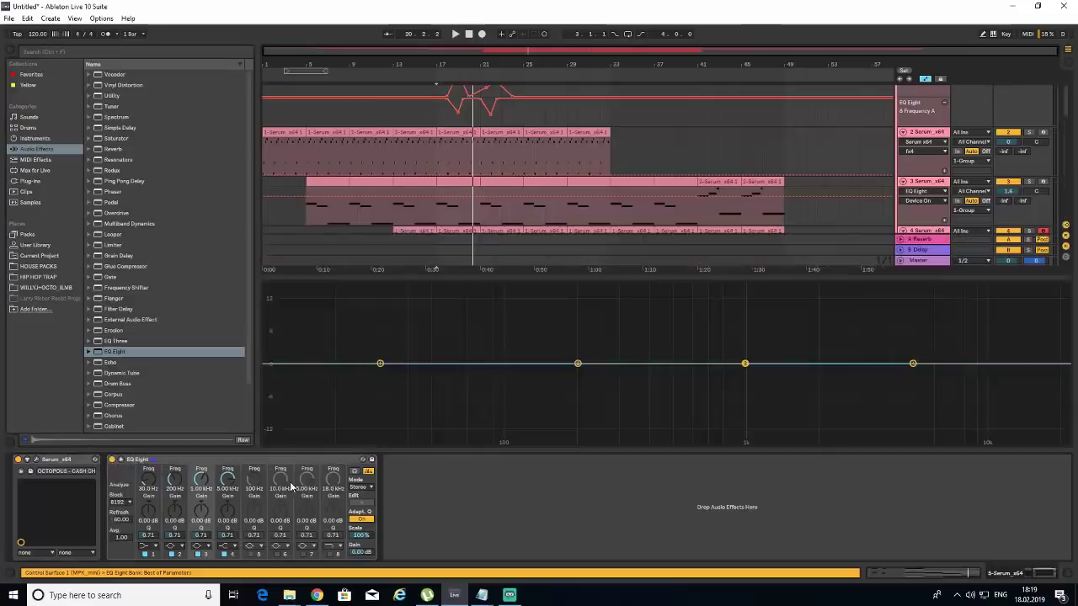
{"action": "left_click", "coordinate": [360, 487]}
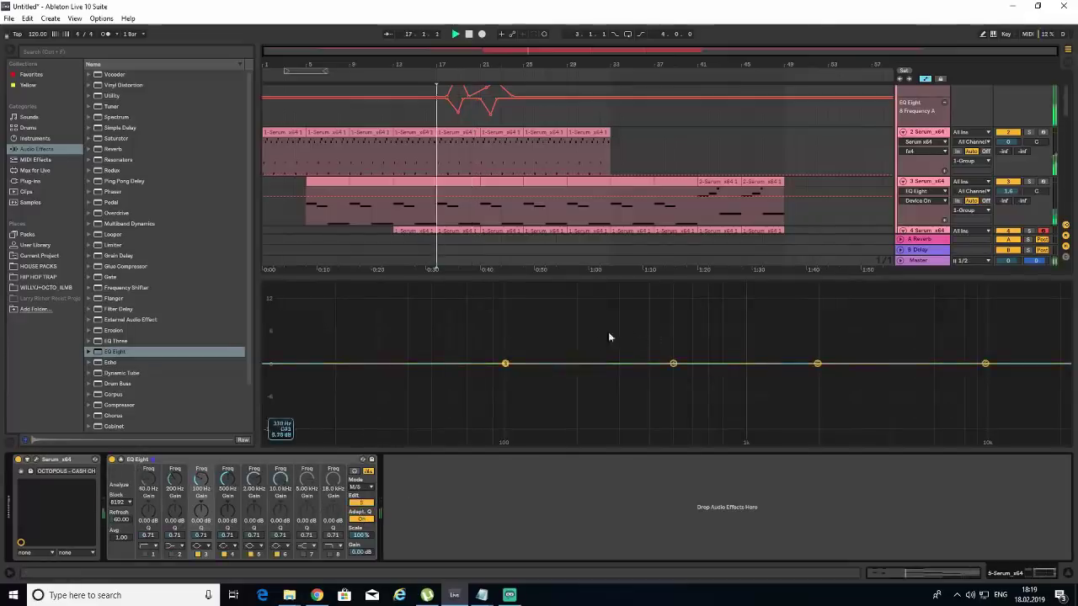
- Boost the side signal about 3.4 dB at 722 Hz, 4.8 dB near 8 kHz and 4.5 dB near 44 Hz during playback
{"action": "key", "text": "space"}
{"action": "left_click_drag", "start_coordinate": [673, 363], "coordinate": [711, 345]}
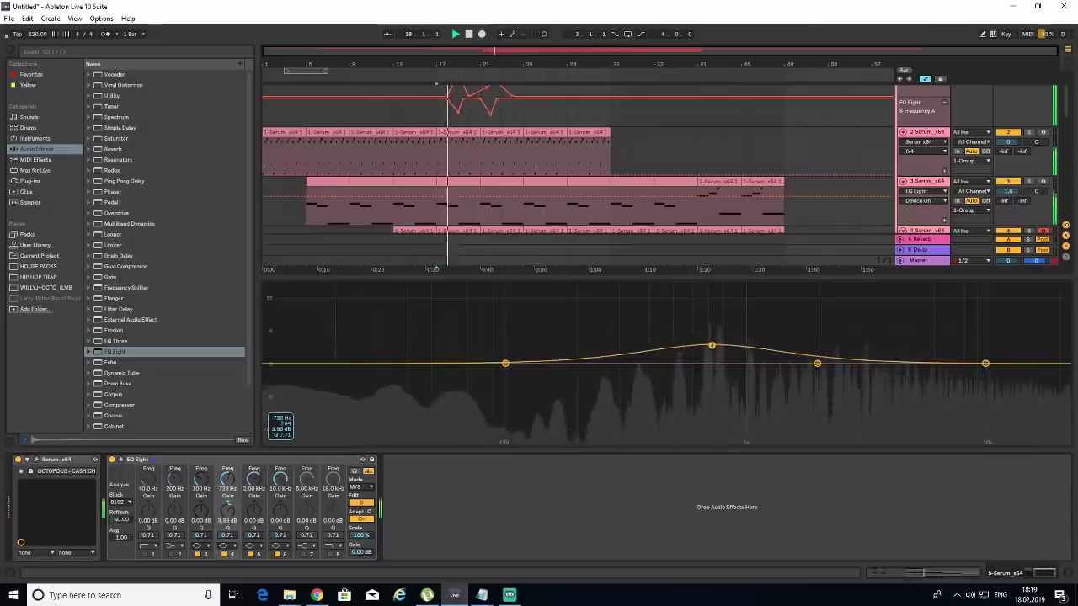
{"action": "left_click_drag", "start_coordinate": [817, 362], "coordinate": [963, 338]}
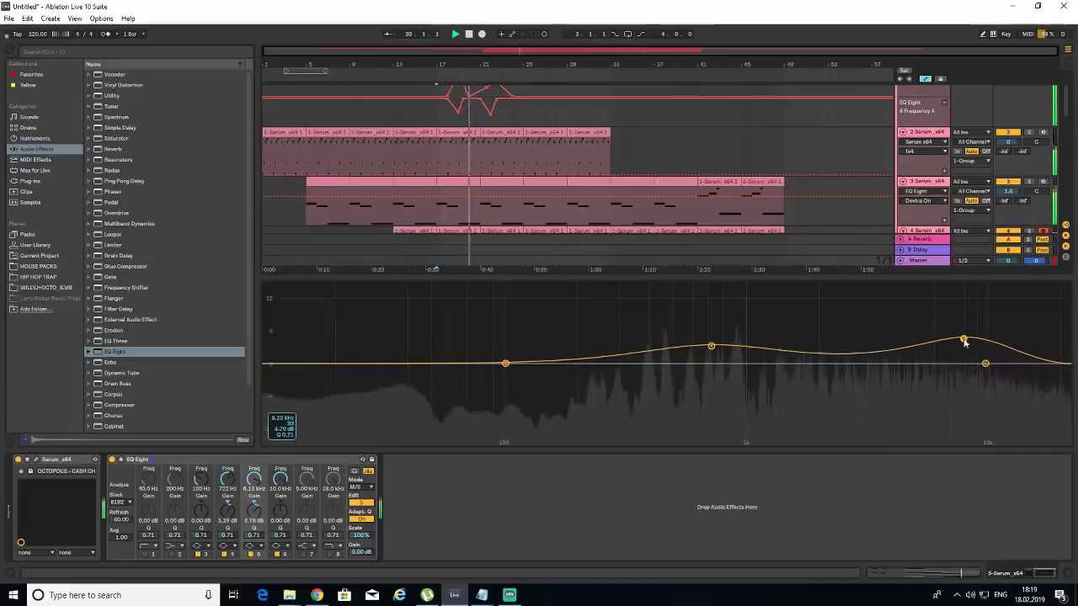
{"action": "left_click_drag", "start_coordinate": [505, 363], "coordinate": [419, 340]}
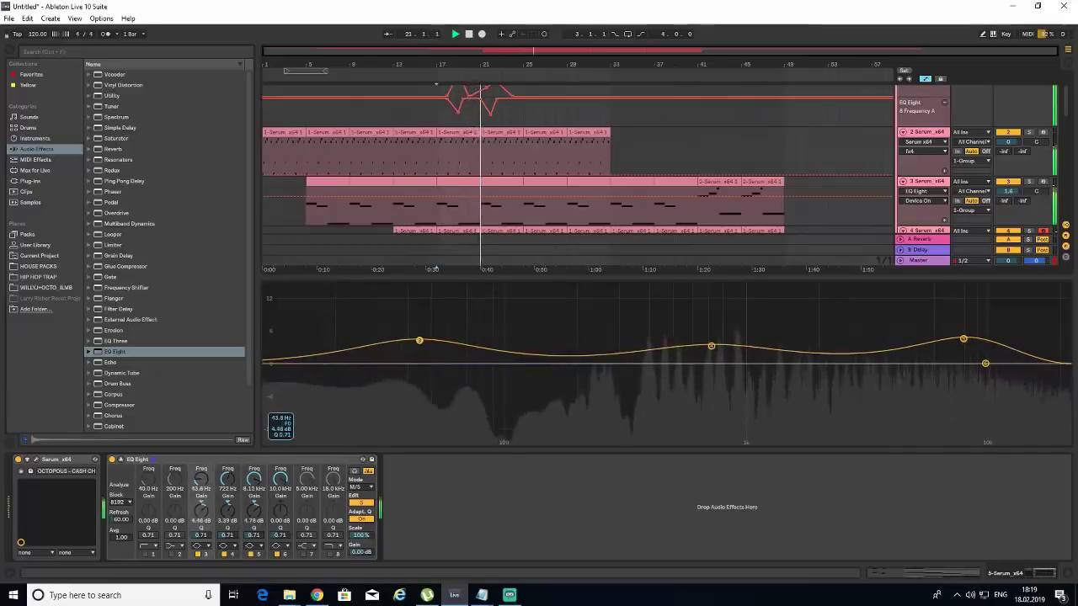
{"action": "key", "text": "space"}
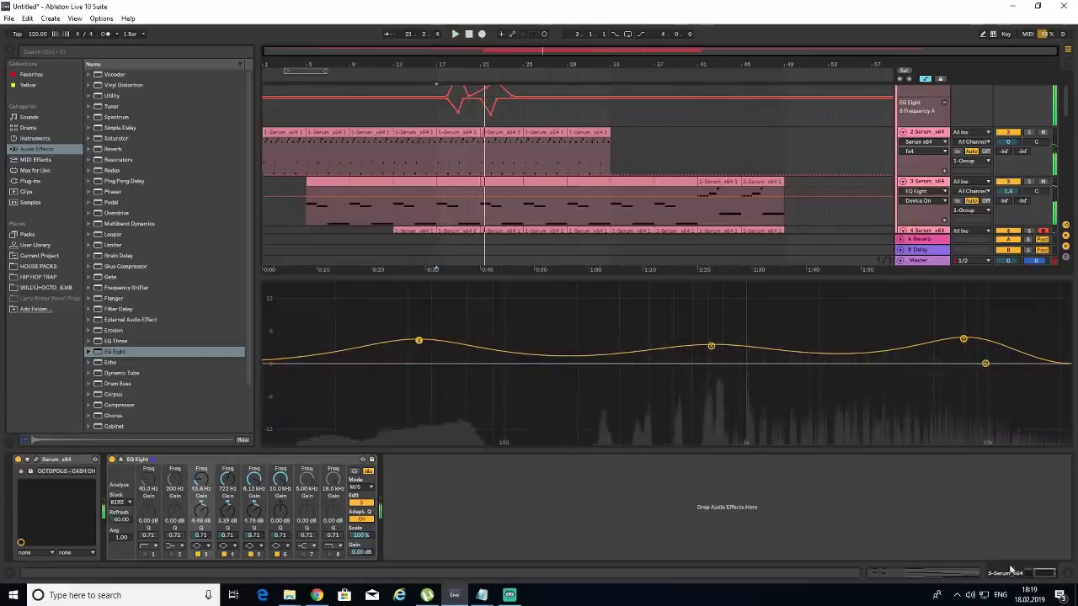
- Play the drop from bar 17 and paste a copy of the cymbal clip at bar 25 on the same track
{"action": "left_click", "coordinate": [1069, 574]}
{"action": "key", "text": "space"}
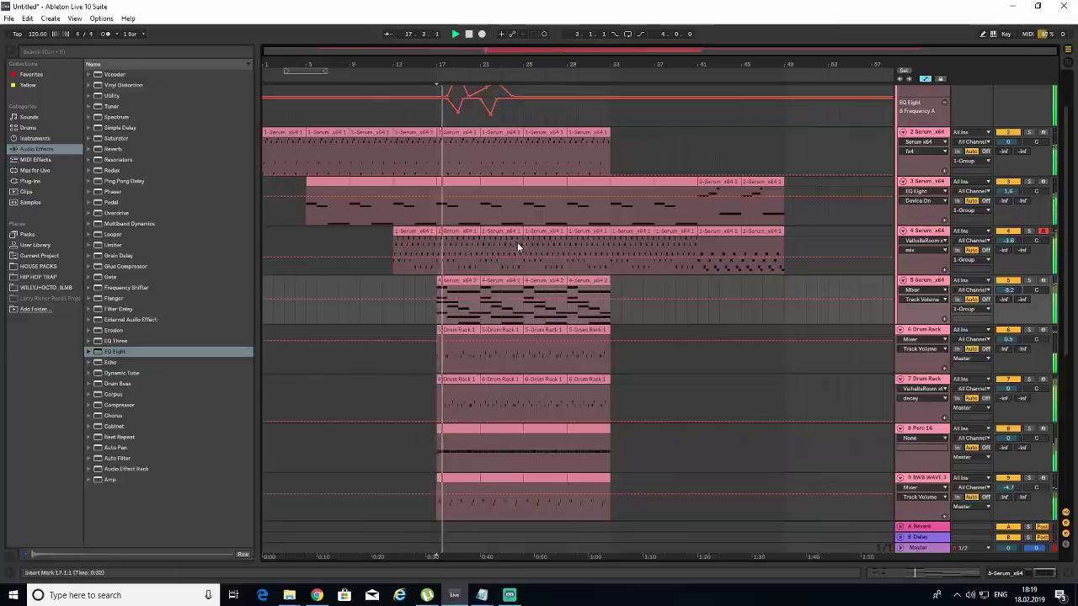
{"action": "scroll", "coordinate": [724, 379], "scroll_direction": "down", "scroll_amount": 2}
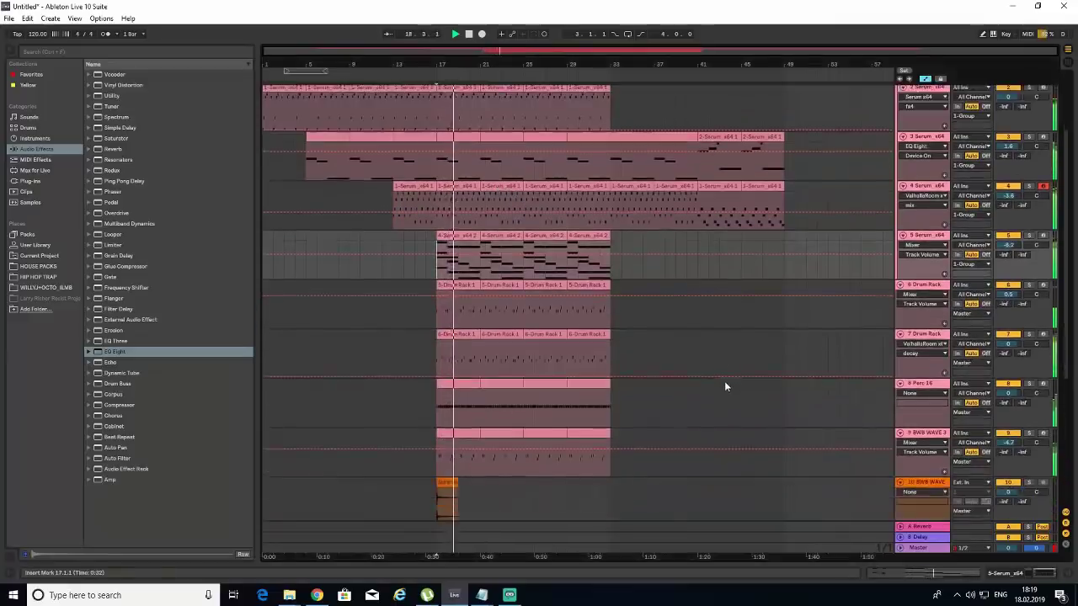
{"action": "key", "text": "ctrl+shift+t"}
{"action": "key", "text": "ctrl+shift+t"}
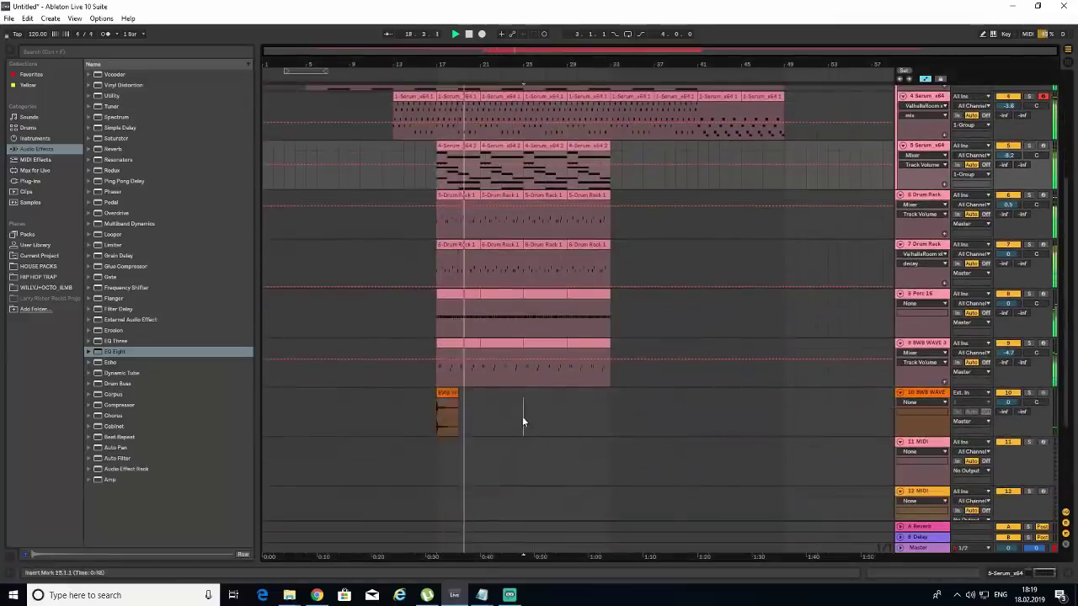
{"action": "key", "text": "ctrl+v"}
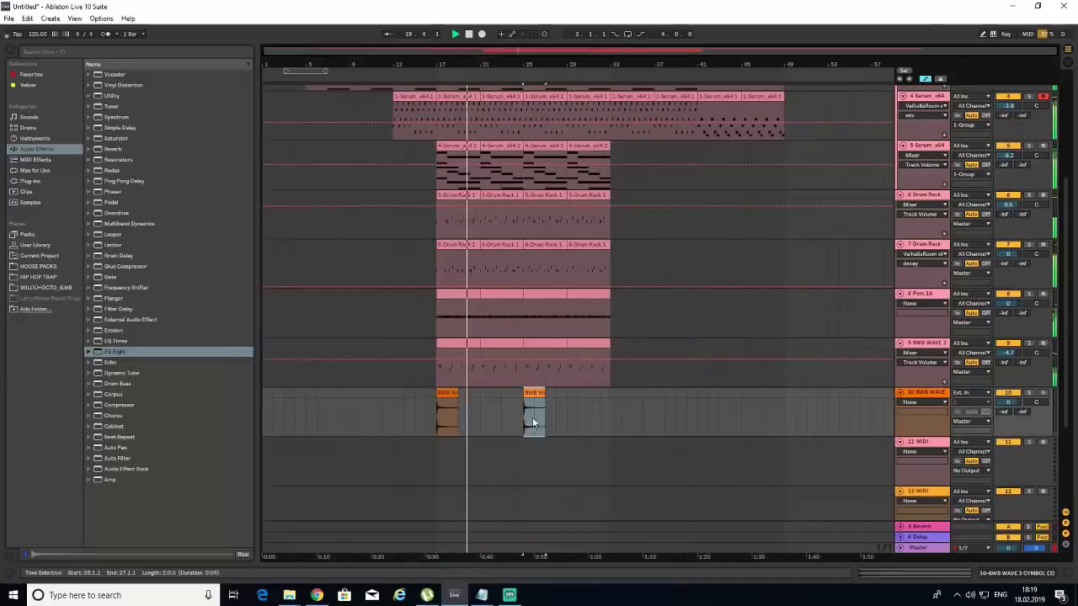
- Stop playback and move the empty 11 MIDI track directly above the cymbal track
{"action": "left_click", "coordinate": [925, 345]}
{"action": "right_click", "coordinate": [925, 345]}
{"action": "left_click", "coordinate": [914, 446]}
{"action": "key", "text": "space"}
{"action": "left_click_drag", "start_coordinate": [916, 446], "coordinate": [921, 391]}
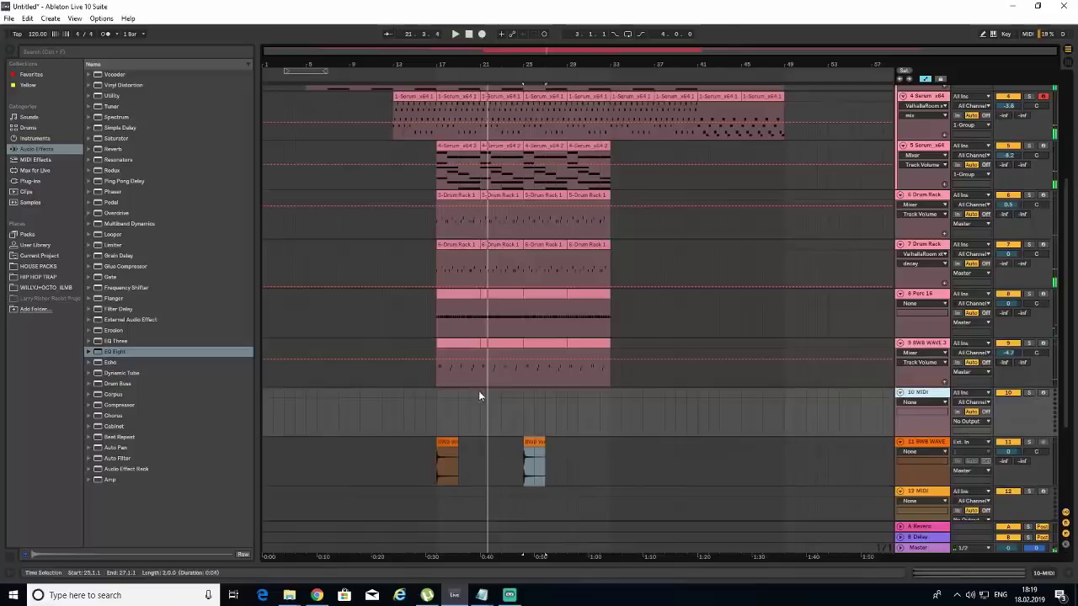
- Insert an empty four-bar MIDI clip at bar 17 on the 10 MIDI track and duplicate it three times up to bar 33
{"action": "left_click_drag", "start_coordinate": [478, 396], "coordinate": [444, 398]}
{"action": "right_click", "coordinate": [444, 397]}
{"action": "left_click", "coordinate": [474, 286]}
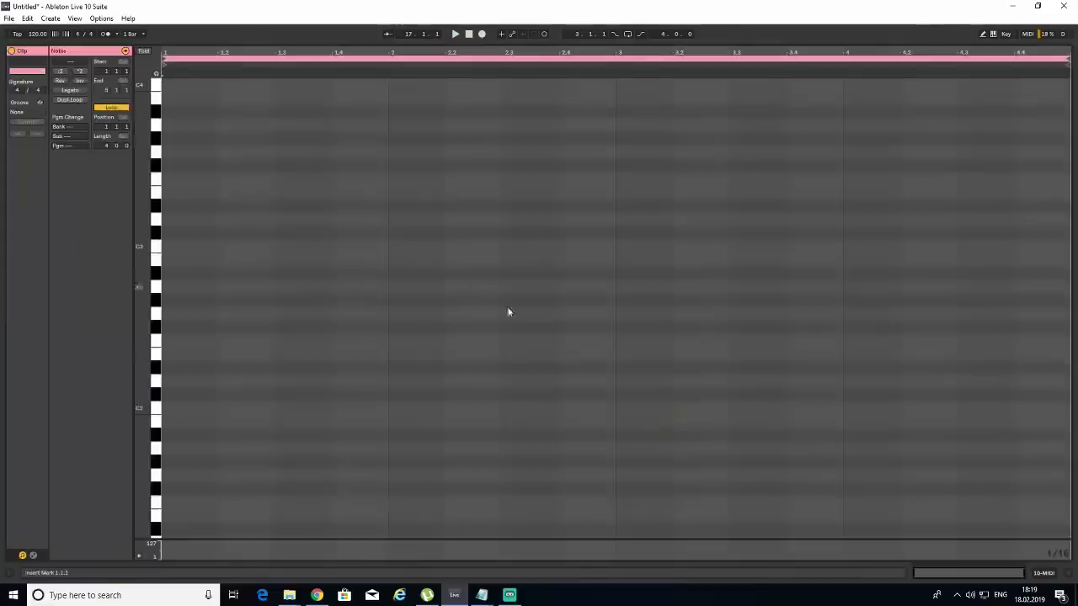
{"action": "left_click", "coordinate": [1063, 577]}
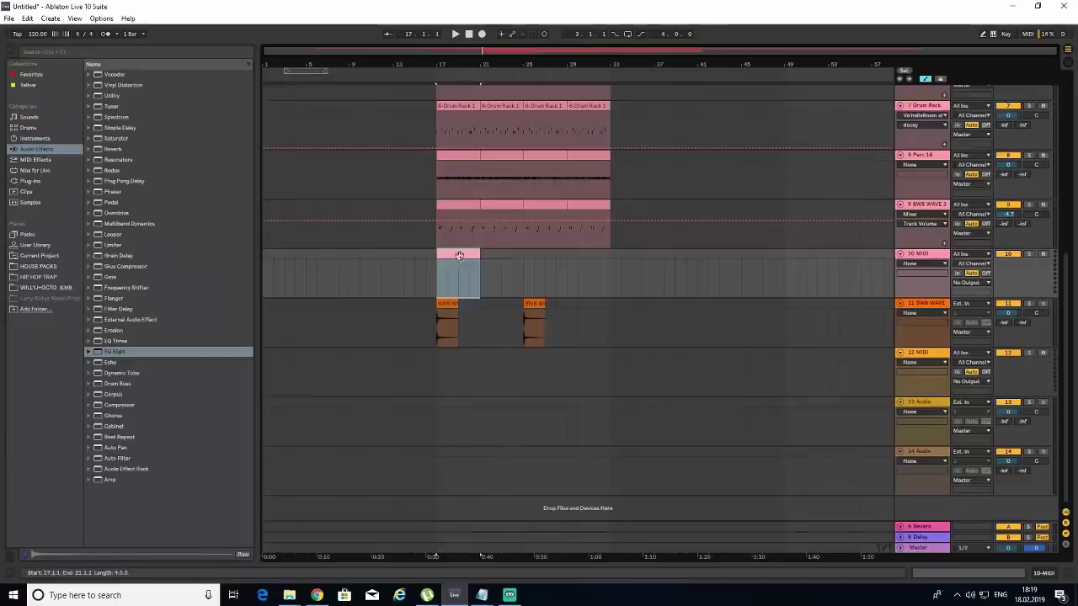
{"action": "key", "text": "ctrl+d"}
{"action": "key", "text": "ctrl+d"}
{"action": "key", "text": "ctrl+d"}
- Show the 10 MIDI track's empty device area and open the BWB WAVE 3 PERC folder of the HIP HOP TRAP library
{"action": "left_click", "coordinate": [1045, 574]}
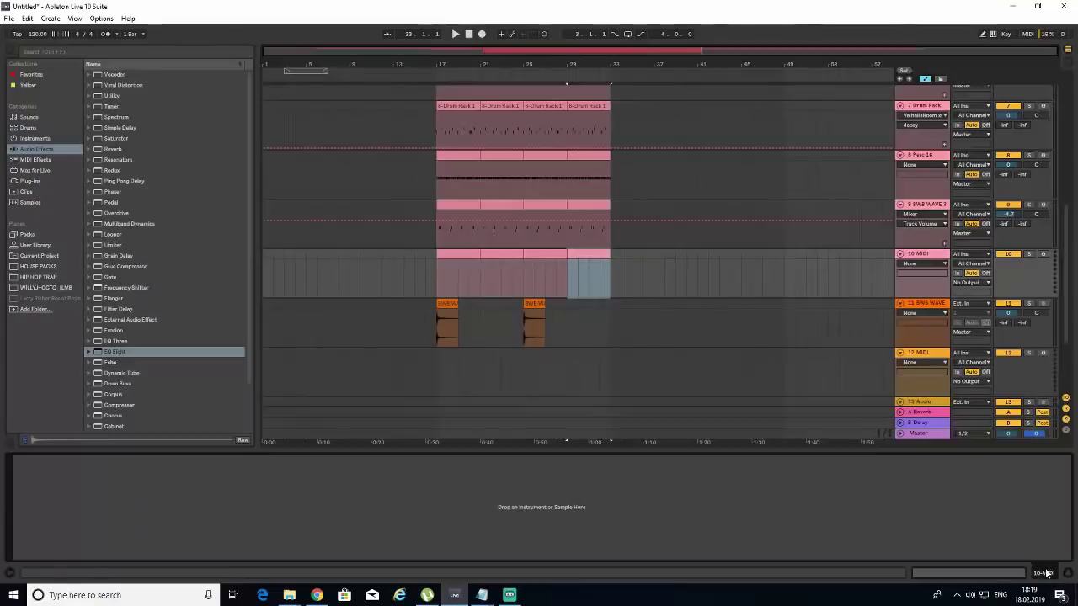
{"action": "left_click", "coordinate": [35, 278]}
{"action": "left_click", "coordinate": [158, 280]}
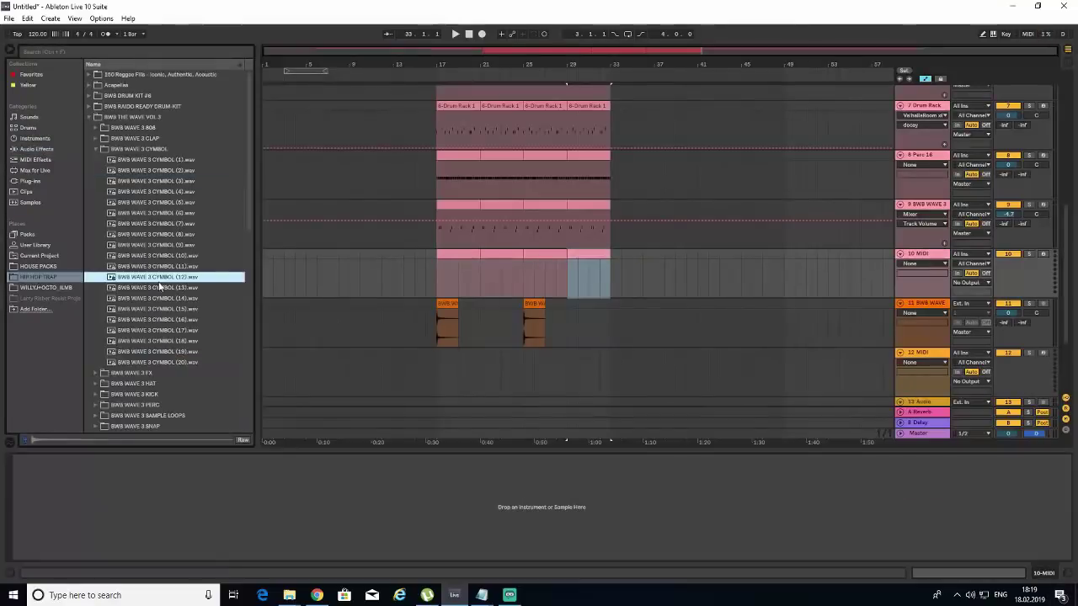
{"action": "left_click", "coordinate": [95, 149]}
{"action": "double_click", "coordinate": [133, 140]}
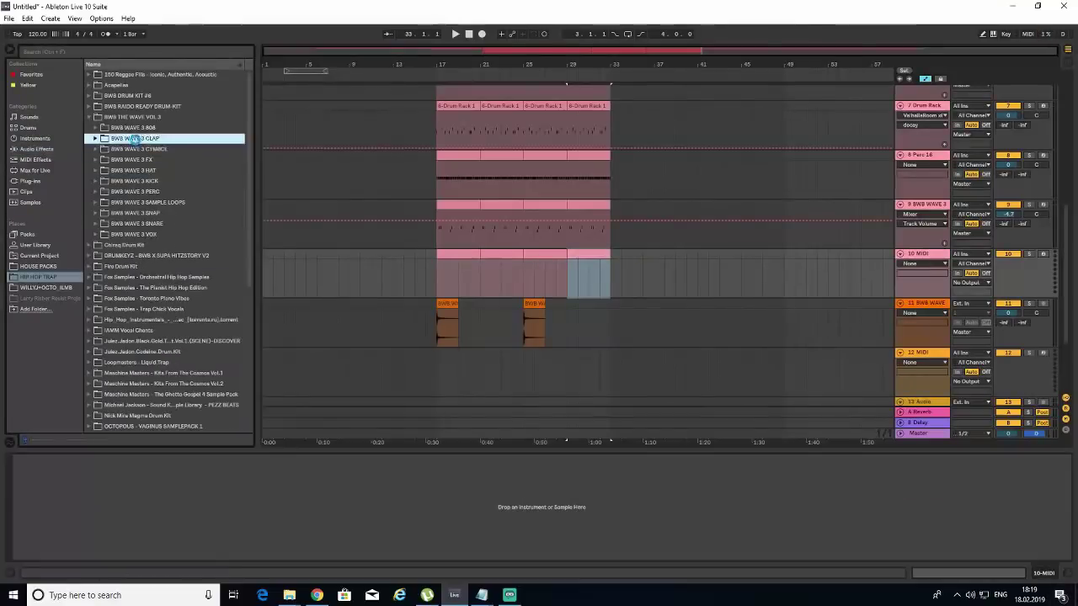
{"action": "double_click", "coordinate": [133, 139]}
{"action": "double_click", "coordinate": [170, 192]}
- Audition percussion samples throughout the BWB WAVE 3 PERC folder
{"action": "left_click", "coordinate": [165, 266]}
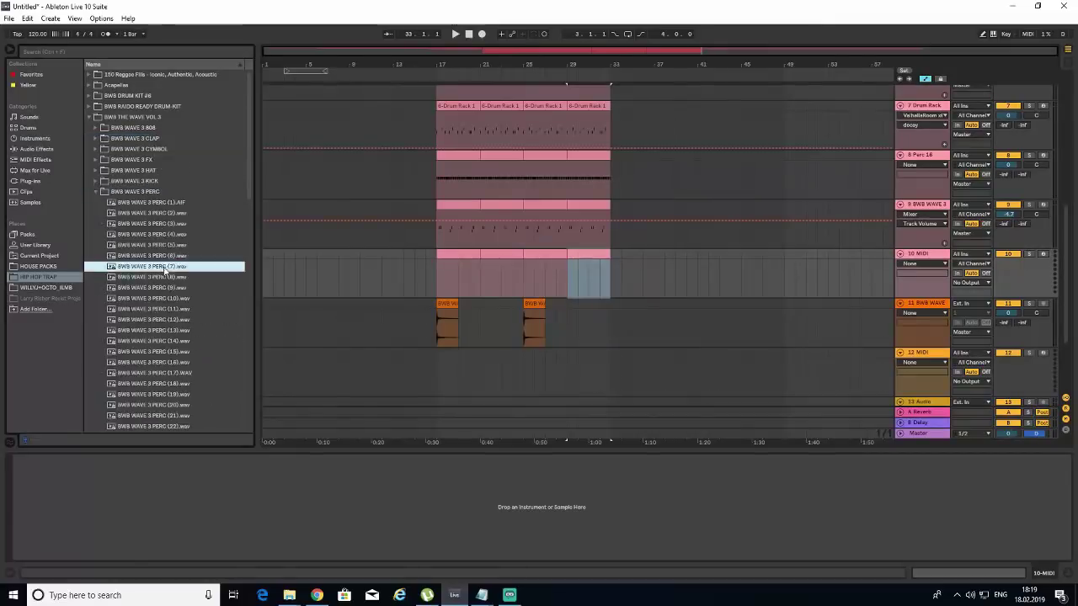
{"action": "left_click", "coordinate": [165, 319]}
{"action": "left_click", "coordinate": [169, 330]}
{"action": "left_click", "coordinate": [175, 394]}
{"action": "scroll", "coordinate": [171, 385], "scroll_direction": "down", "scroll_amount": 2}
{"action": "left_click", "coordinate": [166, 383]}
{"action": "scroll", "coordinate": [165, 385], "scroll_direction": "down", "scroll_amount": 2}
{"action": "scroll", "coordinate": [166, 389], "scroll_direction": "down", "scroll_amount": 1}
{"action": "left_click", "coordinate": [166, 394]}
{"action": "scroll", "coordinate": [166, 391], "scroll_direction": "down", "scroll_amount": 2}
{"action": "left_click", "coordinate": [165, 394]}
{"action": "left_click", "coordinate": [166, 415]}
{"action": "scroll", "coordinate": [172, 391], "scroll_direction": "down", "scroll_amount": 2}
{"action": "left_click", "coordinate": [173, 394]}
- Load BWB WAVE 3 PERC (34) as a sampler on track 10 and replace its sample with BWB WAVE 3 PERC (38)
{"action": "left_click_drag", "start_coordinate": [169, 353], "coordinate": [223, 505]}
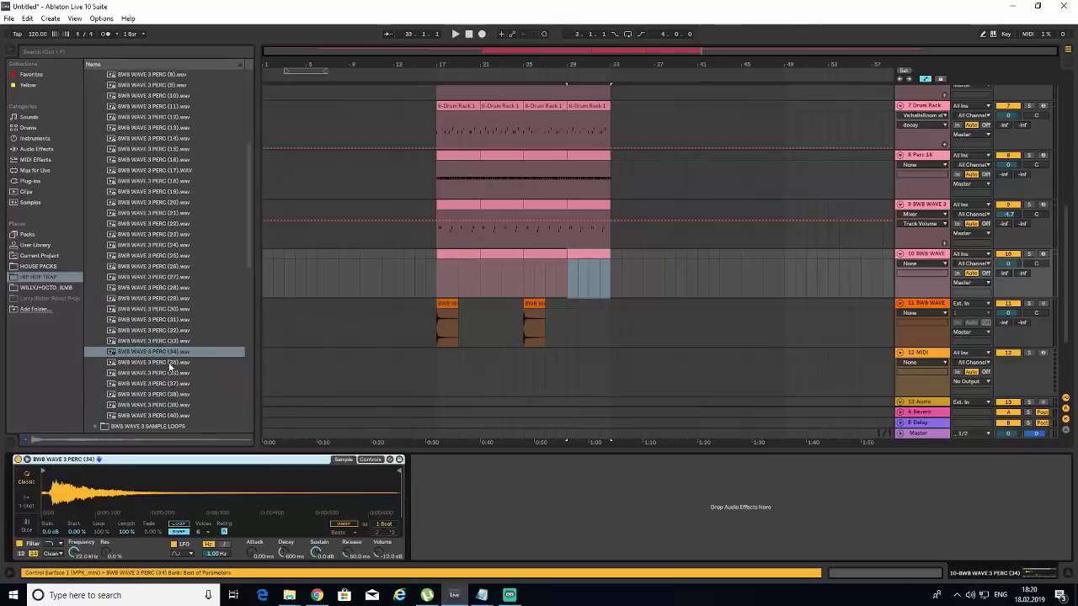
{"action": "left_click", "coordinate": [171, 394]}
{"action": "left_click_drag", "start_coordinate": [171, 397], "coordinate": [196, 486]}
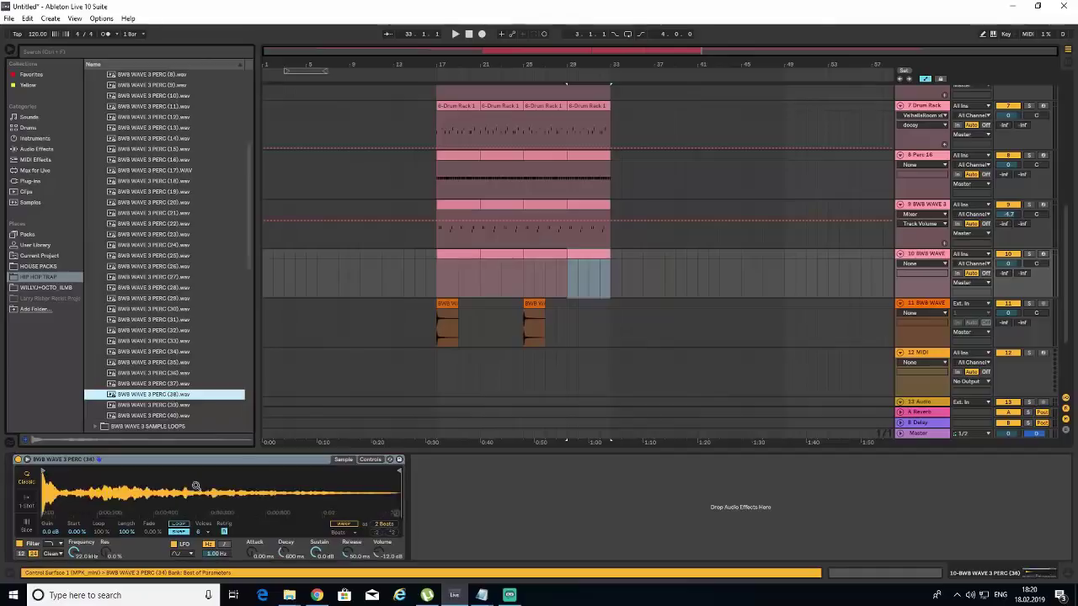
- In track 10's first clip at bar 17, draw a three-beat C#3 note starting at 1.4.1 while checking it in playback
{"action": "double_click", "coordinate": [451, 251]}
{"action": "key", "text": "space"}
{"action": "double_click", "coordinate": [310, 405]}
{"action": "left_click_drag", "start_coordinate": [310, 406], "coordinate": [342, 408]}
{"action": "key", "text": "shift+Up"}
{"action": "key", "text": "space"}
{"action": "left_click_drag", "start_coordinate": [348, 251], "coordinate": [500, 252]}
{"action": "key", "text": "space"}
{"action": "key", "text": "Up"}
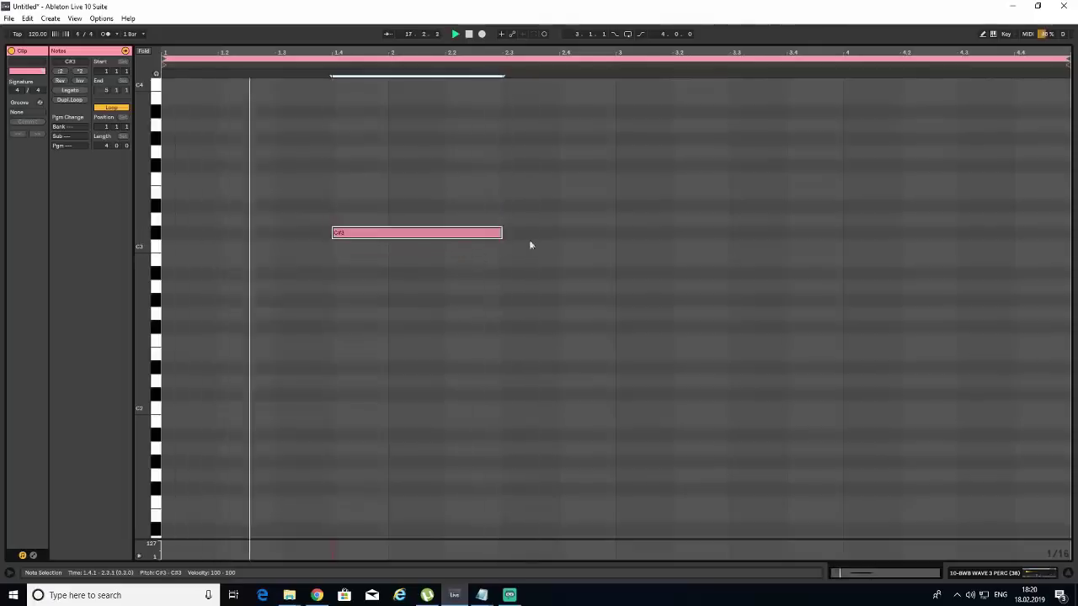
- Duplicate the C#3 note to bar 3 of the clip and shift the copy to 3.1.3
{"action": "left_click", "coordinate": [616, 236], "text": "shift"}
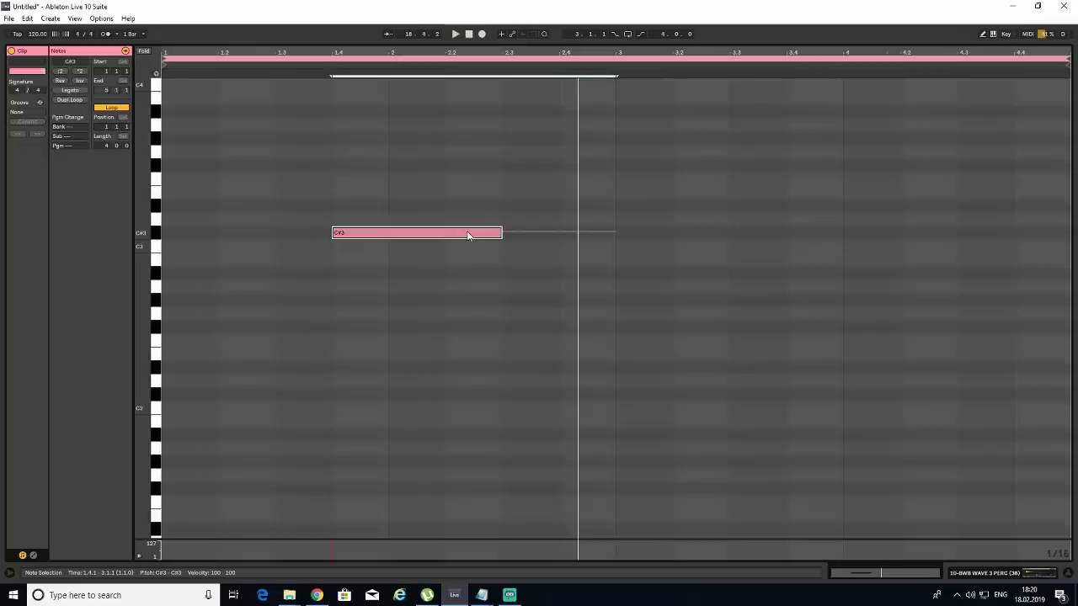
{"action": "key", "text": "ctrl+d"}
{"action": "left_click", "coordinate": [617, 282]}
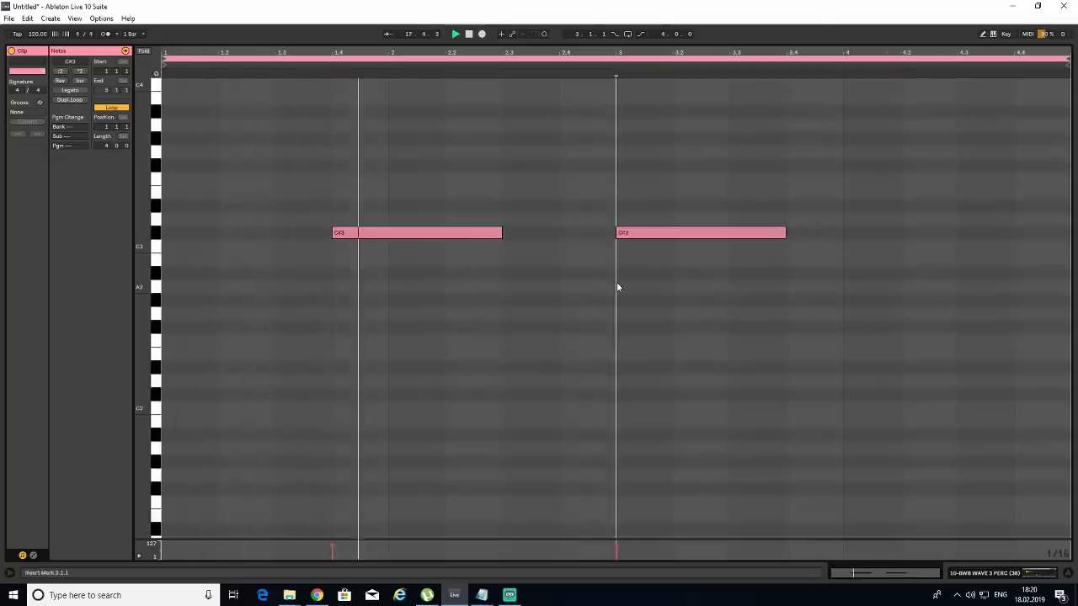
{"action": "left_click_drag", "start_coordinate": [644, 233], "coordinate": [670, 237]}
{"action": "left_click", "coordinate": [643, 275]}
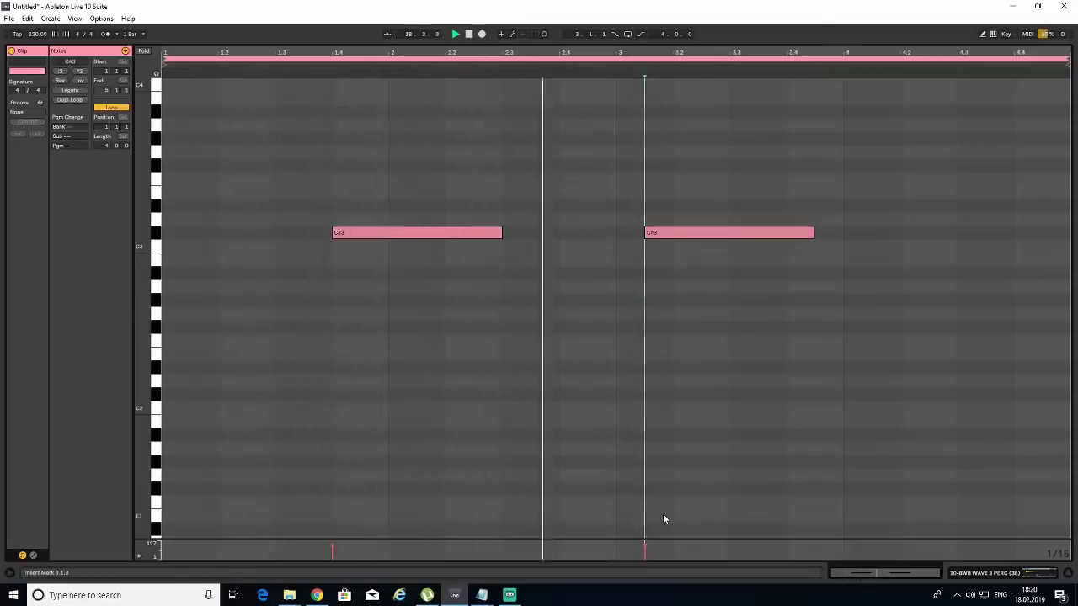
- Move the second C#3 note to 3.2.1, raise the velocity of both notes and play the pattern
{"action": "key", "text": "space"}
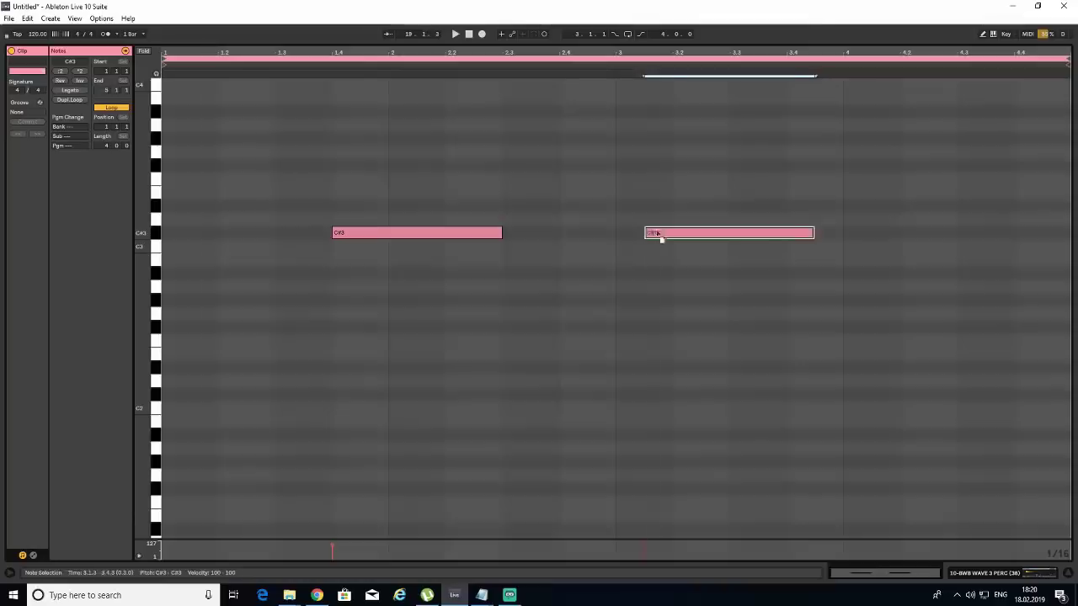
{"action": "left_click_drag", "start_coordinate": [654, 233], "coordinate": [682, 234]}
{"action": "key", "text": "ctrl+a"}
{"action": "left_click", "coordinate": [671, 545]}
{"action": "key", "text": "space"}
{"action": "left_click", "coordinate": [634, 66]}
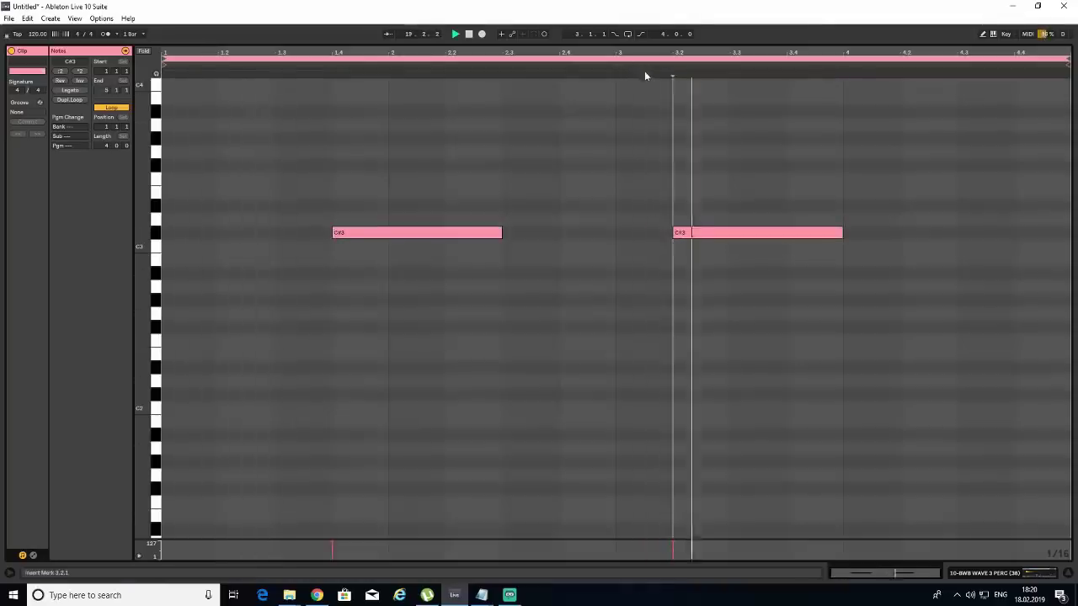
- Return to the arrangement and duplicate track 10's edited clip three times over the empty clips up to bar 33
{"action": "key", "text": "ctrl+alt+l"}
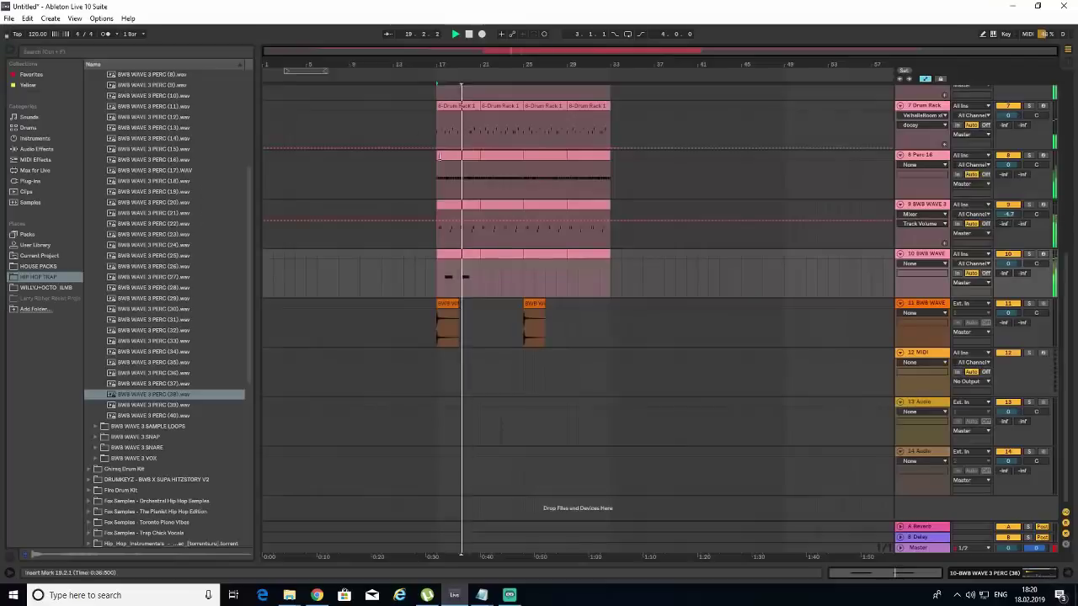
{"action": "left_click", "coordinate": [460, 257]}
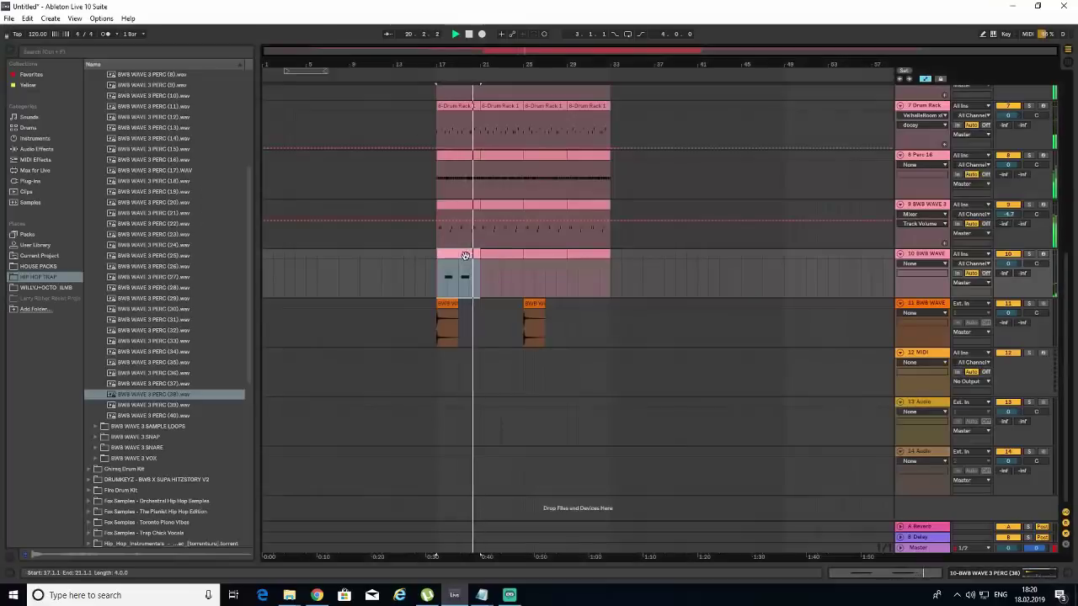
{"action": "key", "text": "ctrl+d"}
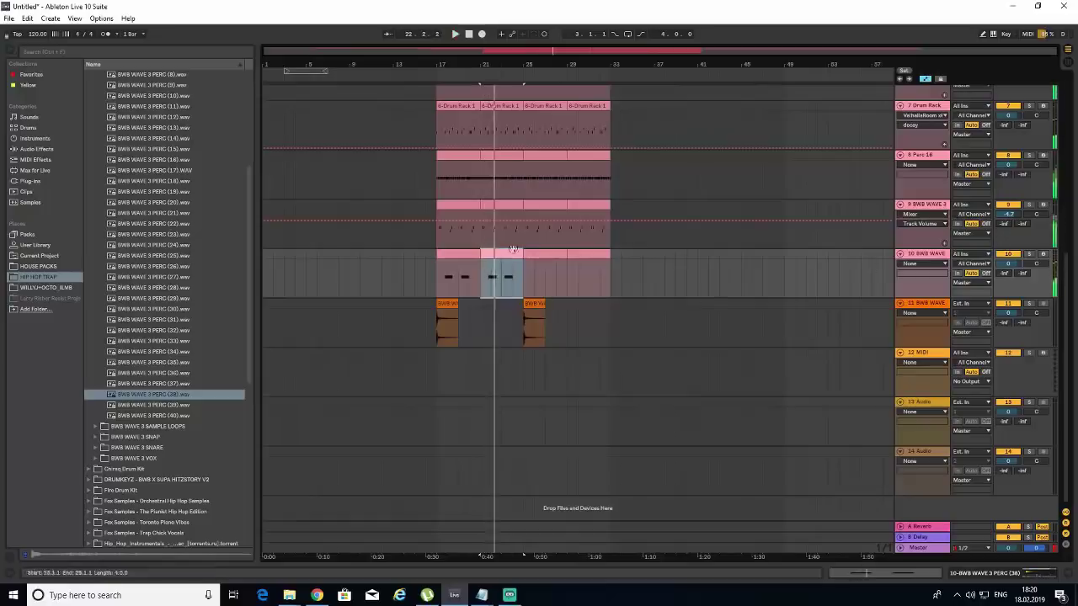
{"action": "key", "text": "space"}
{"action": "key", "text": "ctrl+d"}
{"action": "key", "text": "ctrl+d"}
- Insert a new MIDI track below track 10 and create an empty four-bar MIDI clip on it at bar 29
{"action": "right_click", "coordinate": [922, 260]}
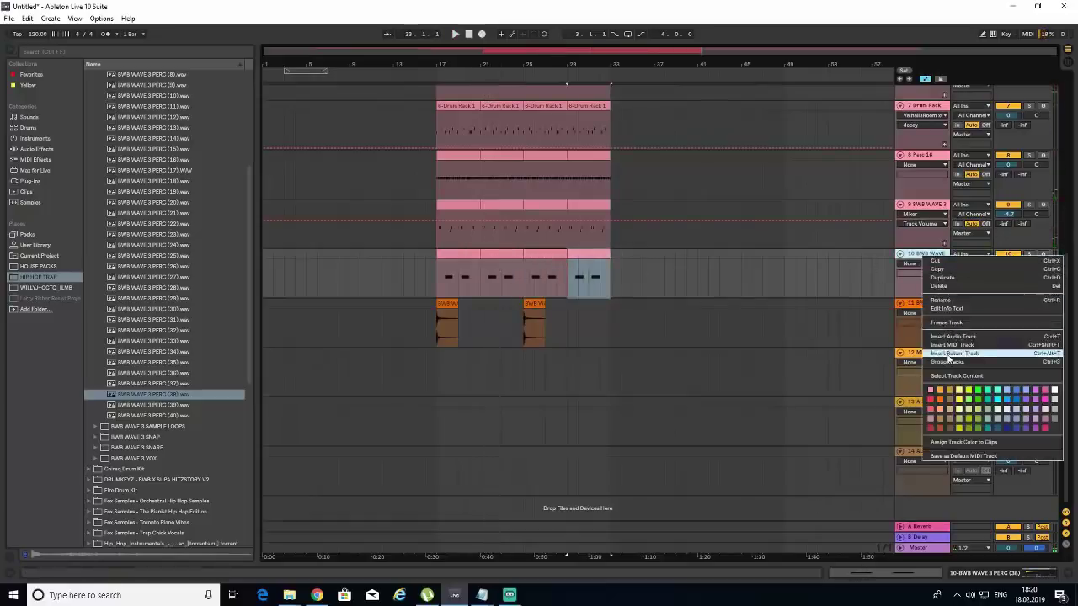
{"action": "left_click", "coordinate": [949, 354]}
{"action": "right_click", "coordinate": [588, 309]}
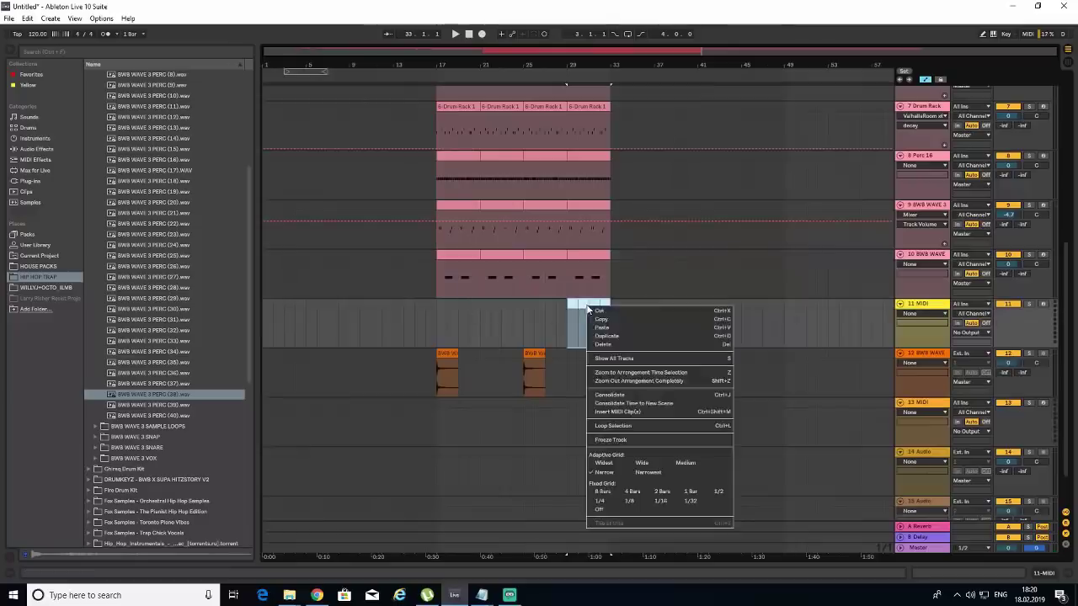
{"action": "left_click", "coordinate": [637, 412]}
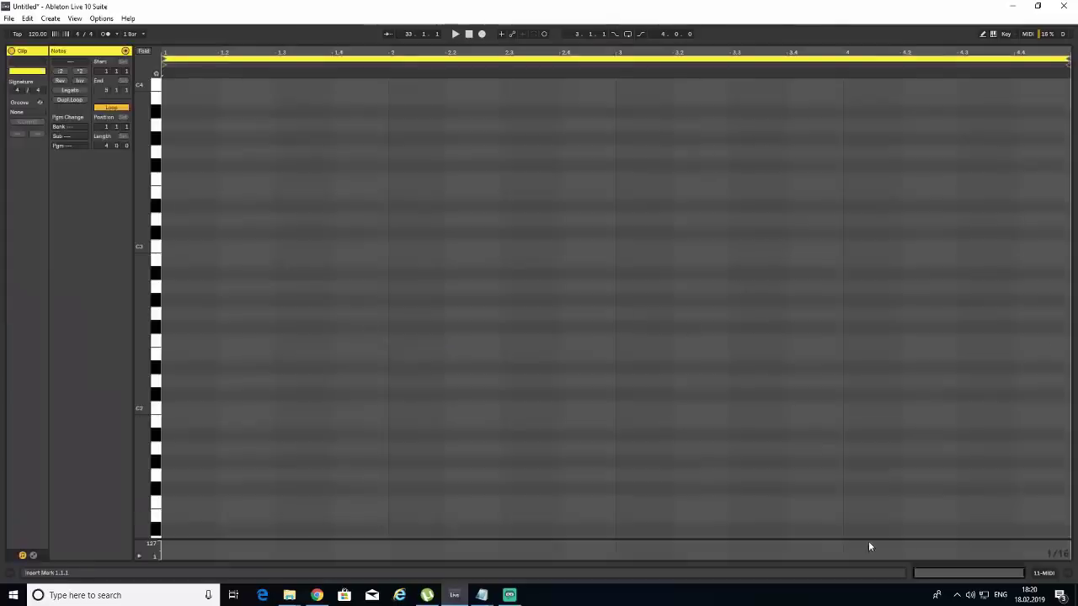
{"action": "left_click", "coordinate": [1073, 572]}
- Move the new track's empty clip to bar 17 and duplicate it three times up to bar 33
{"action": "left_click_drag", "start_coordinate": [594, 269], "coordinate": [463, 253]}
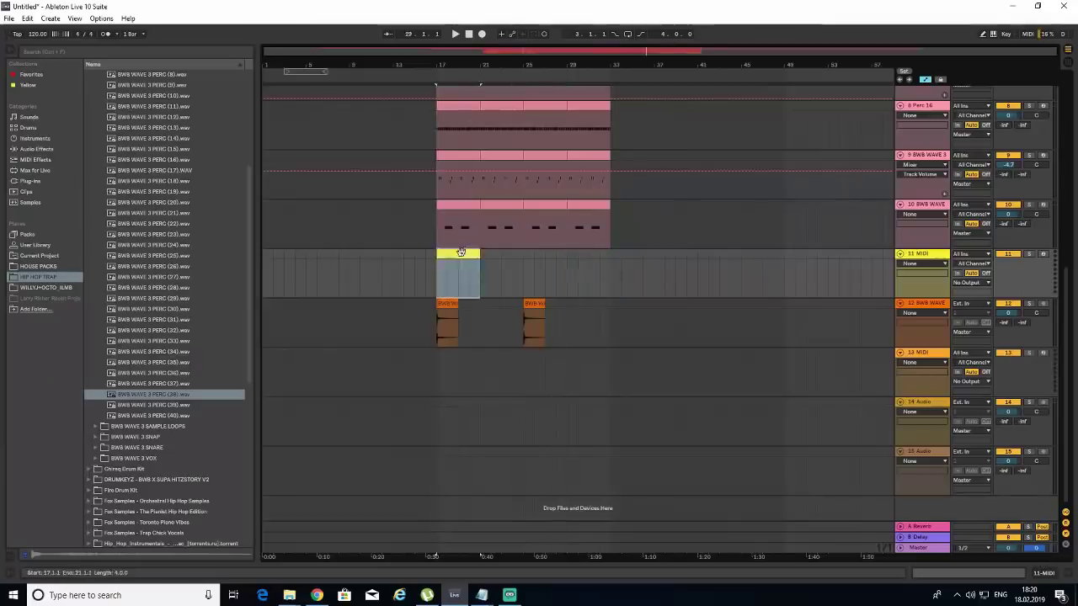
{"action": "key", "text": "ctrl+d"}
{"action": "key", "text": "ctrl+d"}
{"action": "key", "text": "ctrl+d"}
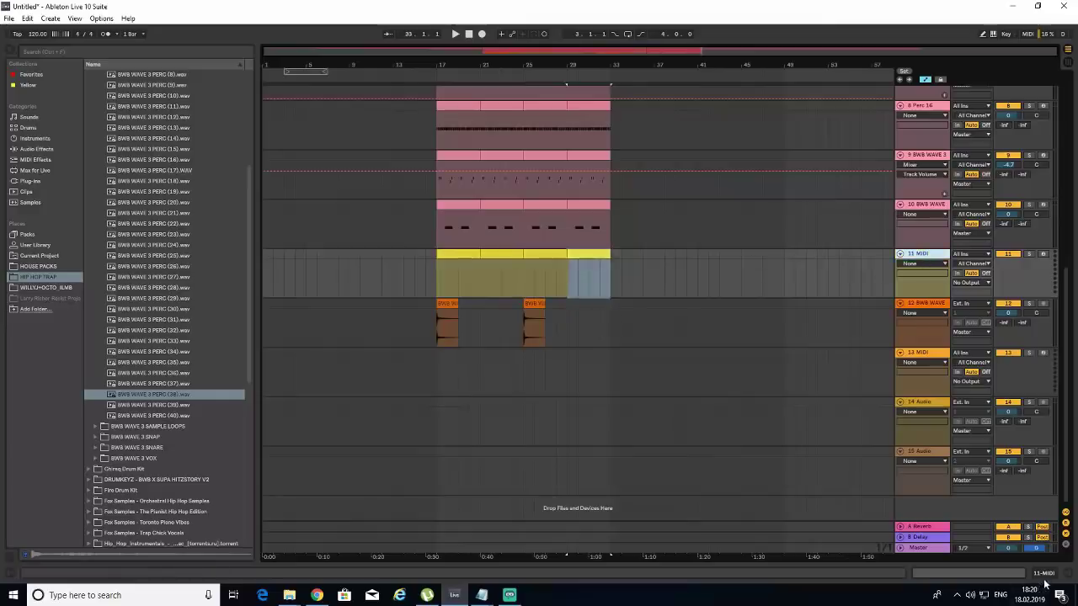
- Audition BWB WAVE 3 PERC (34) and load it as the instrument of the 11 MIDI track
{"action": "left_click", "coordinate": [172, 255]}
{"action": "left_click", "coordinate": [171, 351]}
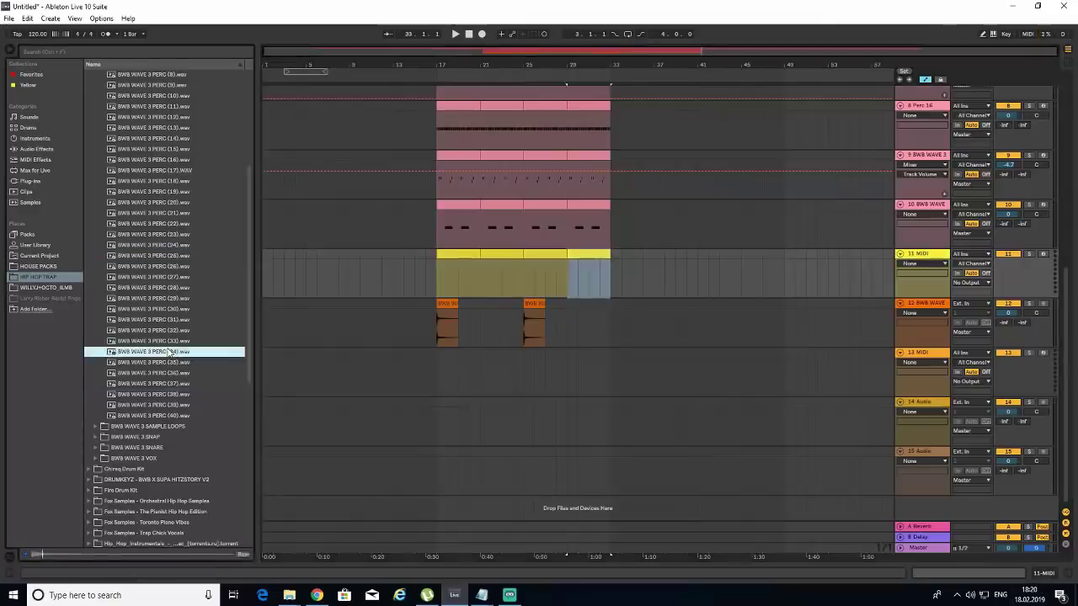
{"action": "left_click", "coordinate": [1044, 574]}
{"action": "left_click_drag", "start_coordinate": [164, 352], "coordinate": [255, 519]}
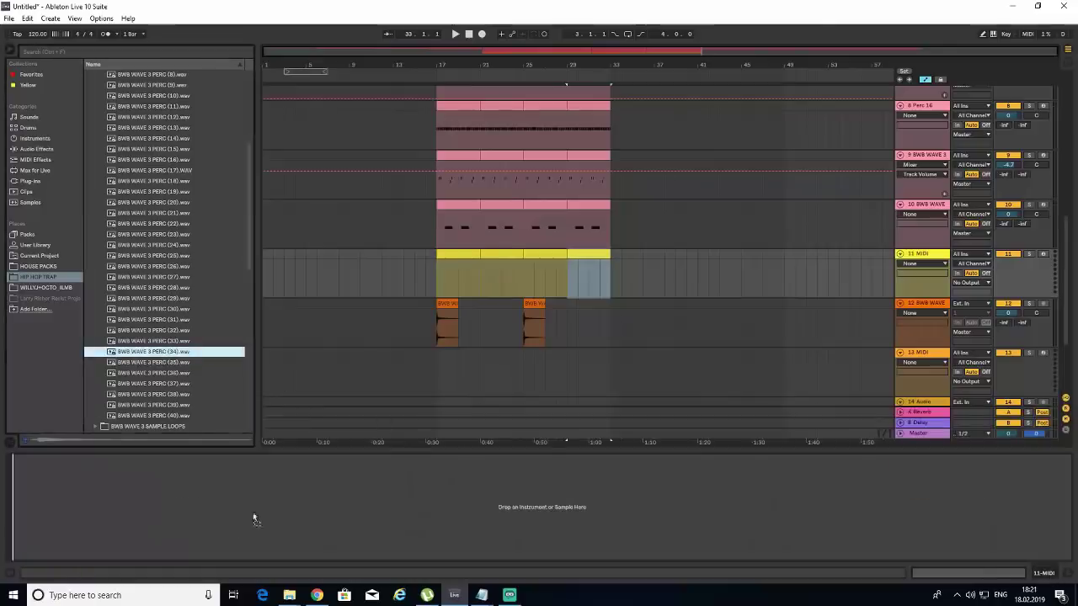
- In track 11's first clip at bar 17, draw two sixteenth A2 notes at 1.2.2 and 1.2.3 during playback
{"action": "double_click", "coordinate": [457, 255]}
{"action": "key", "text": "space"}
{"action": "key", "text": "space"}
{"action": "key", "text": "space"}
{"action": "double_click", "coordinate": [236, 287]}
{"action": "double_click", "coordinate": [252, 287]}
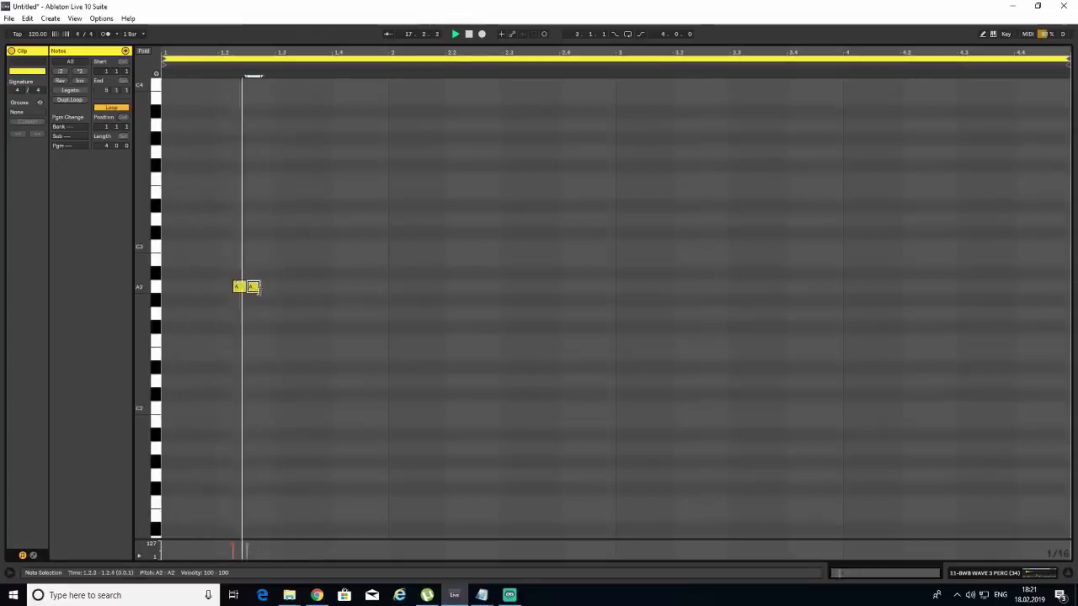
- Duplicate the A2 note pair to bar 3 of the clip and move both pairs one sixteenth earlier
{"action": "left_click_drag", "start_coordinate": [383, 286], "coordinate": [150, 287]}
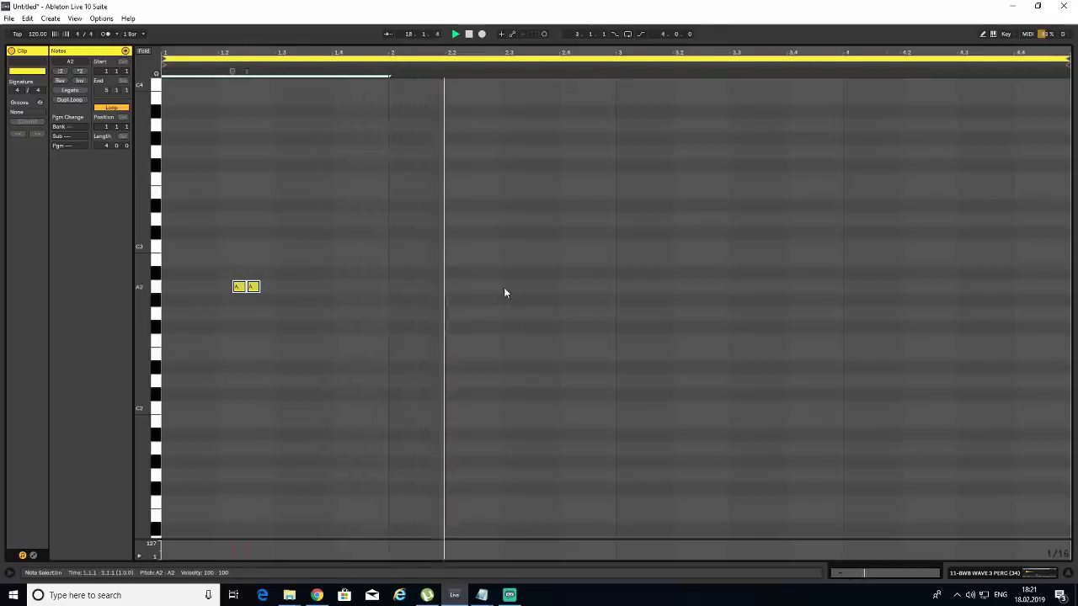
{"action": "left_click_drag", "start_coordinate": [614, 295], "coordinate": [154, 288]}
{"action": "key", "text": "ctrl+d"}
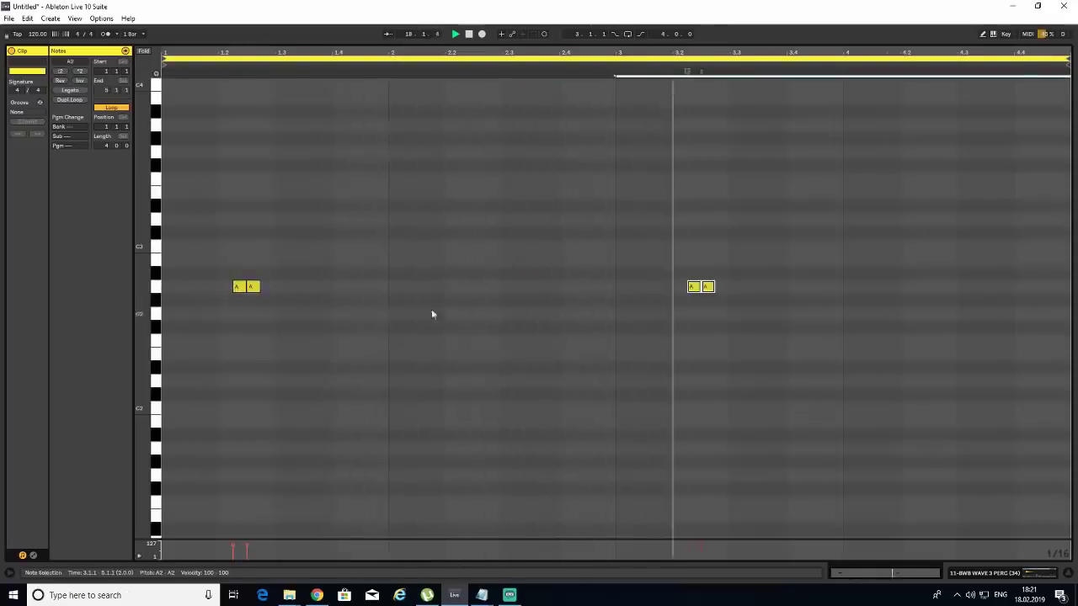
{"action": "key", "text": "space"}
{"action": "left_click_drag", "start_coordinate": [719, 253], "coordinate": [681, 292]}
{"action": "left_click_drag", "start_coordinate": [319, 269], "coordinate": [235, 291]}
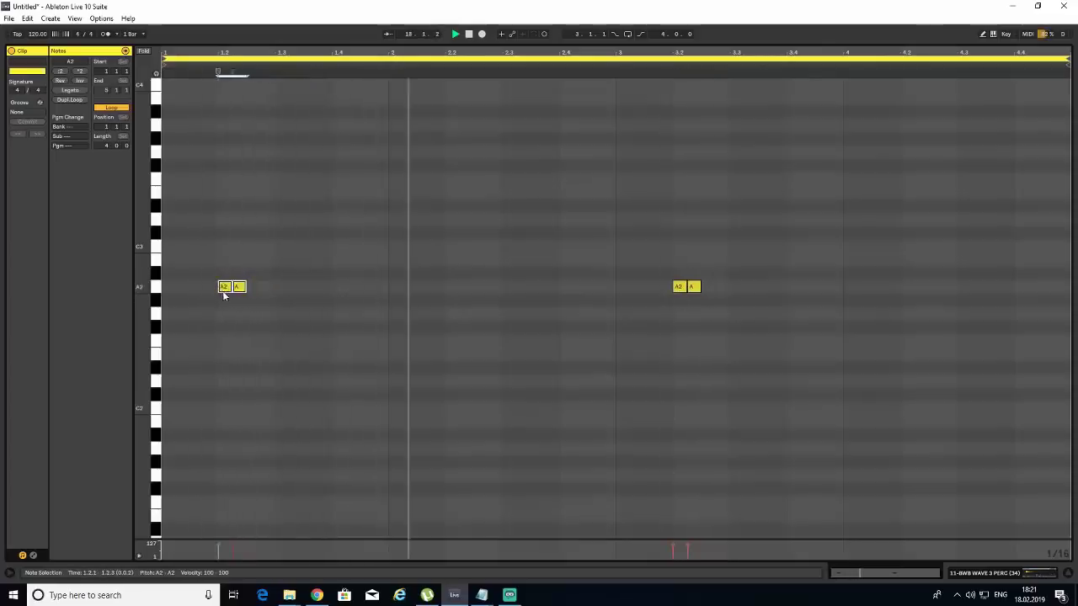
- Return to the arrangement and duplicate track 11's edited four-bar clip three times up to bar 33
{"action": "left_click", "coordinate": [1067, 572]}
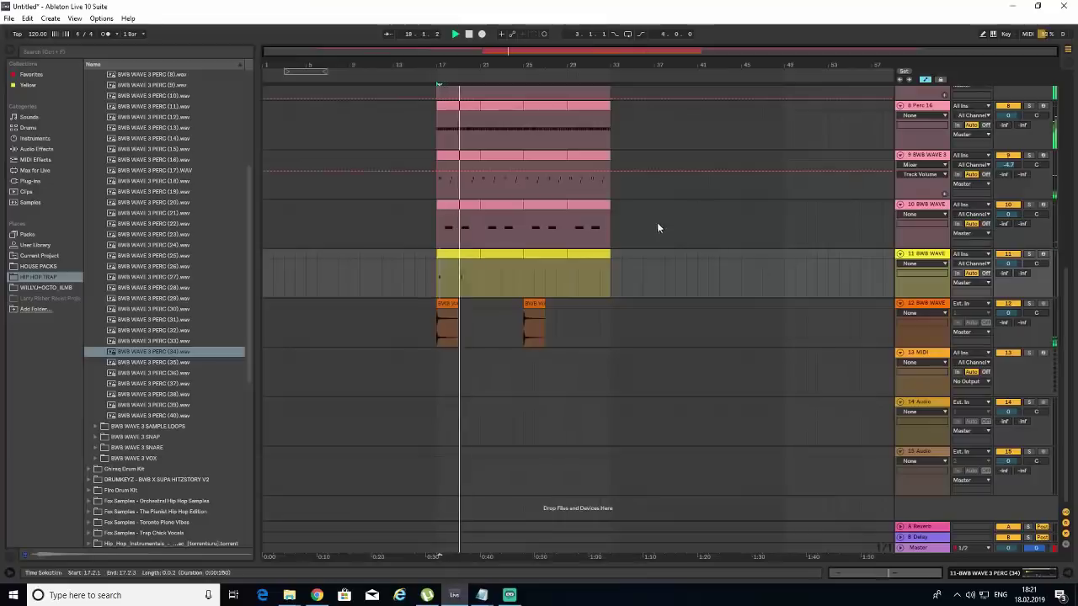
{"action": "left_click_drag", "start_coordinate": [437, 270], "coordinate": [480, 269]}
{"action": "key", "text": "ctrl+d"}
{"action": "key", "text": "ctrl+d"}
{"action": "key", "text": "ctrl+d"}
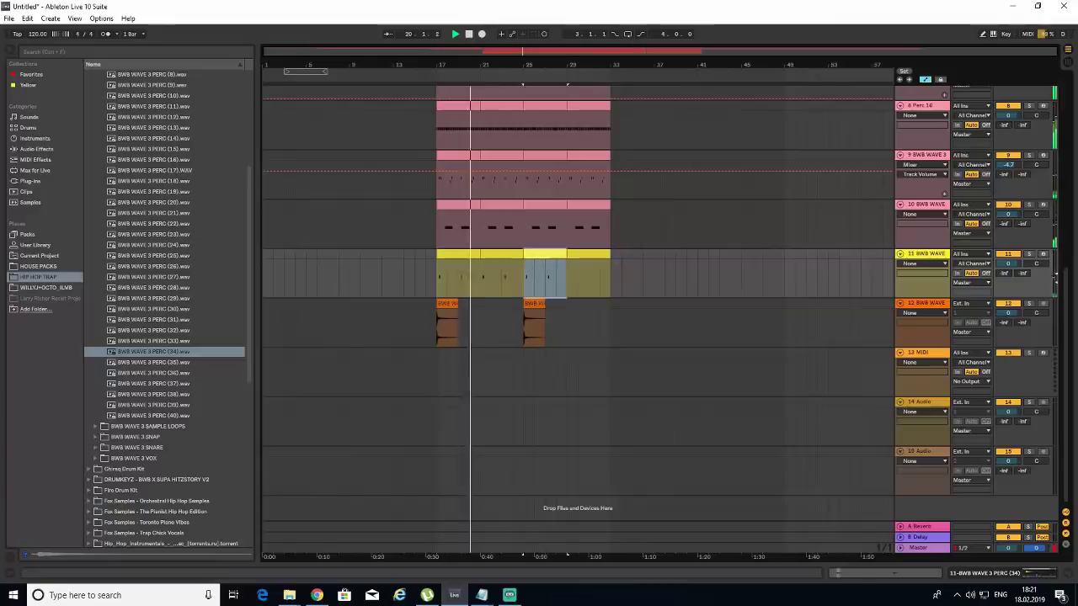
- Pan track 11 to 24R and lower the volume of track 10 to about -5.3 dB
{"action": "left_click_drag", "start_coordinate": [1034, 264], "coordinate": [1034, 243]}
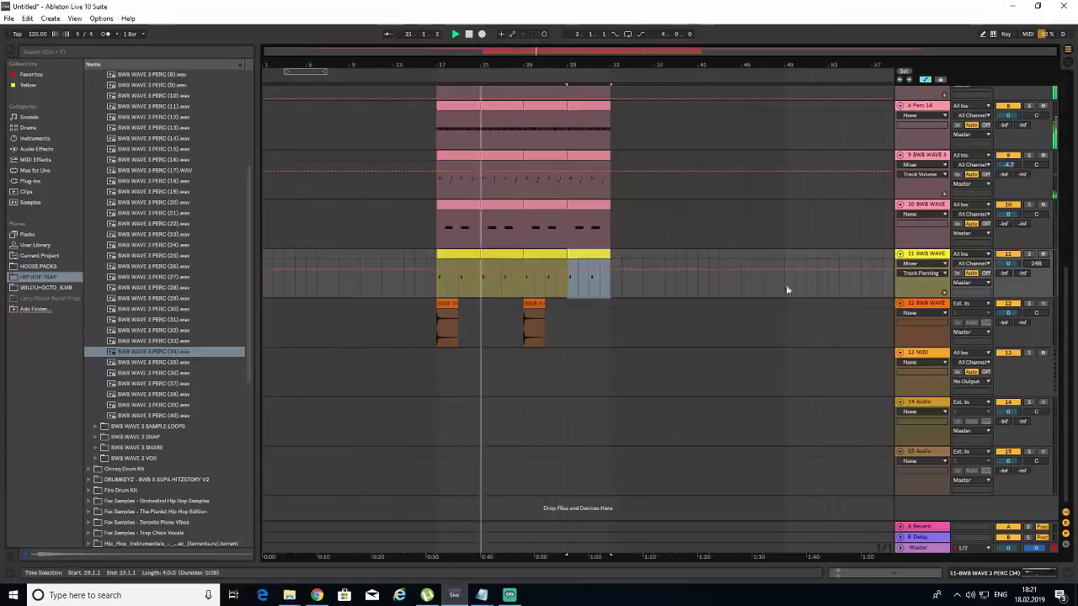
{"action": "left_click", "coordinate": [406, 287]}
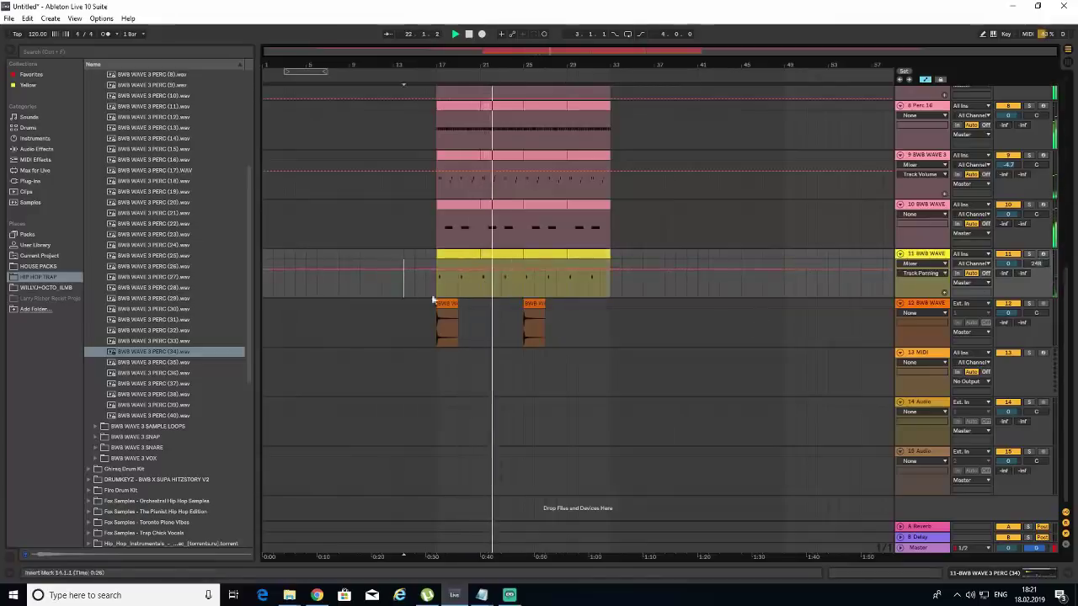
{"action": "scroll", "coordinate": [546, 341], "scroll_direction": "up", "scroll_amount": 3}
{"action": "left_click_drag", "start_coordinate": [1009, 327], "coordinate": [1009, 336]}
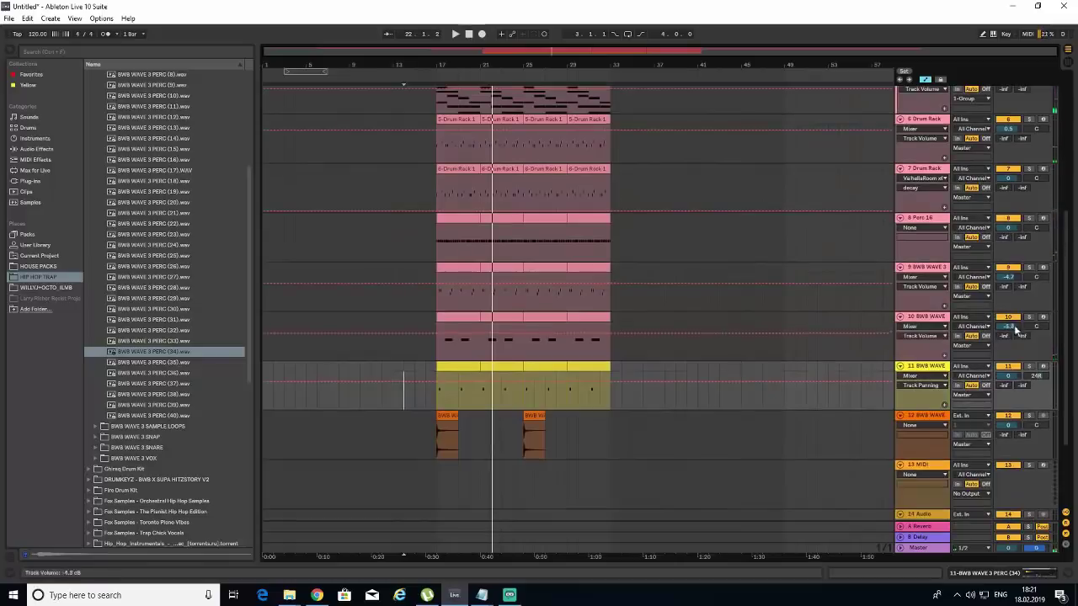
- Paste a copy of the Perc 16 clip at bar 13 on its track and start playback from bar 12
{"action": "left_click", "coordinate": [459, 271]}
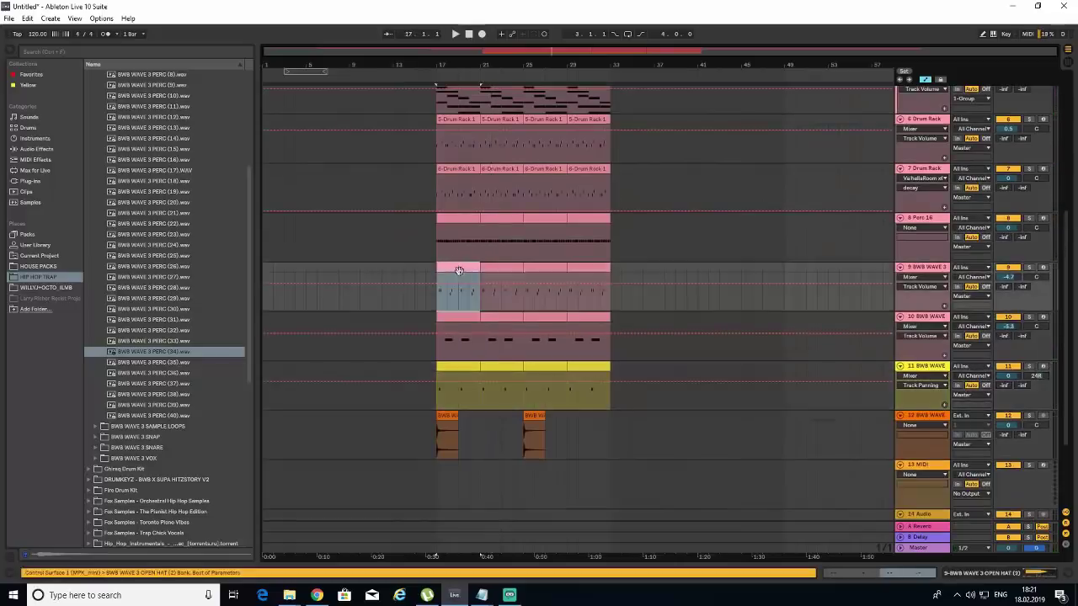
{"action": "left_click", "coordinate": [457, 170]}
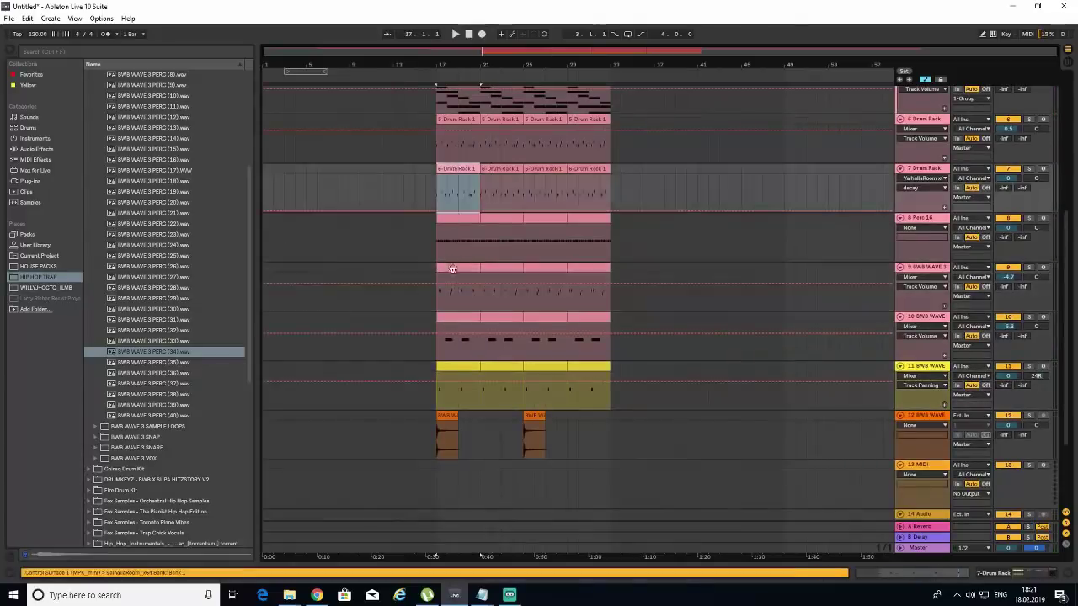
{"action": "left_click", "coordinate": [458, 218]}
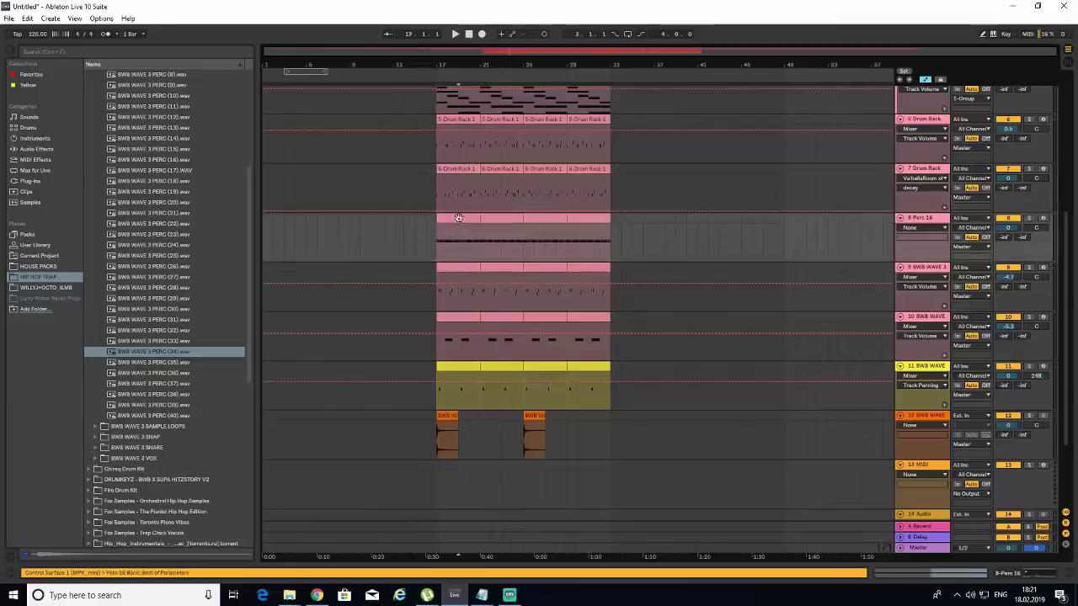
{"action": "left_click", "coordinate": [384, 251]}
{"action": "left_click", "coordinate": [391, 251]}
{"action": "key", "text": "ctrl+v"}
{"action": "left_click", "coordinate": [383, 251]}
{"action": "key", "text": "space"}
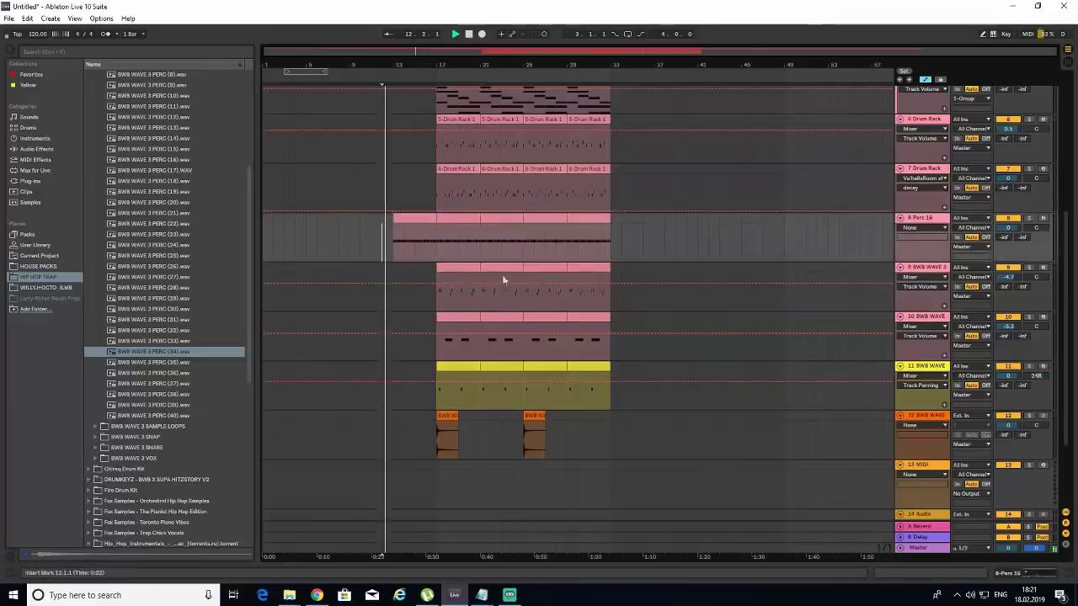
- Shorten the Perc 16 clip and the clips on tracks 2 and 3 to end half a bar before bar 17, and play from bar 13
{"action": "scroll", "coordinate": [705, 308], "scroll_direction": "down", "scroll_amount": 1}
{"action": "scroll", "coordinate": [732, 315], "scroll_direction": "up", "scroll_amount": 5}
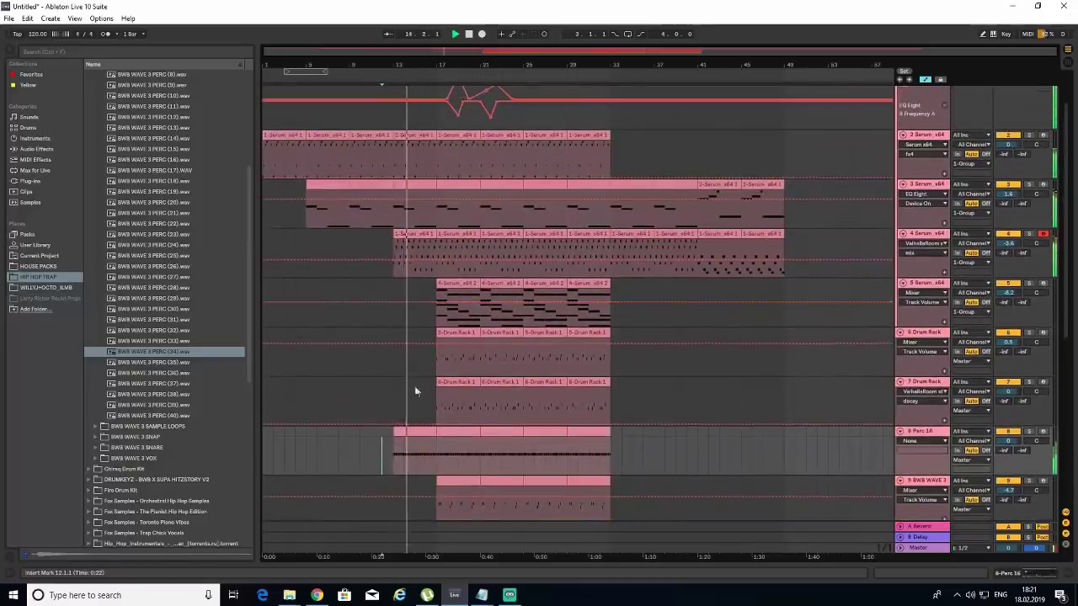
{"action": "left_click_drag", "start_coordinate": [389, 51], "coordinate": [389, 93]}
{"action": "left_click_drag", "start_coordinate": [444, 455], "coordinate": [546, 454]}
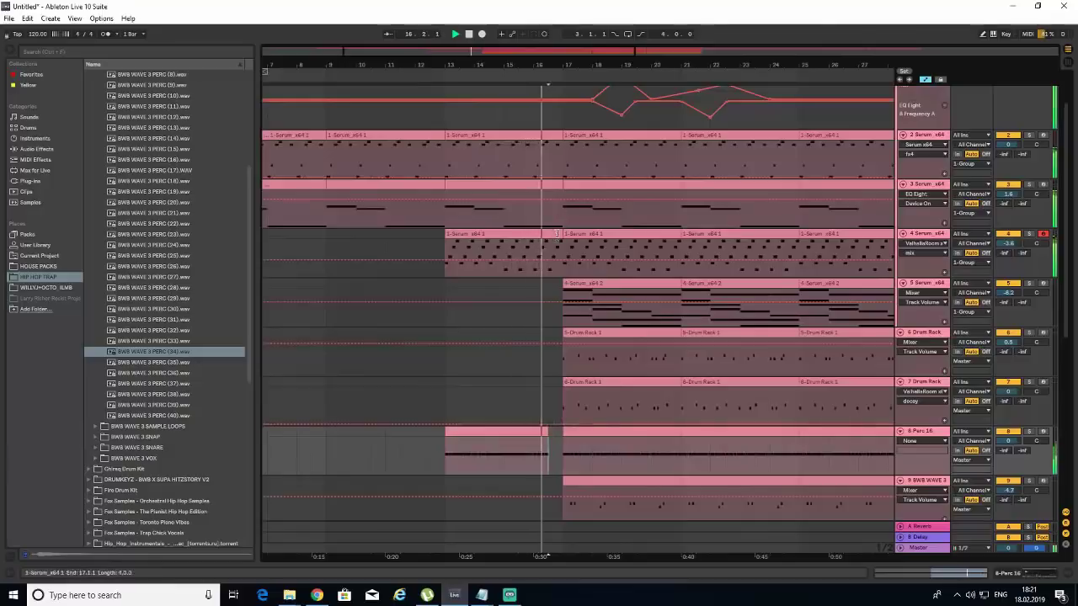
{"action": "left_click", "coordinate": [556, 135]}
{"action": "left_click_drag", "start_coordinate": [555, 134], "coordinate": [547, 135]}
{"action": "key", "text": "ctrl+z"}
{"action": "left_click_drag", "start_coordinate": [563, 185], "coordinate": [548, 185]}
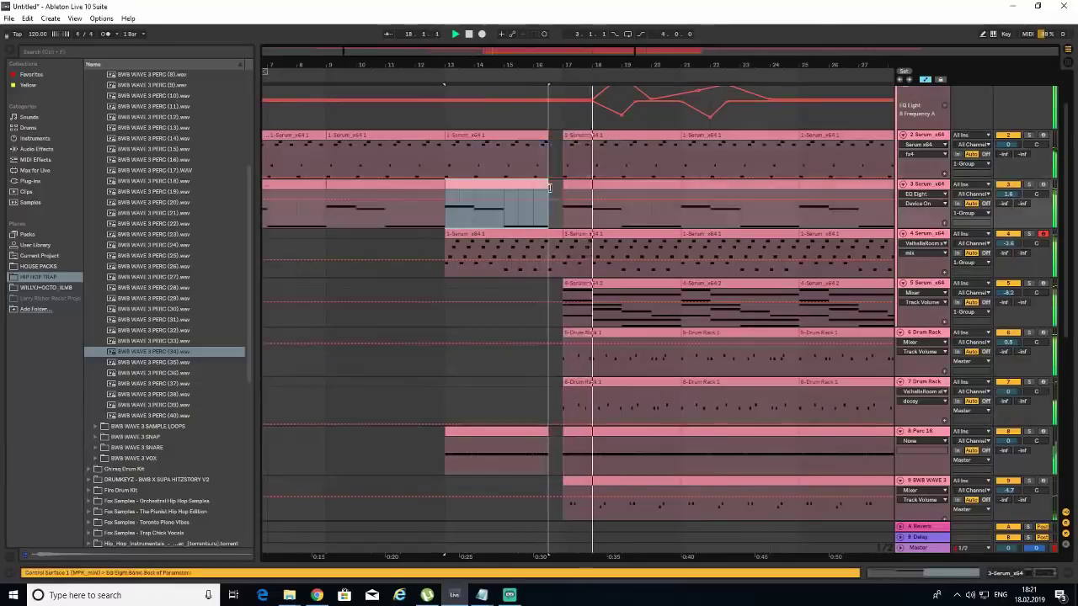
{"action": "left_click", "coordinate": [444, 221]}
{"action": "key", "text": "space"}
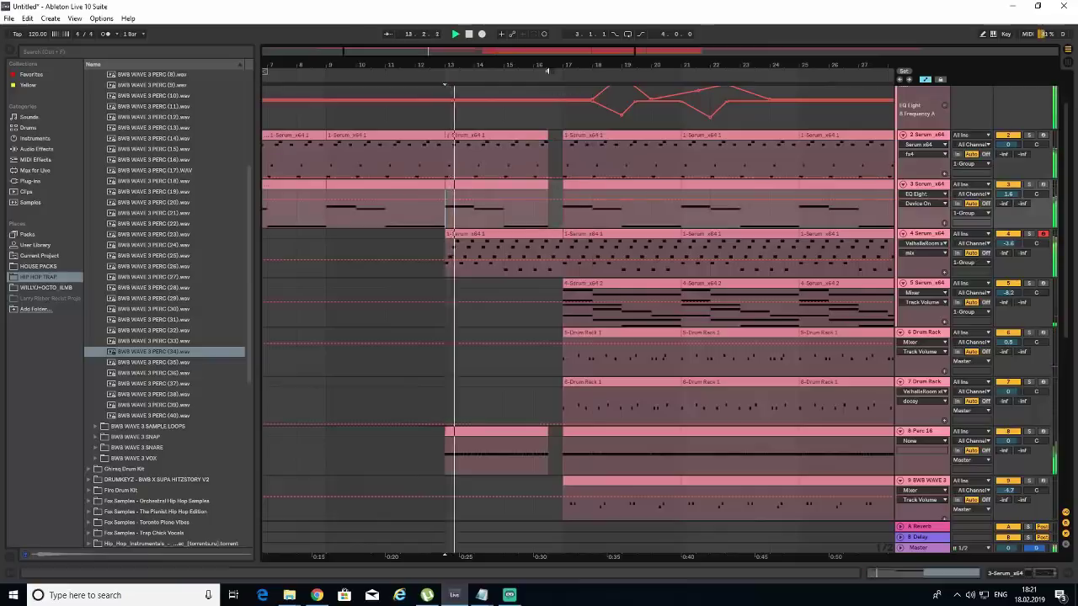
- Move the empty audio track above the MIDI track, directly below track 12
{"action": "left_click_drag", "start_coordinate": [527, 51], "coordinate": [527, 17]}
{"action": "scroll", "coordinate": [624, 320], "scroll_direction": "down", "scroll_amount": 6}
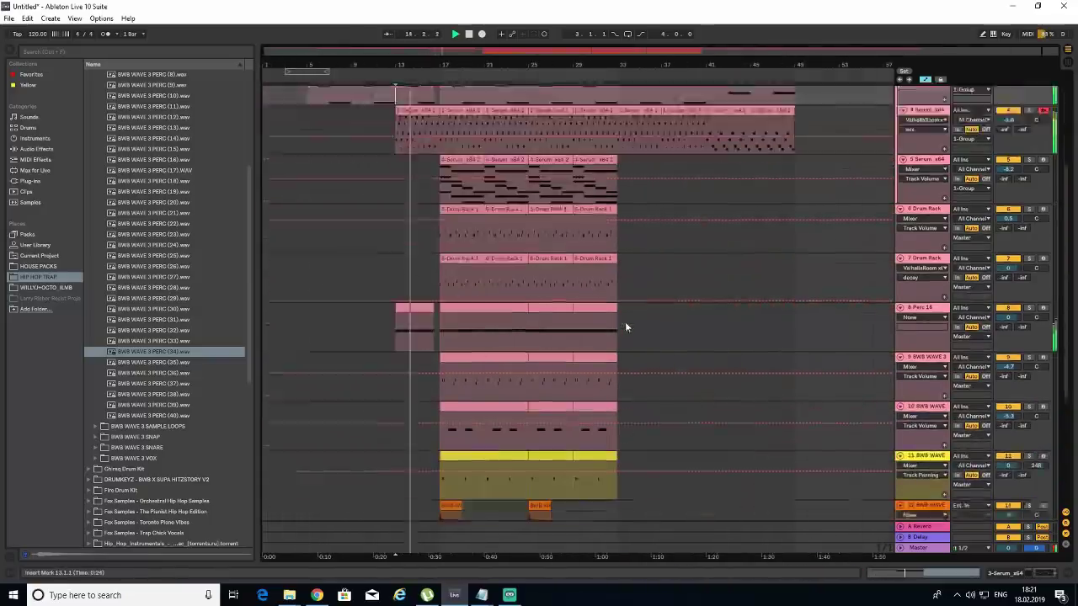
{"action": "left_click_drag", "start_coordinate": [921, 480], "coordinate": [917, 433]}
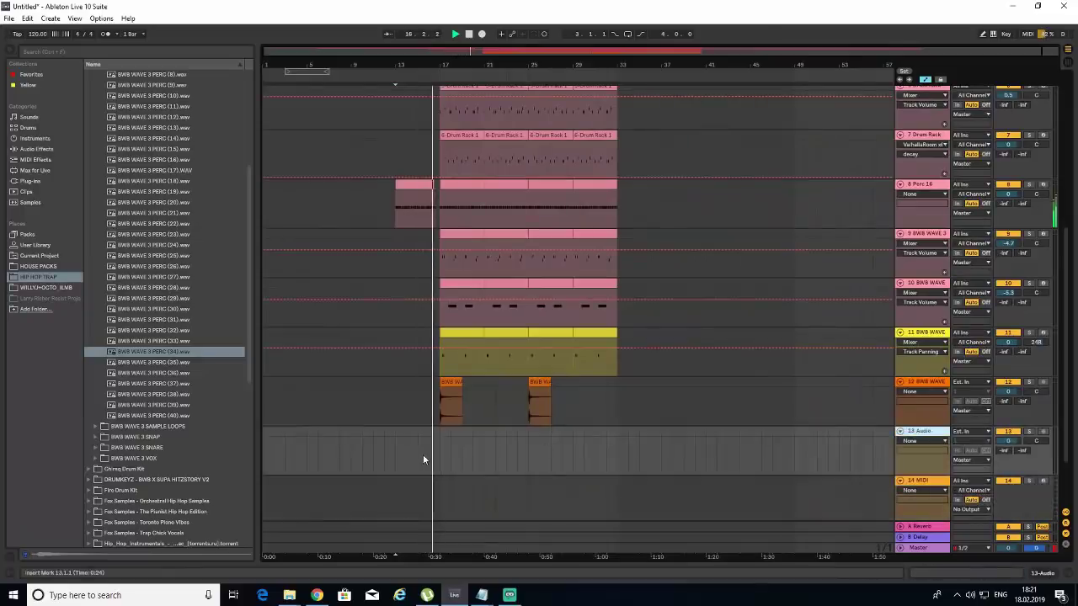
{"action": "left_click", "coordinate": [429, 460]}
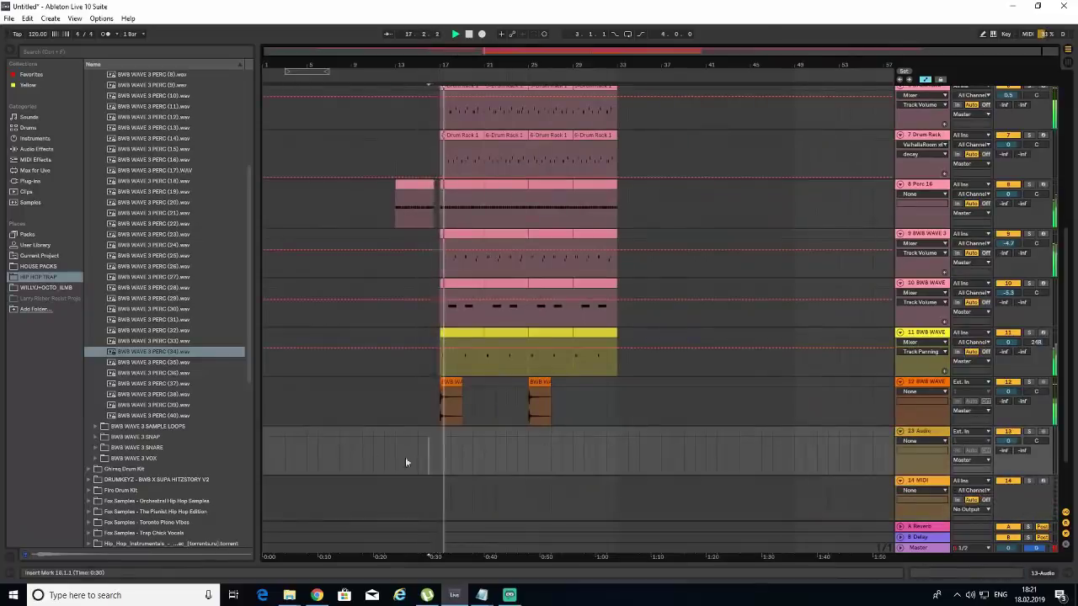
- Open the Sweep Ups effects of KSHMR VOL 2 in HOUSE PACKS and try a long sweep on track 13
{"action": "left_click", "coordinate": [39, 266]}
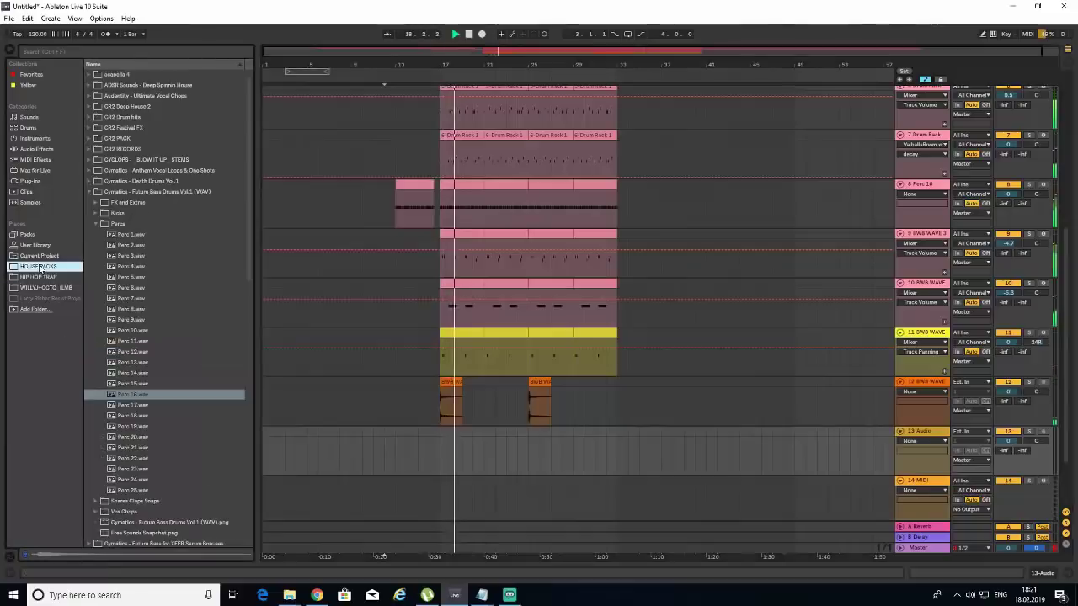
{"action": "left_click", "coordinate": [89, 191]}
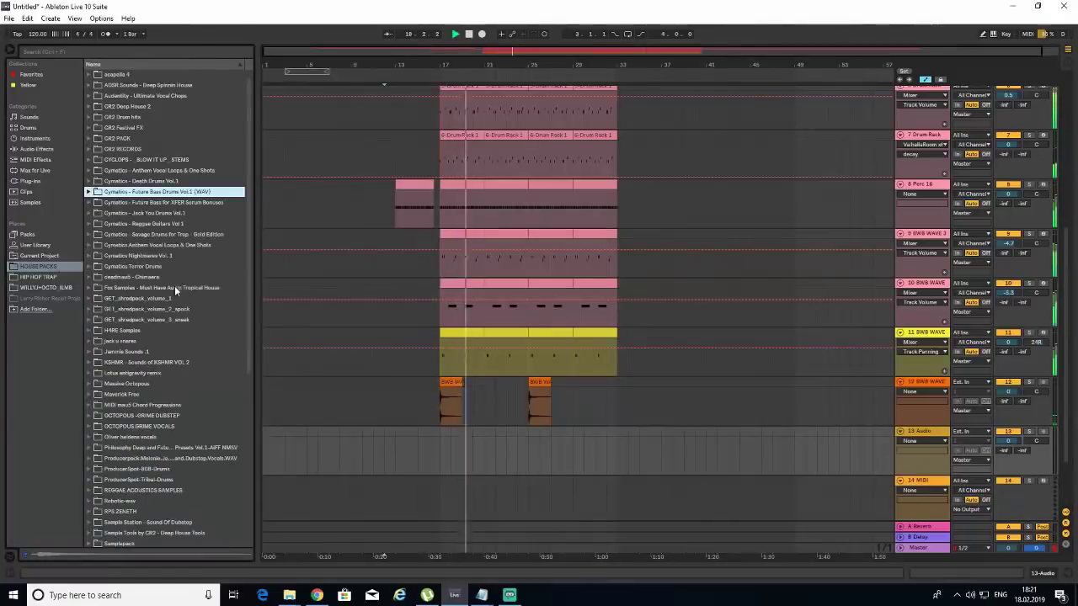
{"action": "double_click", "coordinate": [145, 363]}
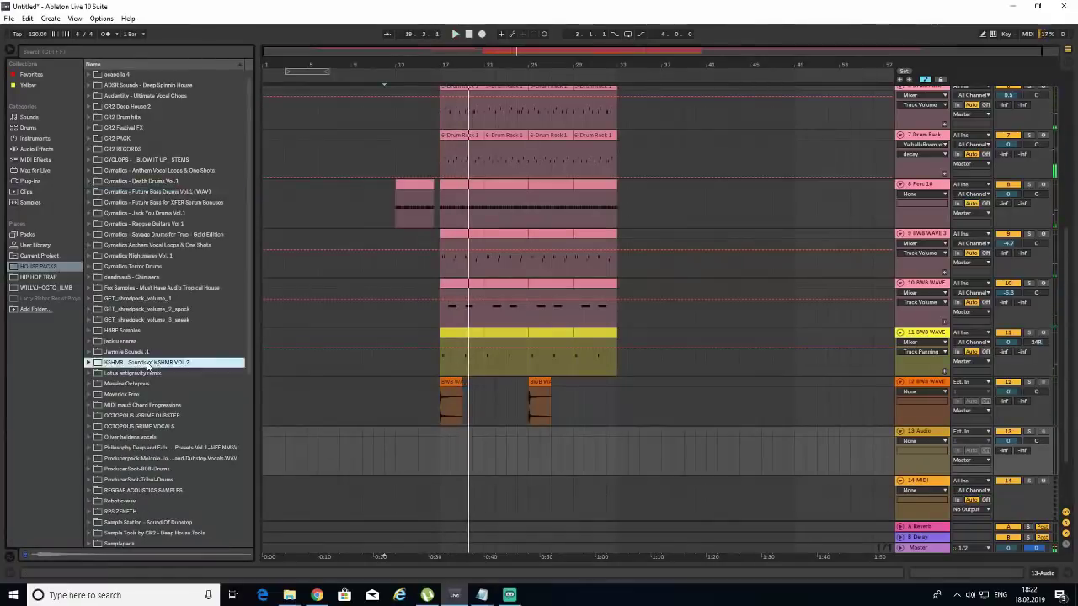
{"action": "double_click", "coordinate": [127, 405]}
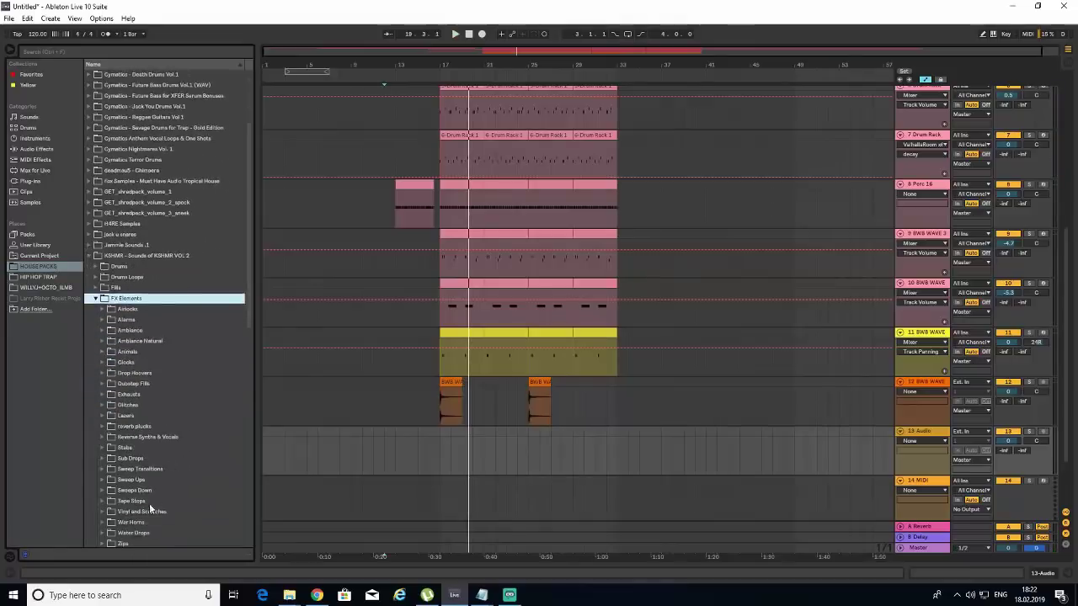
{"action": "left_click", "coordinate": [137, 480]}
{"action": "double_click", "coordinate": [140, 491]}
{"action": "left_click_drag", "start_coordinate": [164, 501], "coordinate": [357, 461]}
- Place KSHMR Medium Sweep 01 from the Medium Sweeps folder at bar 13 on track 13 and play from there
{"action": "left_click", "coordinate": [110, 490]}
{"action": "double_click", "coordinate": [144, 501]}
{"action": "left_click", "coordinate": [162, 512]}
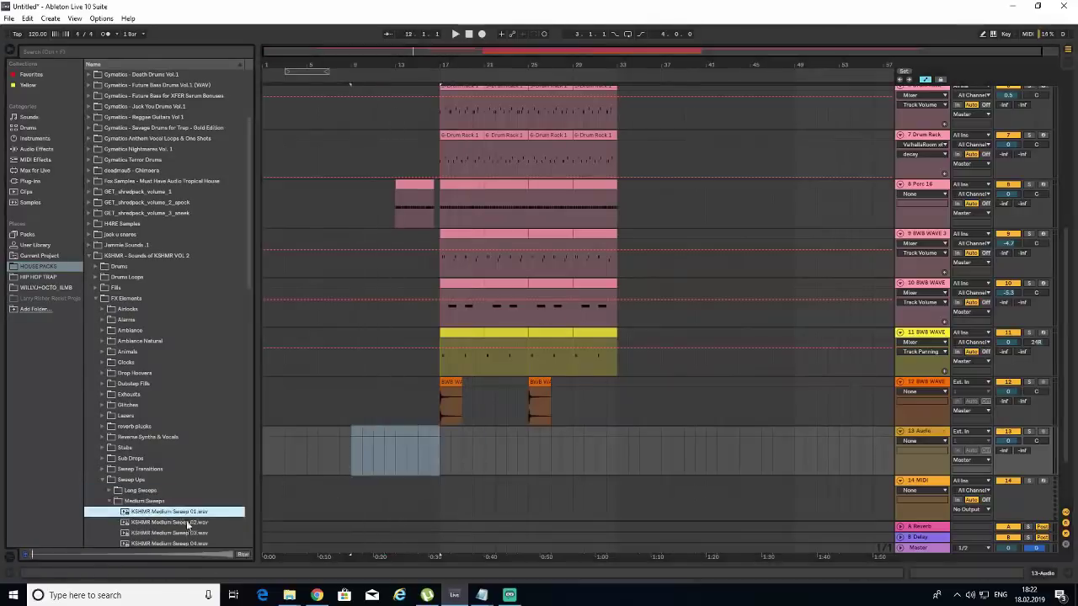
{"action": "left_click_drag", "start_coordinate": [204, 517], "coordinate": [389, 460]}
{"action": "key", "text": "space"}
{"action": "left_click", "coordinate": [396, 460]}
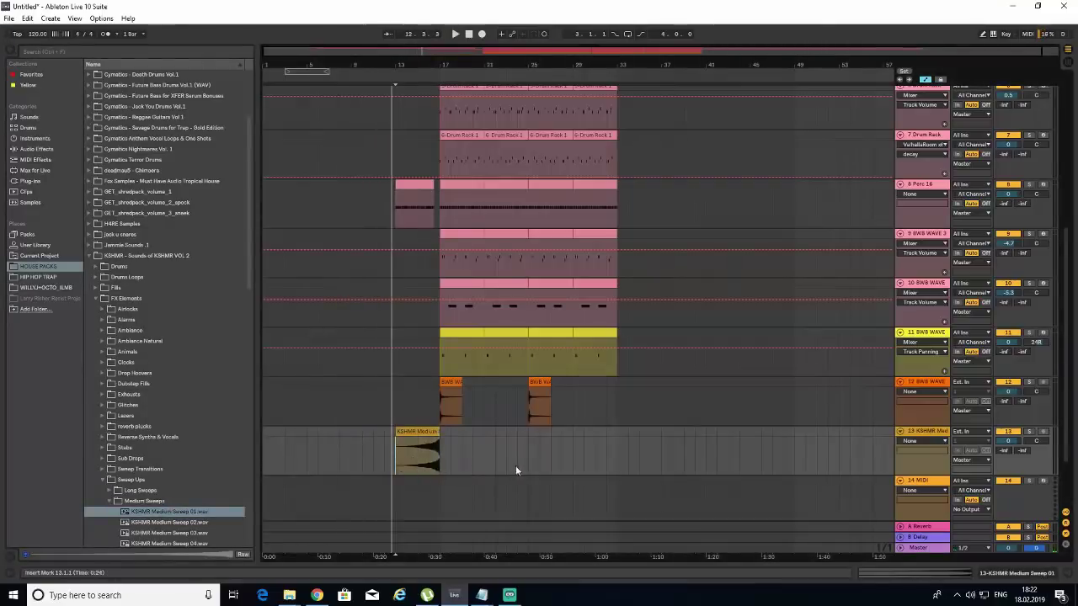
{"action": "key", "text": "space"}
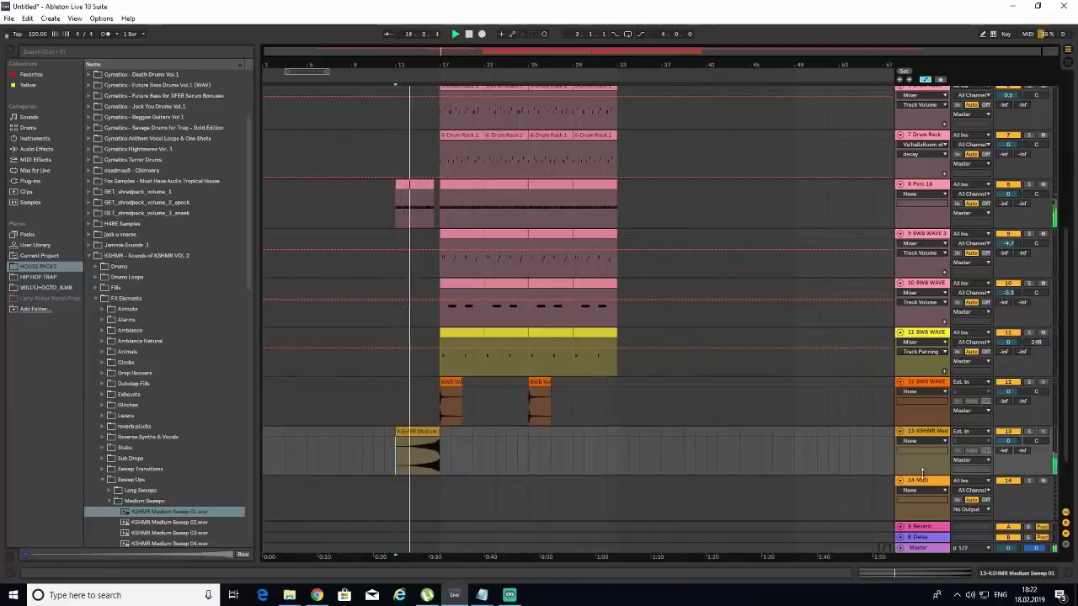
- Insert a new audio track below track 13 and lower track 13's volume to about -3.9 dB
{"action": "right_click", "coordinate": [922, 435]}
{"action": "left_click", "coordinate": [946, 309]}
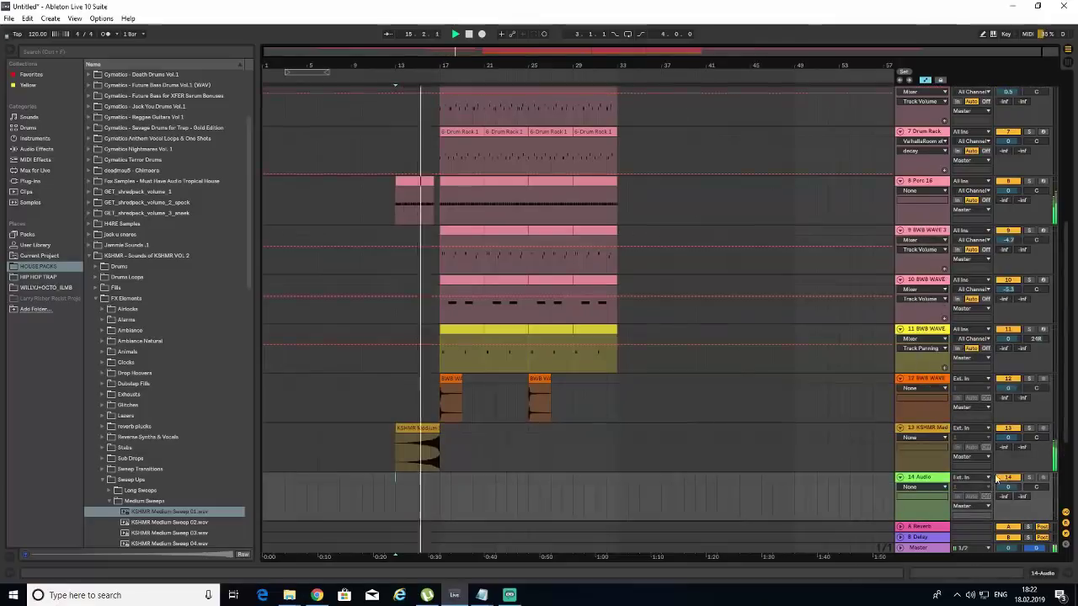
{"action": "left_click_drag", "start_coordinate": [1003, 439], "coordinate": [1004, 455]}
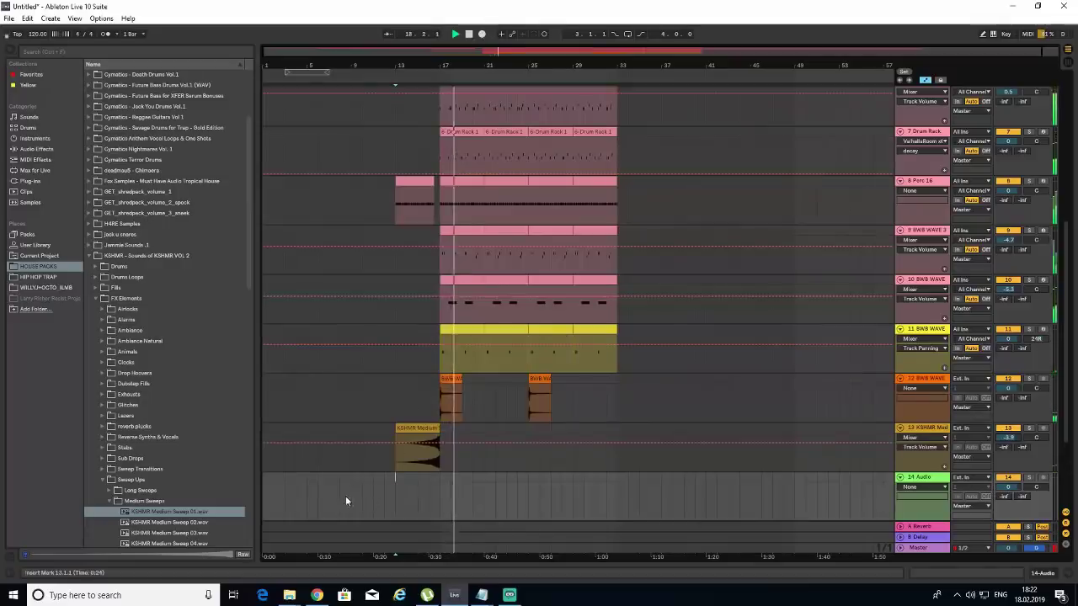
- Place KSHMR Natural Ambience 02 - Jungle at bar 1 on track 14, play it and lower the track's volume
{"action": "scroll", "coordinate": [328, 486], "scroll_direction": "down", "scroll_amount": 3}
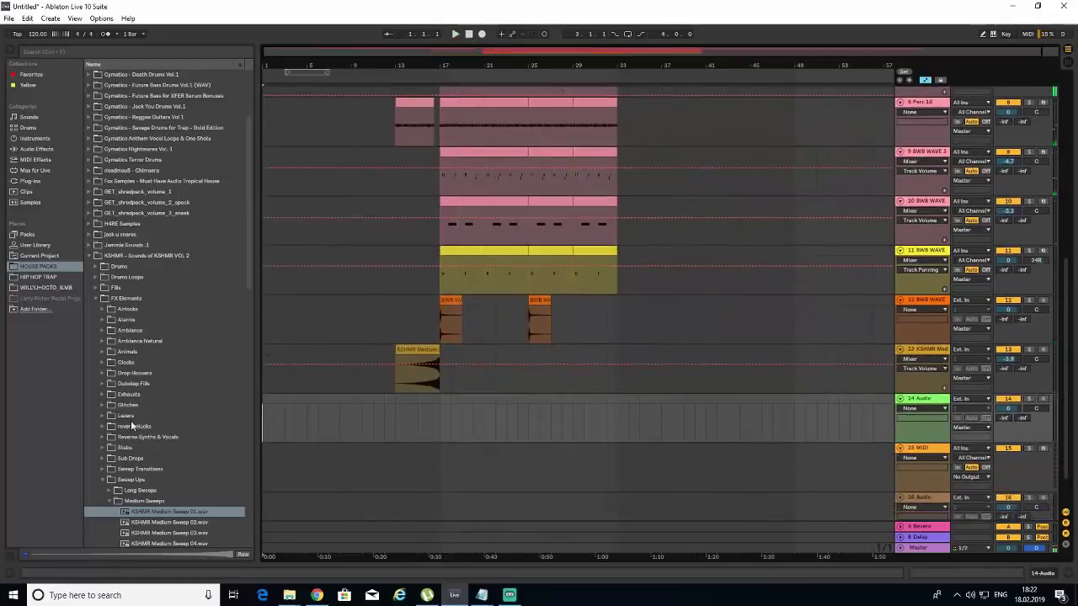
{"action": "left_click", "coordinate": [136, 341]}
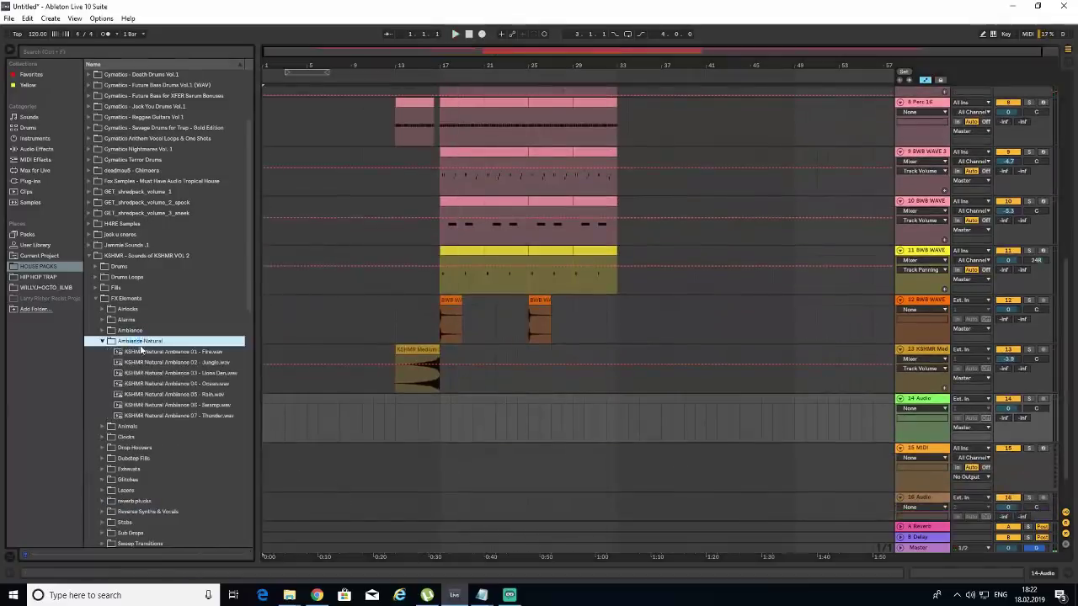
{"action": "left_click", "coordinate": [200, 362]}
{"action": "left_click_drag", "start_coordinate": [205, 363], "coordinate": [264, 428]}
{"action": "key", "text": "space"}
{"action": "left_click_drag", "start_coordinate": [1007, 409], "coordinate": [1007, 433]}
- Open track 3's clip at bar 5 and add a copy of the B2 note as F3 at beat 1.4
{"action": "scroll", "coordinate": [619, 234], "scroll_direction": "up", "scroll_amount": 10}
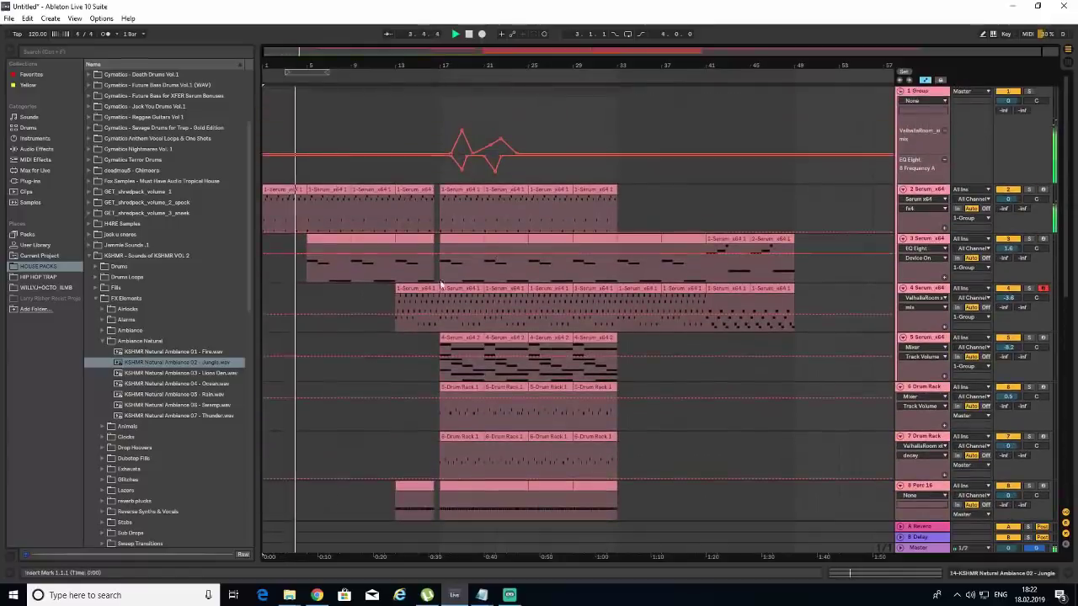
{"action": "left_click", "coordinate": [437, 277]}
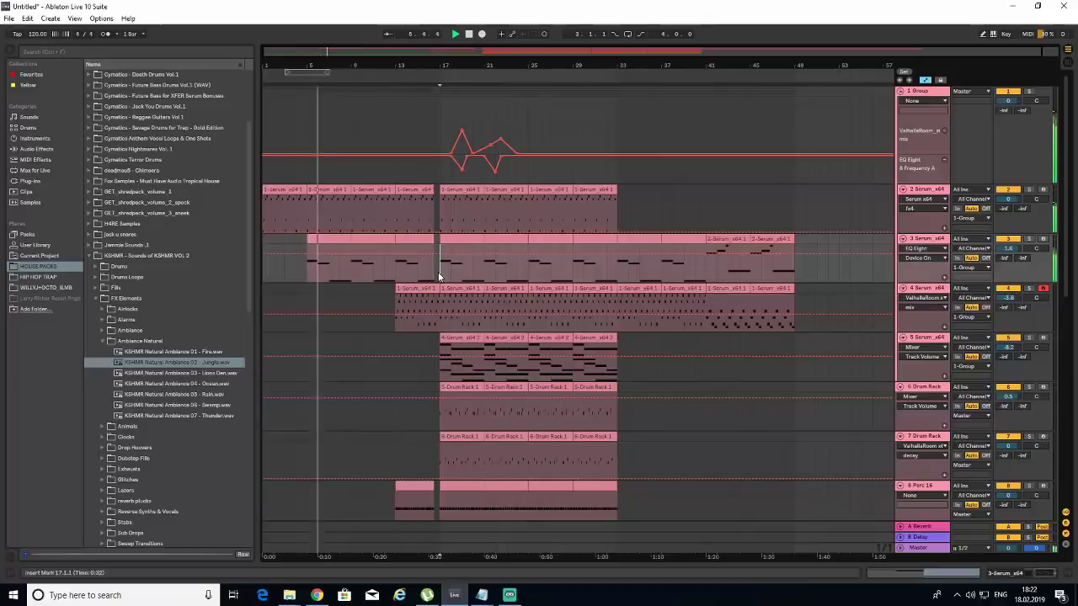
{"action": "double_click", "coordinate": [336, 241]}
{"action": "key", "text": "space"}
{"action": "left_click_drag", "start_coordinate": [386, 274], "coordinate": [354, 197]}
{"action": "key", "text": "ctrl+d"}
{"action": "left_click", "coordinate": [374, 184]}
{"action": "key", "text": "space"}
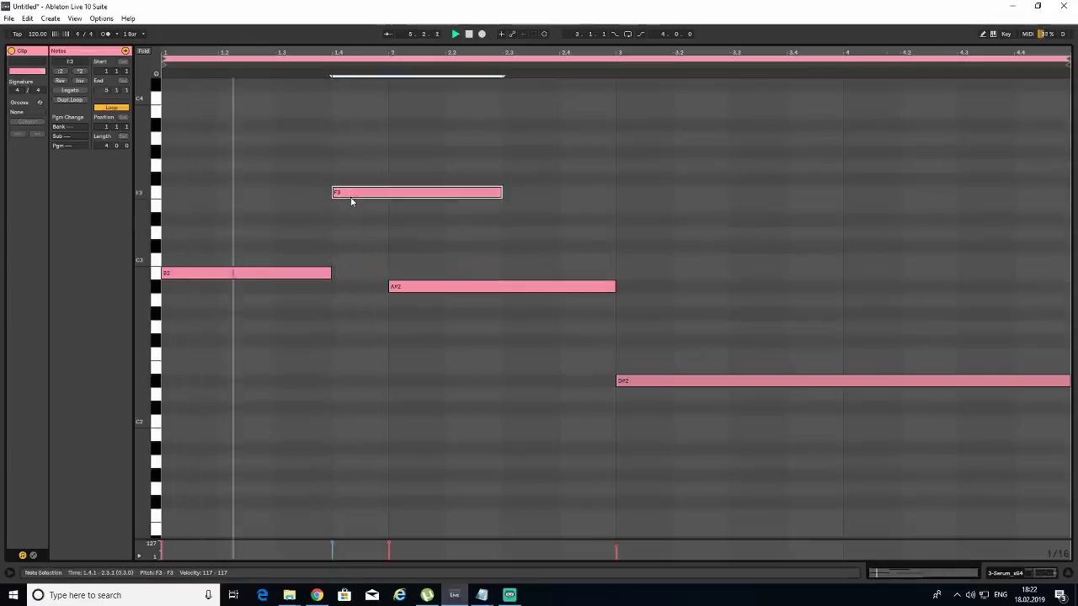
- Lower the F3 note to D#3 and end it at bar 2, trimming the B2 note slightly
{"action": "key", "text": "Down"}
{"action": "key", "text": "Down"}
{"action": "left_click_drag", "start_coordinate": [505, 222], "coordinate": [374, 225]}
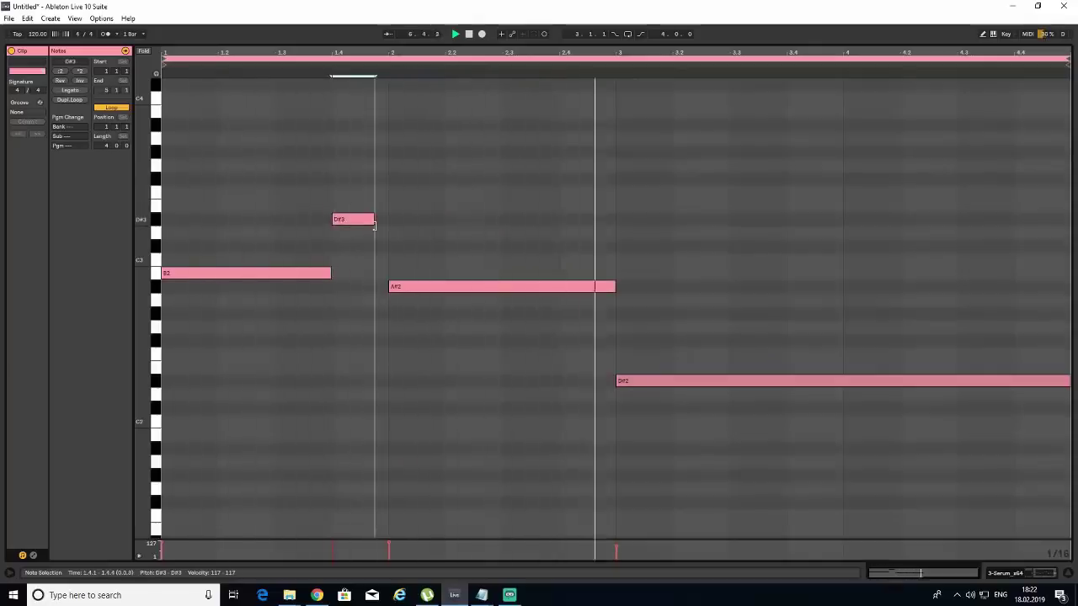
{"action": "left_click_drag", "start_coordinate": [330, 272], "coordinate": [326, 273]}
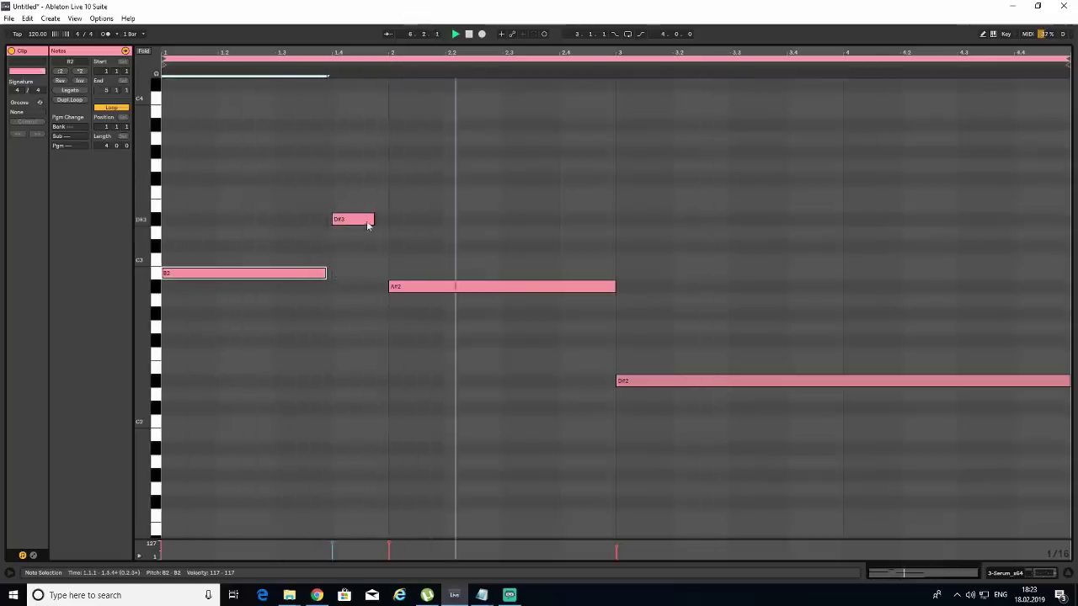
{"action": "left_click_drag", "start_coordinate": [374, 222], "coordinate": [387, 222]}
- Copy the D#3 note to beat 2.4, raise the copy to F#3, and end the A#2 note at beat 2.4
{"action": "left_click_drag", "start_coordinate": [613, 288], "coordinate": [545, 287]}
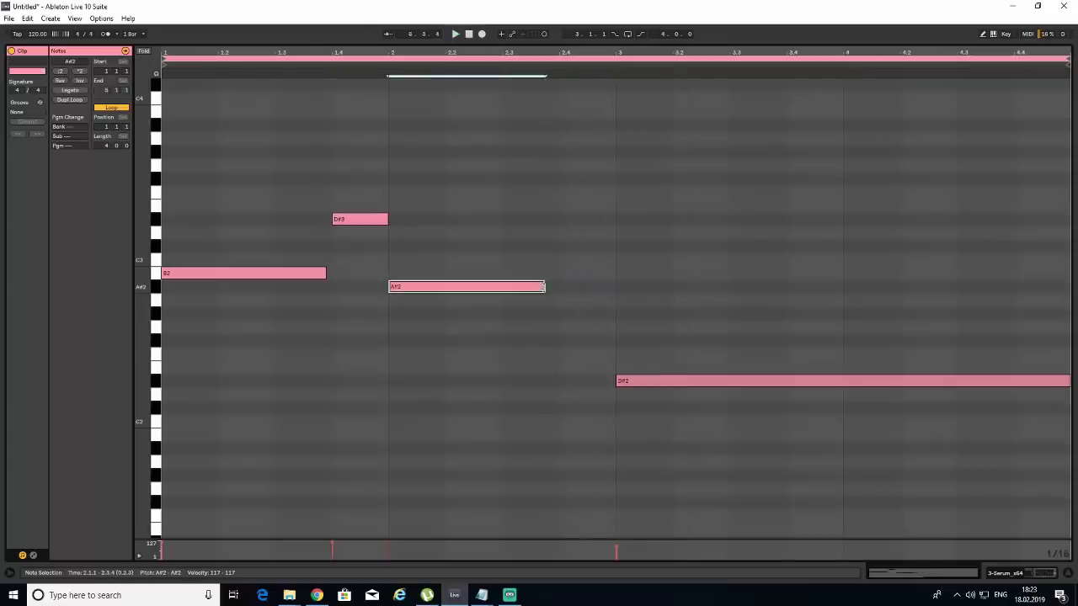
{"action": "left_click_drag", "start_coordinate": [357, 218], "coordinate": [581, 199]}
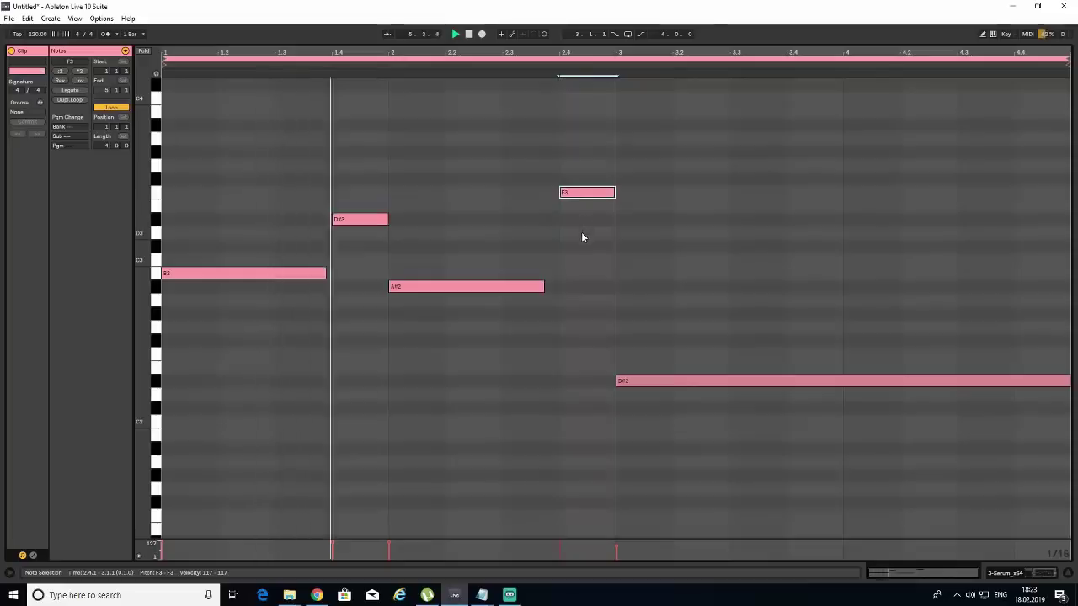
{"action": "left_click", "coordinate": [560, 247]}
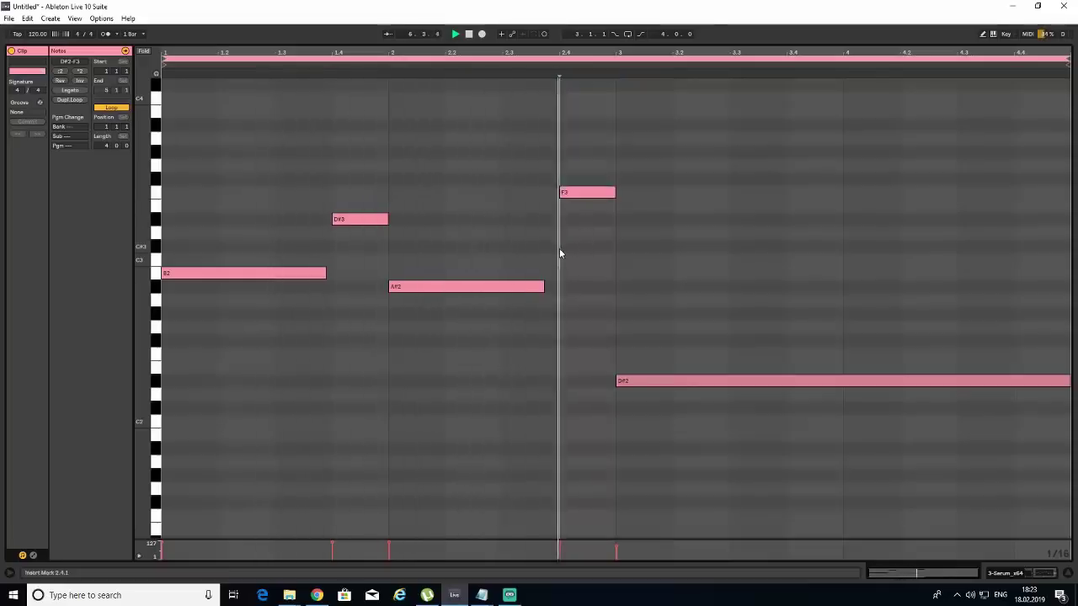
{"action": "left_click", "coordinate": [575, 192]}
{"action": "key", "text": "Up"}
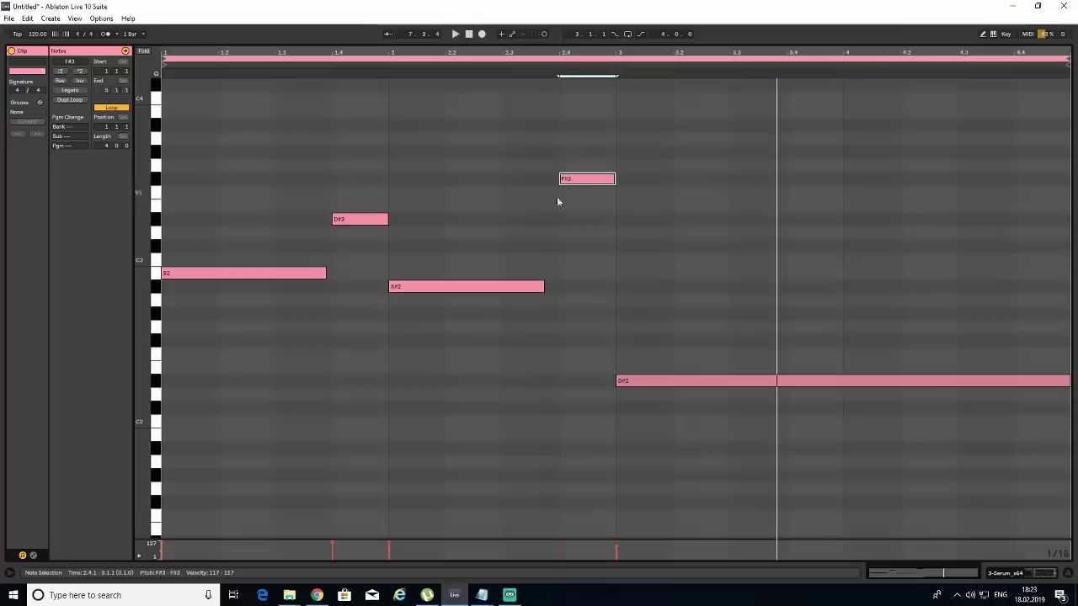
{"action": "left_click_drag", "start_coordinate": [542, 287], "coordinate": [557, 293]}
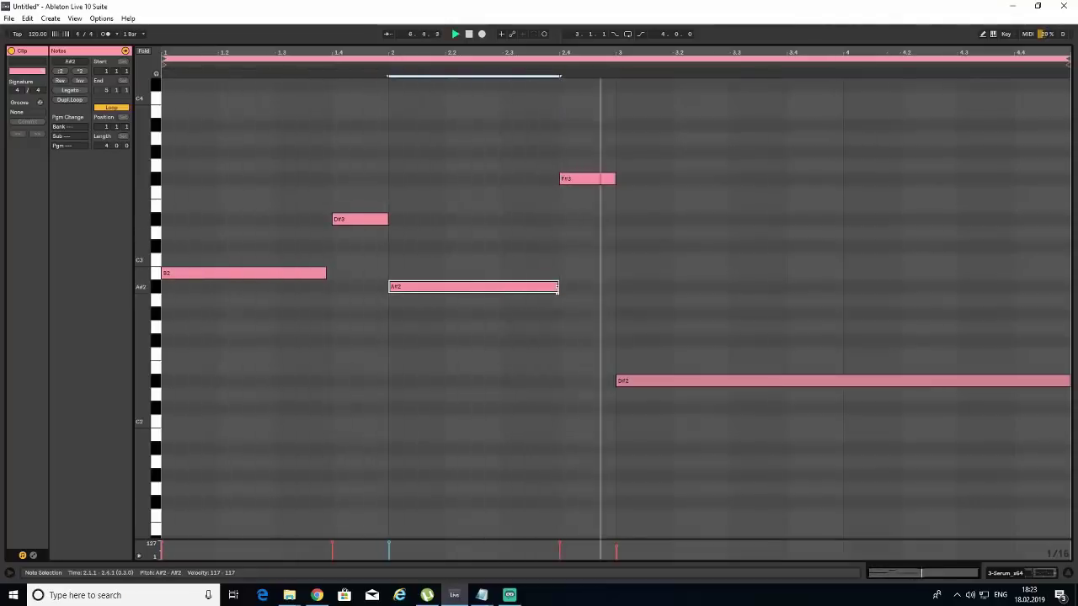
- Return to the arrangement, duplicate track 3's edited clip to bars 9 and 13, and shorten the last copy to end at 16.4
{"action": "left_click", "coordinate": [1068, 569]}
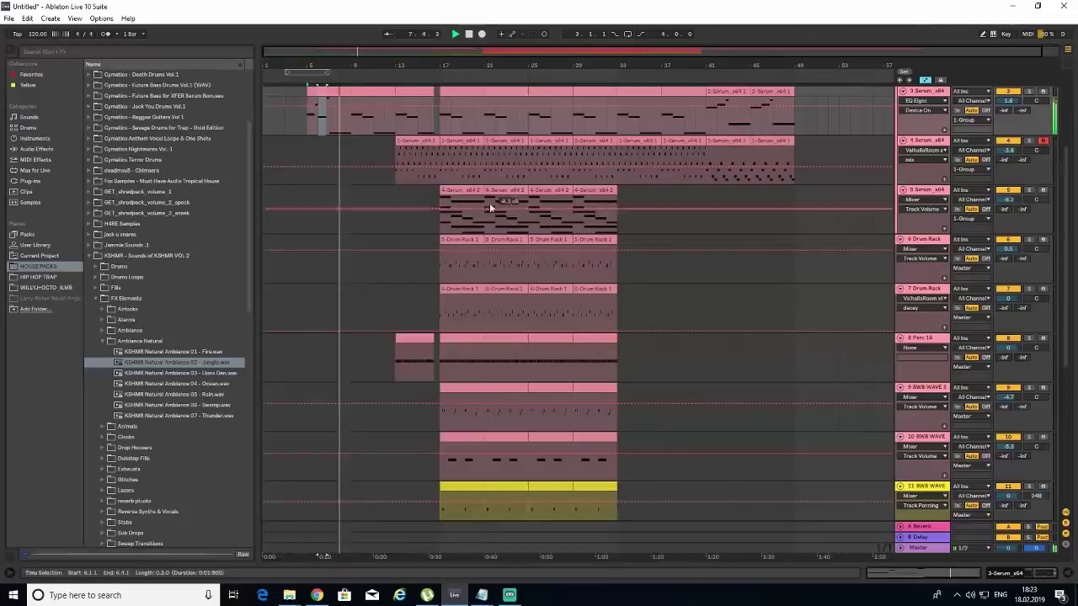
{"action": "key", "text": "ctrl+d"}
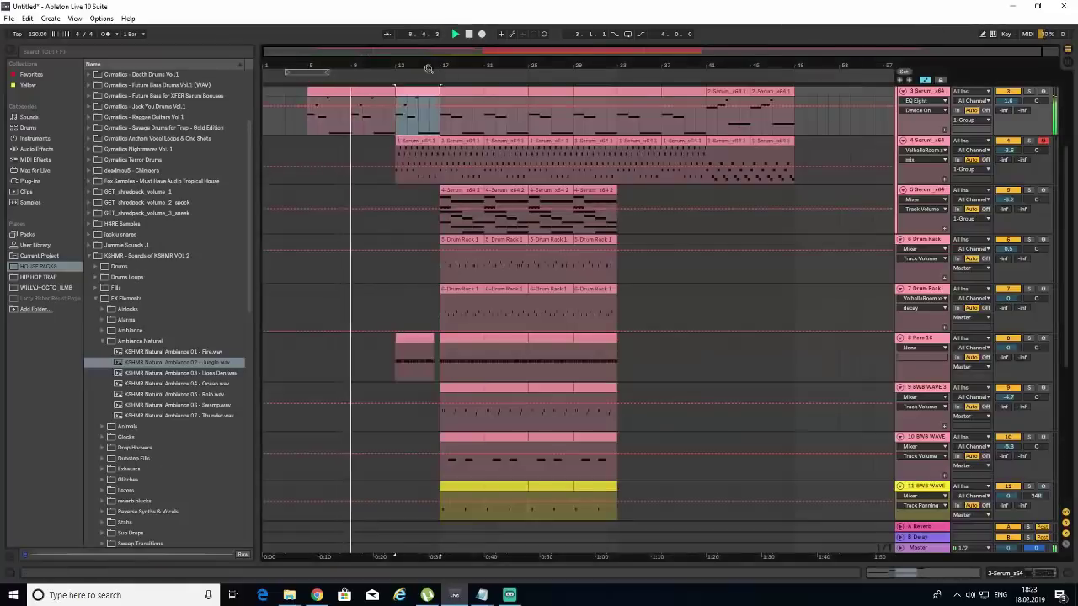
{"action": "key", "text": "plus"}
{"action": "left_click_drag", "start_coordinate": [522, 90], "coordinate": [515, 90]}
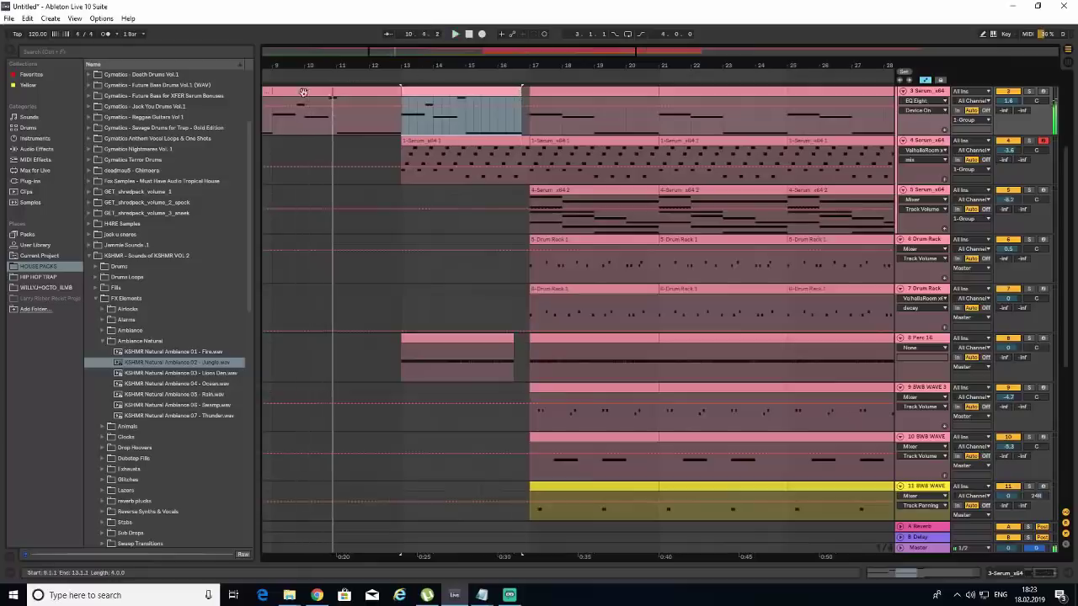
- Extend the B2 note in track 3's bar 9 clip to beat 1.4, return to the arrangement and set the insert mark at 16.4
{"action": "double_click", "coordinate": [383, 91]}
{"action": "key", "text": "space"}
{"action": "left_click", "coordinate": [327, 274]}
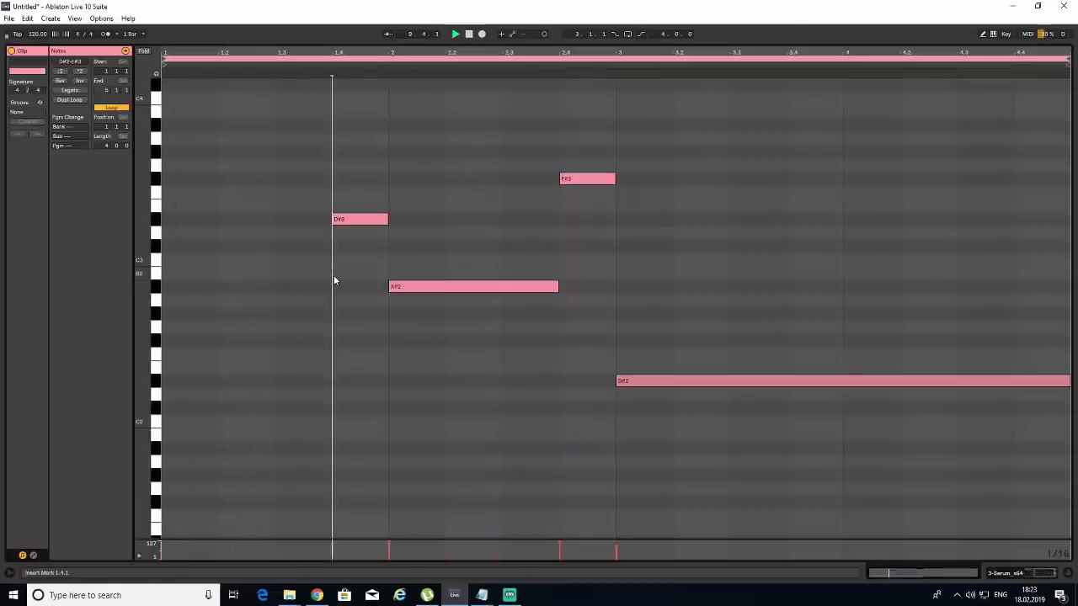
{"action": "left_click_drag", "start_coordinate": [327, 274], "coordinate": [332, 274]}
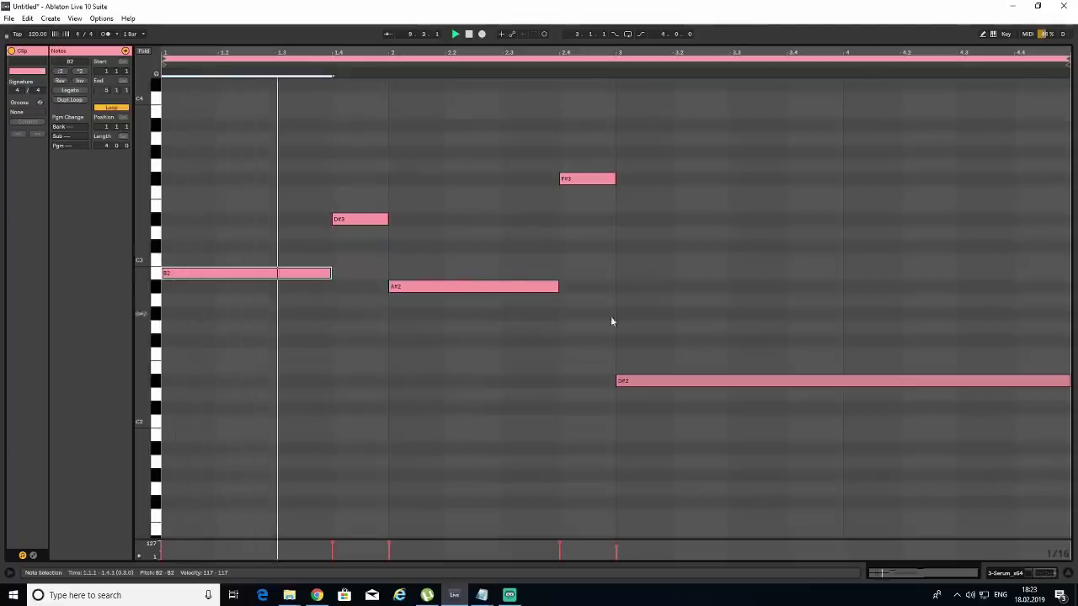
{"action": "left_click", "coordinate": [1033, 573]}
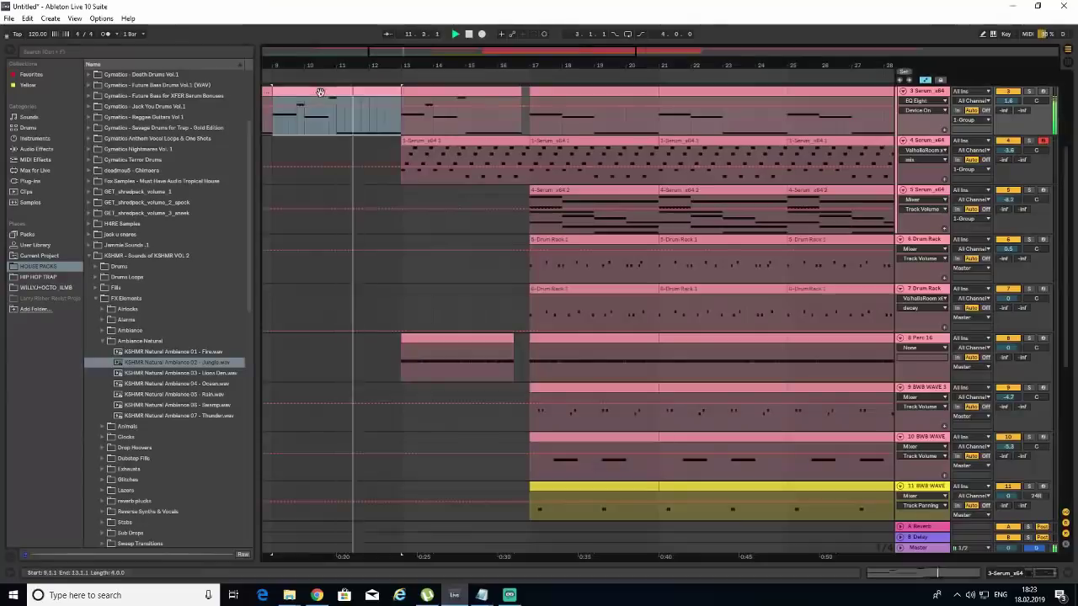
{"action": "left_click", "coordinate": [521, 96]}
{"action": "scroll", "coordinate": [523, 100], "scroll_direction": "up", "scroll_amount": 1}
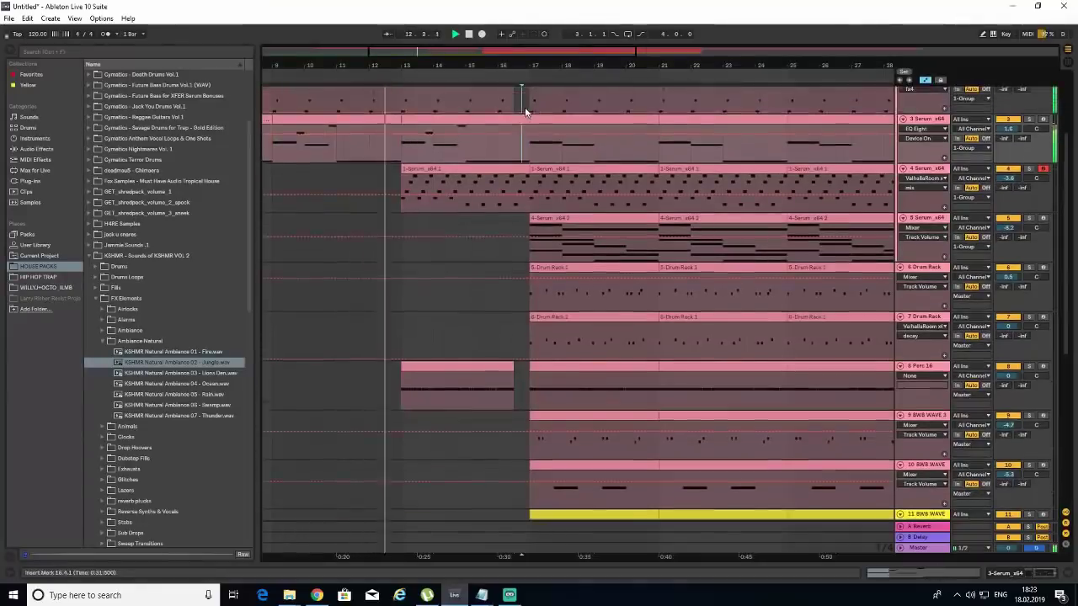
- Try to paste a copy of track 3's bass clip at bar 5
{"action": "left_click_drag", "start_coordinate": [514, 144], "coordinate": [529, 125]}
{"action": "left_click_drag", "start_coordinate": [534, 69], "coordinate": [505, 33]}
{"action": "left_click", "coordinate": [394, 121]}
{"action": "left_click", "coordinate": [322, 158]}
{"action": "key", "text": "ctrl+v"}
{"action": "key", "text": "ctrl+z"}
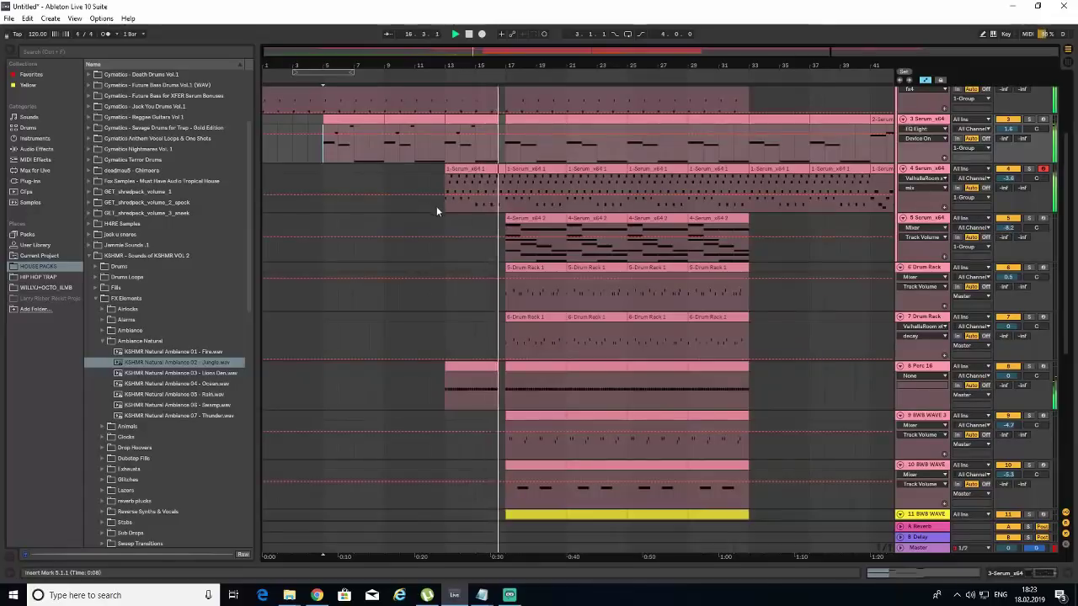
- Replace track 3's bass clips from bar 17 to bar 33 with copies of the varied intro bass clip
{"action": "left_click", "coordinate": [503, 158]}
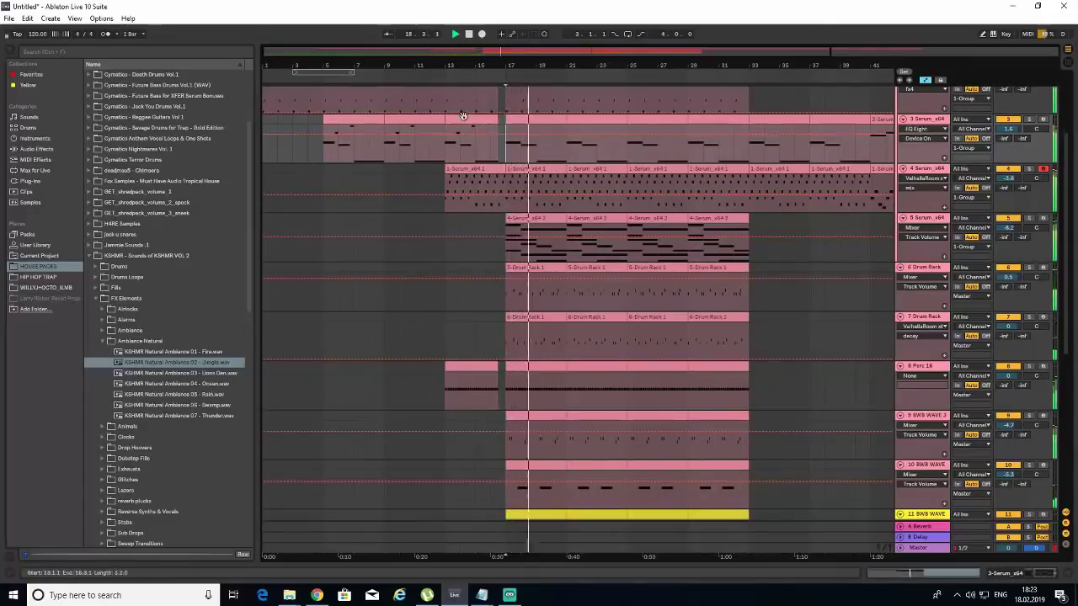
{"action": "left_click", "coordinate": [462, 117]}
{"action": "key", "text": "Left"}
{"action": "key", "text": "Right"}
{"action": "key", "text": "Right"}
{"action": "key", "text": "ctrl+d"}
{"action": "key", "text": "ctrl+d"}
- Play the drop from bar 17 and set track 3's volume to 2.3
{"action": "left_click", "coordinate": [509, 148]}
{"action": "key", "text": "space"}
{"action": "key", "text": "space"}
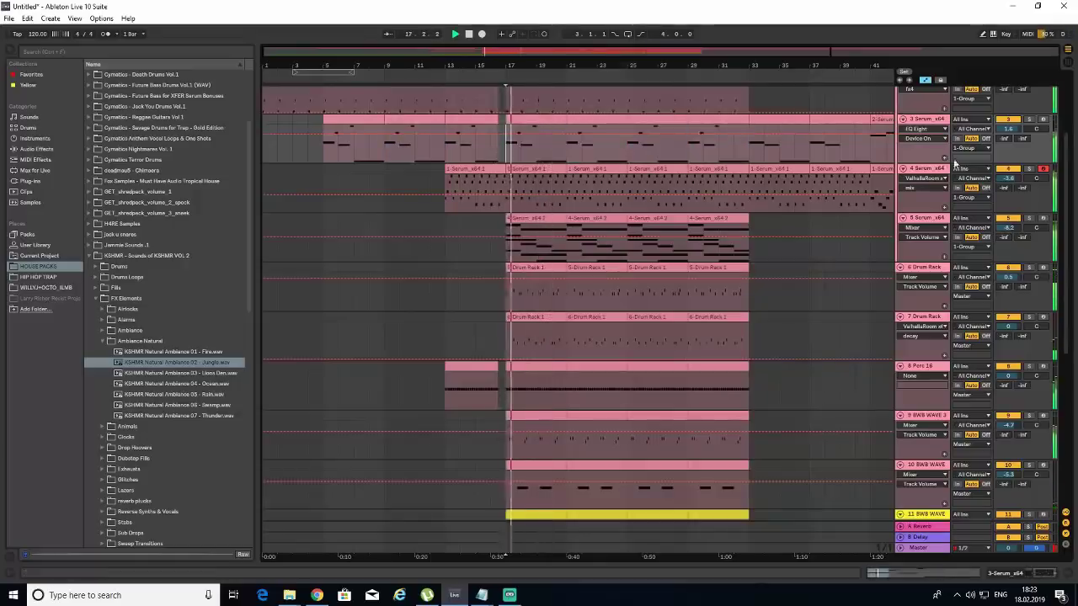
{"action": "left_click_drag", "start_coordinate": [1009, 134], "coordinate": [1009, 128]}
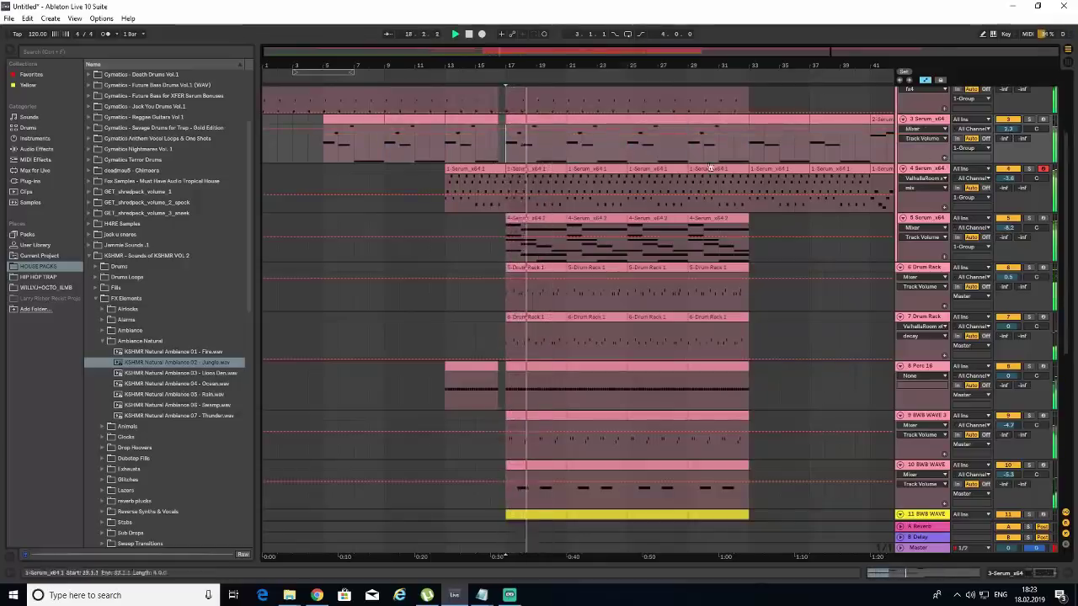
{"action": "left_click", "coordinate": [566, 147]}
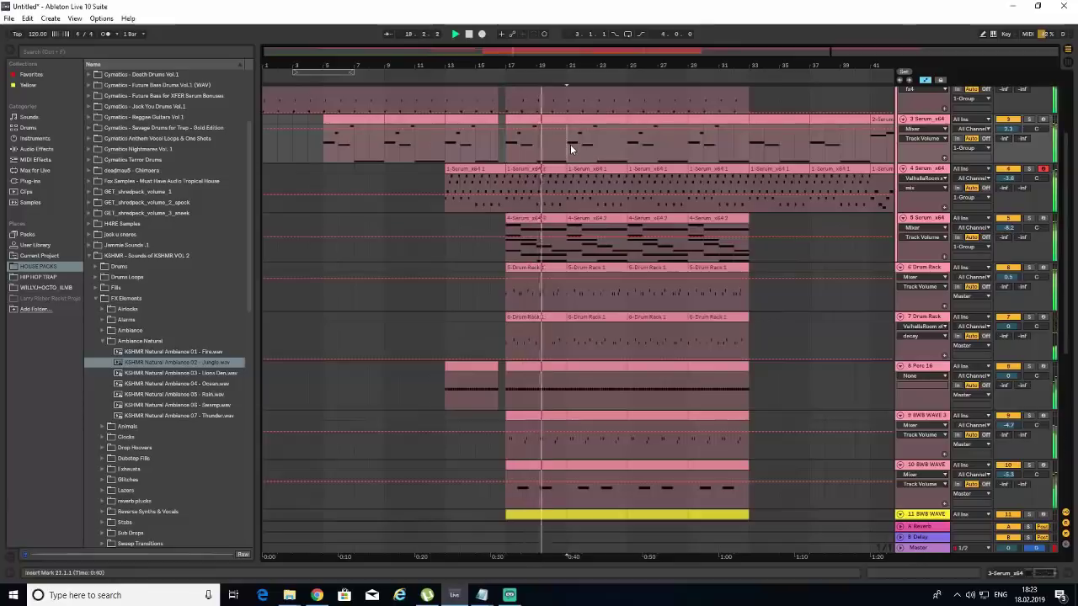
- Insert a new audio track below track 12
{"action": "left_click_drag", "start_coordinate": [588, 66], "coordinate": [587, 44]}
{"action": "scroll", "coordinate": [578, 274], "scroll_direction": "down", "scroll_amount": 1}
{"action": "scroll", "coordinate": [589, 271], "scroll_direction": "up", "scroll_amount": 1}
{"action": "scroll", "coordinate": [711, 315], "scroll_direction": "down", "scroll_amount": 5}
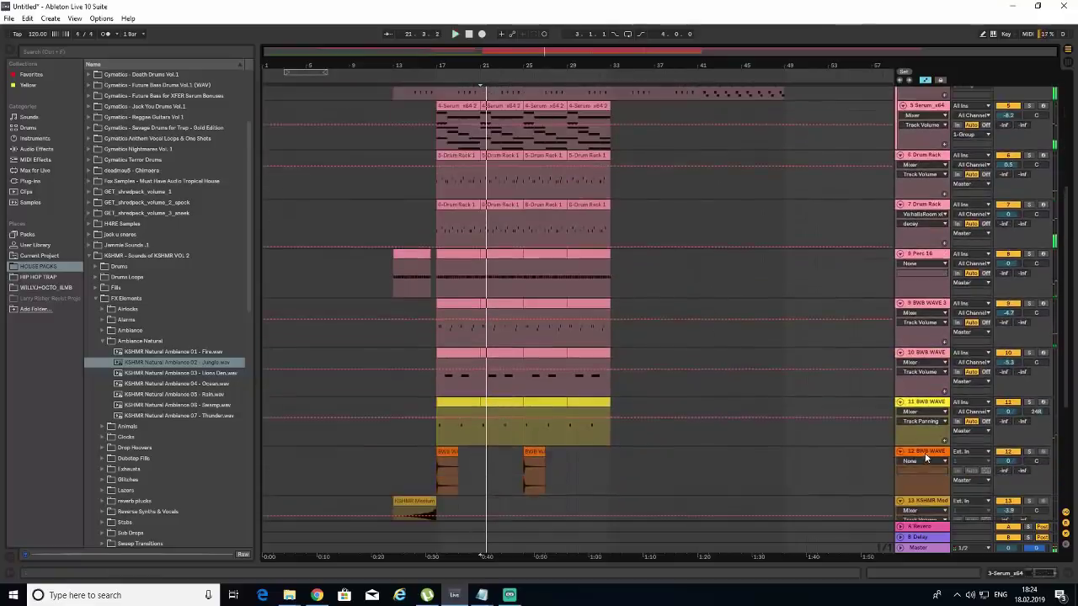
{"action": "right_click", "coordinate": [924, 457]}
{"action": "left_click", "coordinate": [957, 327]}
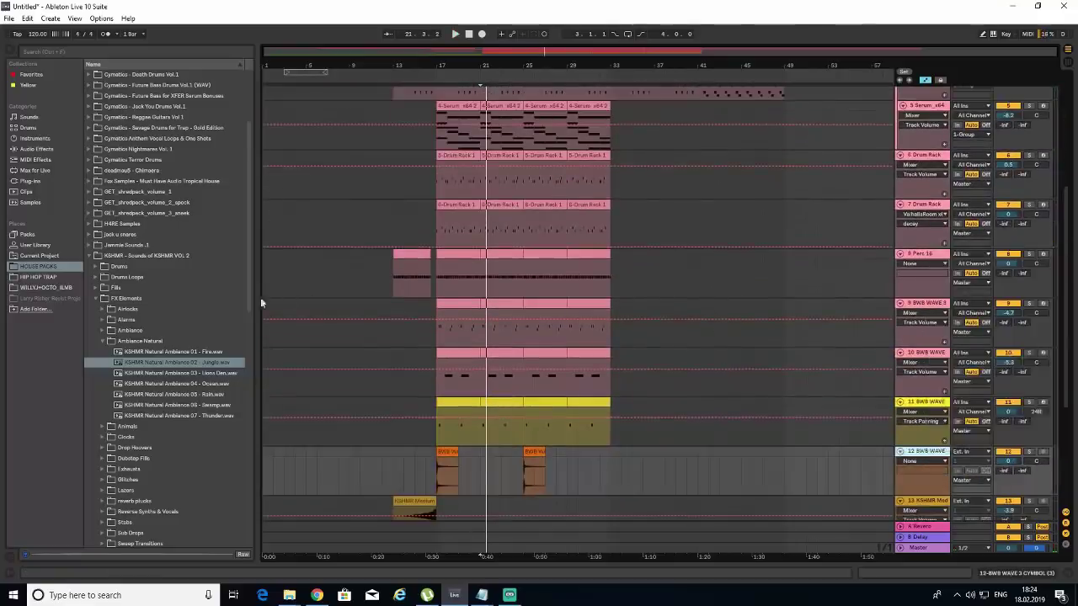
- Audition samples in the KSHMR Animals folder, and place Dog Wine (G#) at bar 18 on the new audio track
{"action": "left_click", "coordinate": [102, 341]}
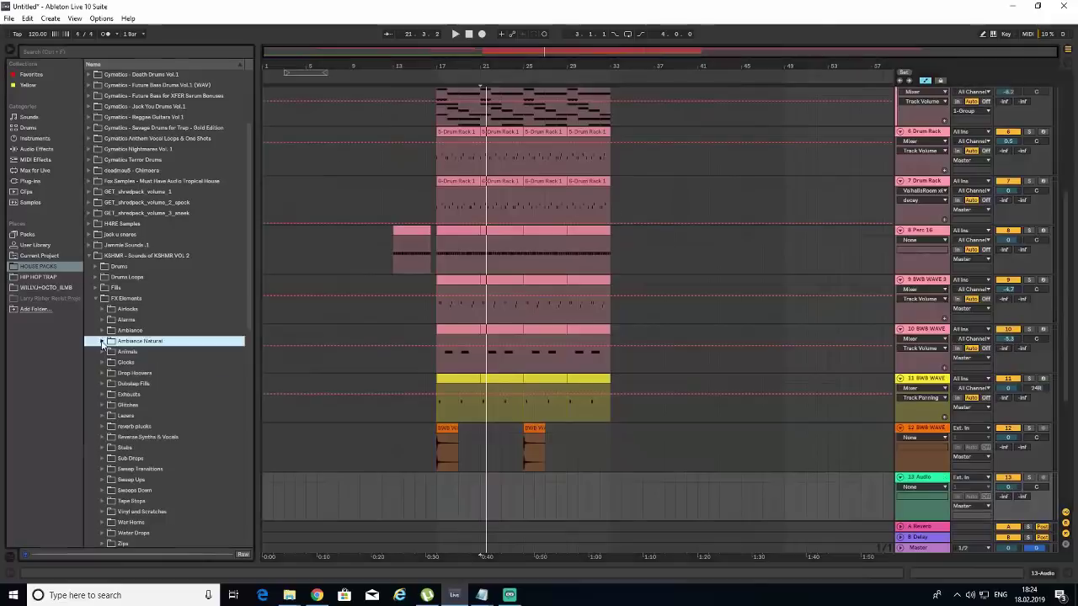
{"action": "double_click", "coordinate": [133, 351]}
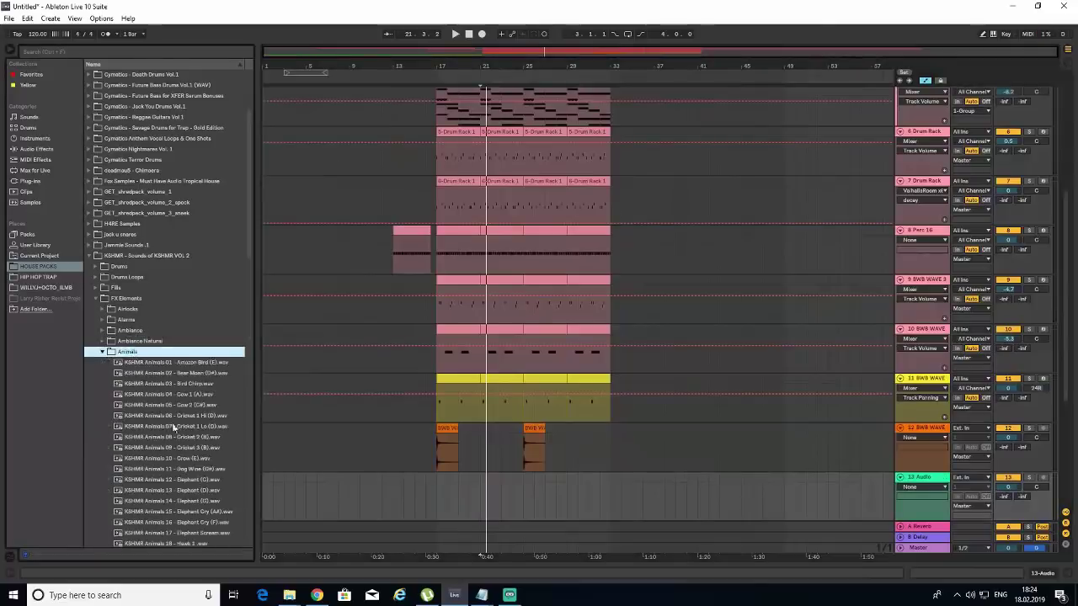
{"action": "scroll", "coordinate": [197, 393], "scroll_direction": "down", "scroll_amount": 5}
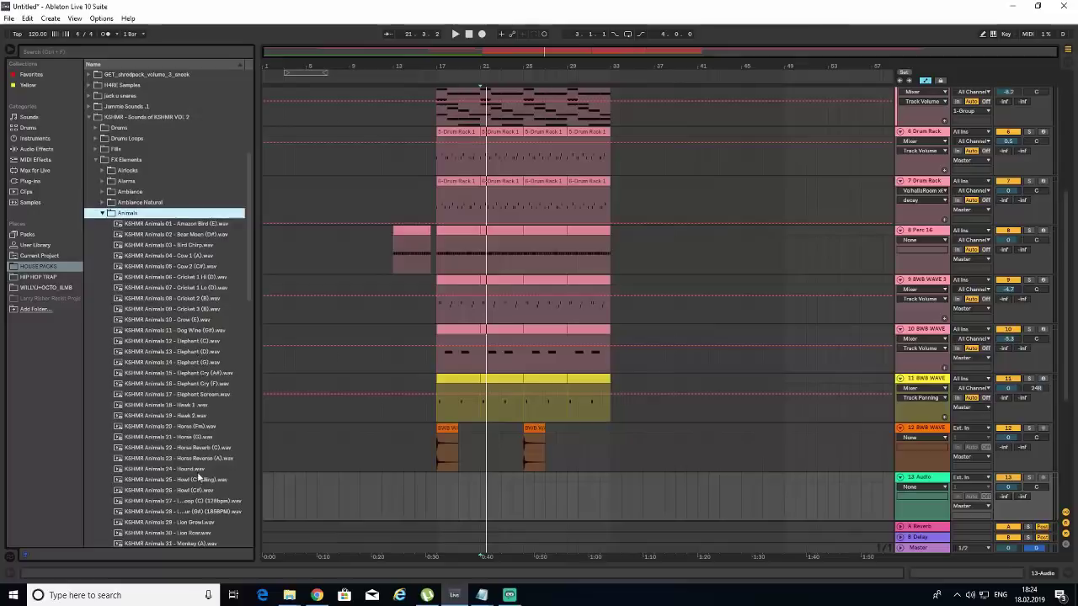
{"action": "left_click", "coordinate": [179, 413]}
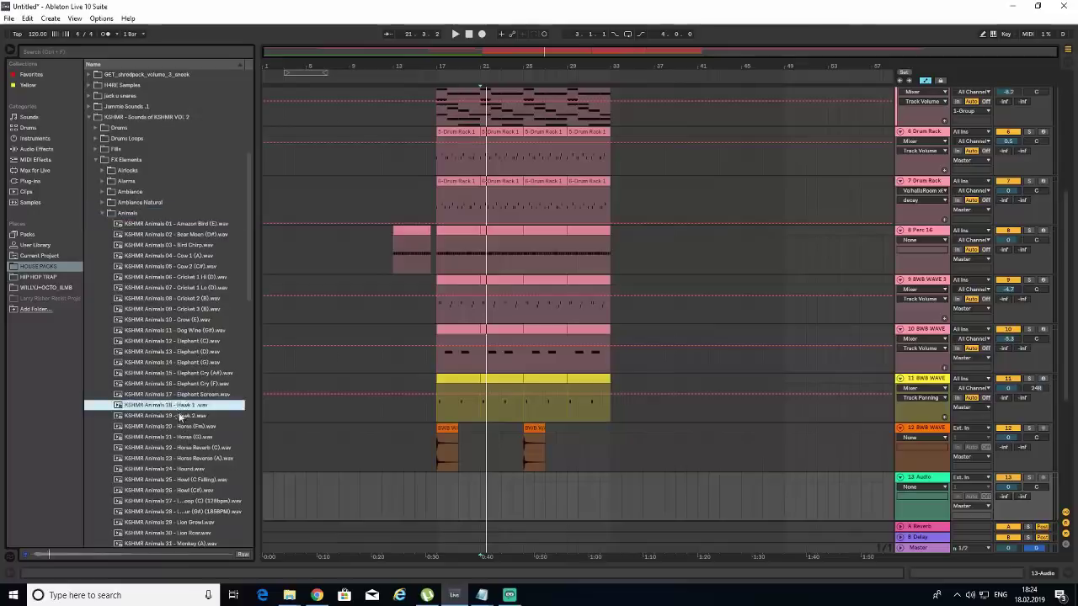
{"action": "left_click", "coordinate": [191, 353]}
{"action": "left_click", "coordinate": [181, 372]}
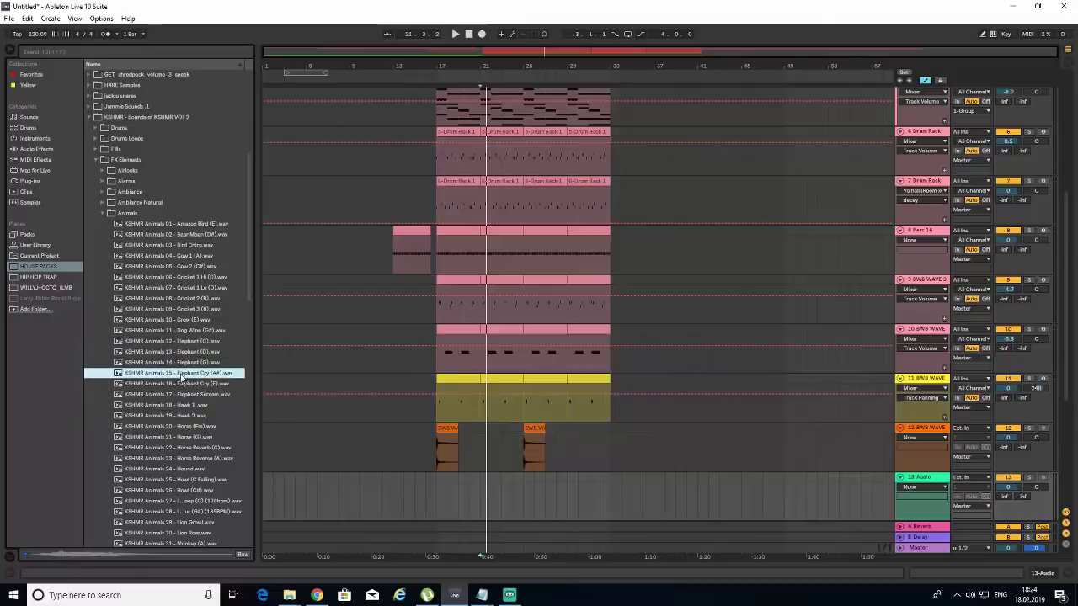
{"action": "left_click", "coordinate": [183, 362]}
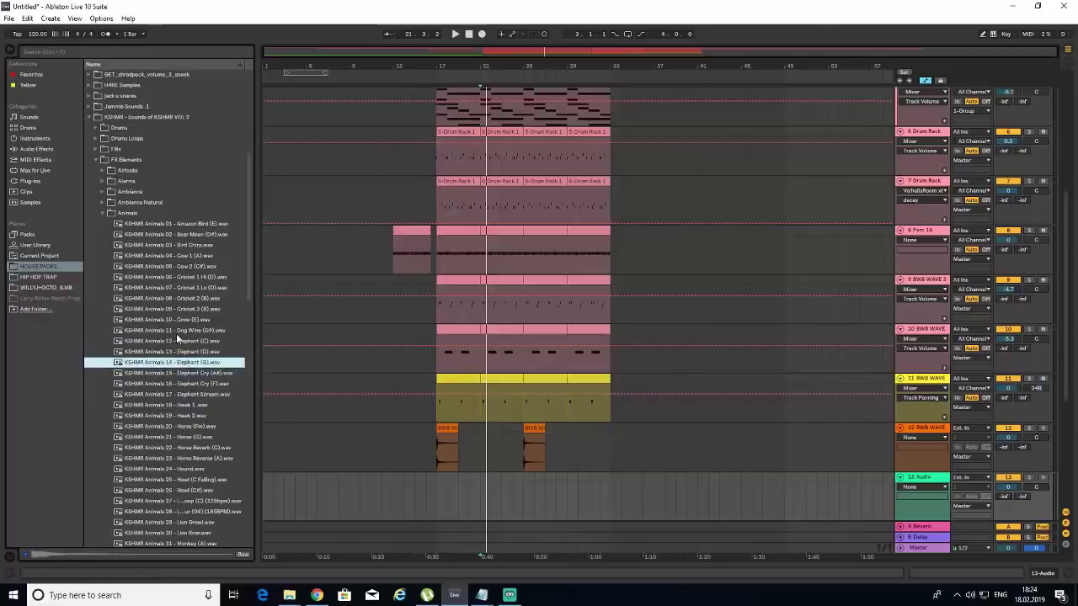
{"action": "left_click", "coordinate": [185, 330]}
{"action": "left_click_drag", "start_coordinate": [189, 334], "coordinate": [447, 496]}
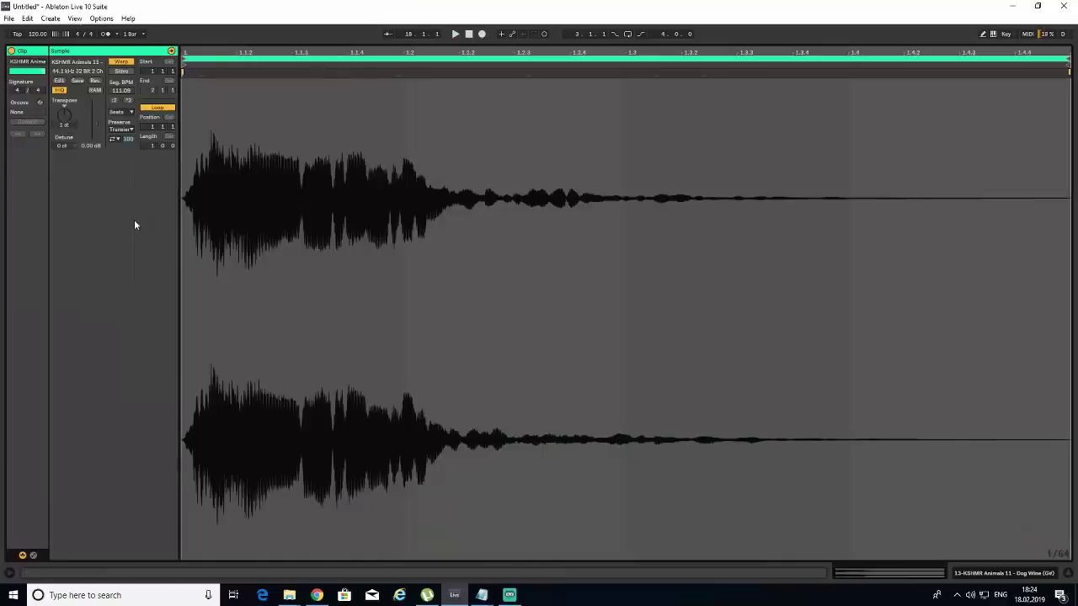
{"action": "key", "text": "space"}
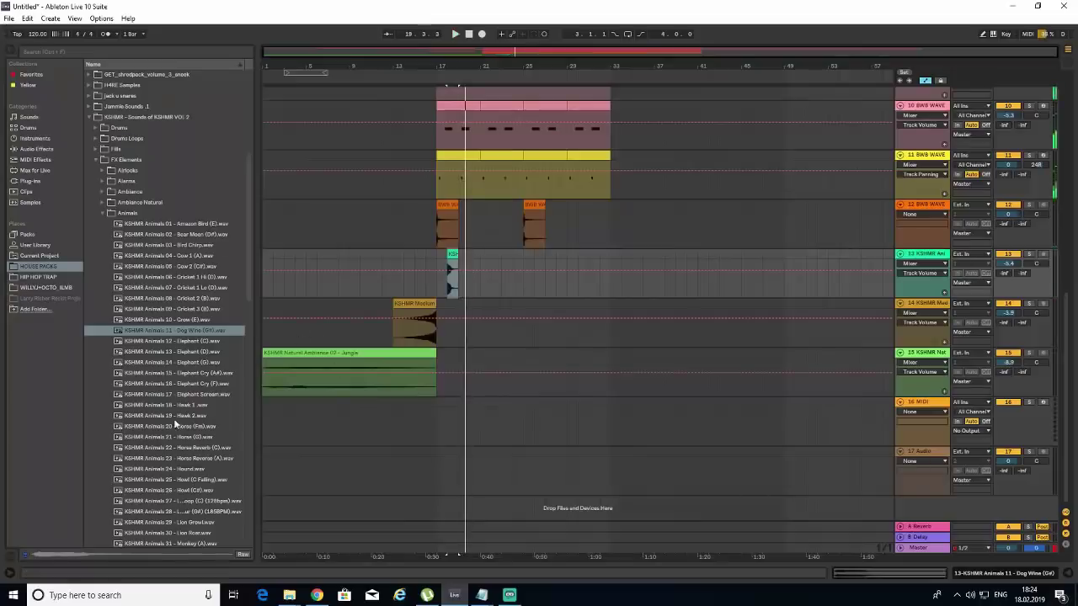
- Insert an audio track below track 13 and, after auditioning more animal samples, place the Lemur (G#) (185BPM) sample at bar 1
{"action": "left_click", "coordinate": [190, 438]}
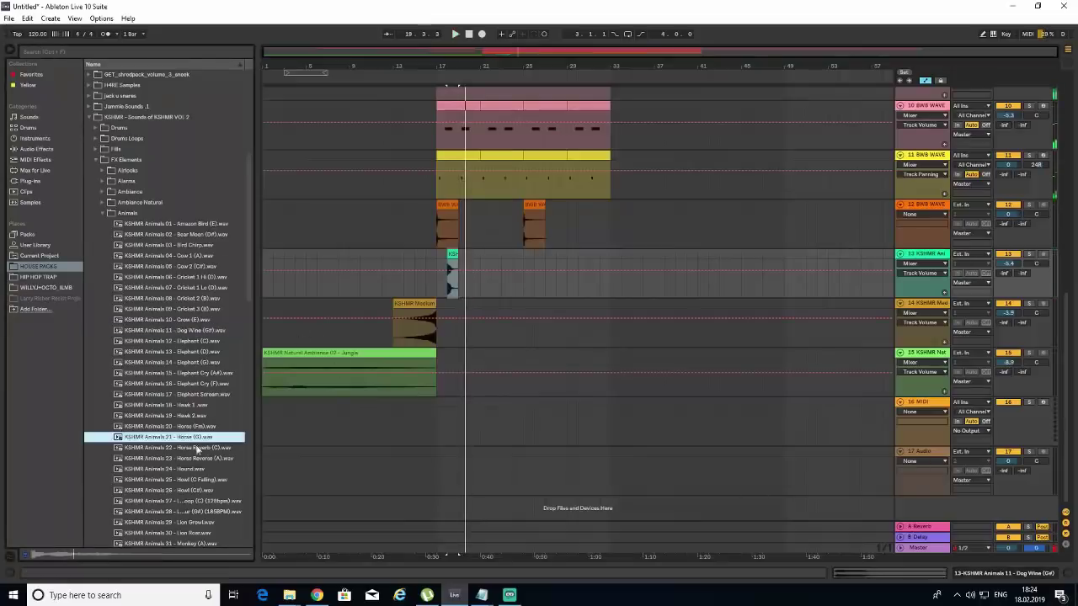
{"action": "left_click", "coordinate": [202, 468]}
{"action": "left_click", "coordinate": [189, 511]}
{"action": "scroll", "coordinate": [190, 501], "scroll_direction": "down", "scroll_amount": 2}
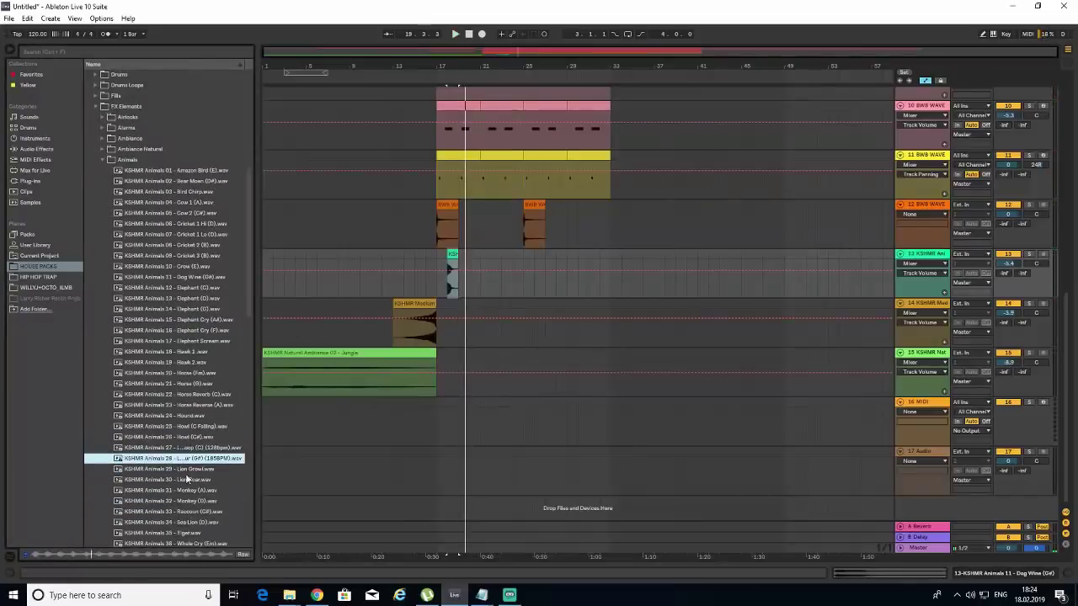
{"action": "right_click", "coordinate": [924, 257]}
{"action": "left_click", "coordinate": [944, 335]}
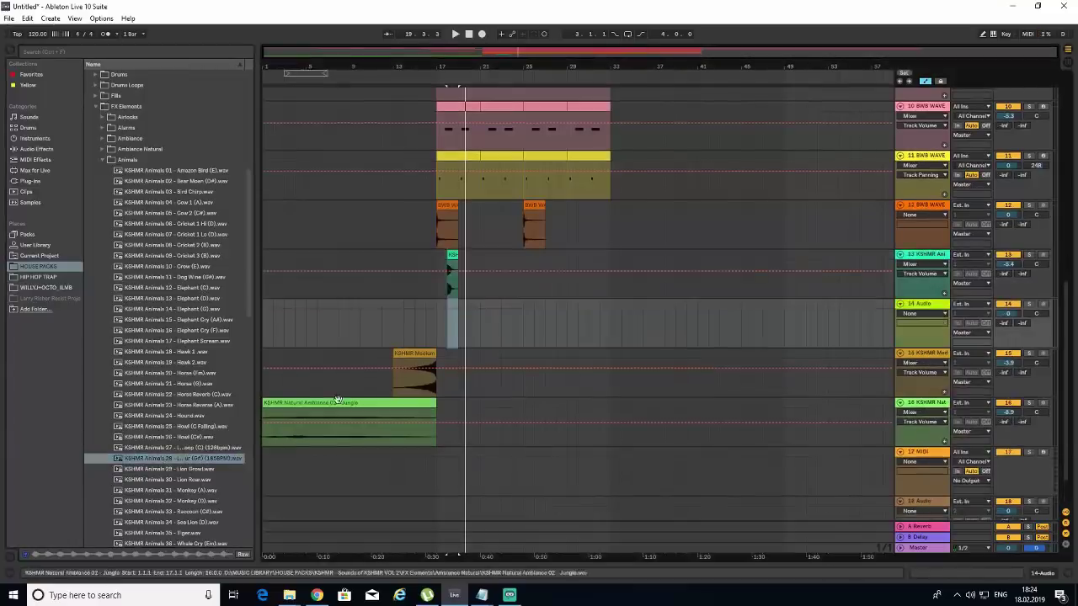
{"action": "left_click_drag", "start_coordinate": [178, 459], "coordinate": [268, 341]}
{"action": "key", "text": "space"}
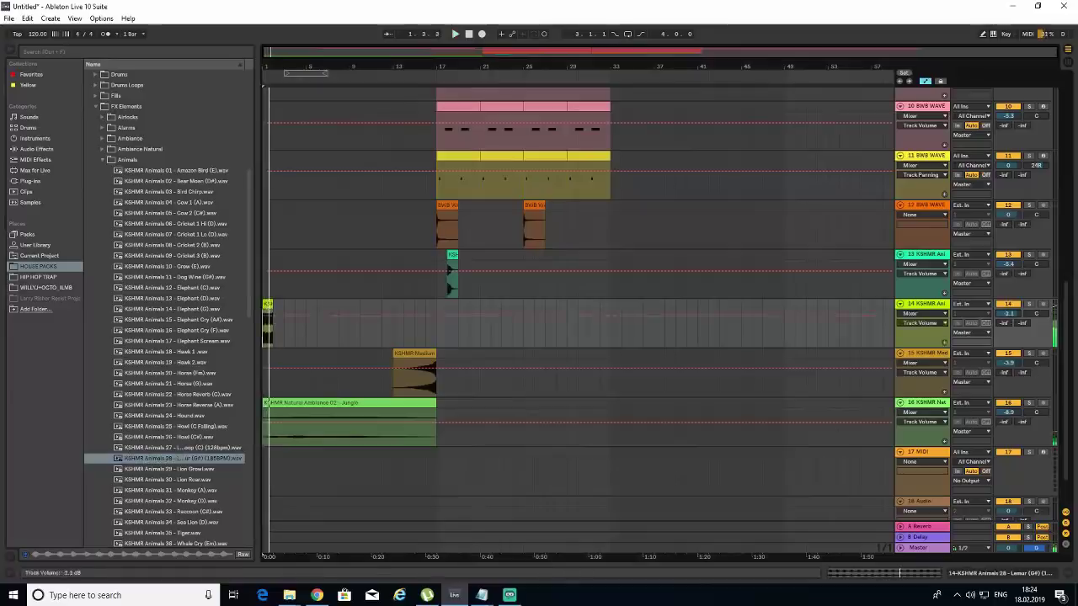
- Duplicate the Lemur clip four times in a row along track 14
{"action": "left_click", "coordinate": [268, 303]}
{"action": "key", "text": "ctrl+d"}
{"action": "key", "text": "ctrl+d"}
{"action": "key", "text": "ctrl+d"}
{"action": "key", "text": "ctrl+d"}
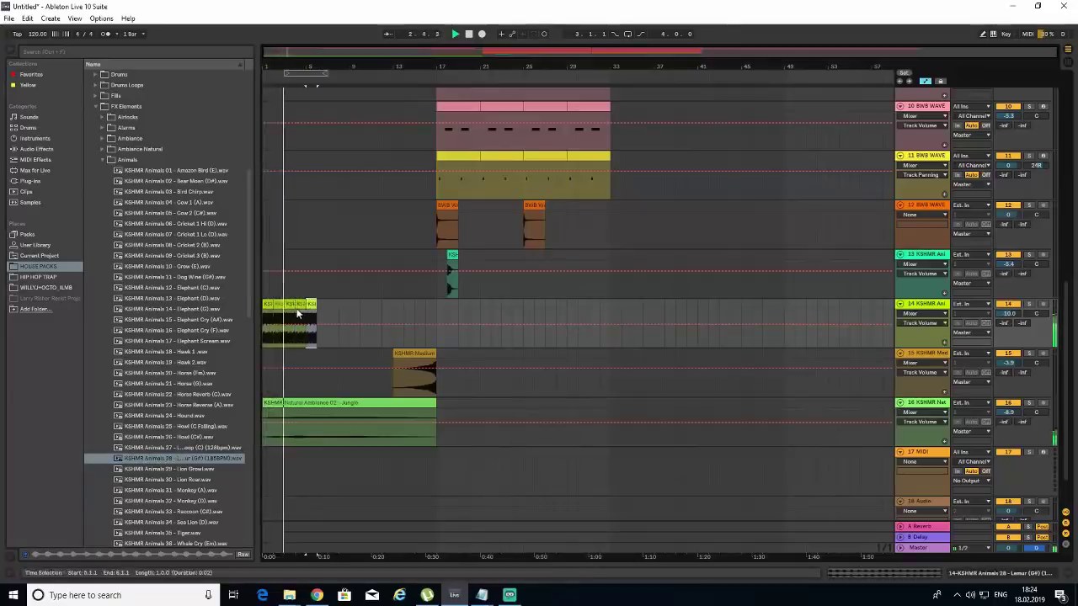
- Paste four Lemur clips across bars 13 to 17 and delete the Lemur clips at the song's start
{"action": "left_click", "coordinate": [393, 311]}
{"action": "key", "text": "ctrl+v"}
{"action": "key", "text": "space"}
{"action": "left_click_drag", "start_coordinate": [319, 306], "coordinate": [254, 308]}
{"action": "key", "text": "Delete"}
- Play from bar 12 and set the Lemur track's volume to -11.6
{"action": "left_click", "coordinate": [382, 333]}
{"action": "key", "text": "space"}
{"action": "left_click_drag", "start_coordinate": [1006, 319], "coordinate": [1006, 328]}
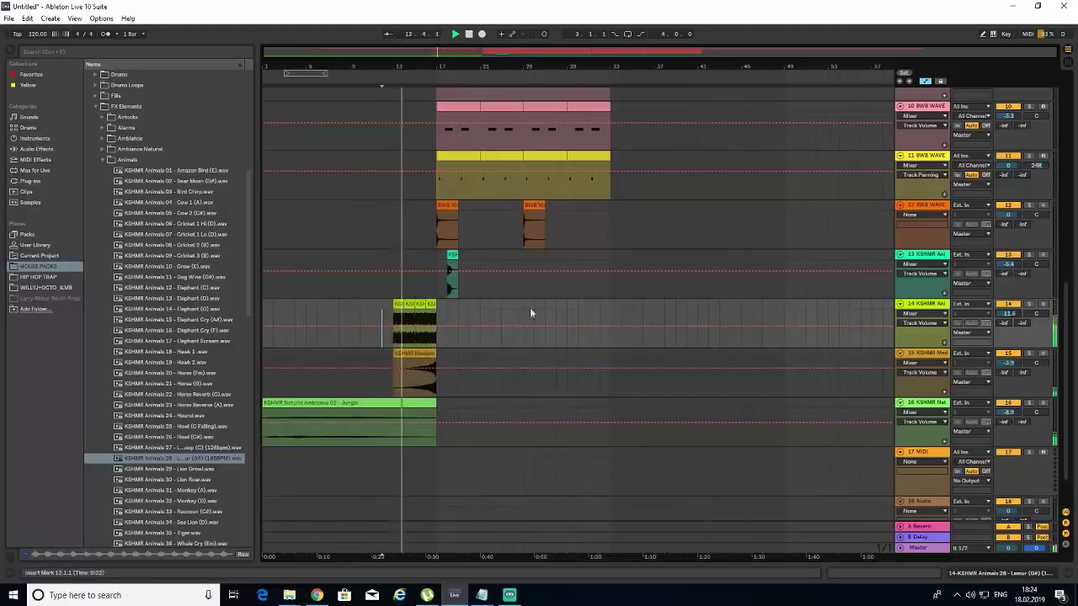
- Add the ValhallaRoom reverb plug-in to the Lemur track with its mix at 36.4%
{"action": "left_click", "coordinate": [1067, 573]}
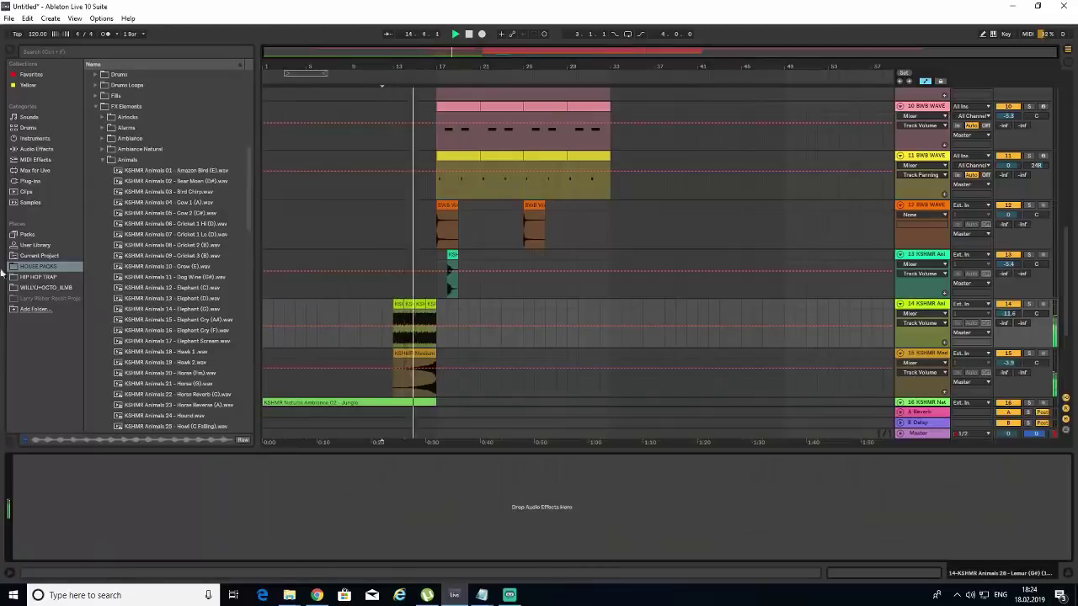
{"action": "left_click", "coordinate": [43, 181]}
{"action": "scroll", "coordinate": [151, 430], "scroll_direction": "down", "scroll_amount": 1}
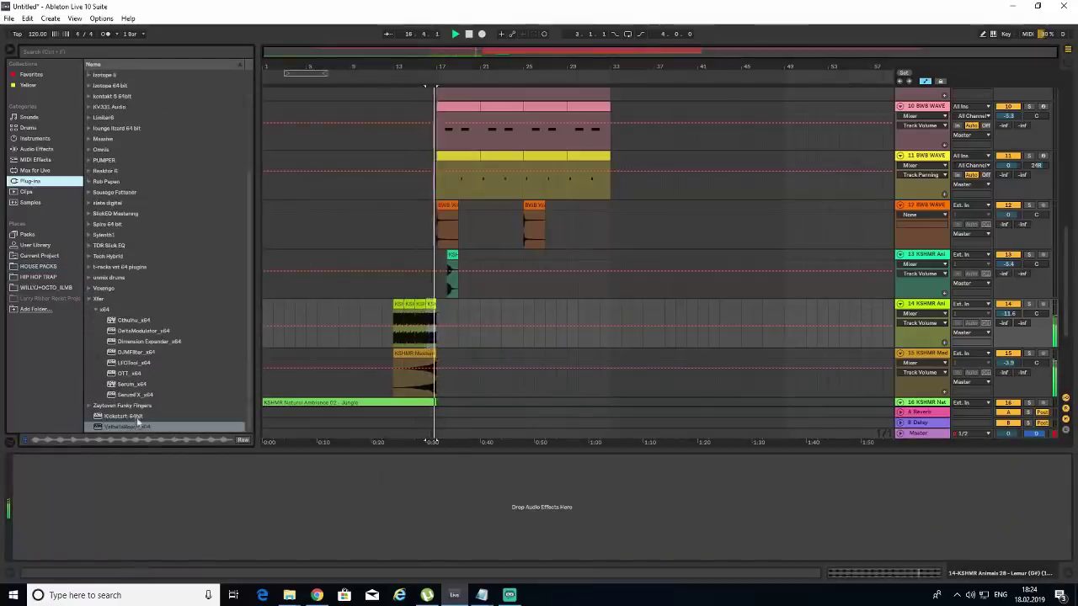
{"action": "left_click", "coordinate": [139, 427]}
{"action": "left_click_drag", "start_coordinate": [139, 427], "coordinate": [170, 485]}
{"action": "left_click_drag", "start_coordinate": [311, 278], "coordinate": [311, 273]}
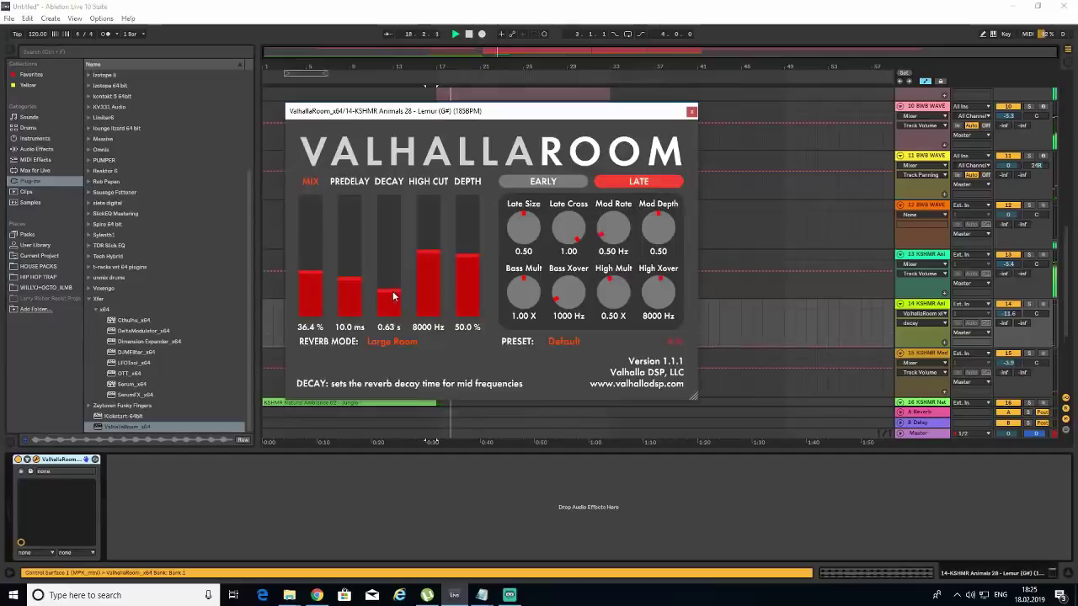
{"action": "left_click", "coordinate": [691, 111]}
- Move the Dog Wine clip on track 13 from bar 18 to bar 22, and hide the device view
{"action": "left_click", "coordinate": [450, 266]}
{"action": "left_click_drag", "start_coordinate": [449, 266], "coordinate": [494, 266]}
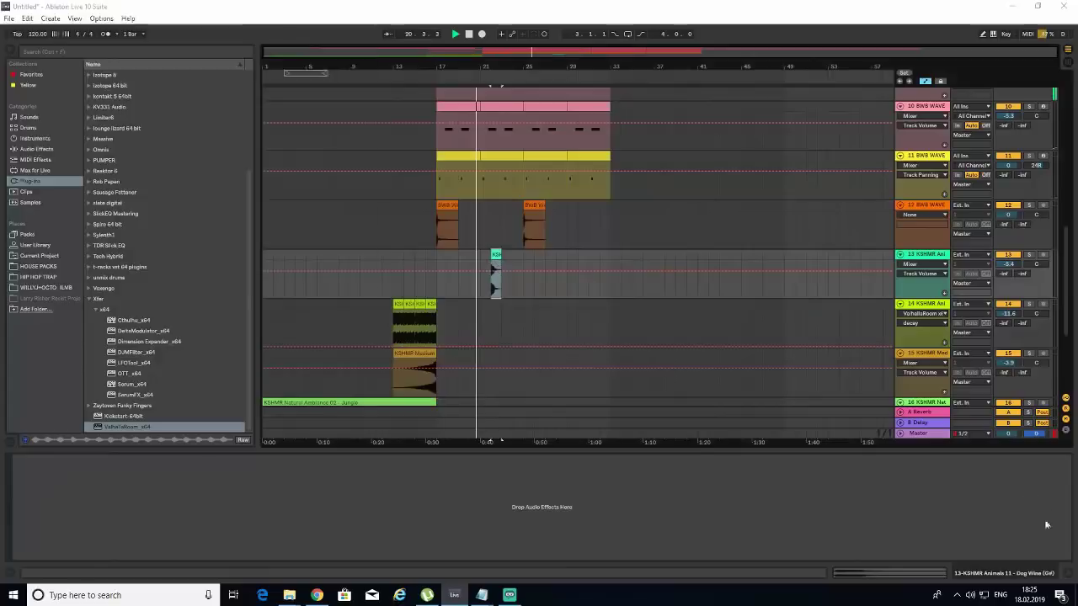
{"action": "key", "text": "ctrl+s"}
{"action": "left_click", "coordinate": [341, 272]}
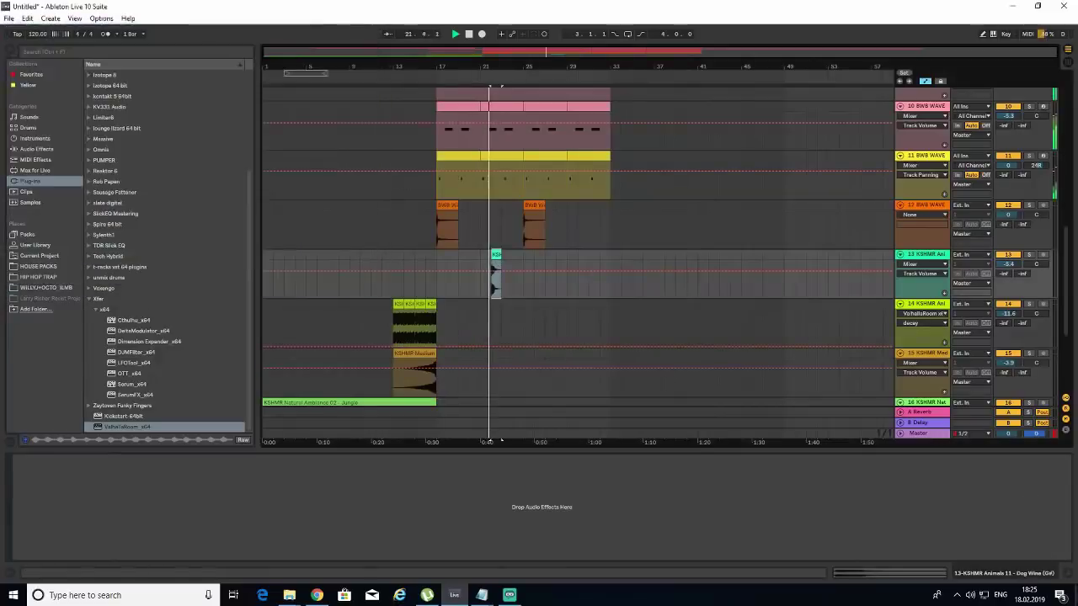
{"action": "left_click", "coordinate": [1068, 580]}
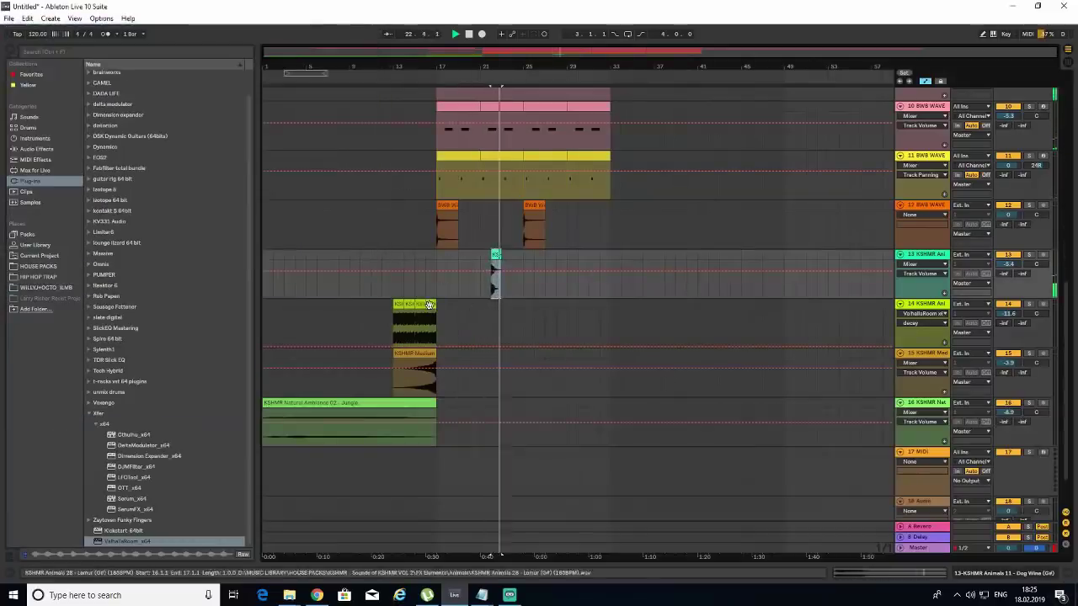
- Copy the group of four Lemur clips to bars 25 and 29 on track 14
{"action": "left_click", "coordinate": [522, 329]}
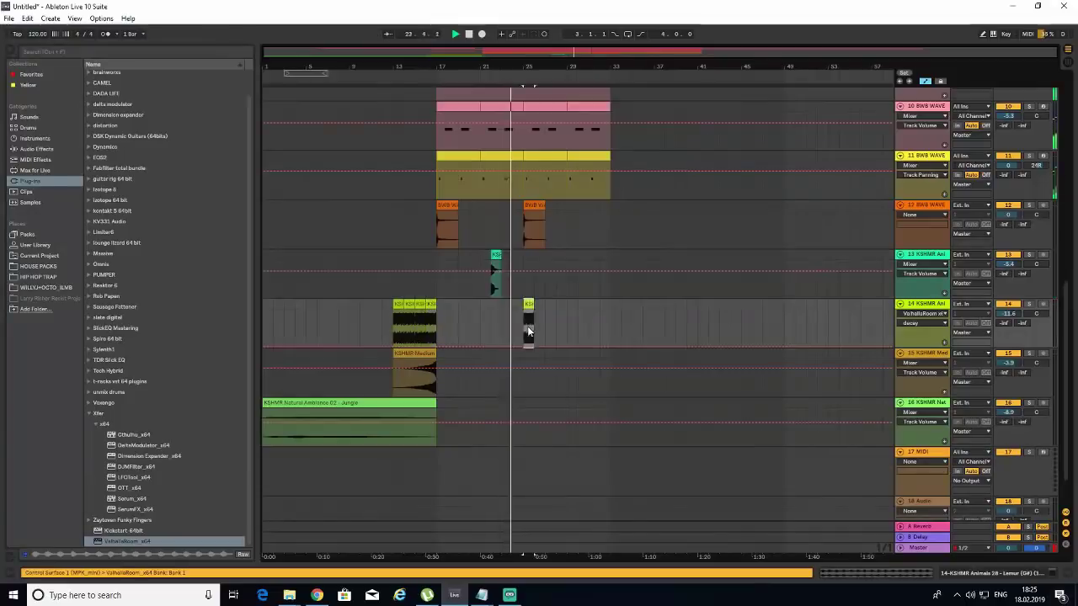
{"action": "key", "text": "ctrl+v"}
{"action": "key", "text": "ctrl+v"}
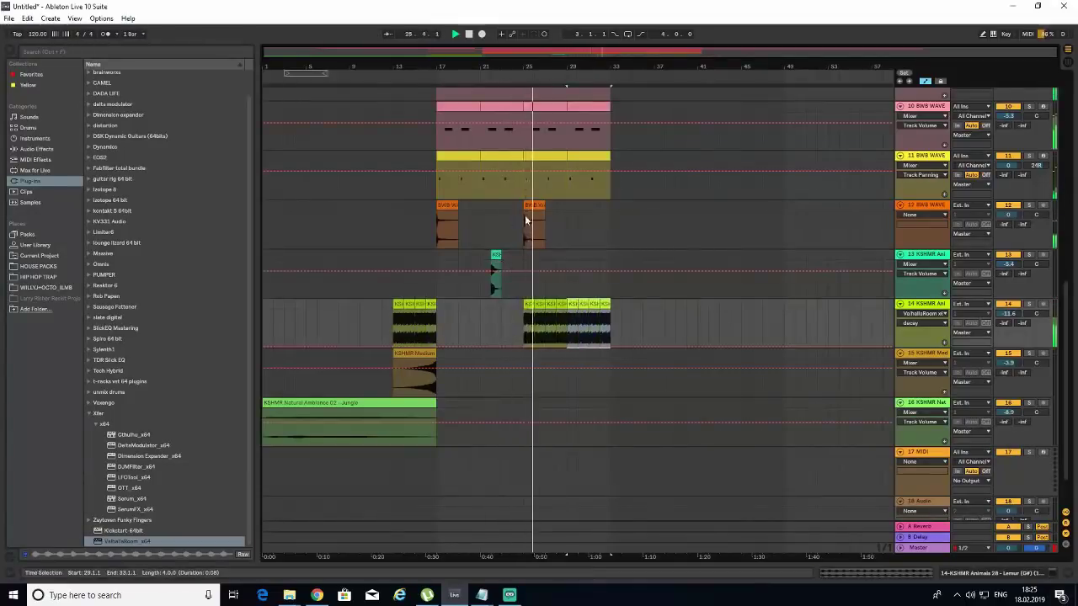
- Insert a new audio track below the Lemur track
{"action": "left_click", "coordinate": [933, 306]}
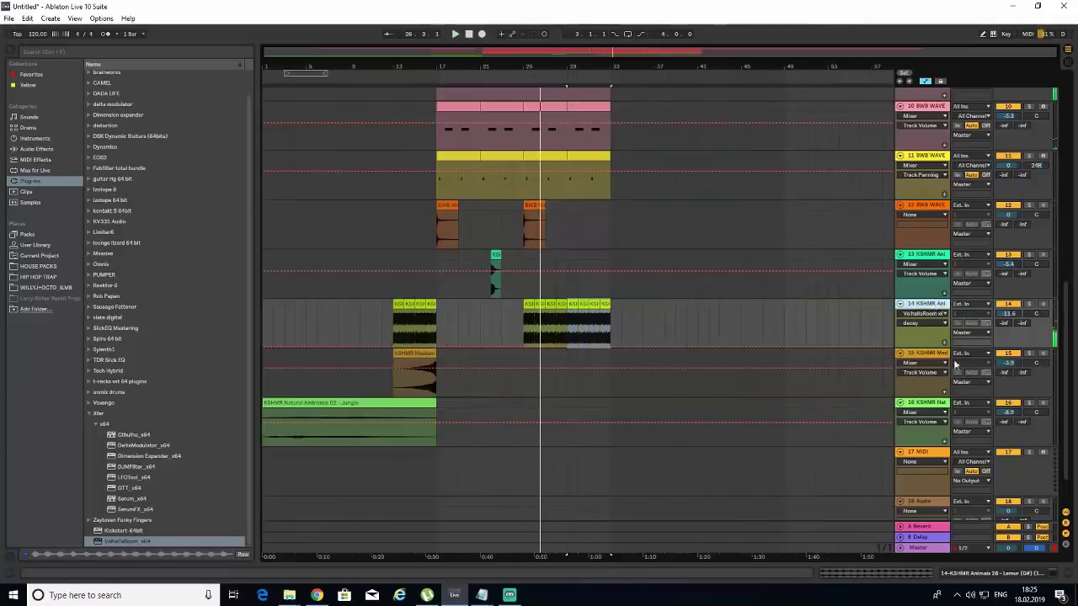
{"action": "right_click", "coordinate": [926, 305]}
{"action": "left_click", "coordinate": [939, 392]}
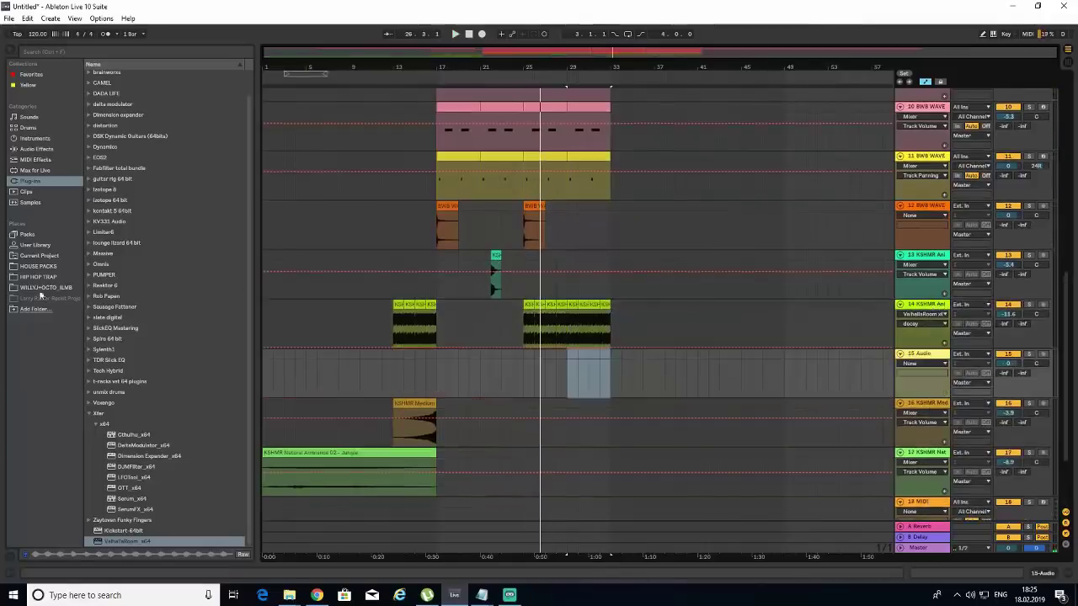
- Browse the House Packs to the Foley folder in the Drum One Shots of Cymatics - Savage Drums for Trap
{"action": "left_click", "coordinate": [38, 266]}
{"action": "scroll", "coordinate": [160, 190], "scroll_direction": "up", "scroll_amount": 2}
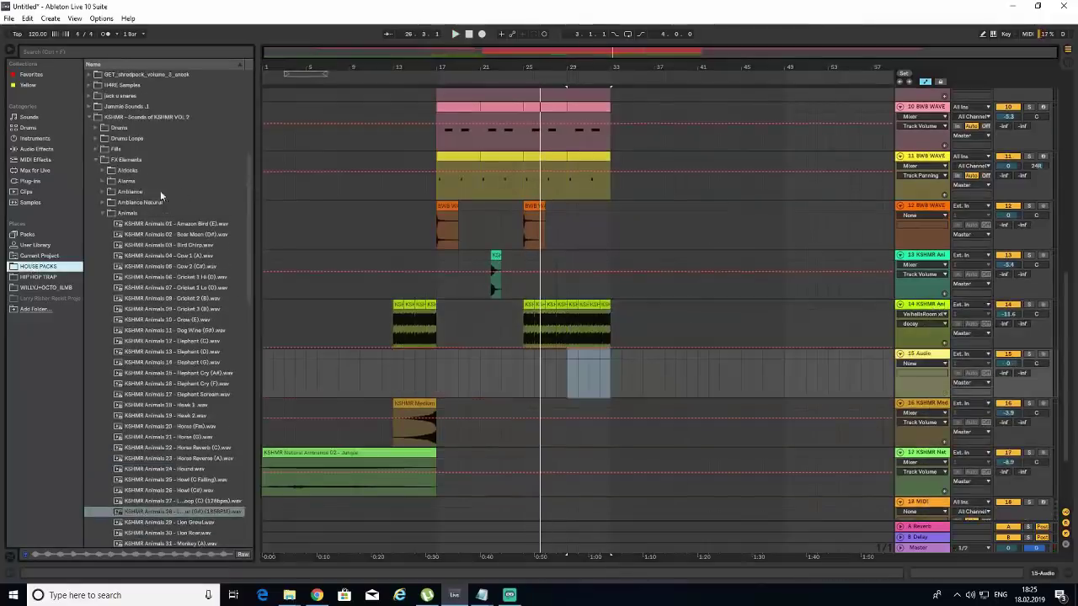
{"action": "left_click", "coordinate": [90, 118]}
{"action": "scroll", "coordinate": [147, 193], "scroll_direction": "up", "scroll_amount": 6}
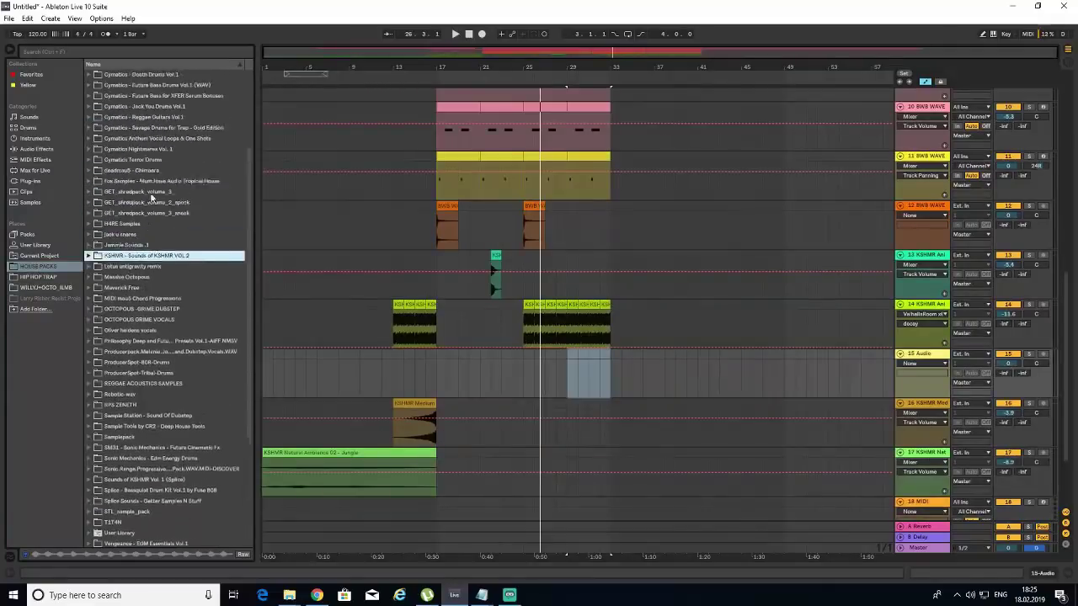
{"action": "scroll", "coordinate": [156, 210], "scroll_direction": "up", "scroll_amount": 3}
{"action": "double_click", "coordinate": [156, 234]}
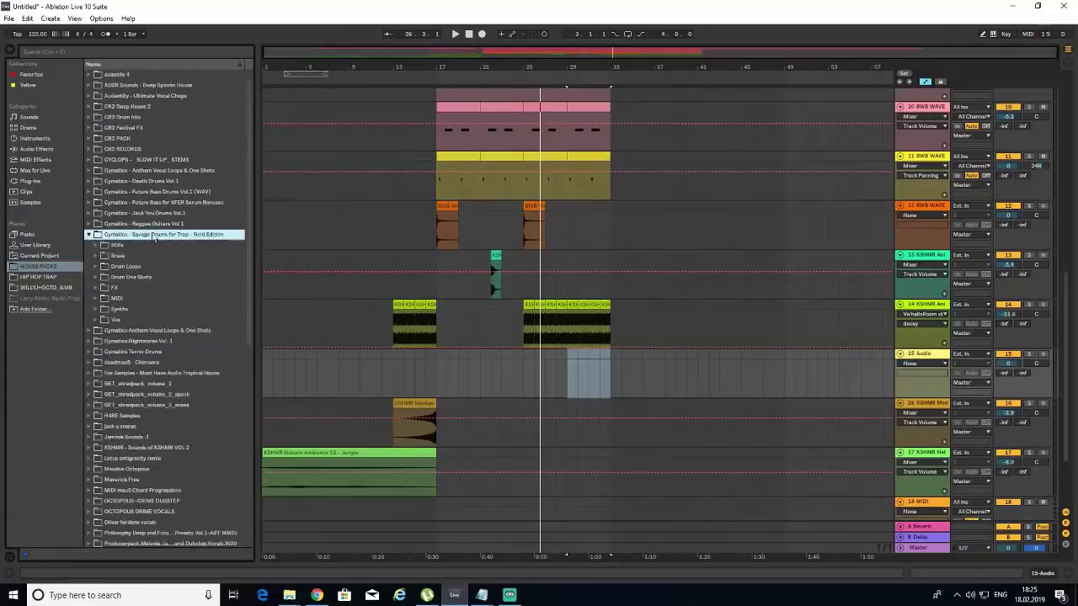
{"action": "double_click", "coordinate": [132, 278]}
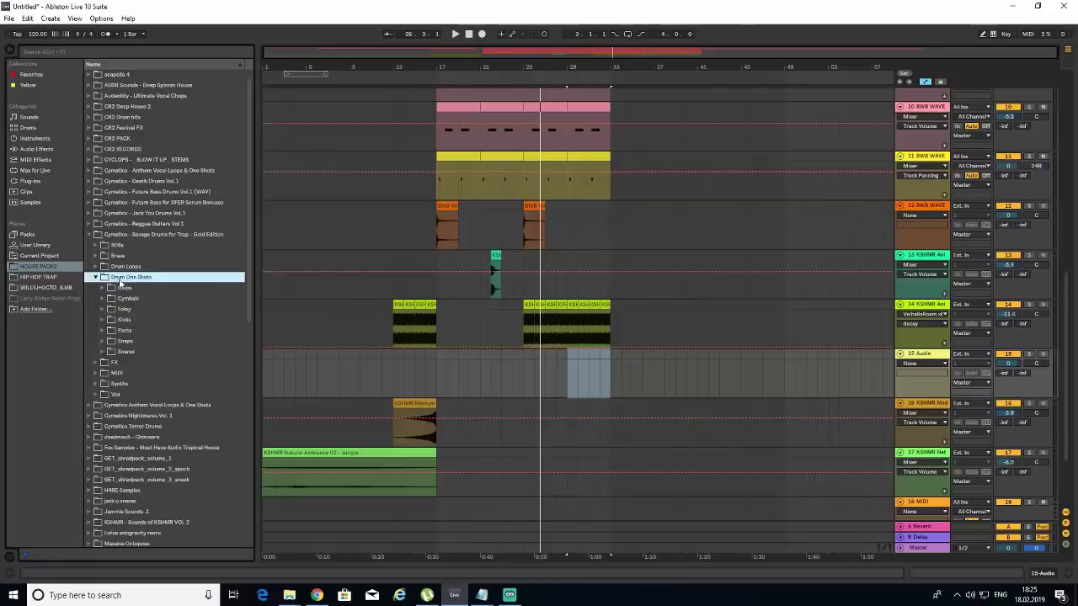
{"action": "left_click", "coordinate": [95, 277]}
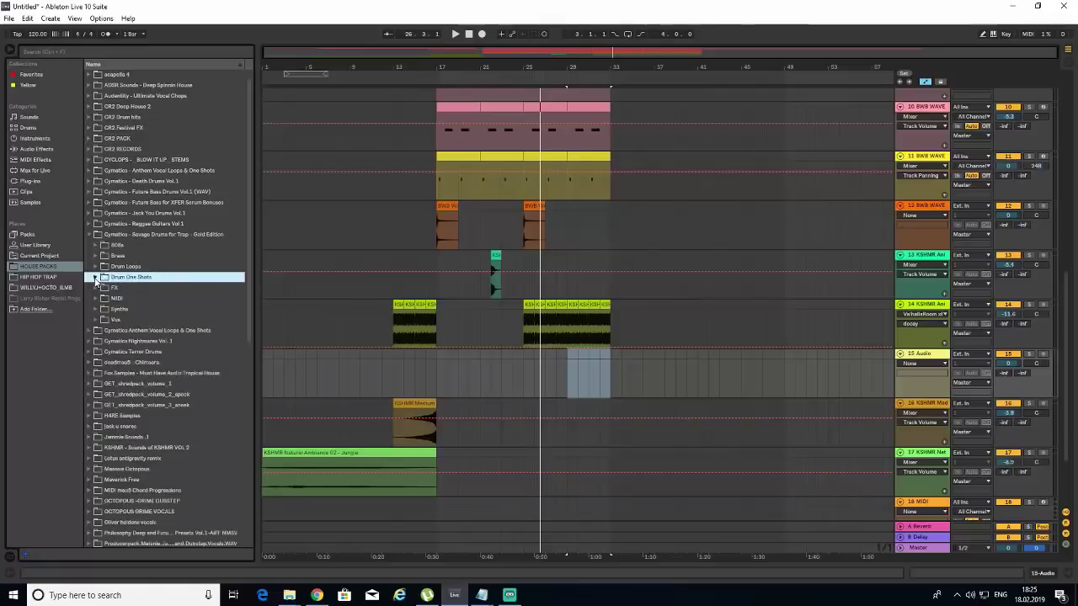
{"action": "double_click", "coordinate": [109, 289]}
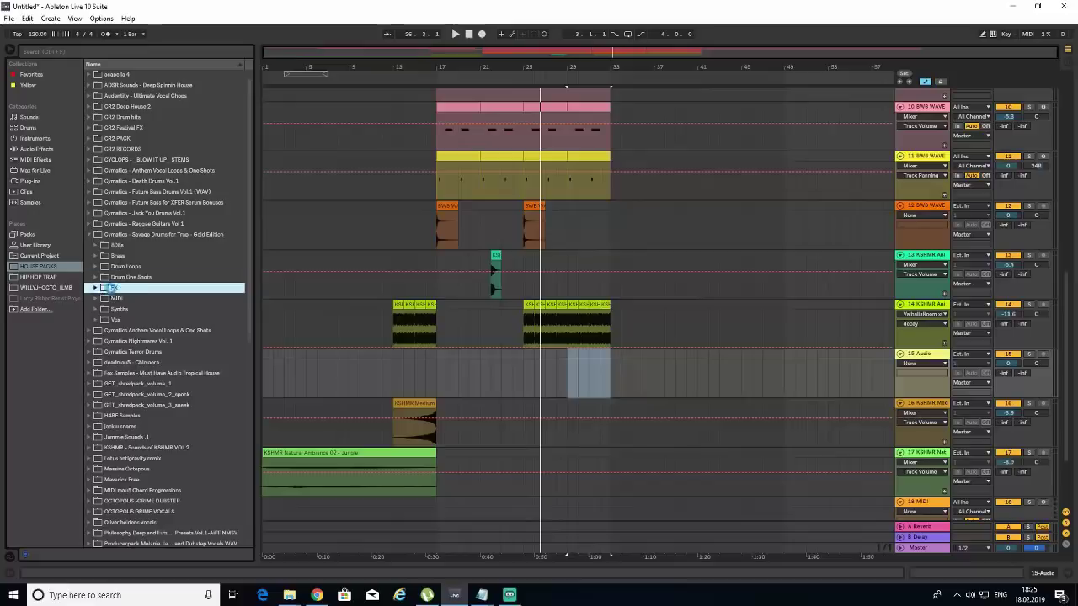
{"action": "double_click", "coordinate": [121, 287]}
{"action": "double_click", "coordinate": [122, 278]}
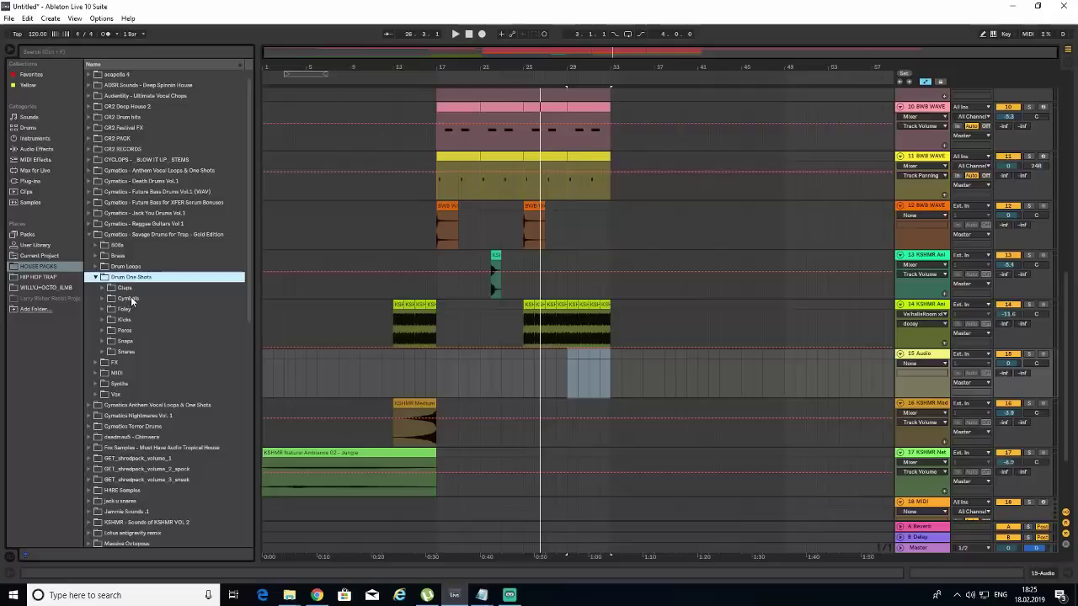
{"action": "double_click", "coordinate": [135, 308]}
- Audition the Car Keys foley samples, place Cymatics - Foley - Car Keys 1.wav on track 15 at bars 25 and 29, and play from bar 25
{"action": "left_click", "coordinate": [174, 373]}
{"action": "left_click", "coordinate": [171, 341]}
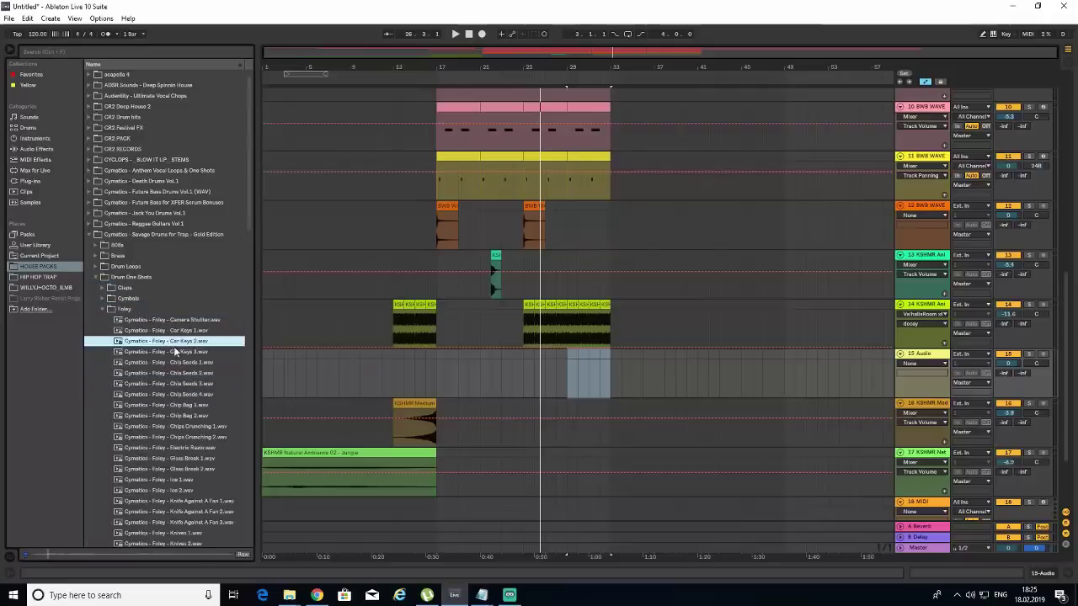
{"action": "left_click", "coordinate": [175, 351]}
{"action": "left_click", "coordinate": [168, 332]}
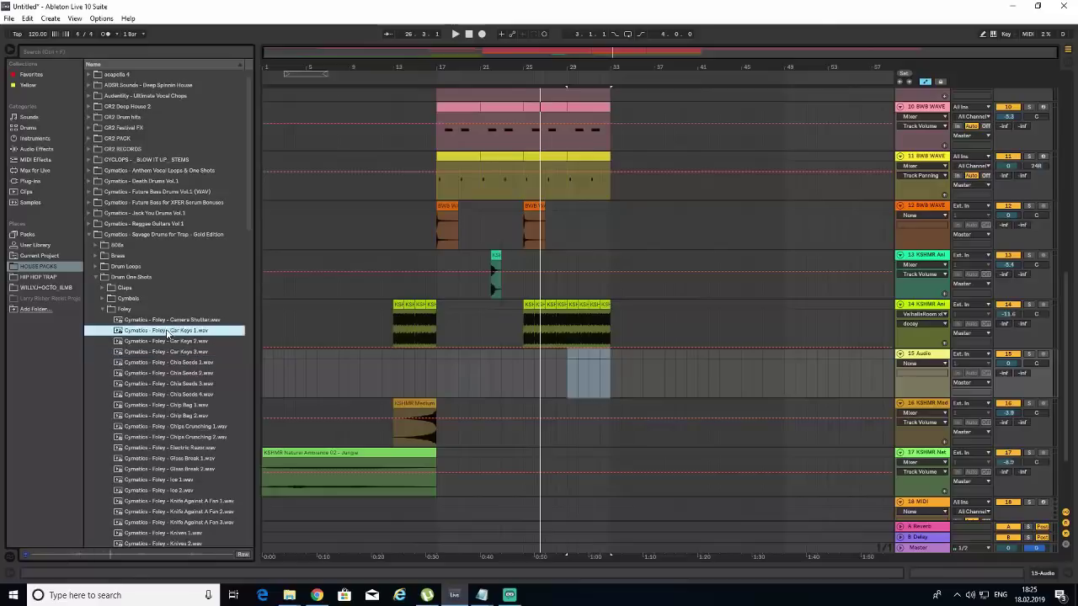
{"action": "left_click_drag", "start_coordinate": [165, 339], "coordinate": [546, 363]}
{"action": "left_click", "coordinate": [523, 391]}
{"action": "key", "text": "space"}
- Copy the Car Keys clips on track 15 to bars 5, 9 and 13, leaving bar 17 onwards clear before the existing pair
{"action": "left_click", "coordinate": [546, 354]}
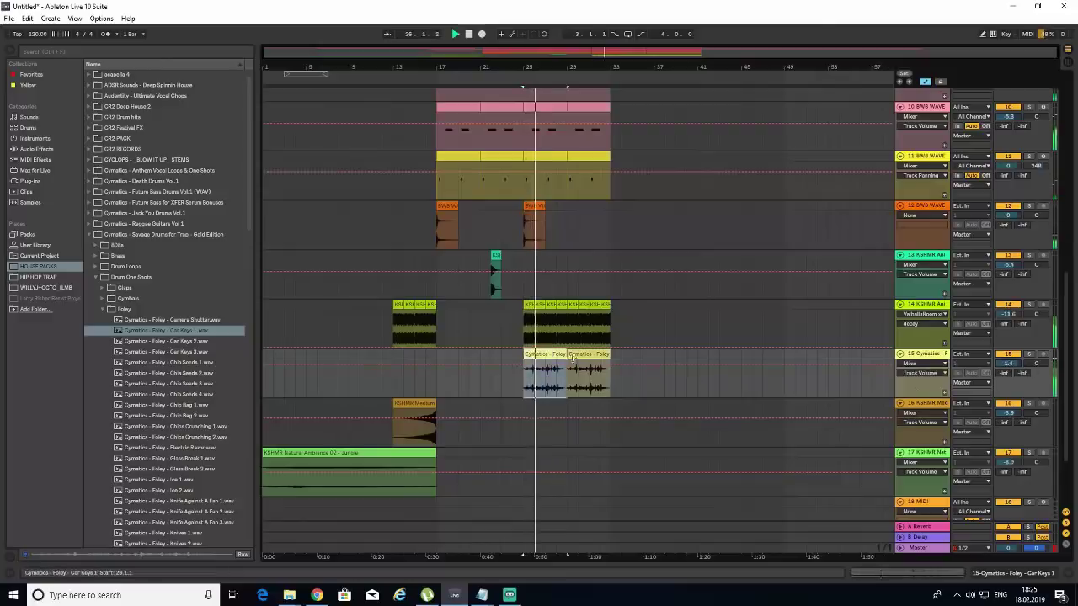
{"action": "left_click", "coordinate": [587, 354], "text": "shift"}
{"action": "left_click", "coordinate": [307, 389]}
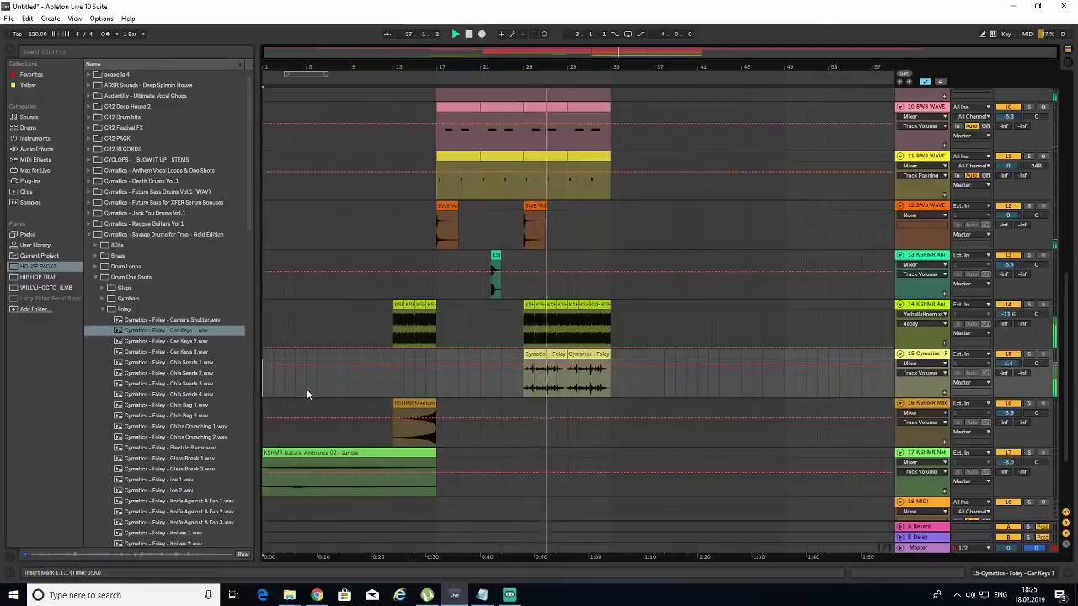
{"action": "key", "text": "ctrl+v"}
{"action": "key", "text": "ctrl+d"}
{"action": "left_click", "coordinate": [286, 387]}
{"action": "key", "text": "space"}
{"action": "key", "text": "space"}
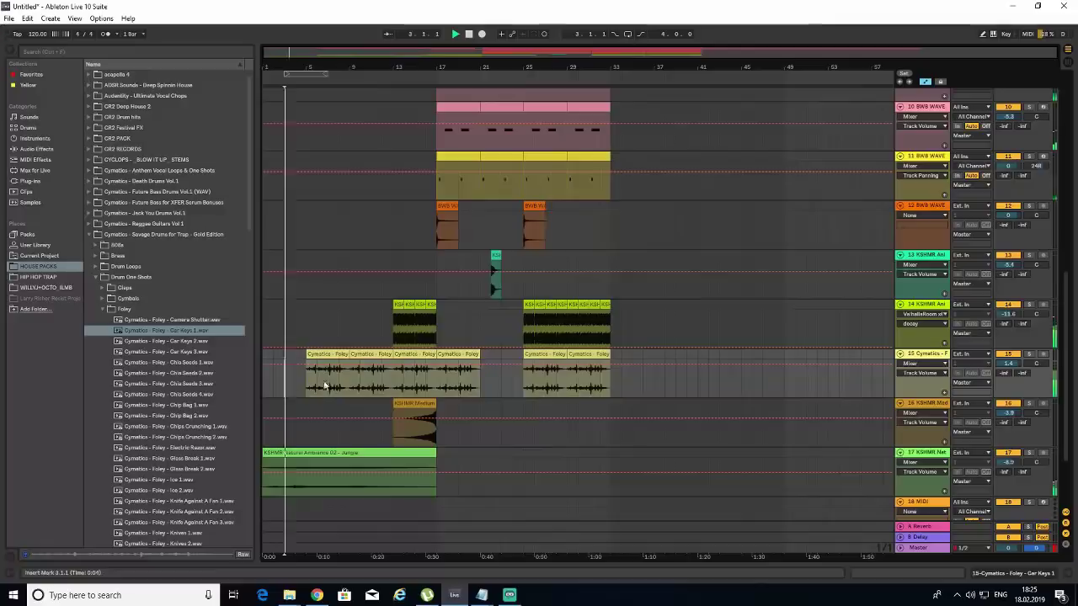
{"action": "left_click", "coordinate": [464, 357]}
{"action": "key", "text": "Delete"}
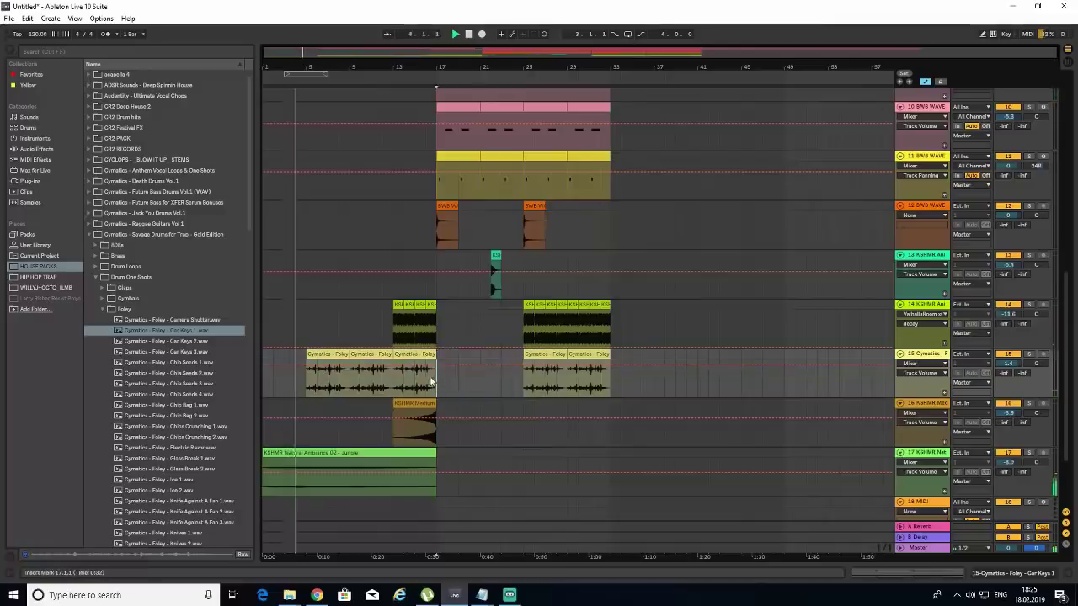
{"action": "left_click", "coordinate": [431, 377]}
- Copy the orange BWB WAVE clip on track 12 from bar 17 to bar 5
{"action": "scroll", "coordinate": [434, 363], "scroll_direction": "up", "scroll_amount": 3}
{"action": "left_click", "coordinate": [443, 285]}
{"action": "key", "text": "ctrl+c"}
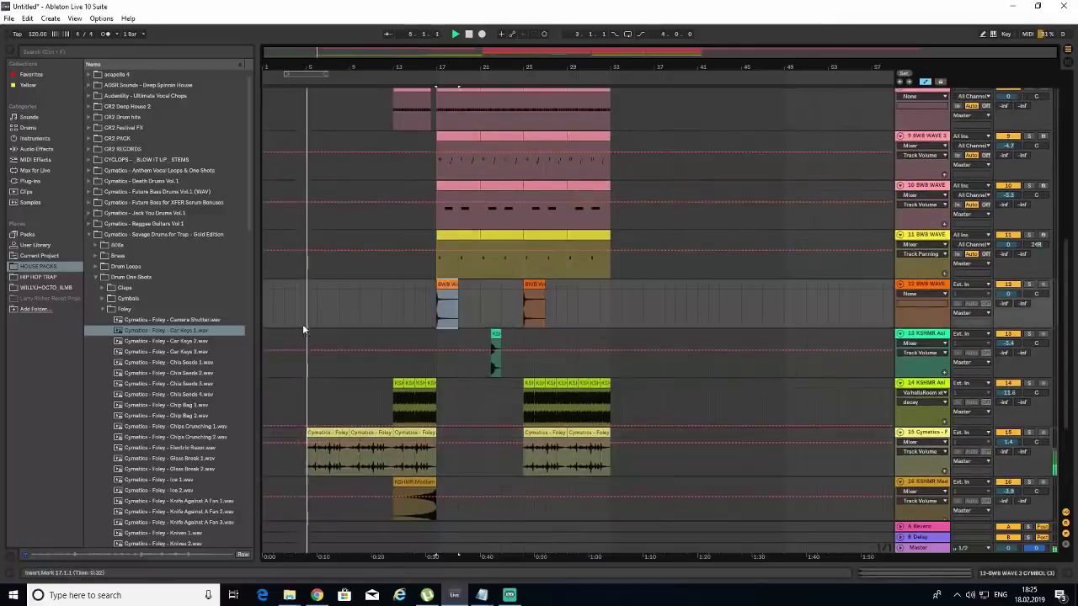
{"action": "left_click", "coordinate": [305, 323]}
{"action": "key", "text": "ctrl+v"}
{"action": "left_click", "coordinate": [305, 325]}
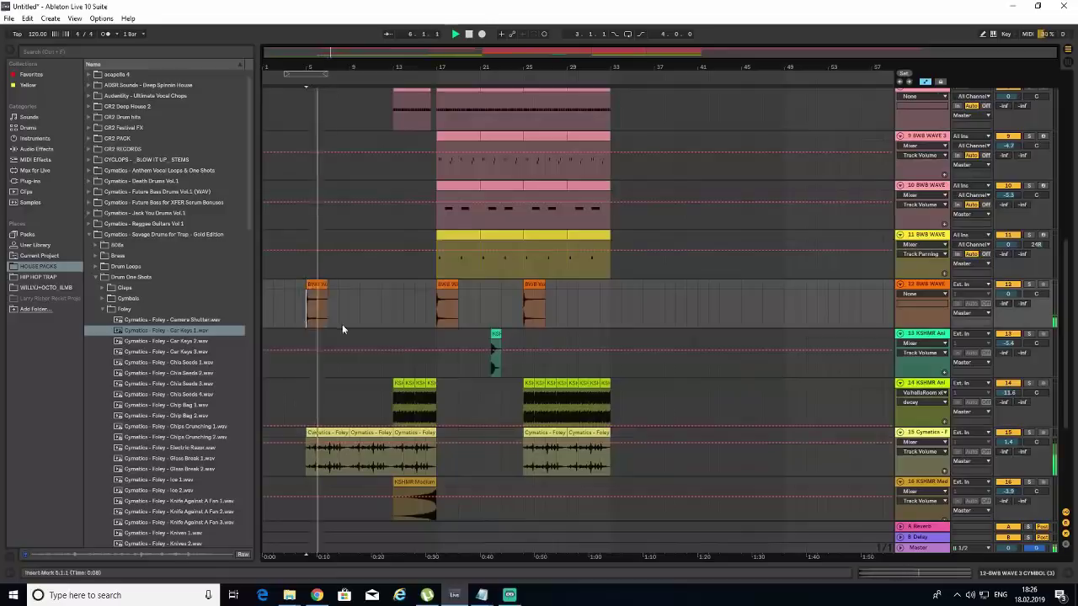
- Insert an audio track below track 12 and open the Sweeps Down folder in the FX Elements of KSHMR - Sounds of KSHMR VOL 2
{"action": "right_click", "coordinate": [933, 286]}
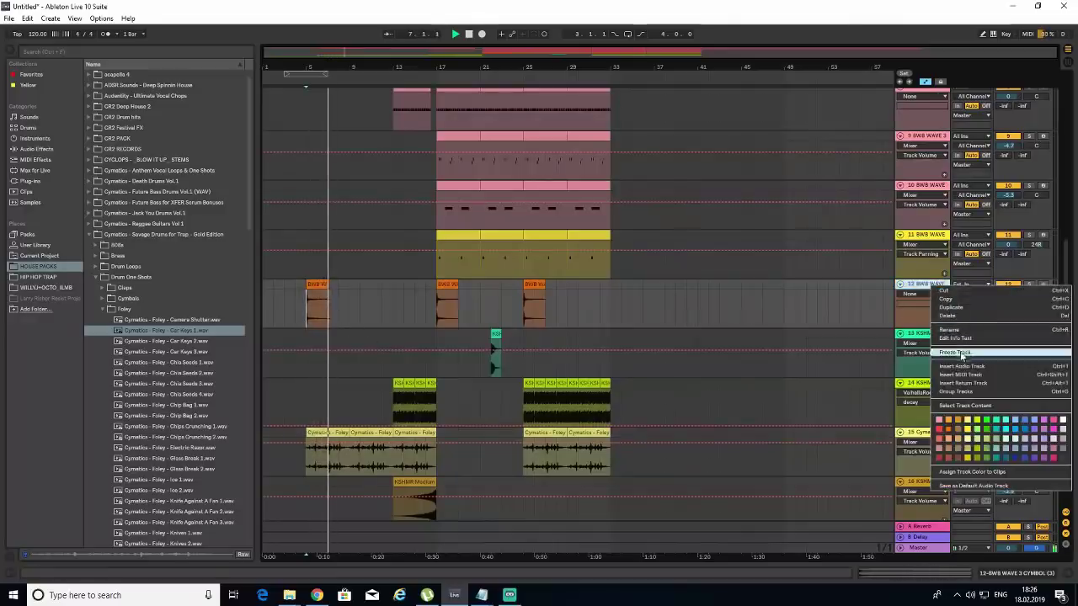
{"action": "left_click", "coordinate": [968, 368]}
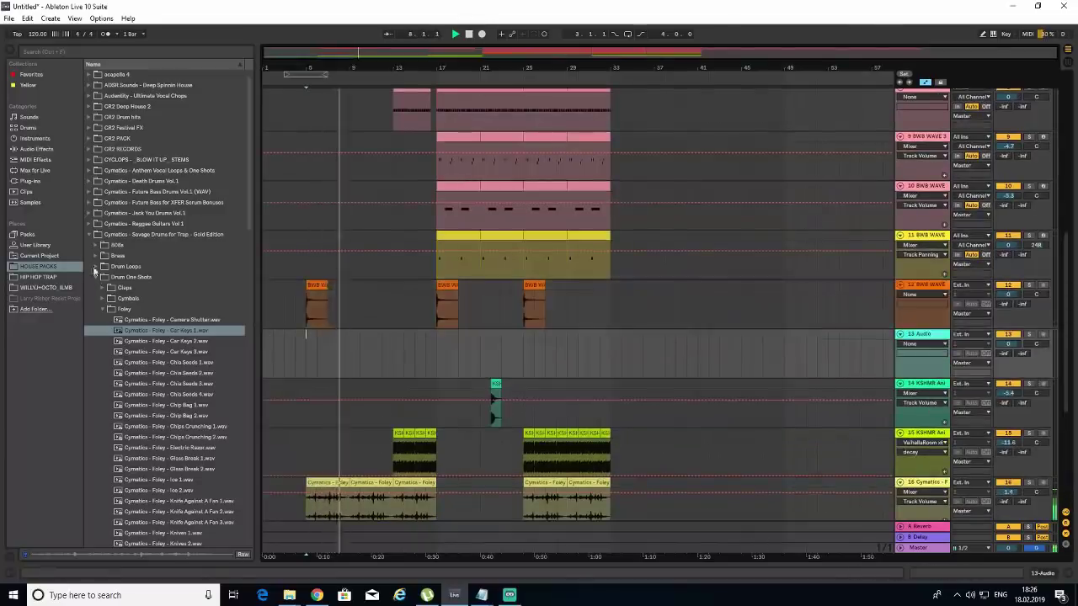
{"action": "left_click", "coordinate": [89, 235]}
{"action": "scroll", "coordinate": [168, 334], "scroll_direction": "down", "scroll_amount": 2}
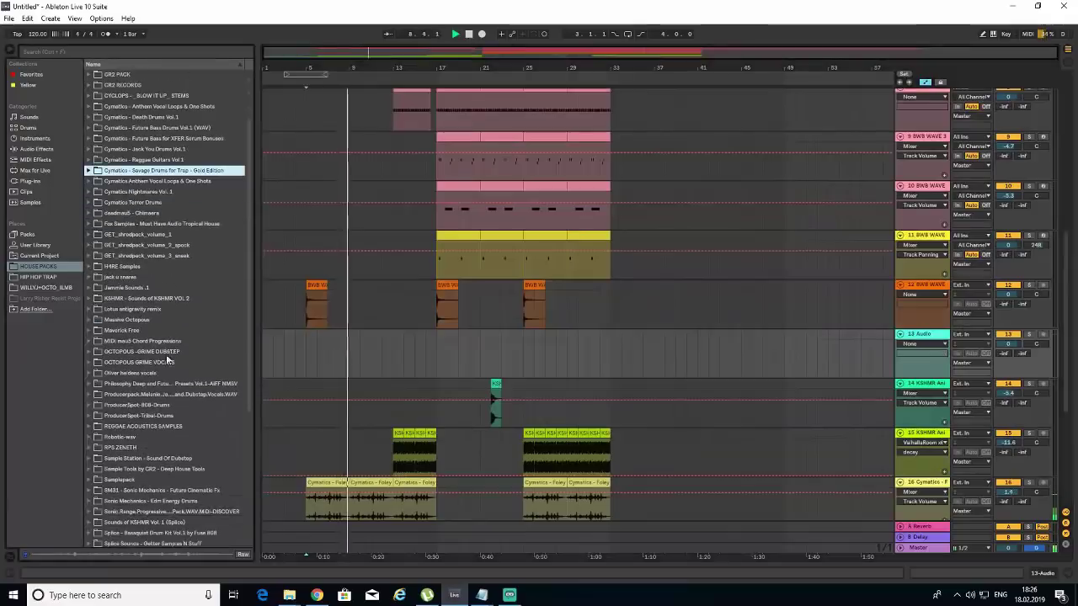
{"action": "left_click", "coordinate": [136, 299]}
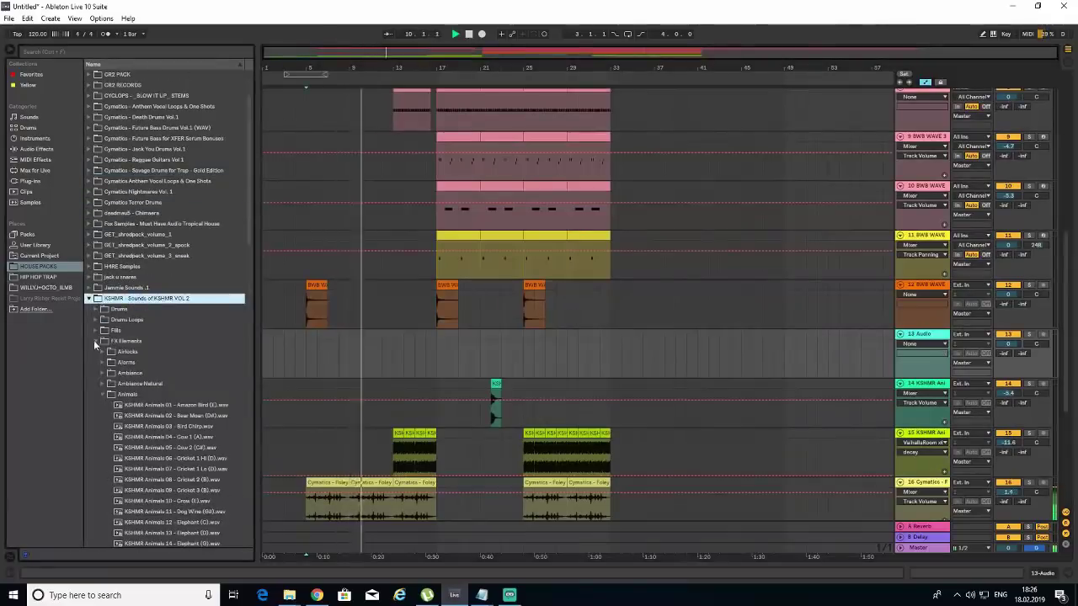
{"action": "left_click", "coordinate": [120, 345]}
{"action": "left_click", "coordinate": [119, 346]}
{"action": "left_click", "coordinate": [106, 393]}
{"action": "scroll", "coordinate": [130, 394], "scroll_direction": "down", "scroll_amount": 3}
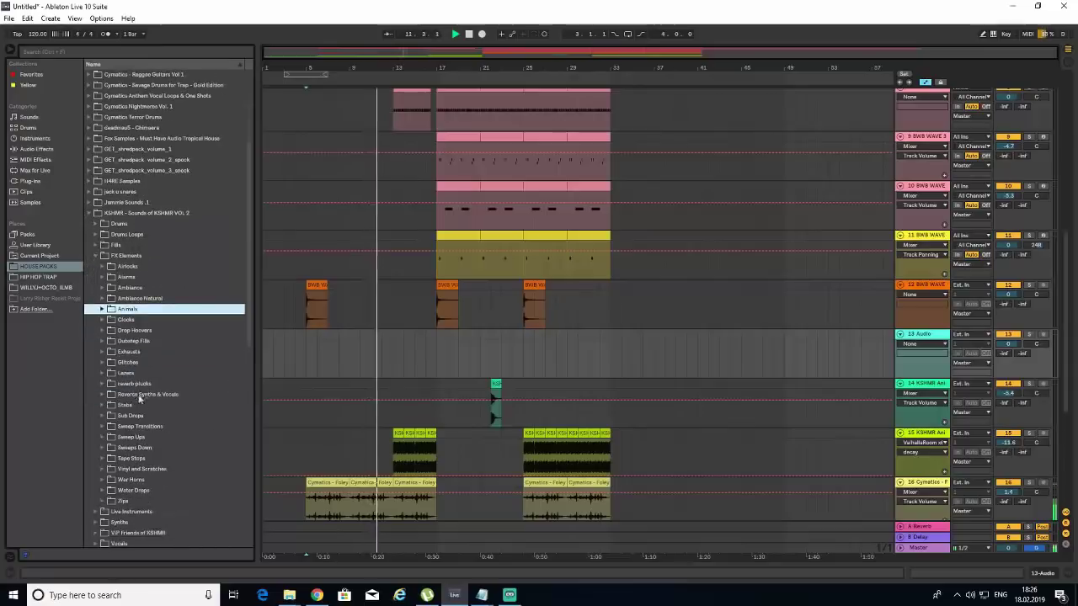
{"action": "left_click", "coordinate": [148, 447]}
{"action": "scroll", "coordinate": [153, 465], "scroll_direction": "down", "scroll_amount": 3}
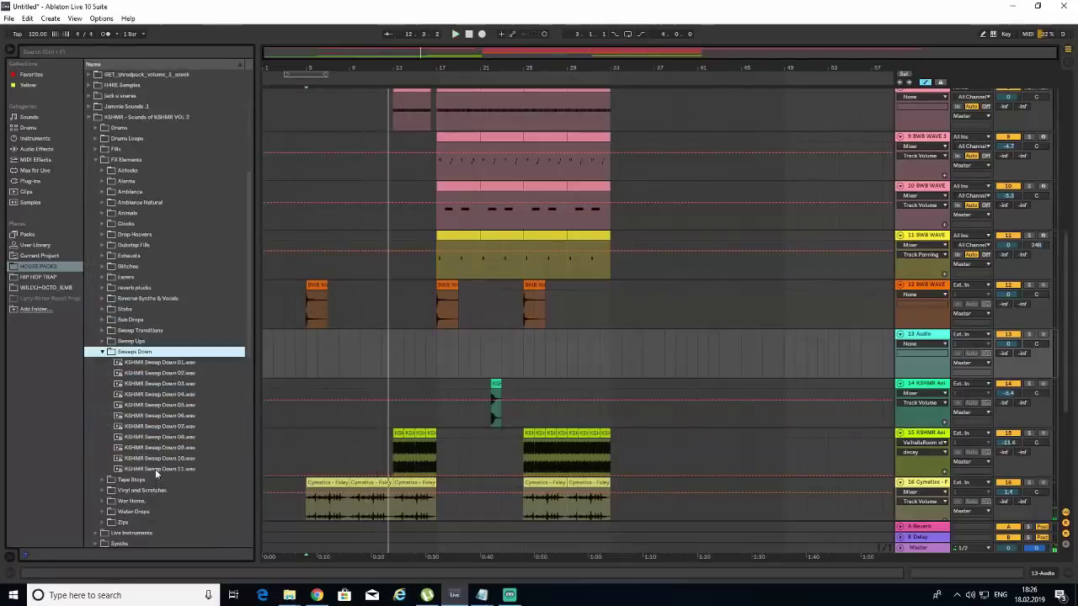
- Audition the sweep samples, place KSHMR Sweep Down 10.wav at bar 5 on the new track, and lower its volume to about -4.8 dB
{"action": "left_click", "coordinate": [145, 459]}
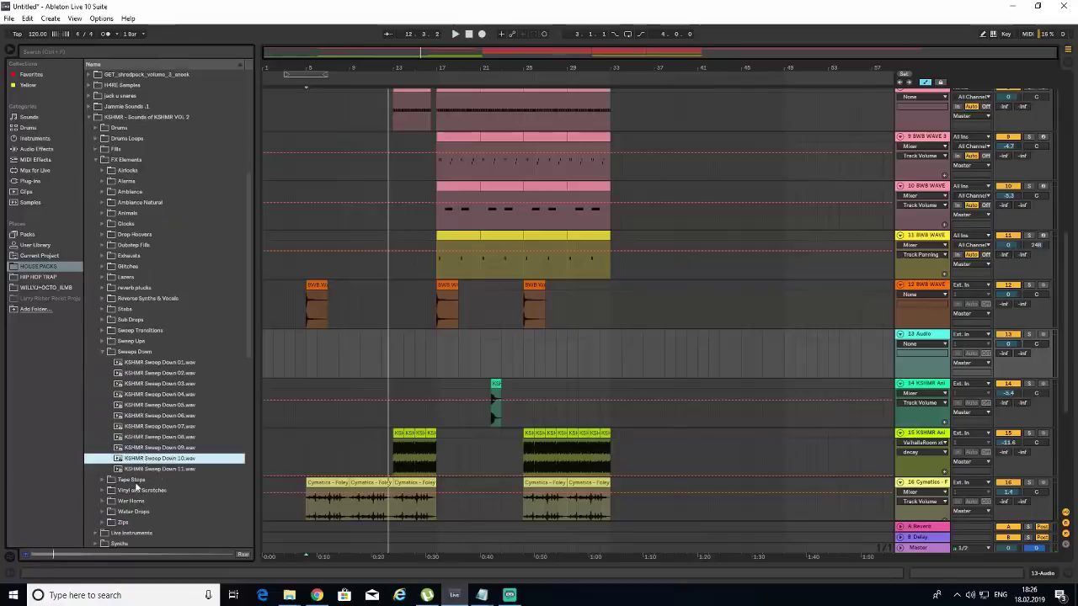
{"action": "left_click", "coordinate": [136, 469]}
{"action": "left_click_drag", "start_coordinate": [141, 458], "coordinate": [303, 354]}
{"action": "left_click_drag", "start_coordinate": [1007, 343], "coordinate": [1007, 371]}
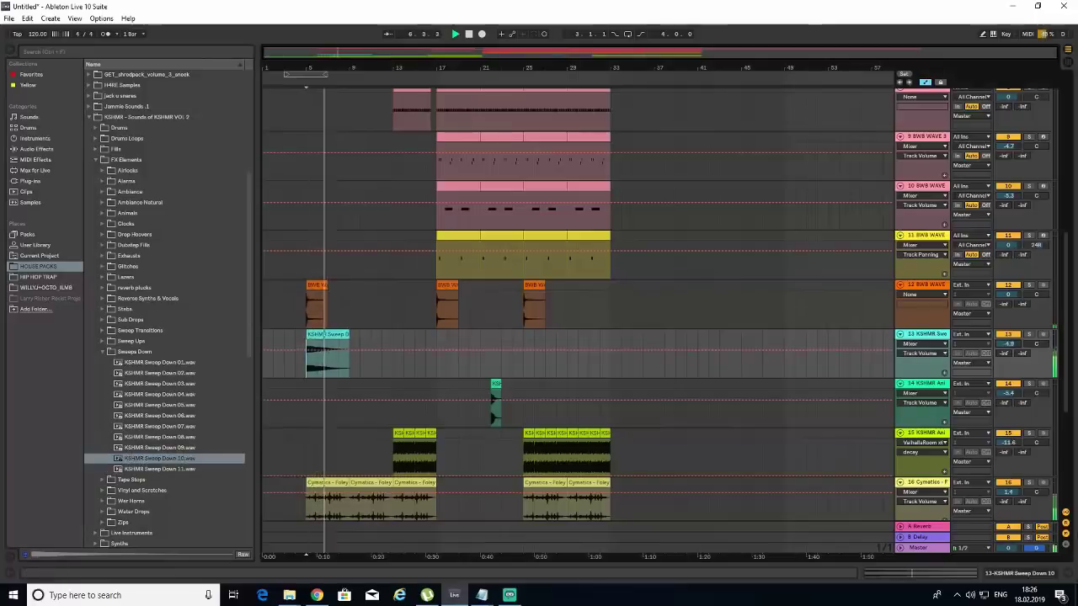
- Review the arrangement across all tracks, examining bars 25–33 of the animal and foley tracks and bars 5–9 and 21–25 of Serum tracks 2 and 3
{"action": "scroll", "coordinate": [1065, 291], "scroll_direction": "up", "scroll_amount": 7}
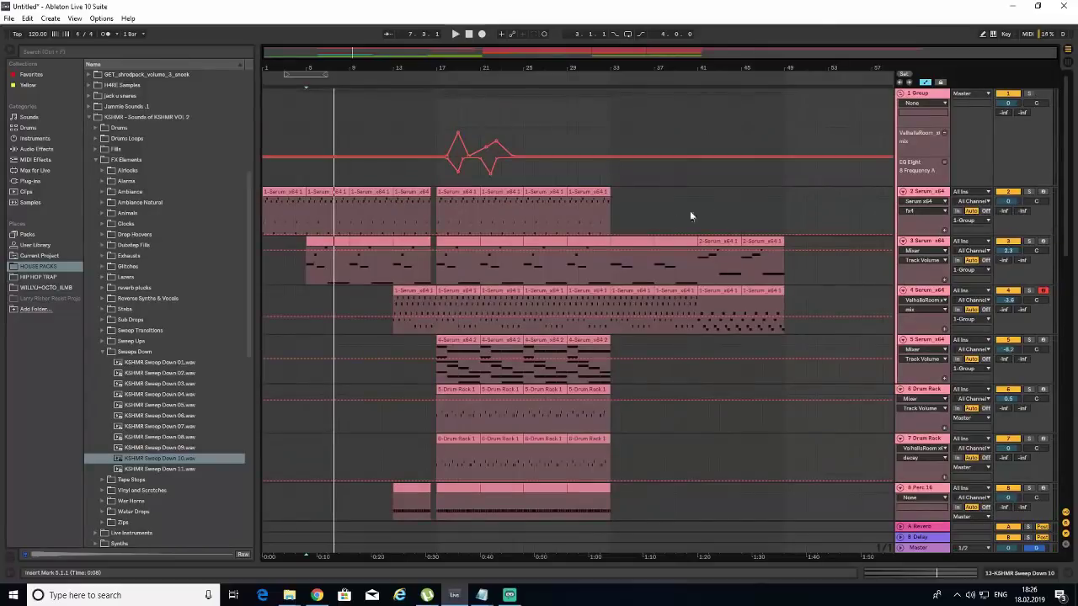
{"action": "scroll", "coordinate": [1072, 177], "scroll_direction": "down", "scroll_amount": 10}
{"action": "scroll", "coordinate": [1057, 362], "scroll_direction": "up", "scroll_amount": 10}
{"action": "scroll", "coordinate": [1044, 379], "scroll_direction": "down", "scroll_amount": 10}
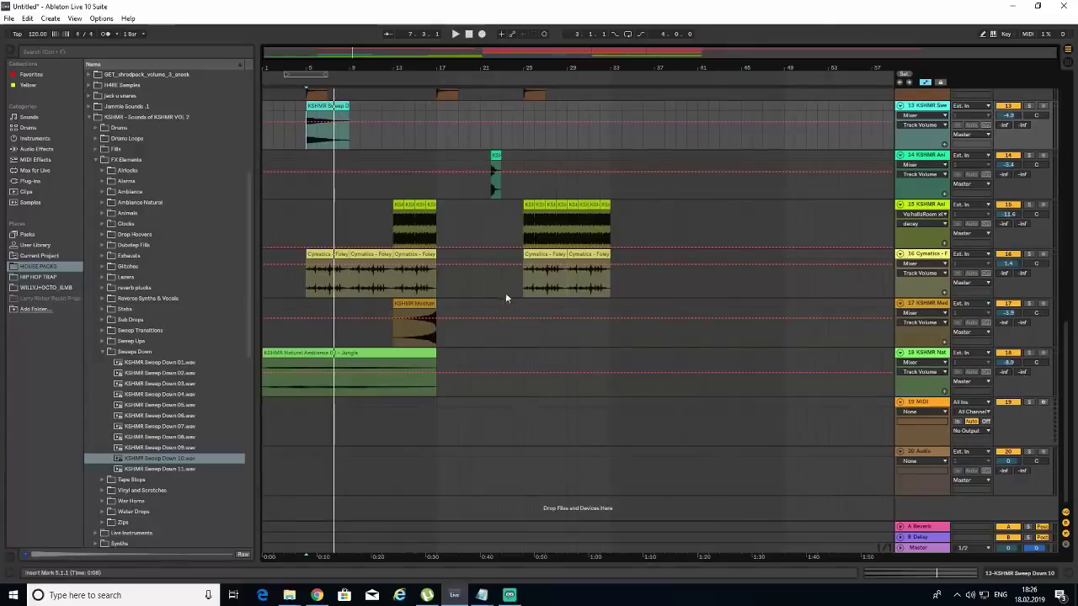
{"action": "left_click_drag", "start_coordinate": [523, 278], "coordinate": [611, 222]}
{"action": "left_click_drag", "start_coordinate": [1073, 274], "coordinate": [1072, 102]}
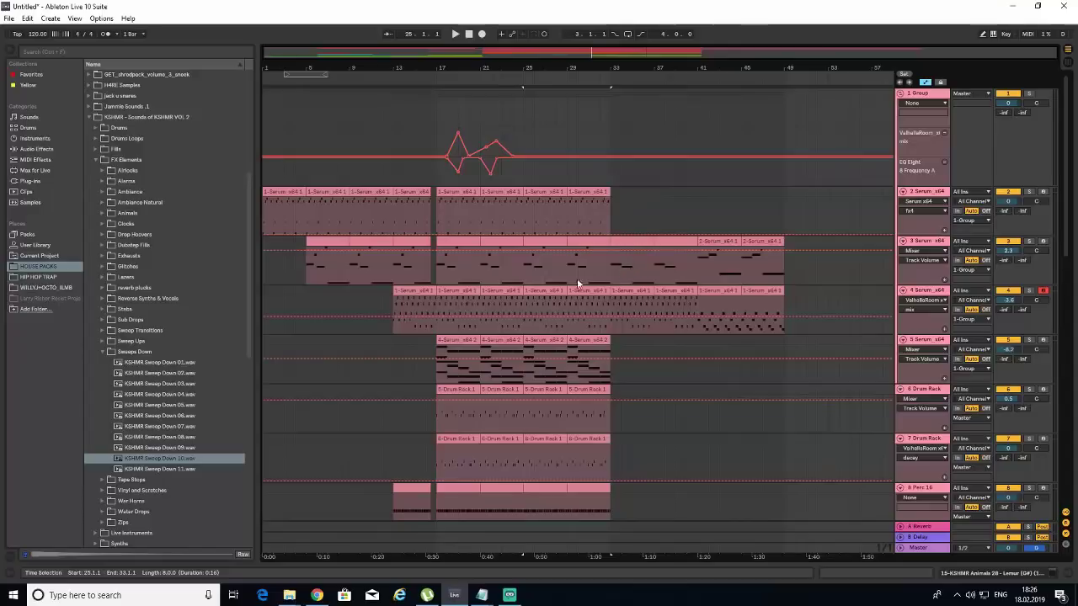
{"action": "left_click_drag", "start_coordinate": [304, 280], "coordinate": [348, 192]}
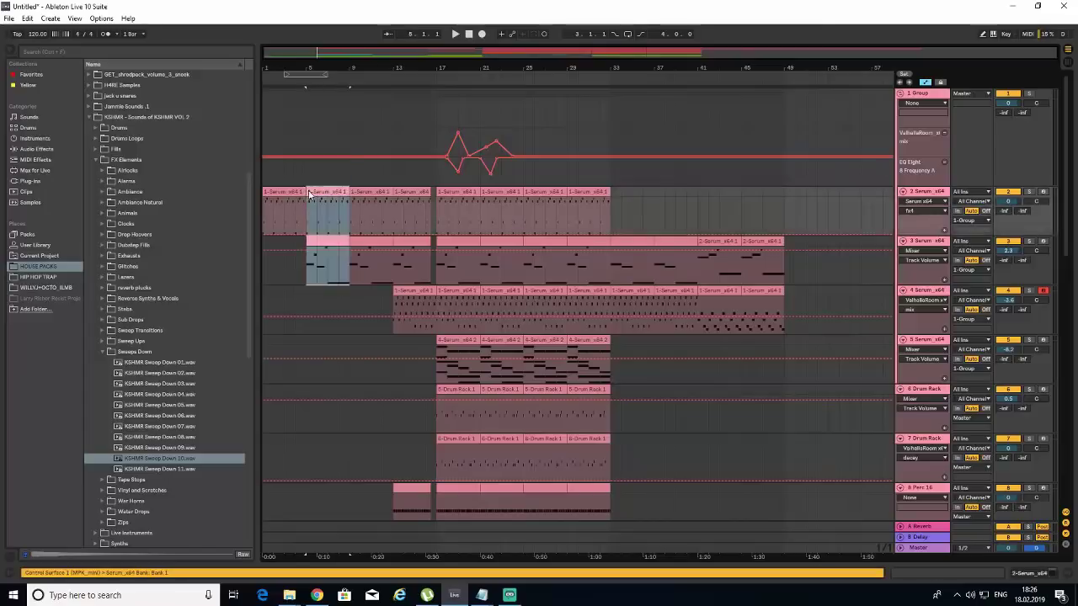
{"action": "mouse_move", "coordinate": [1064, 214]}
{"action": "left_mouse_down"}
{"action": "mouse_move", "coordinate": [1063, 483]}
{"action": "mouse_move", "coordinate": [1064, 221]}
{"action": "left_mouse_up"}
{"action": "left_click", "coordinate": [345, 218]}
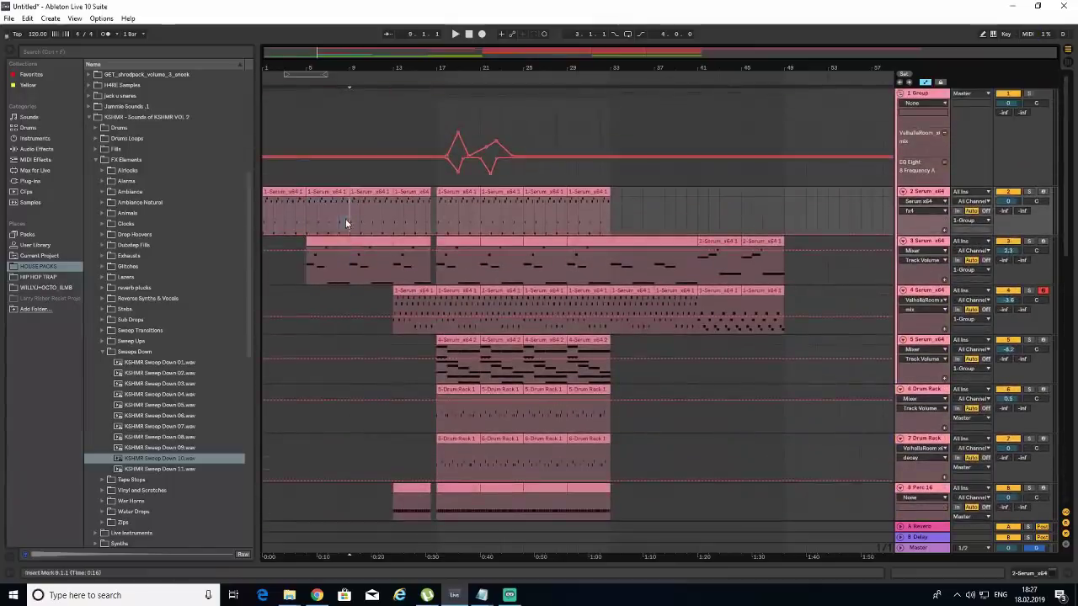
{"action": "left_click_drag", "start_coordinate": [346, 261], "coordinate": [304, 191]}
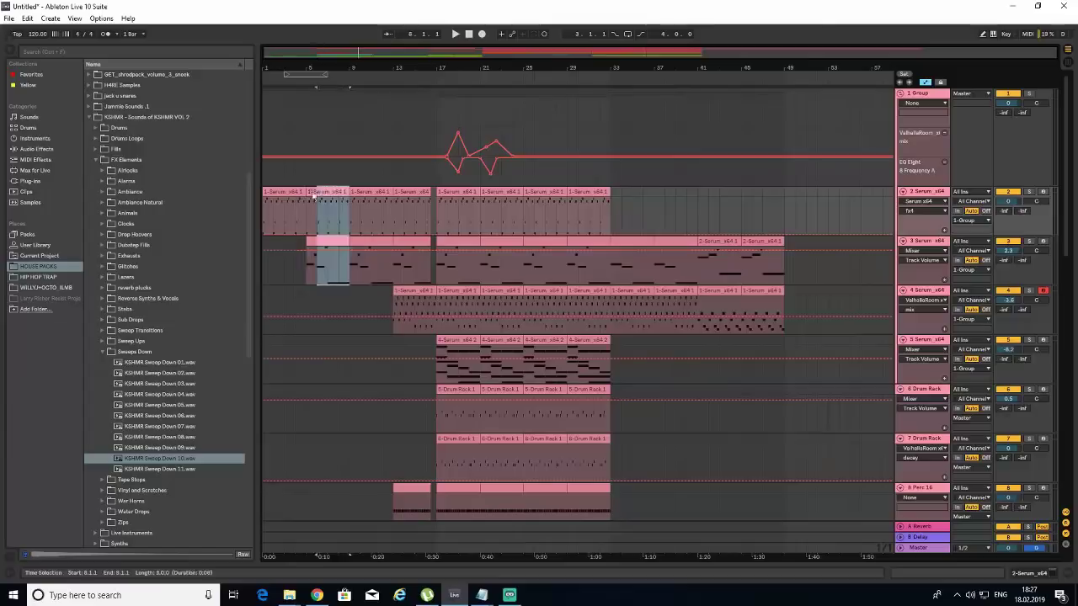
{"action": "left_click_drag", "start_coordinate": [483, 274], "coordinate": [528, 195]}
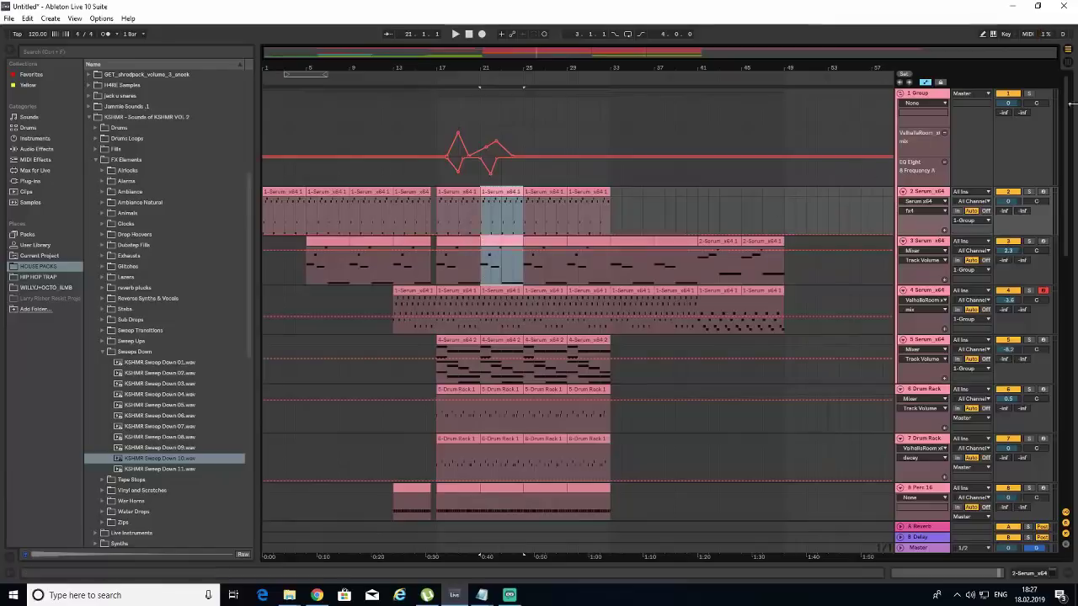
{"action": "scroll", "coordinate": [777, 209], "scroll_direction": "down", "scroll_amount": 10}
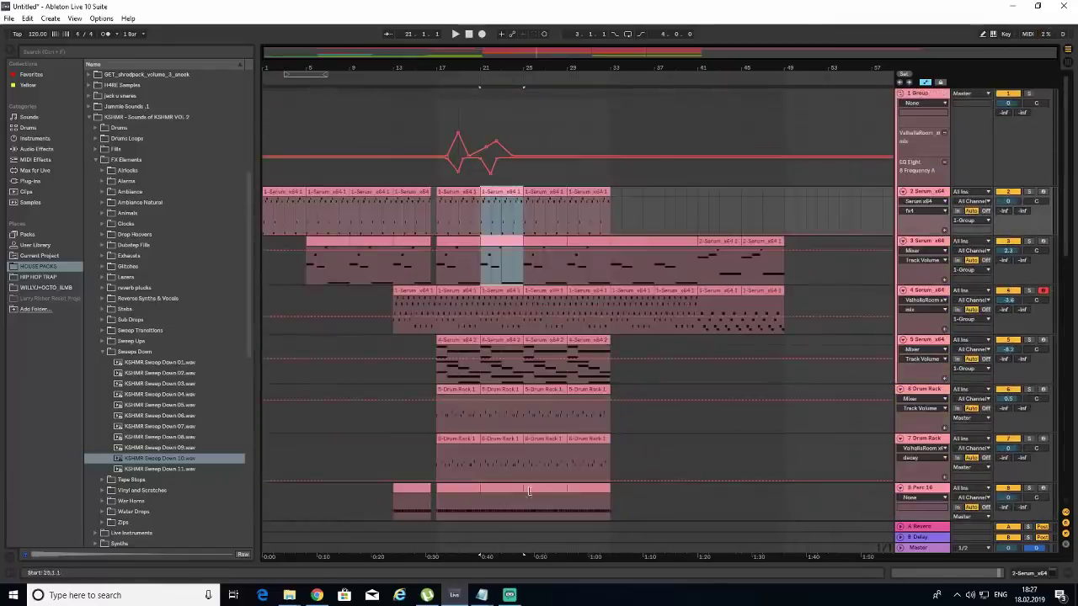